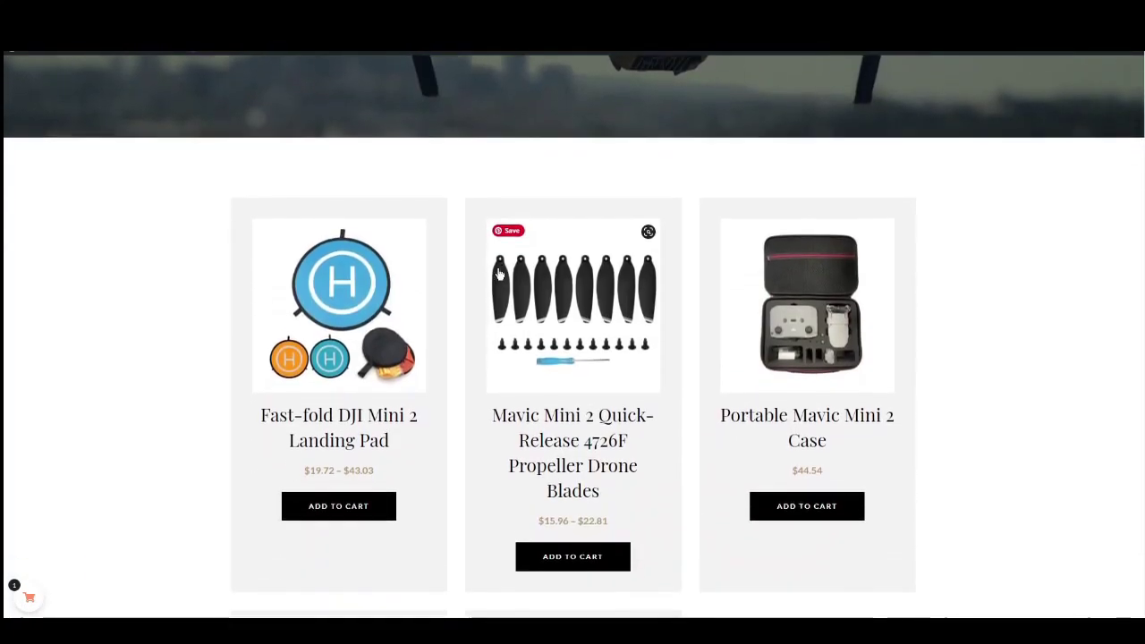
Step: Look through the Eleos Drones demo store's product listing and home page sections, including the hero banner, latest drones and accessories
scroll(499, 274, down, 1)
scroll(639, 158, up, 4)
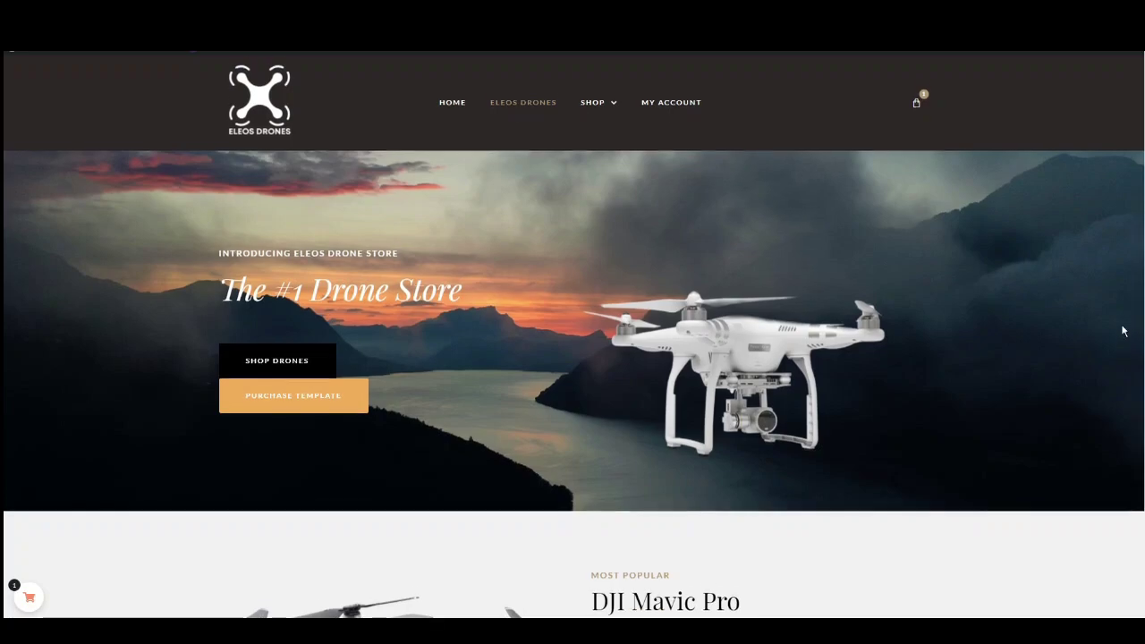
scroll(1114, 328, down, 5)
scroll(1090, 331, down, 10)
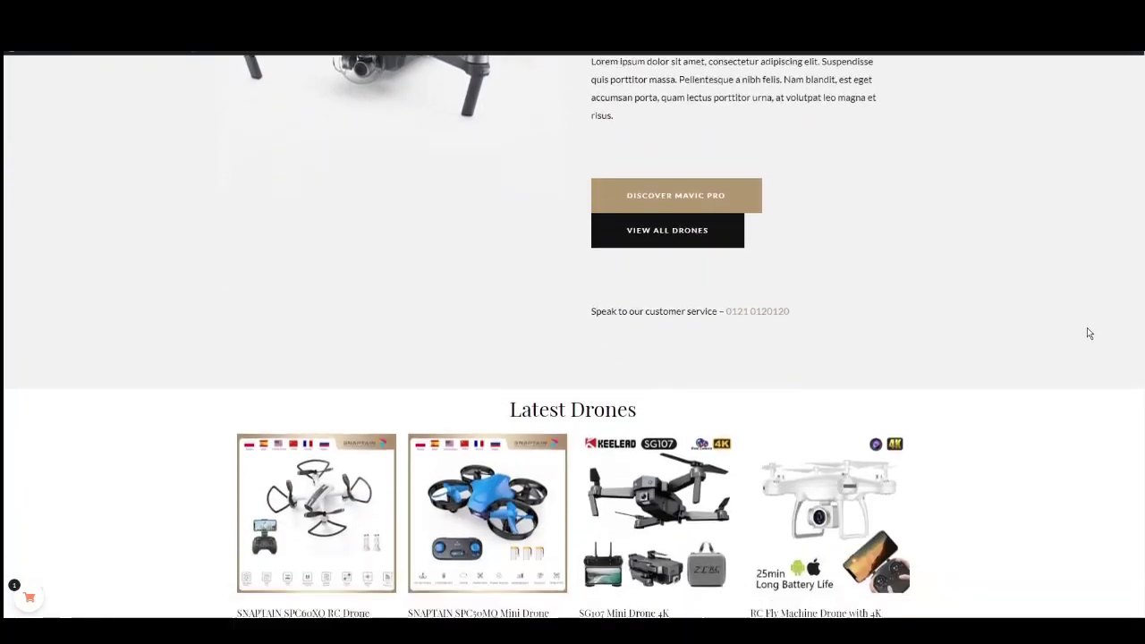
scroll(1084, 333, down, 7)
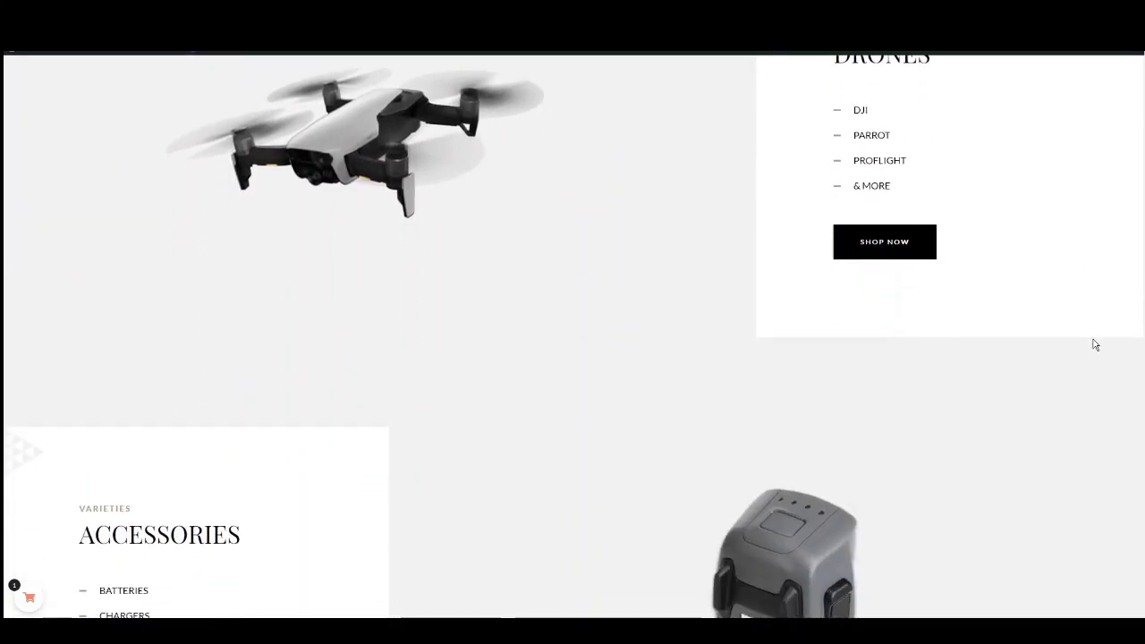
scroll(1140, 443, up, 20)
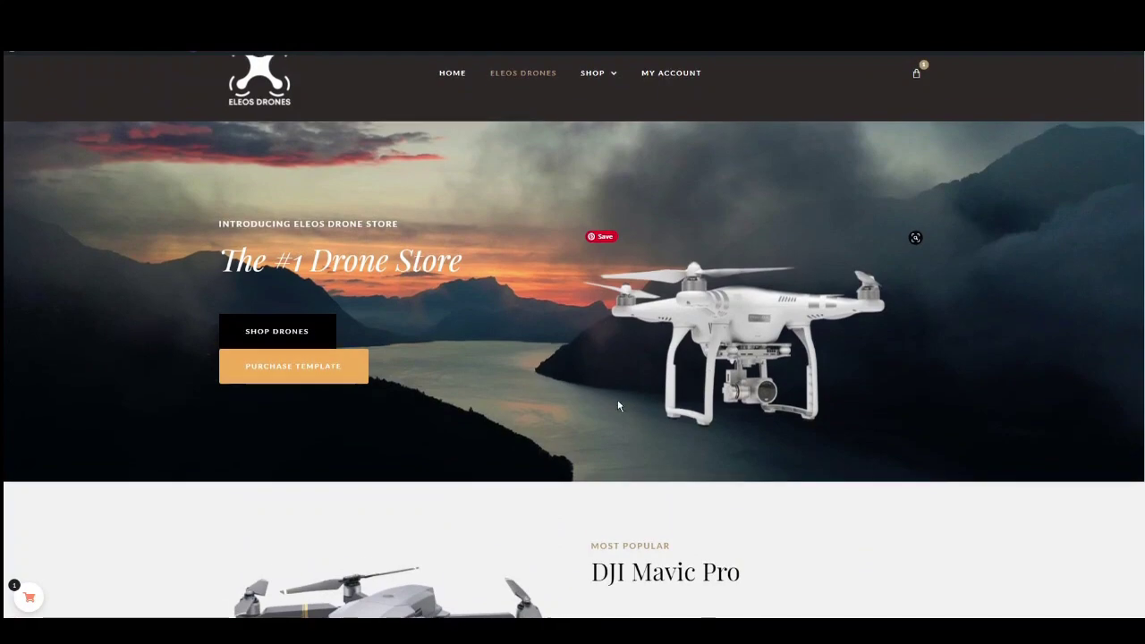
scroll(623, 400, down, 1)
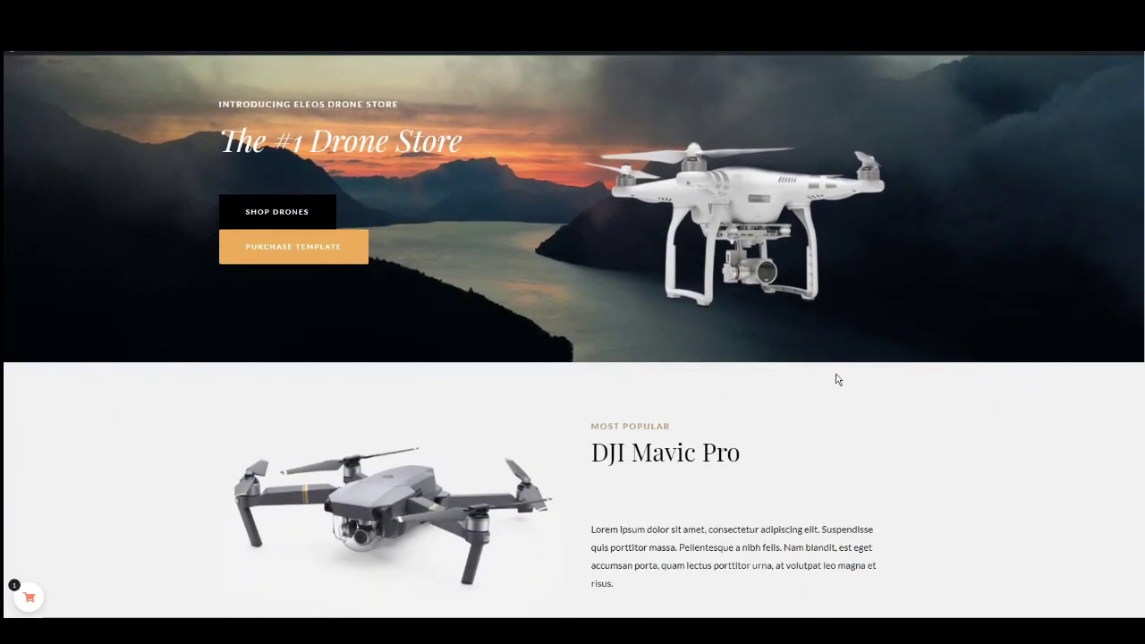
scroll(459, 287, up, 1)
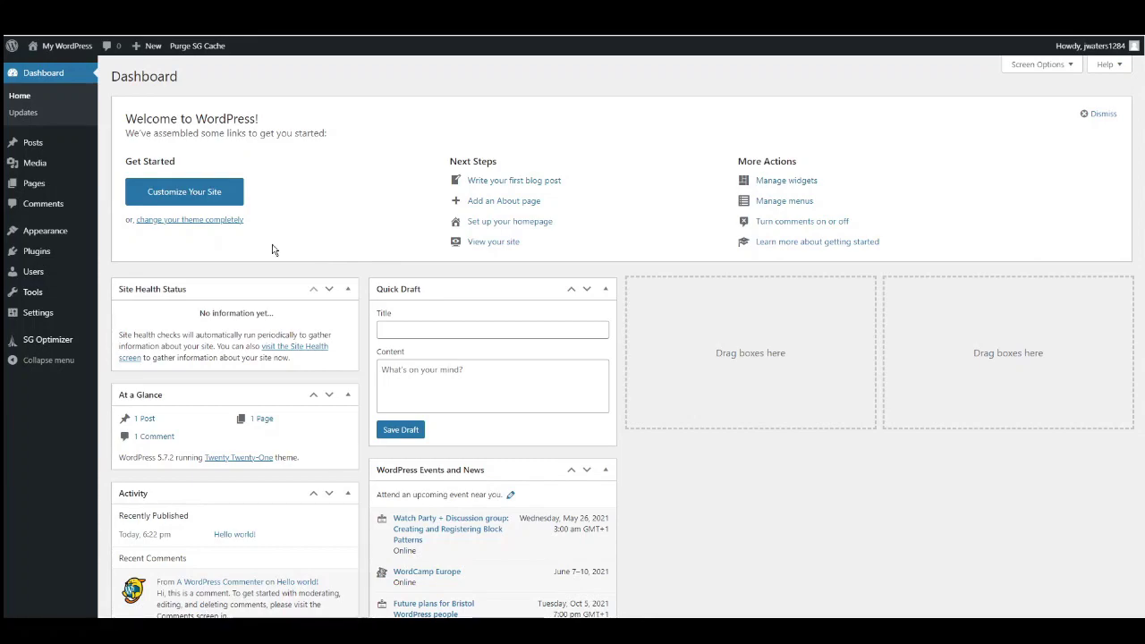
Step: In the general settings, set the site title to Eleos Drones and clear the tagline
click(38, 312)
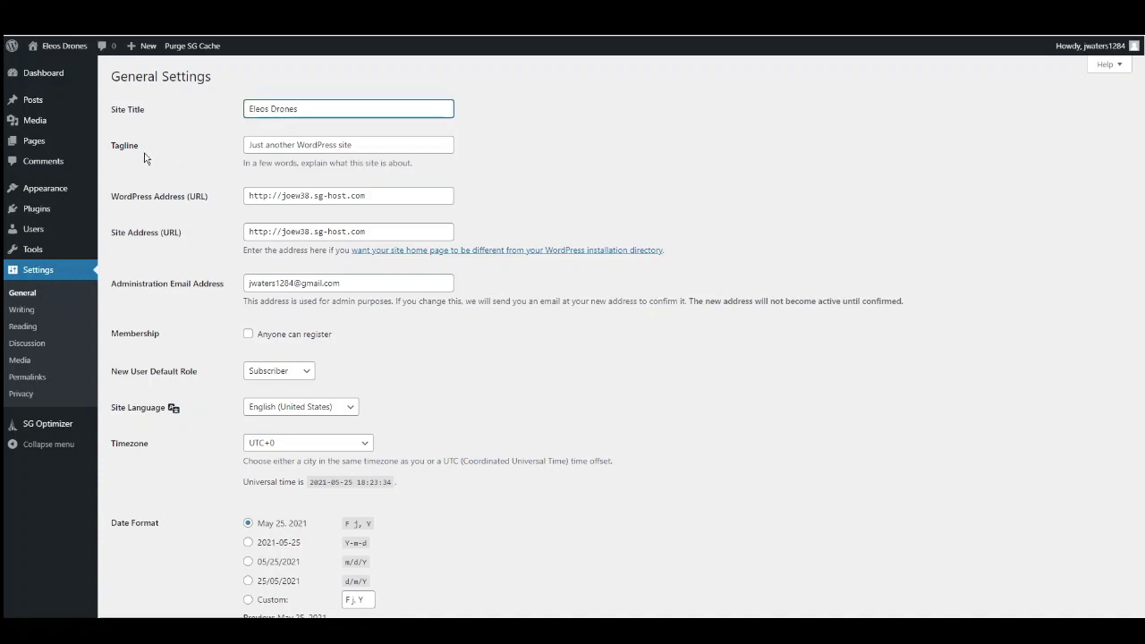
drag(358, 144, 225, 151)
key(BackSpace)
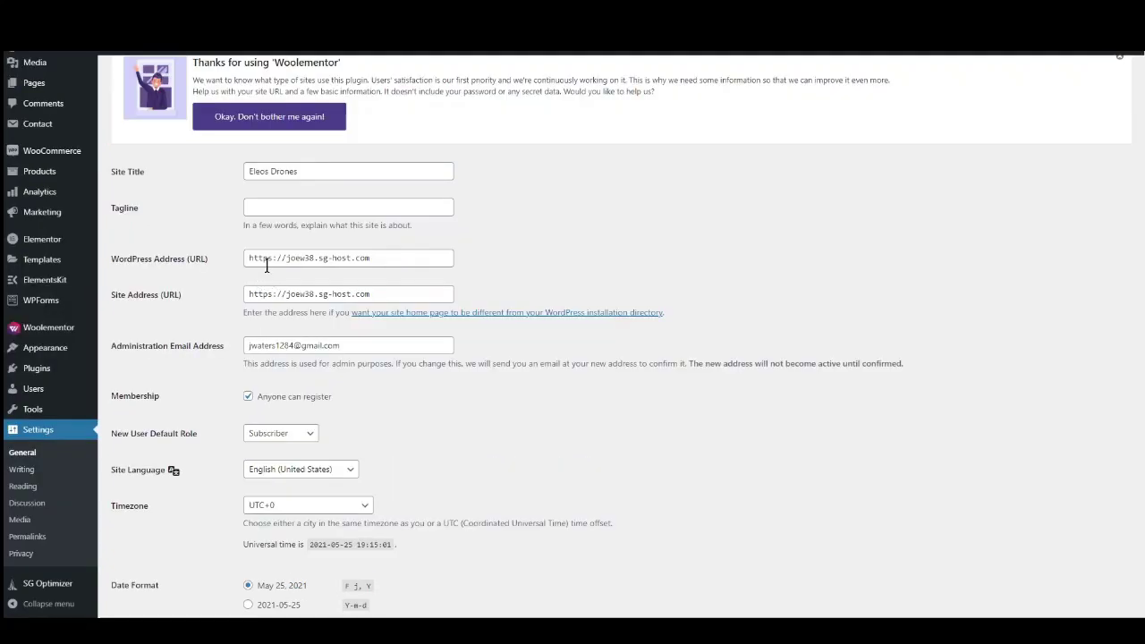
Step: Change the WordPress address and the site address to use https
click(271, 258)
scroll(272, 259, up, 1)
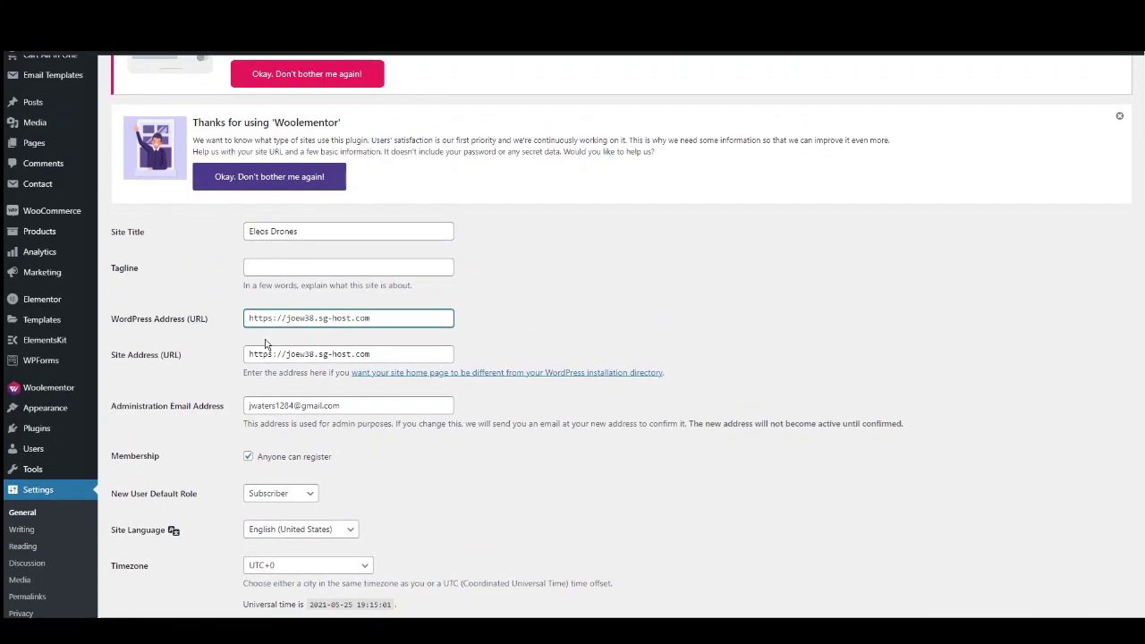
click(601, 314)
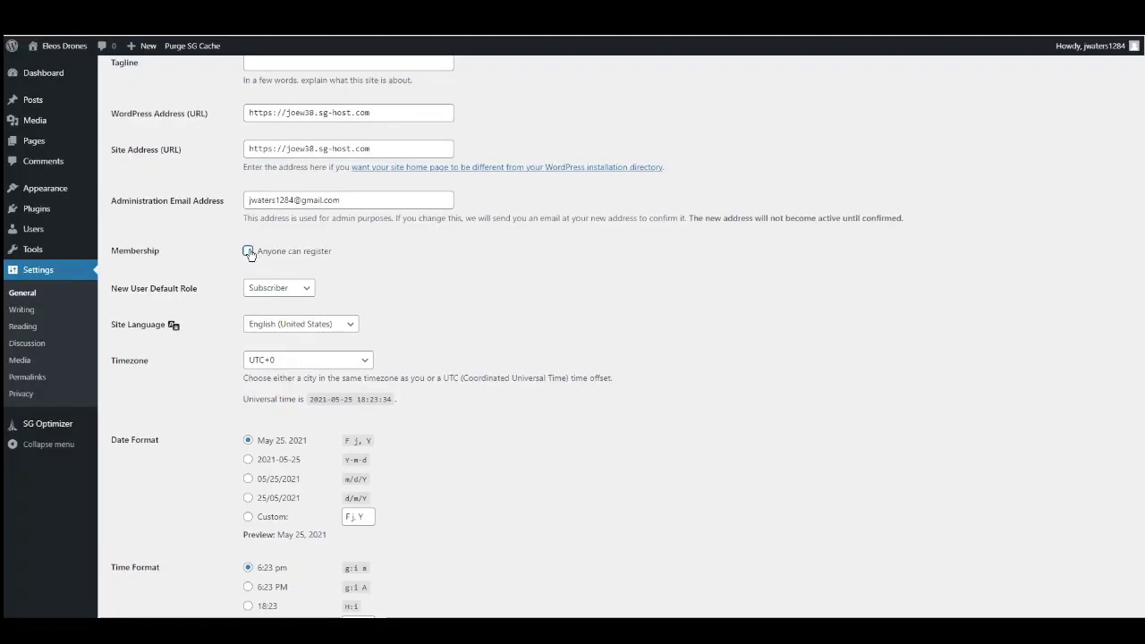
Step: Allow anyone to register on the site and save the general settings
click(248, 251)
scroll(291, 310, down, 2)
scroll(291, 310, down, 3)
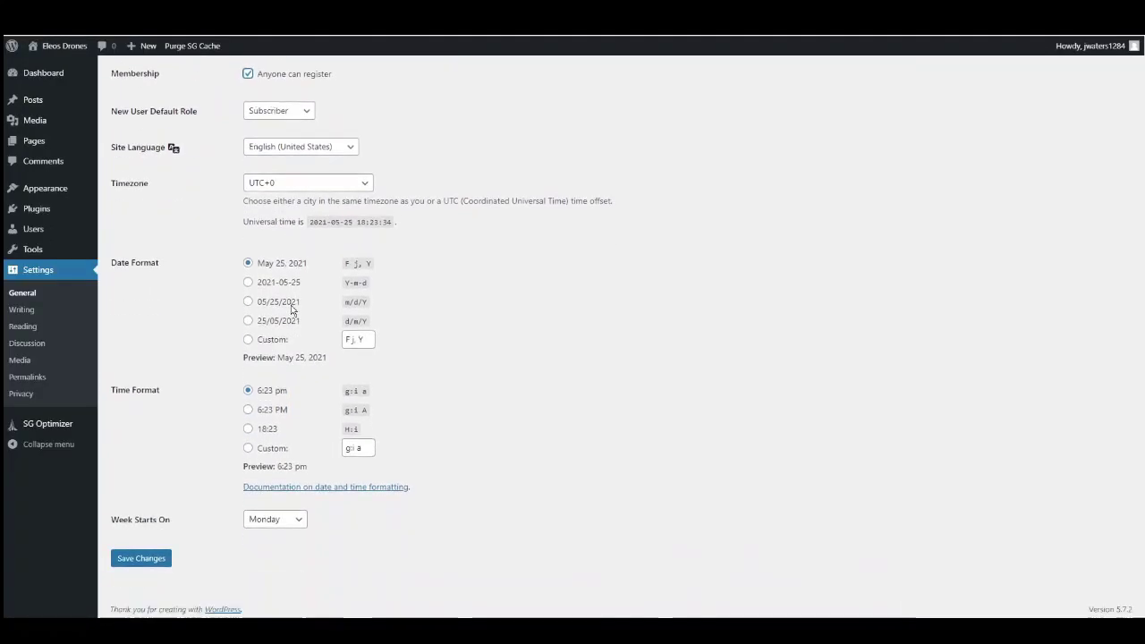
click(143, 555)
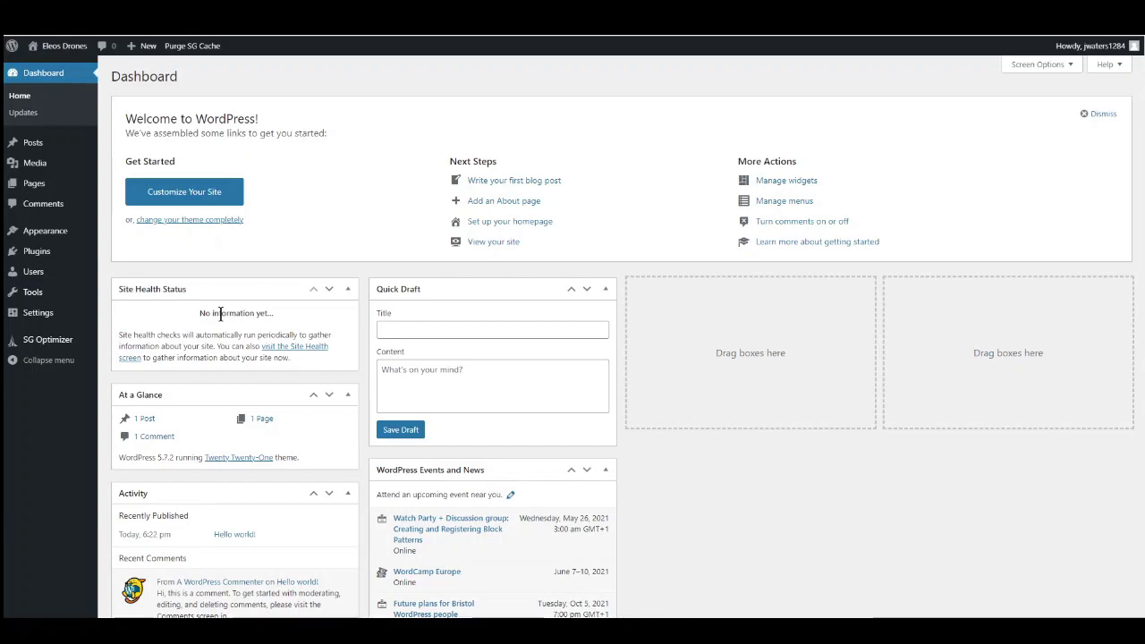
Step: Search the plugin directory for "template kit", then install and activate Template Kit – Import by Envato
mouse_move(45, 256)
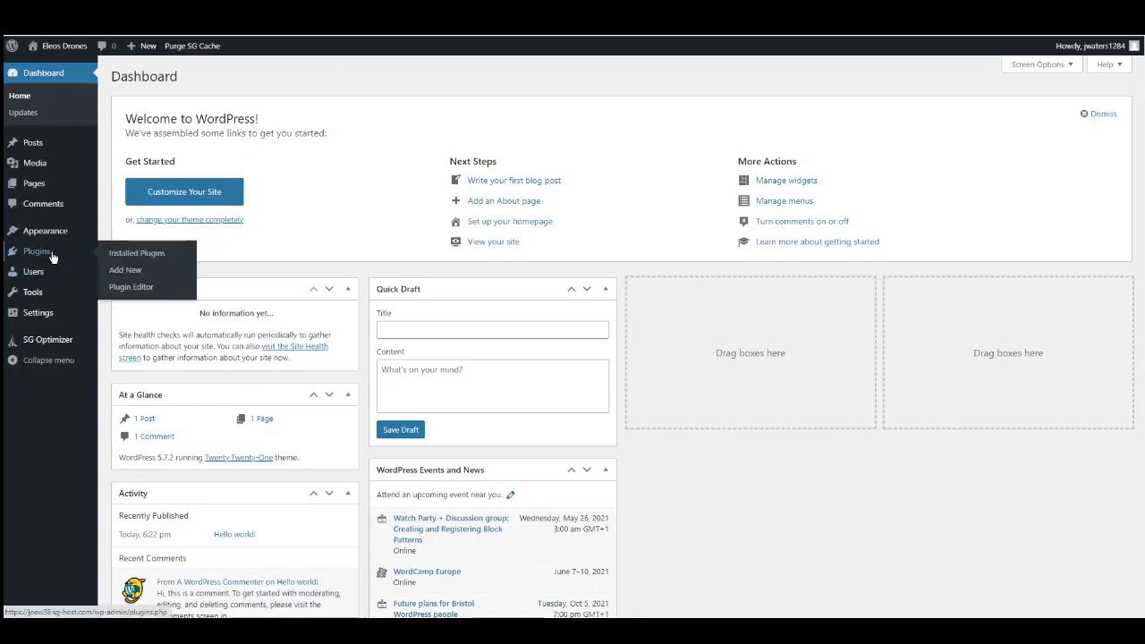
click(123, 270)
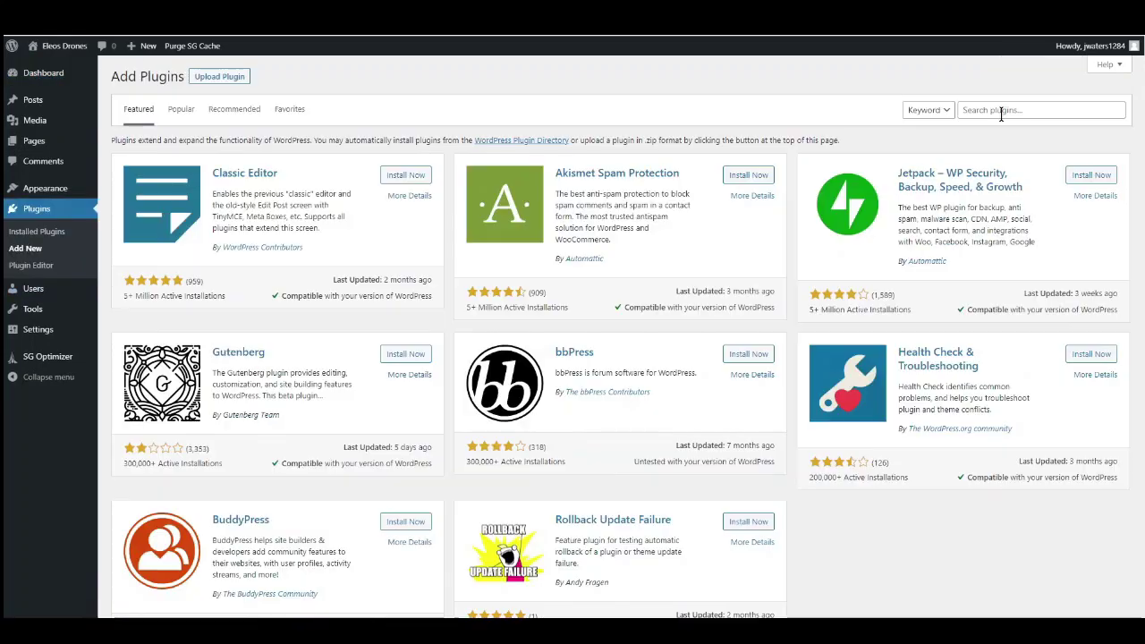
click(1001, 111)
text(template kit)
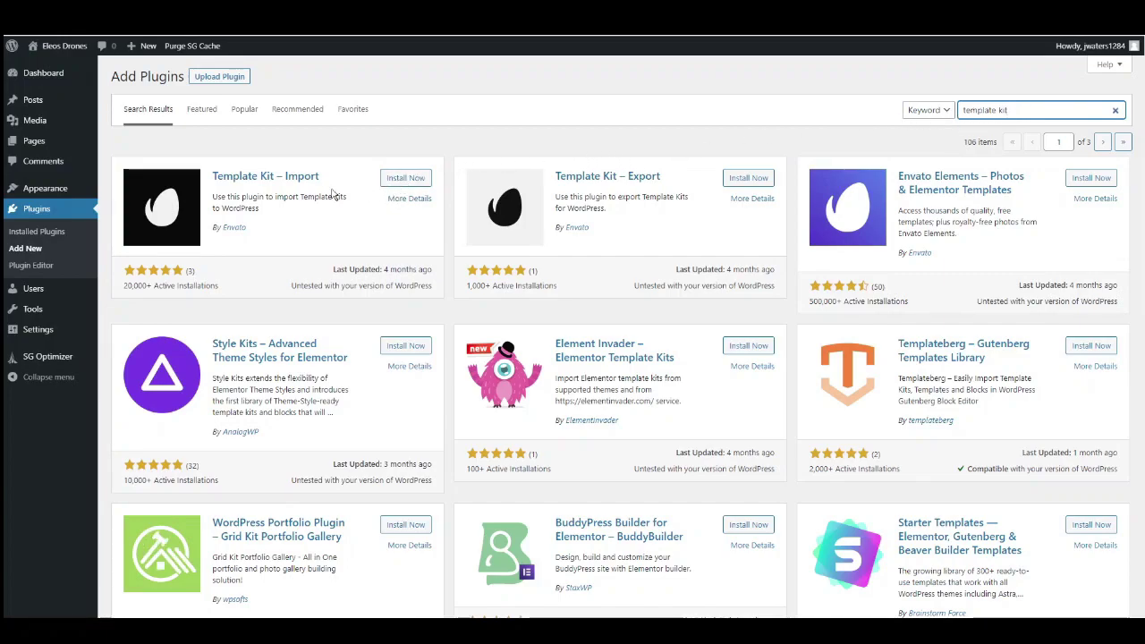
click(391, 184)
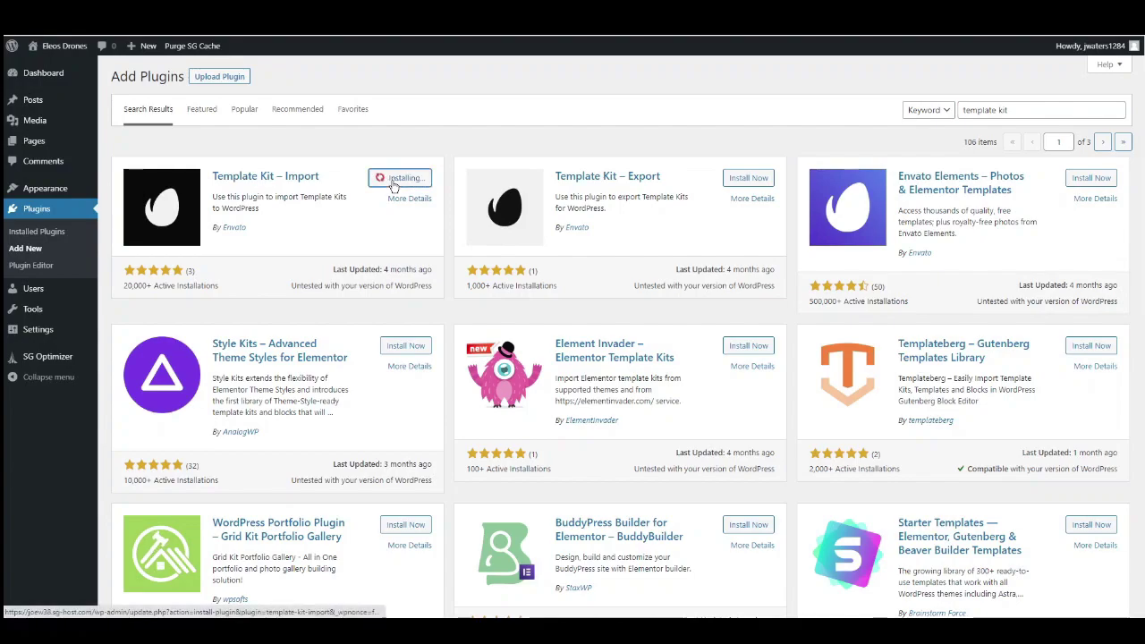
click(394, 183)
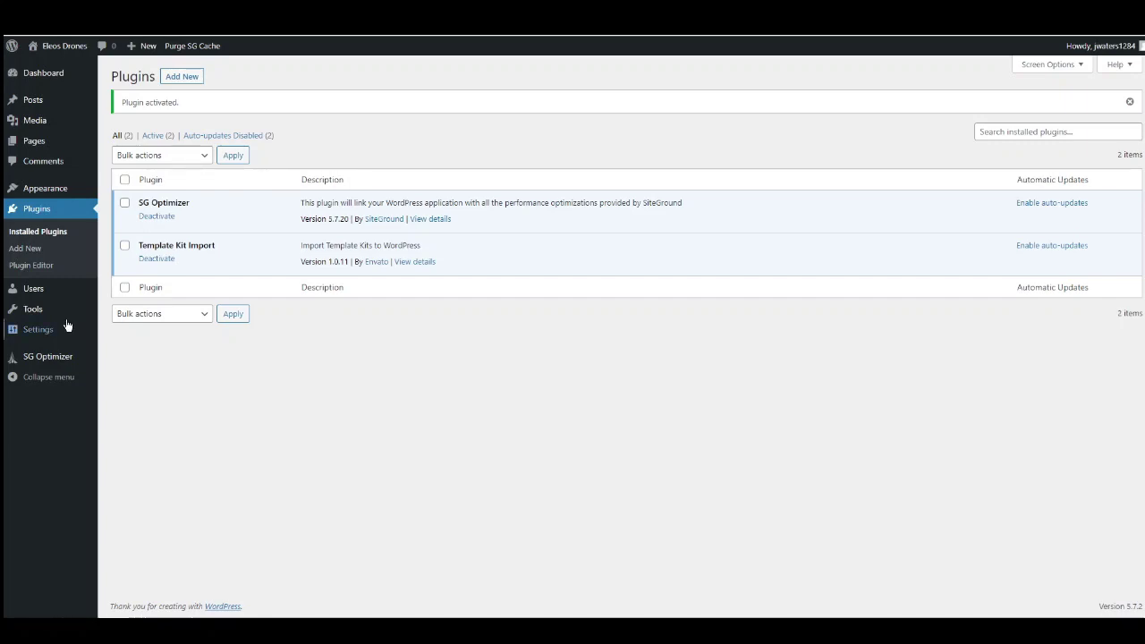
Step: Upload Template Kit.zip from the Documents folder as a new Envato template kit
mouse_move(39, 313)
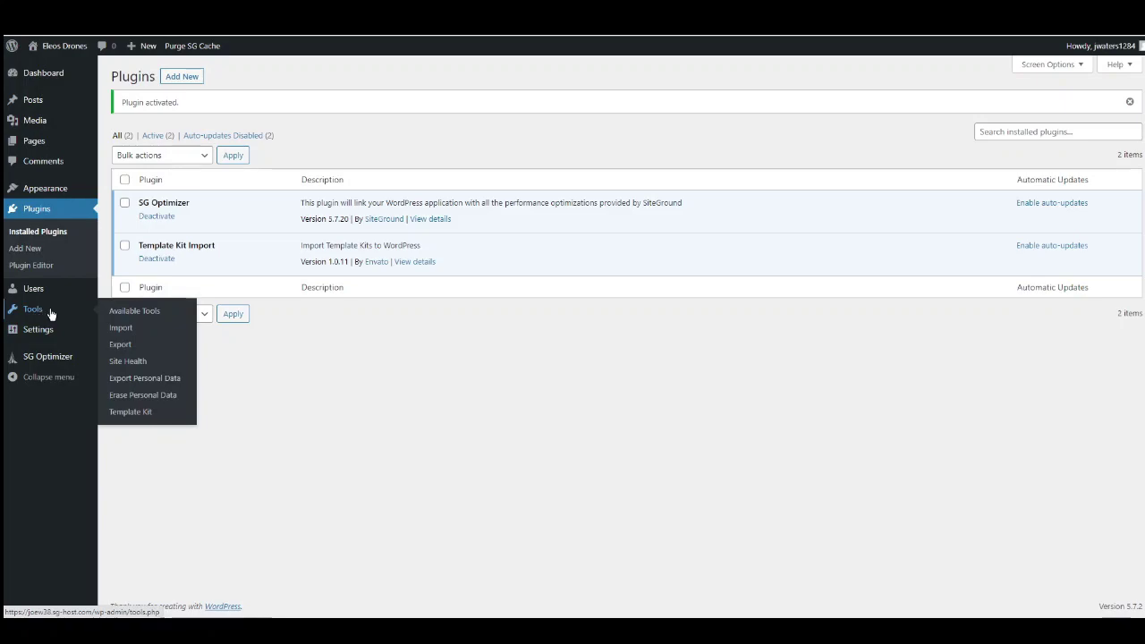
click(131, 413)
click(284, 345)
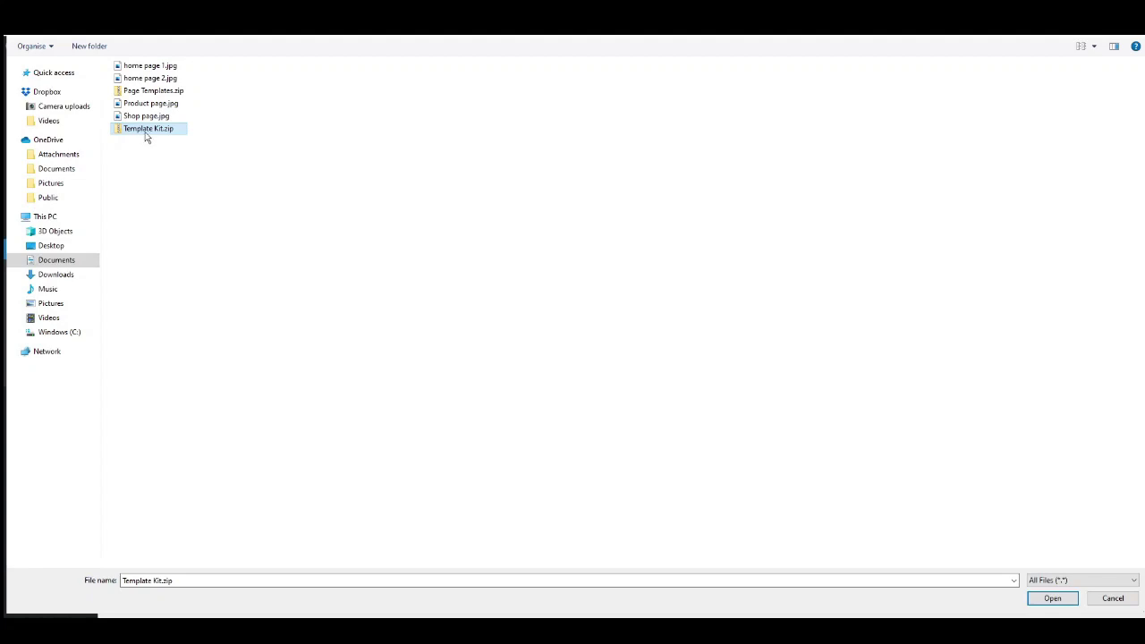
click(1071, 603)
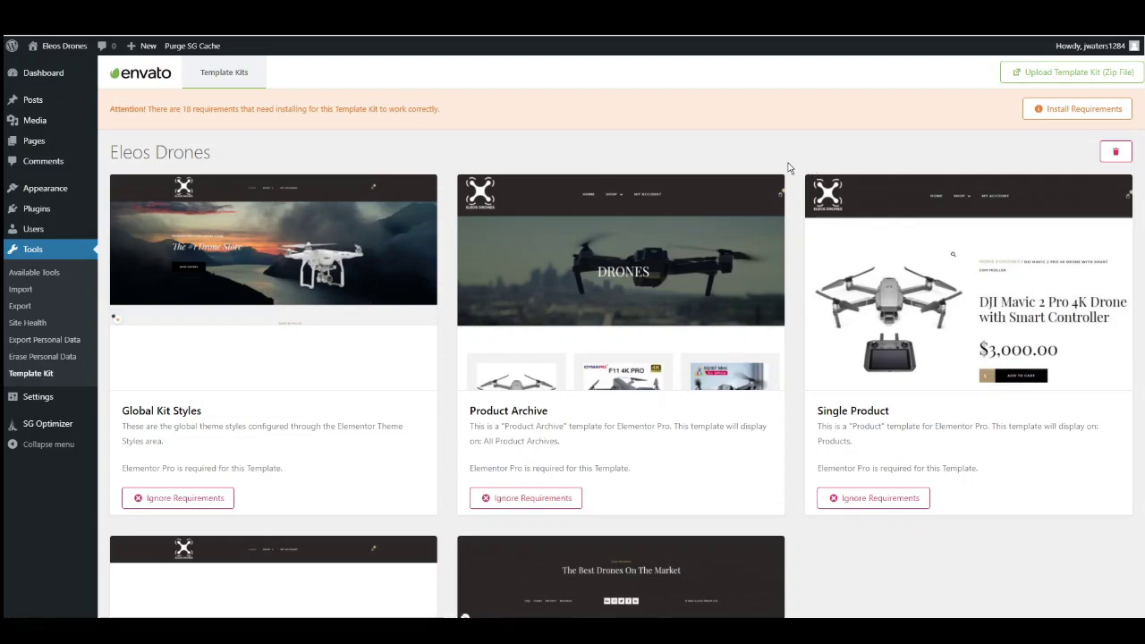
Step: Install all the selected missing plugins and settings that the Eleos Drones template kit requires
click(1069, 116)
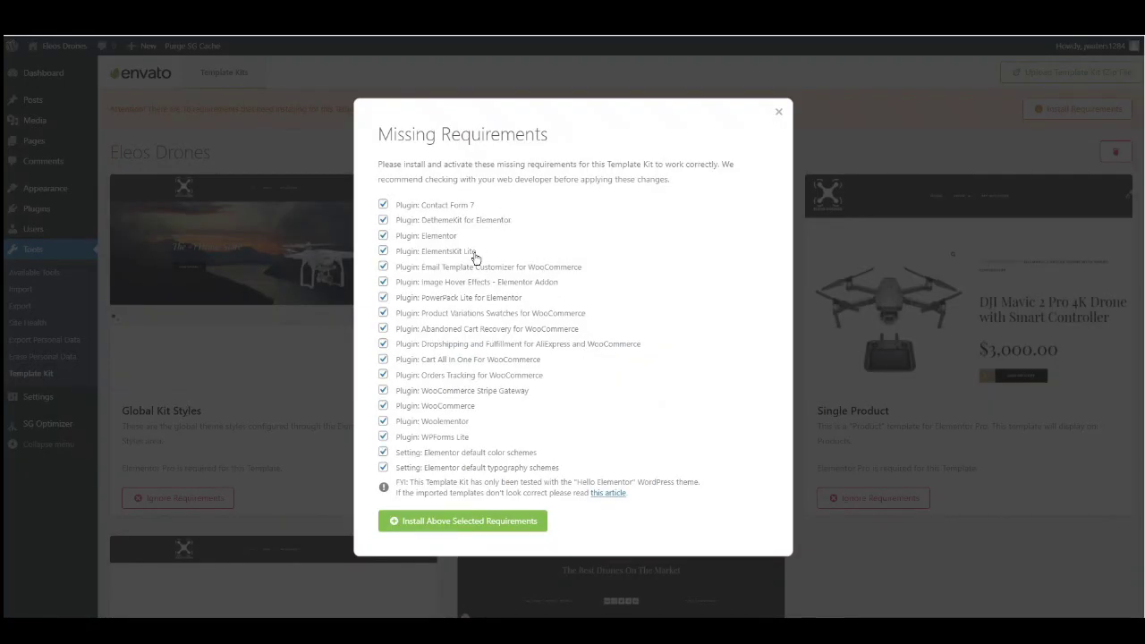
click(463, 523)
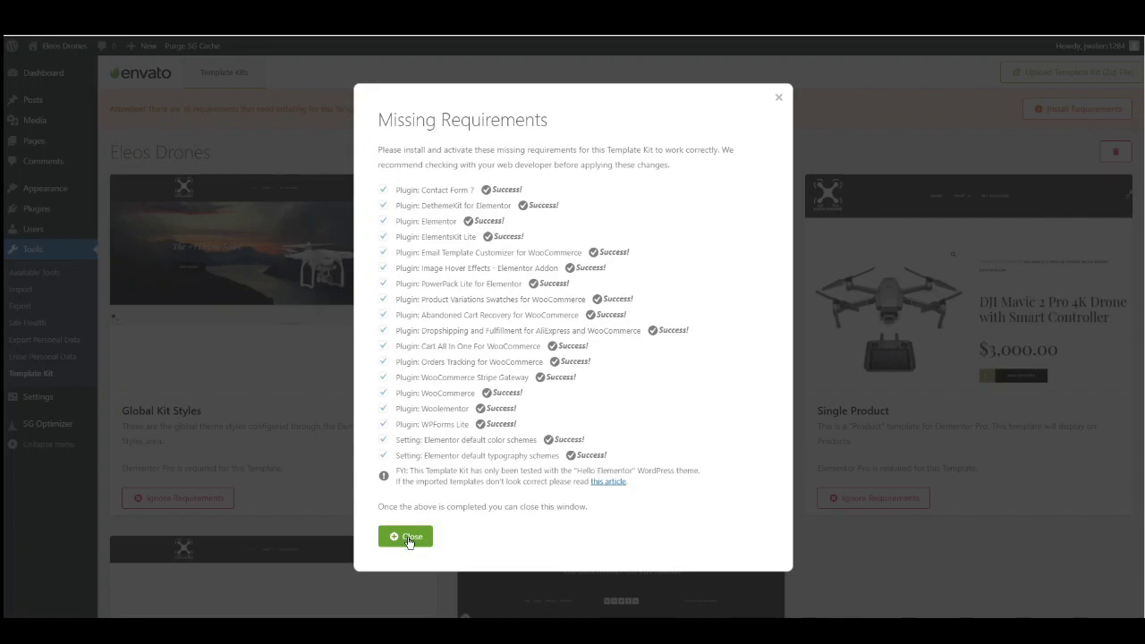
click(409, 537)
Step: Install the remaining Email Template Customizer for WooCommerce requirement and look over the kit's templates
click(1072, 109)
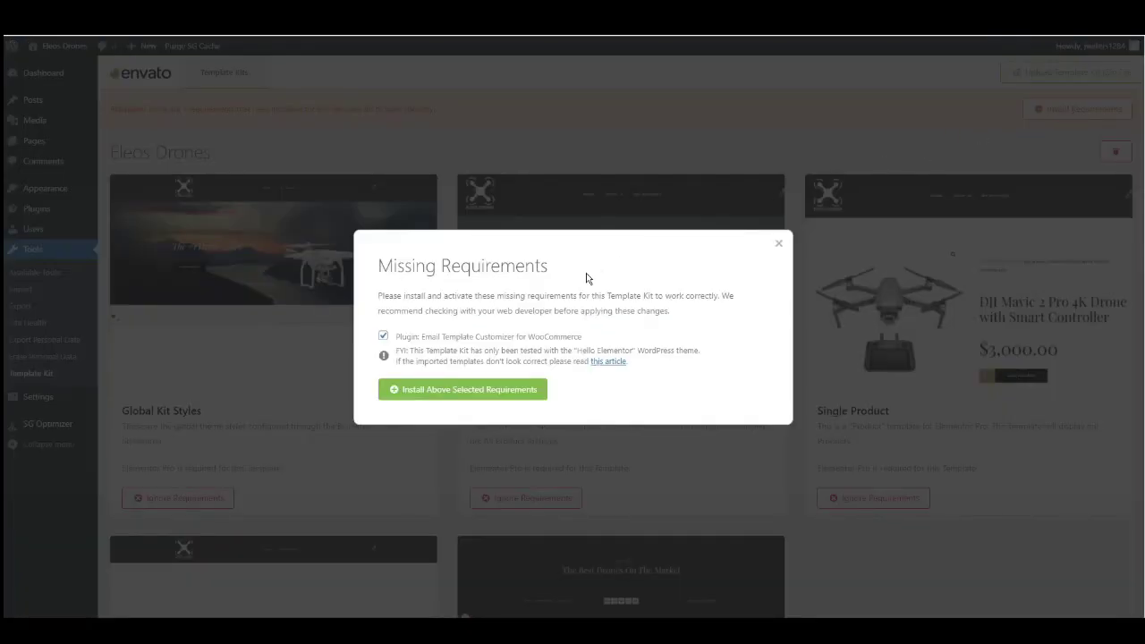
click(484, 391)
click(404, 401)
scroll(263, 377, down, 2)
scroll(389, 384, up, 1)
scroll(388, 384, up, 1)
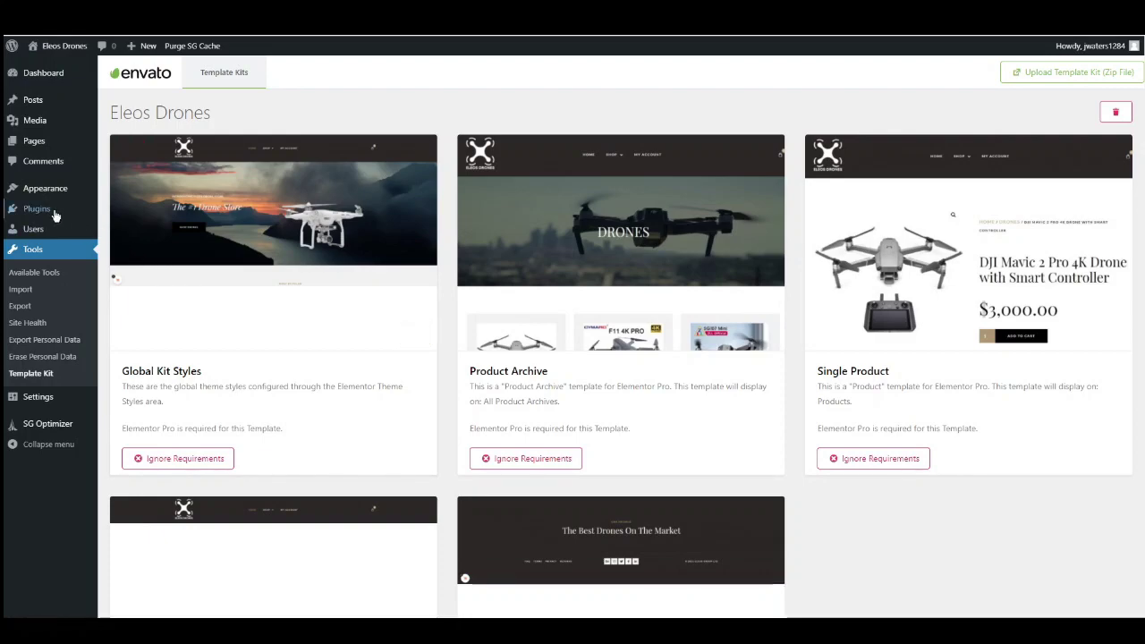
Step: Filter the Woolementor widgets to the free ones and enable all of them
mouse_move(43, 214)
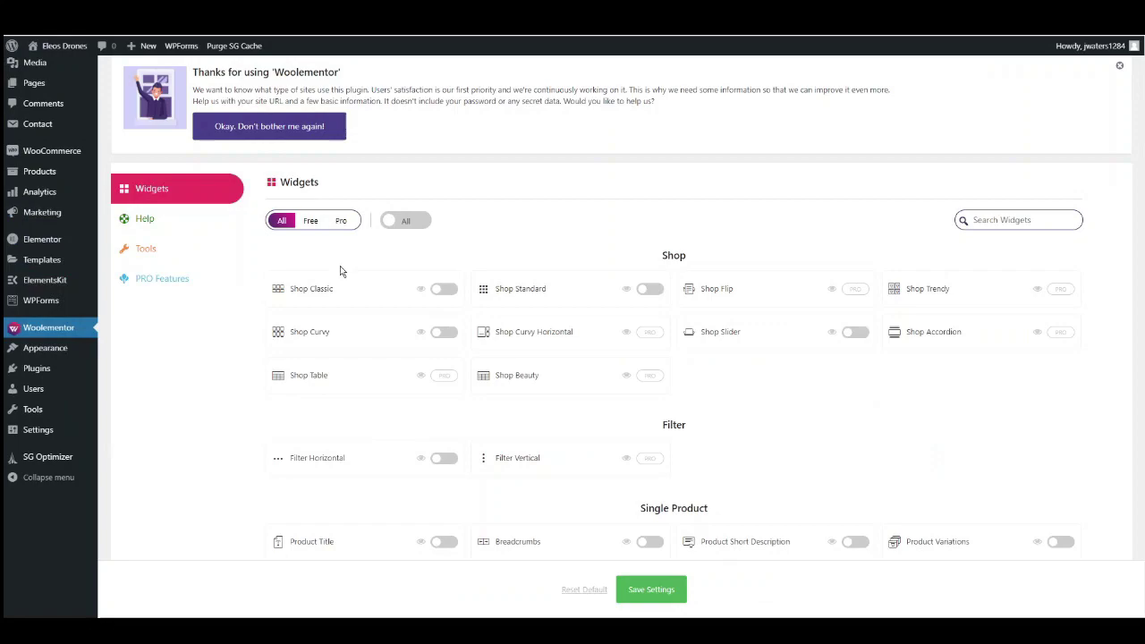
scroll(337, 320, up, 2)
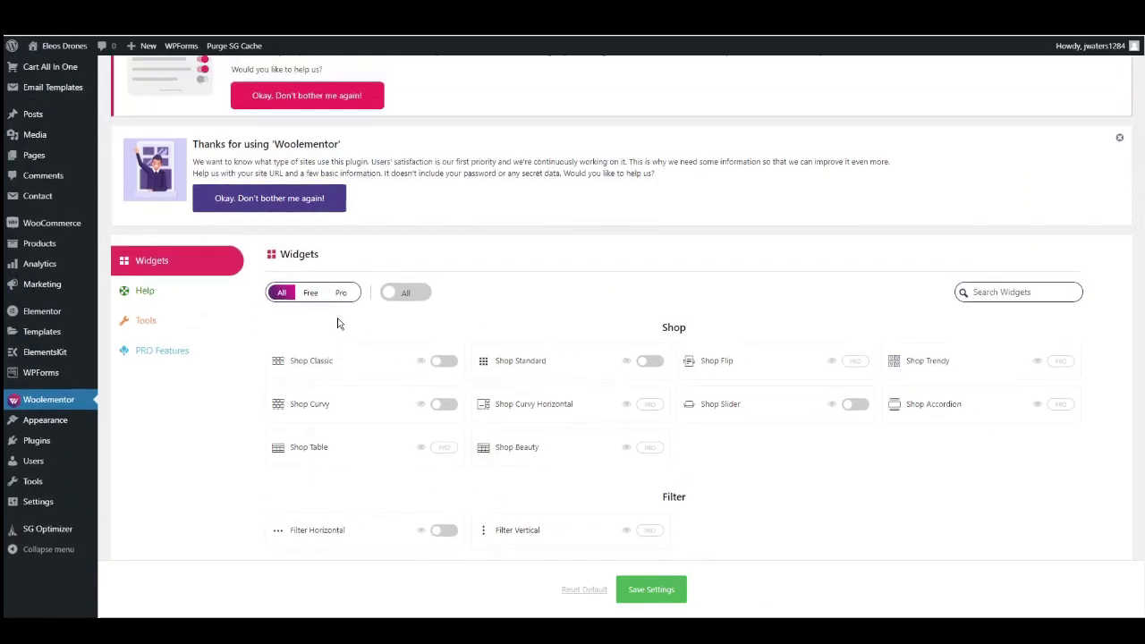
scroll(337, 320, down, 2)
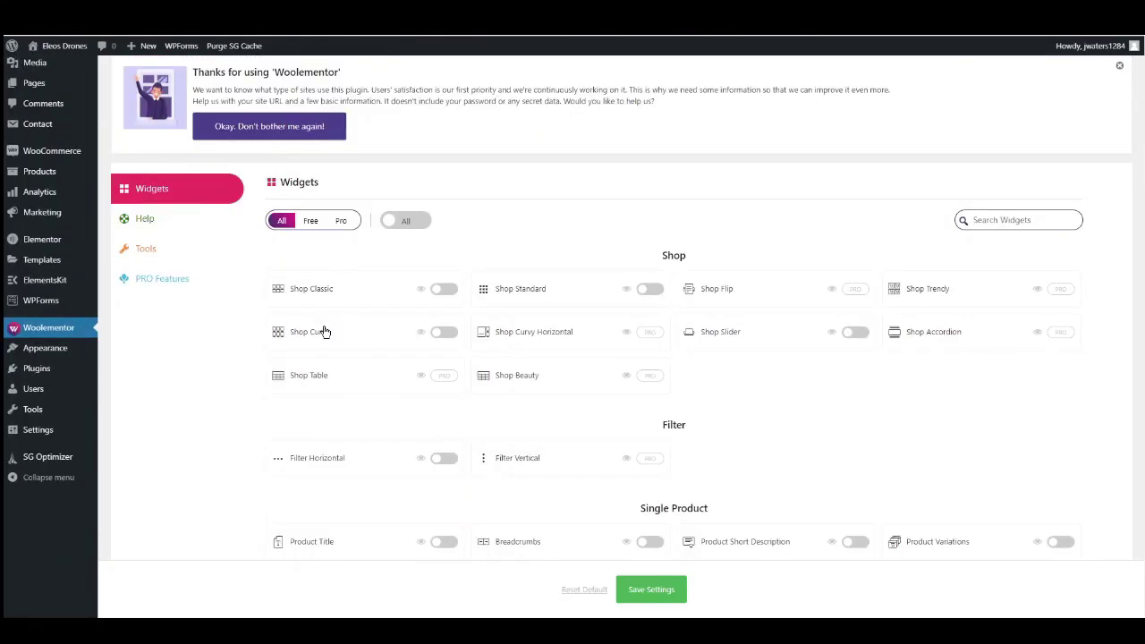
scroll(244, 307, up, 1)
scroll(244, 307, down, 1)
click(311, 221)
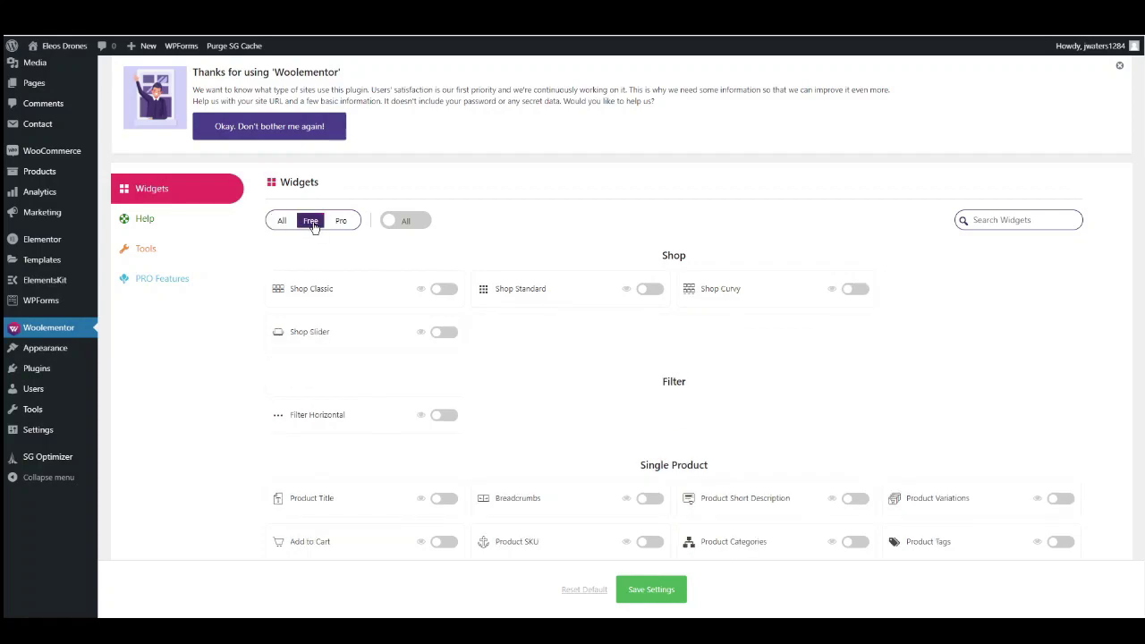
click(389, 221)
scroll(510, 327, down, 1)
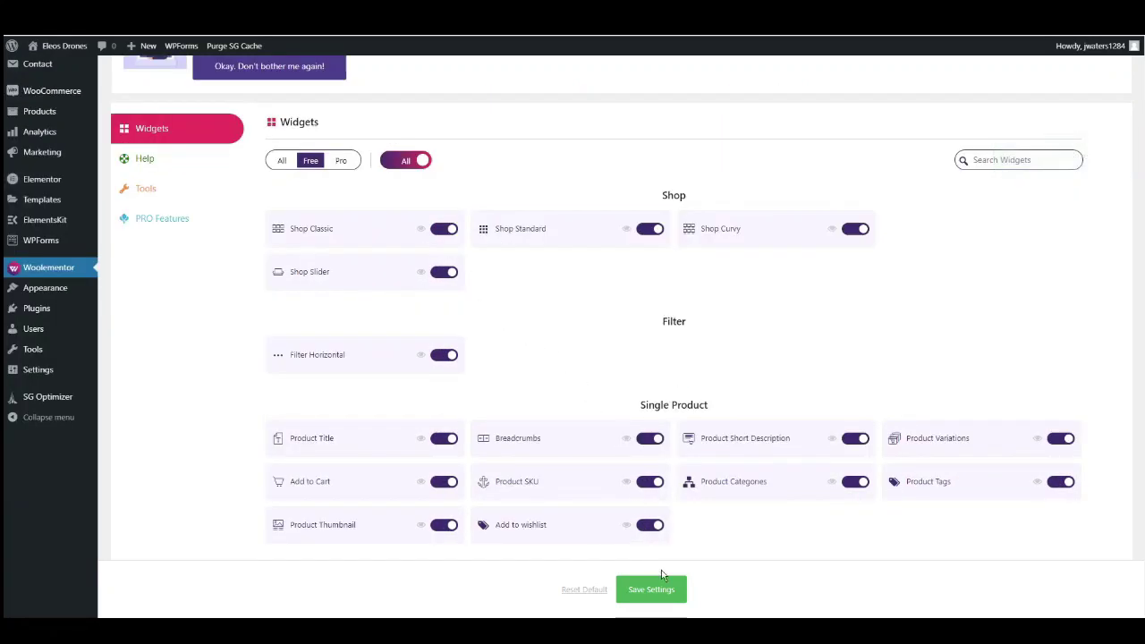
scroll(347, 404, up, 2)
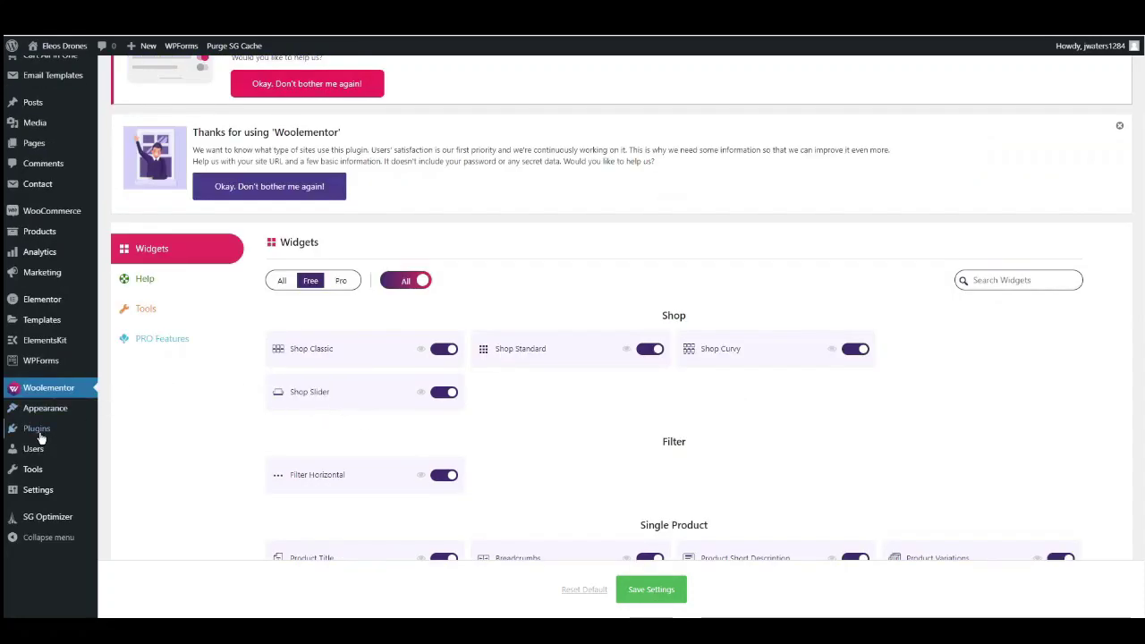
Step: Upload elementor-pro-3.2.2 (1).zip as a new plugin, then install and activate it
mouse_move(39, 435)
click(122, 448)
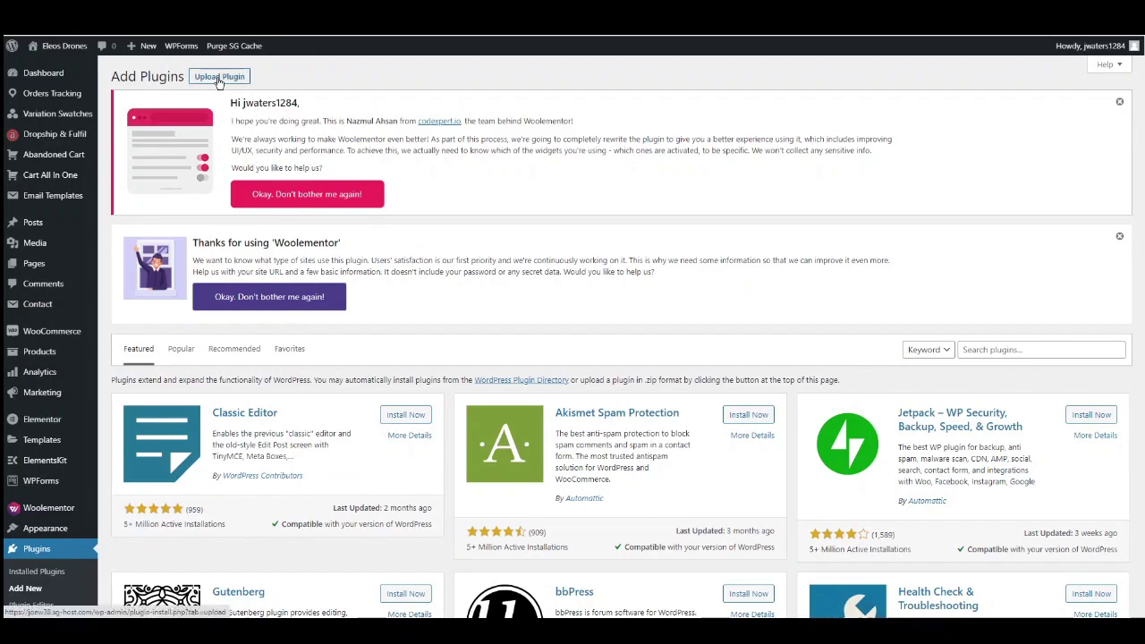
click(219, 77)
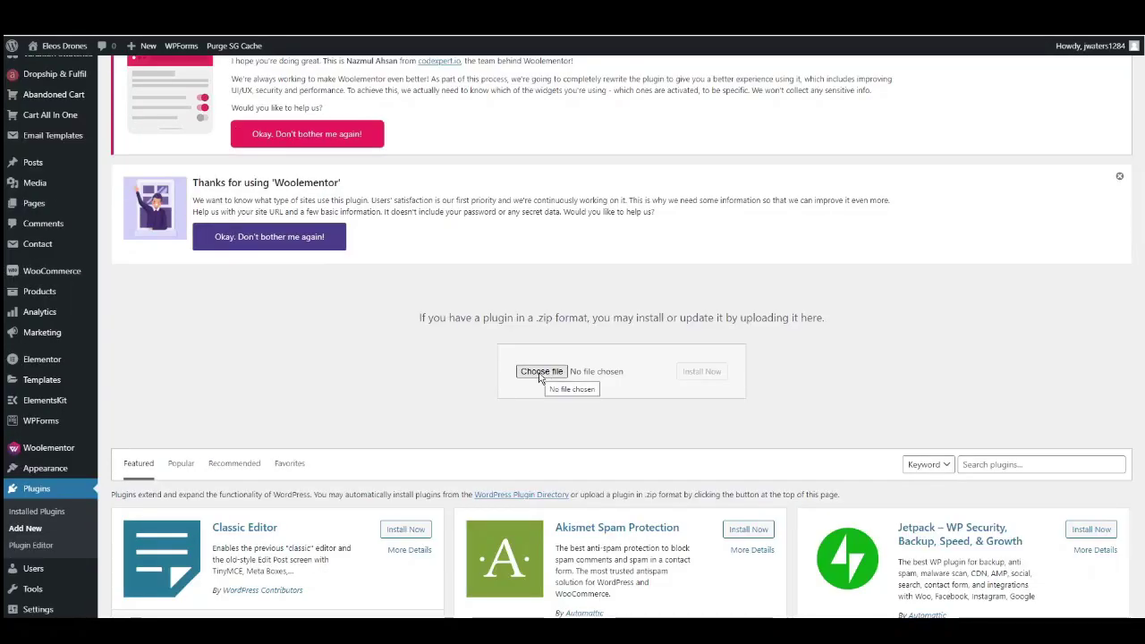
click(541, 372)
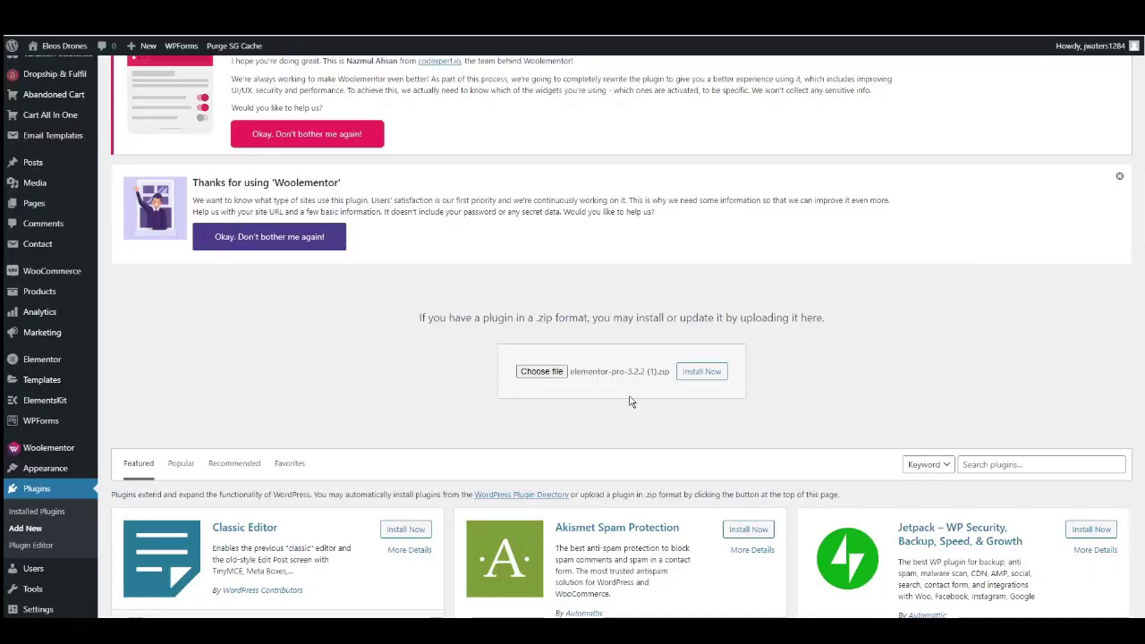
click(700, 372)
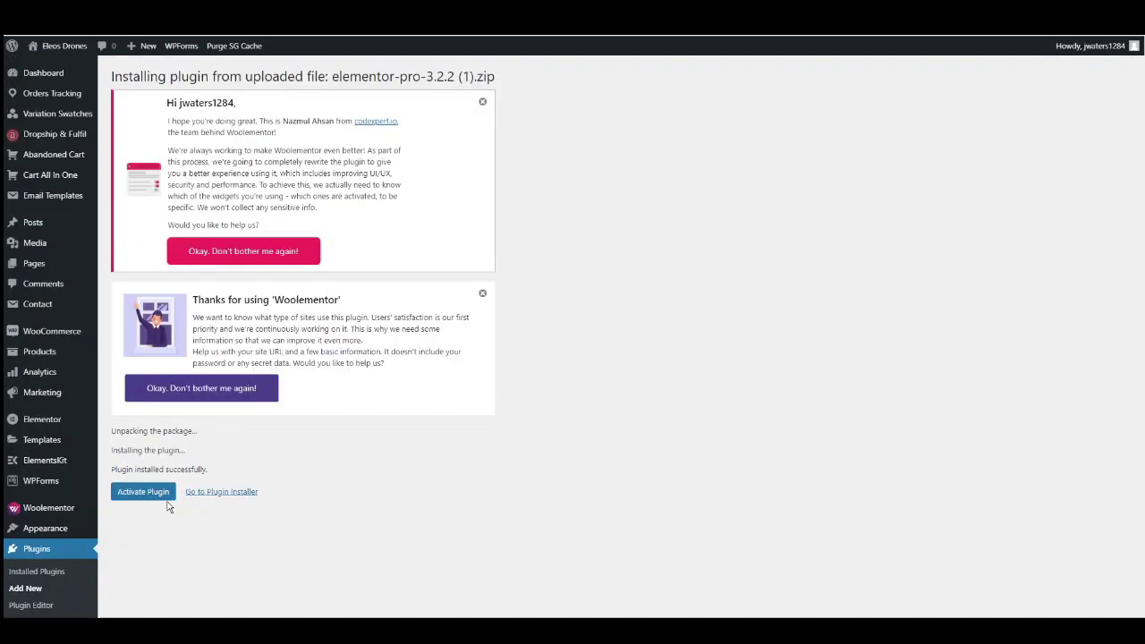
click(152, 496)
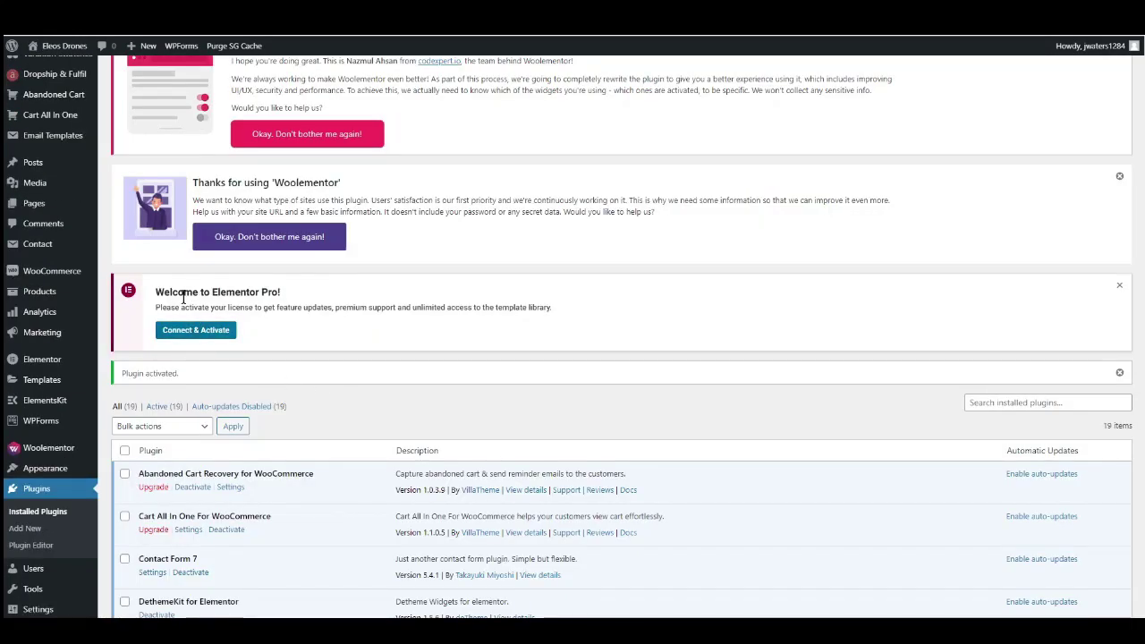
Step: Connect the site to the Elementor account and activate the Elementor Pro license
click(212, 331)
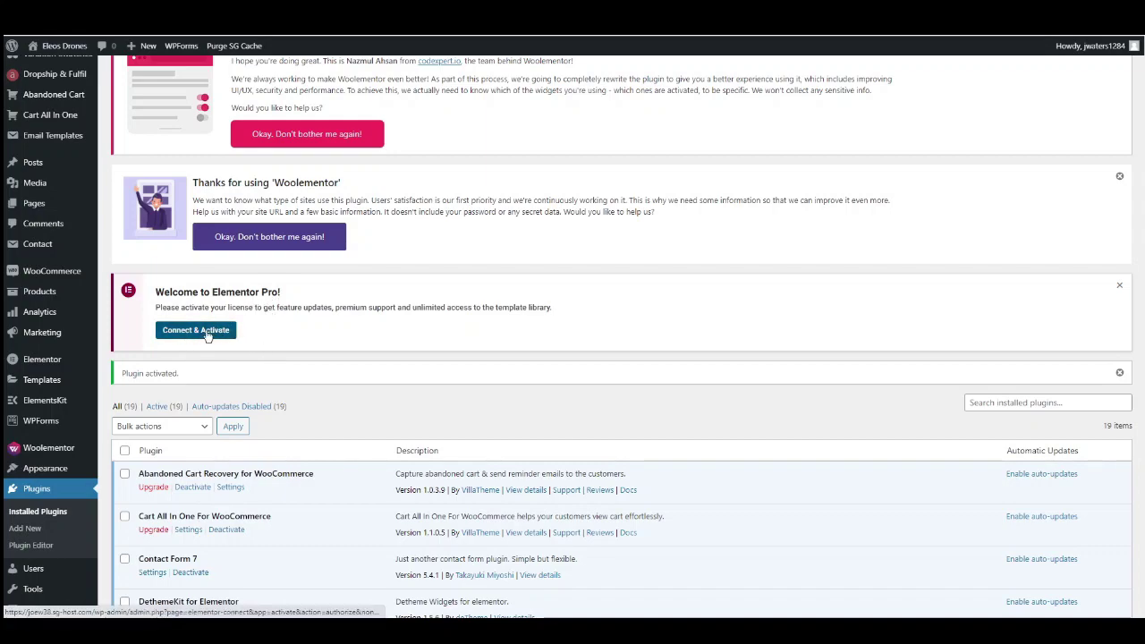
click(204, 332)
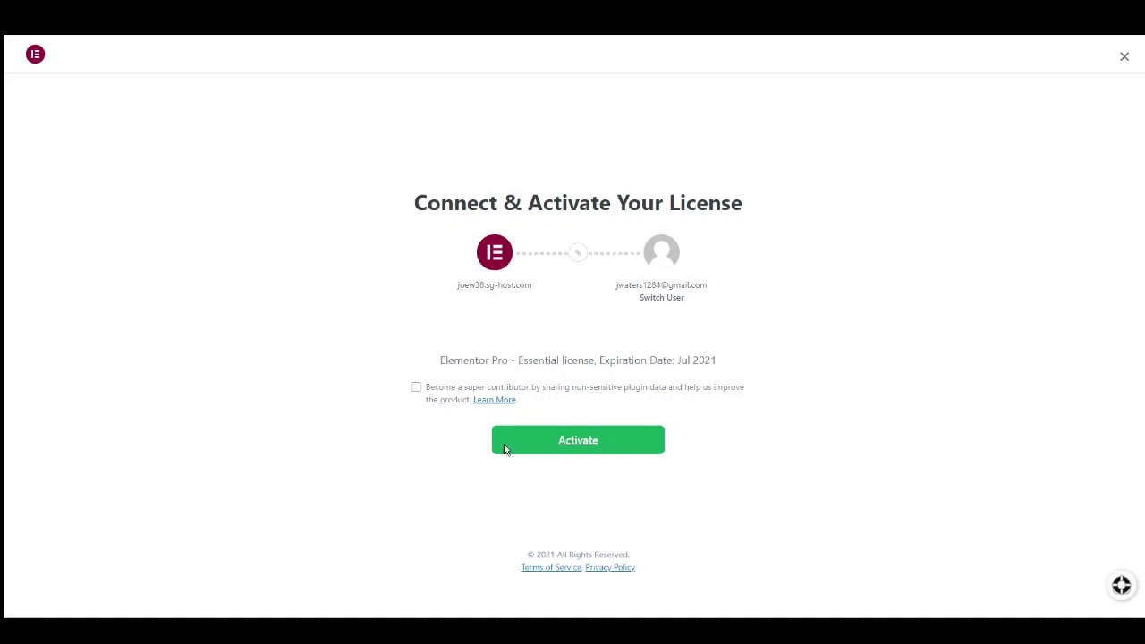
click(583, 447)
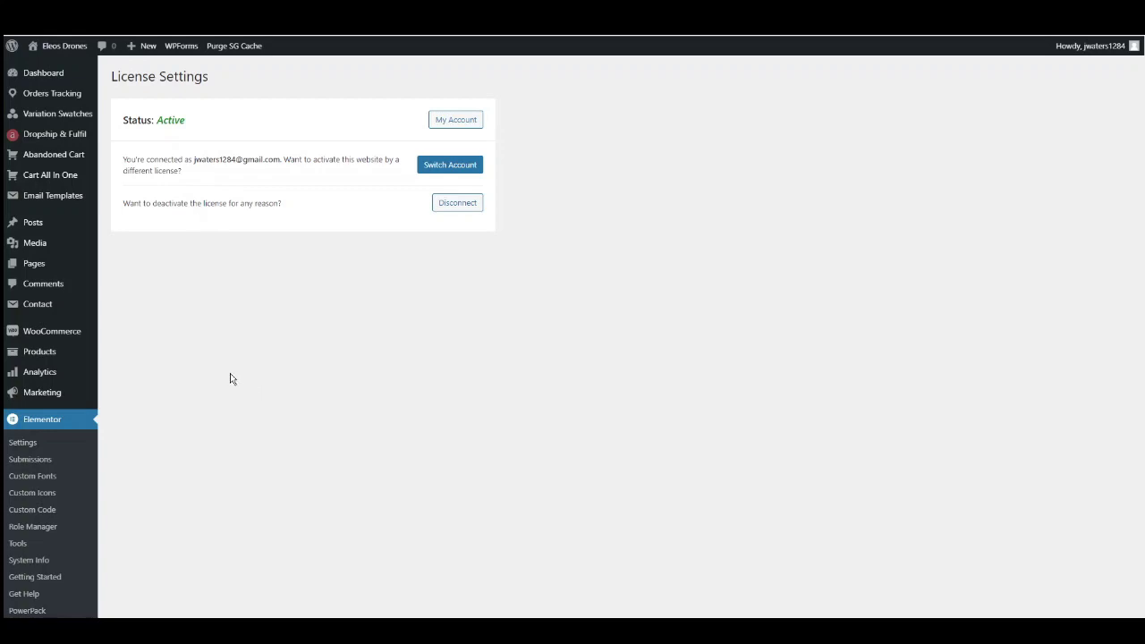
Step: Open the installed Eleos Drones template kit and import its Global Kit Styles and Product Archive templates
scroll(72, 443, down, 3)
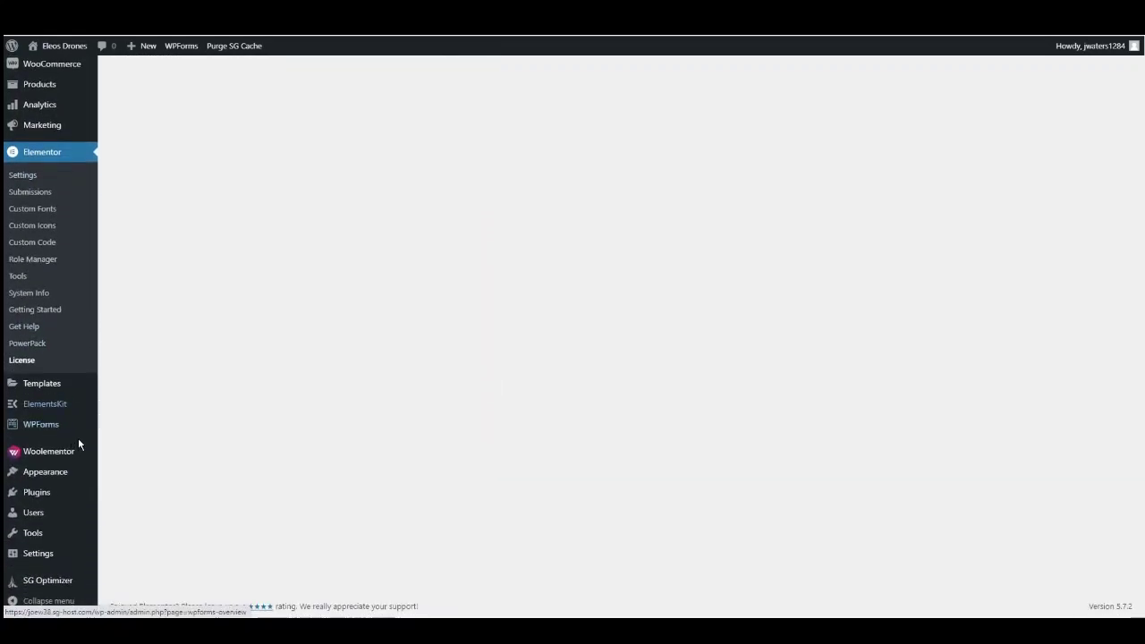
mouse_move(35, 537)
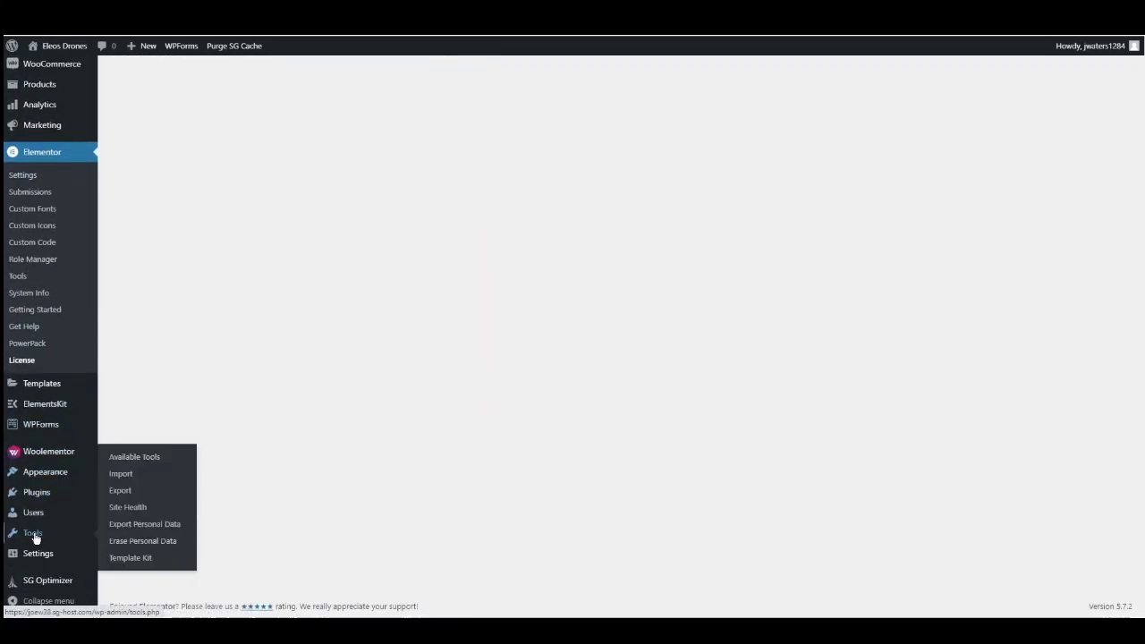
click(132, 558)
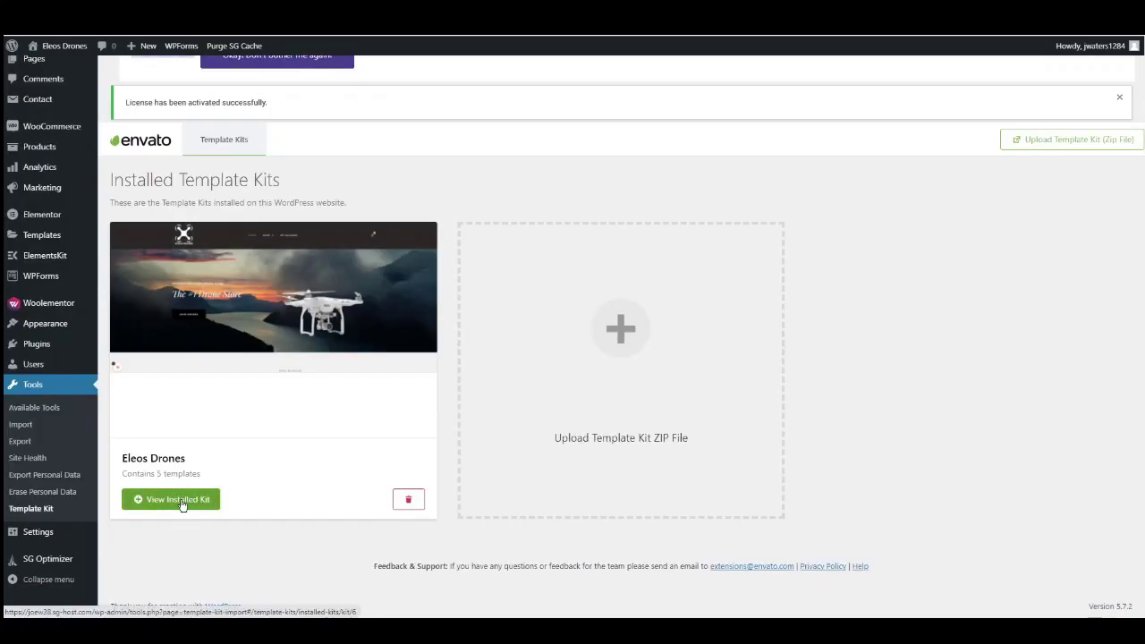
click(179, 500)
scroll(237, 363, down, 2)
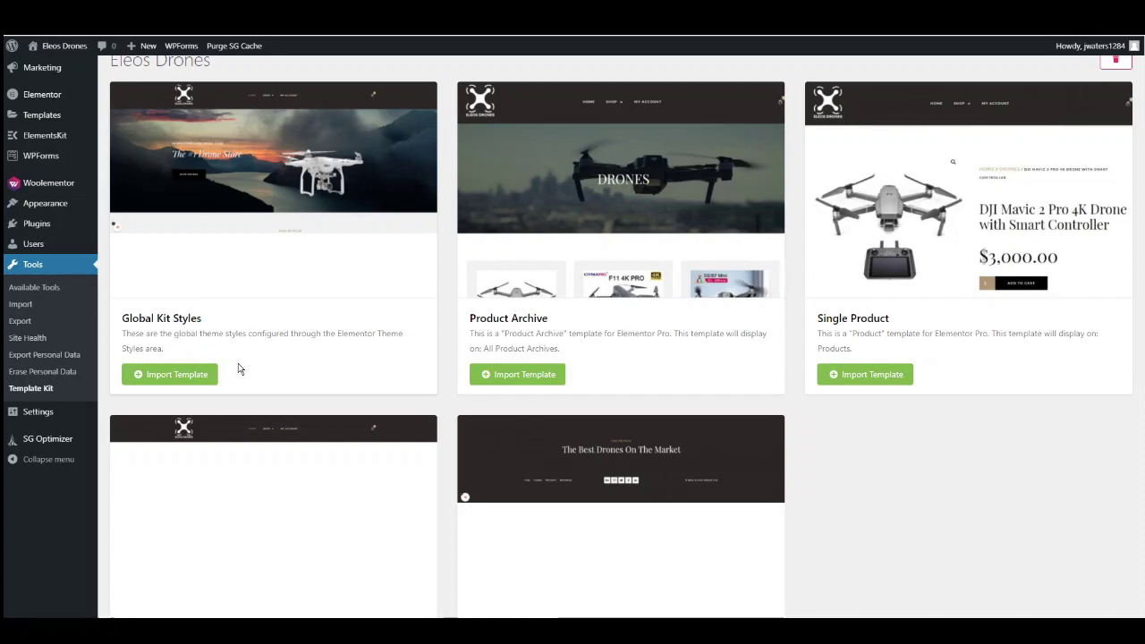
click(179, 377)
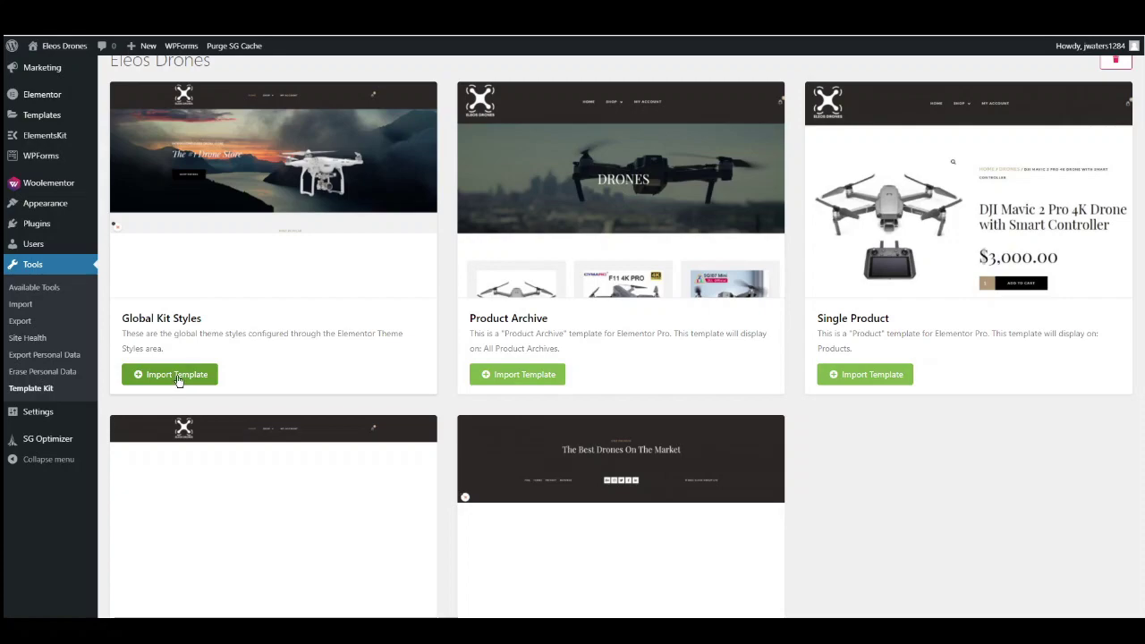
scroll(492, 314, down, 1)
click(492, 314)
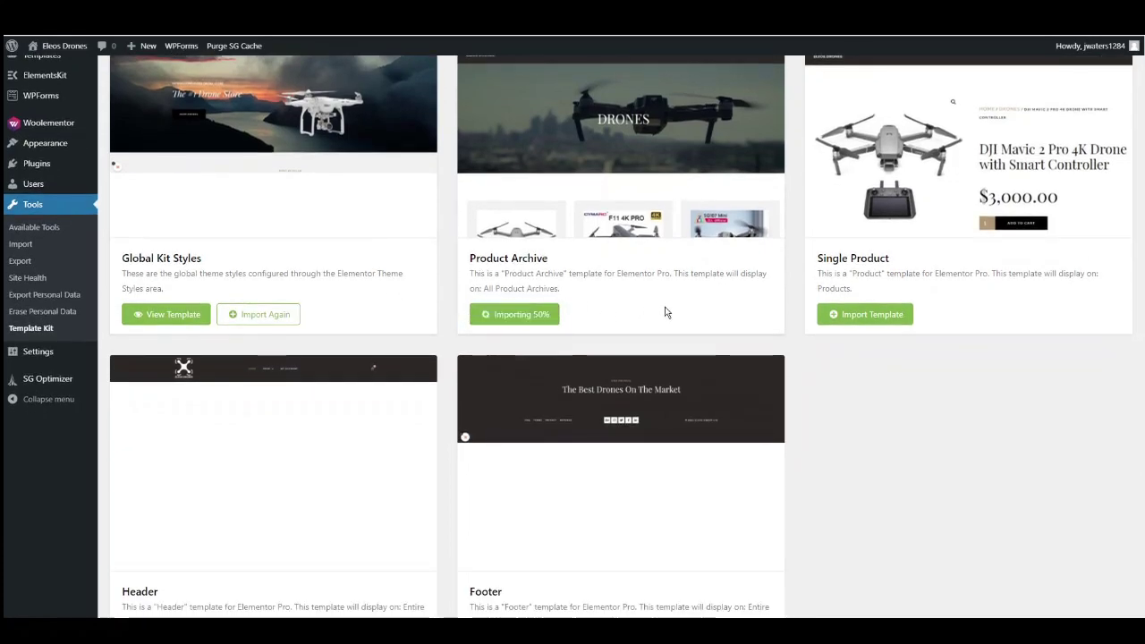
Step: Import the Single Product, Header and Footer templates from the Eleos Drones kit
click(859, 315)
scroll(401, 409, down, 2)
click(210, 527)
click(493, 528)
scroll(426, 375, up, 3)
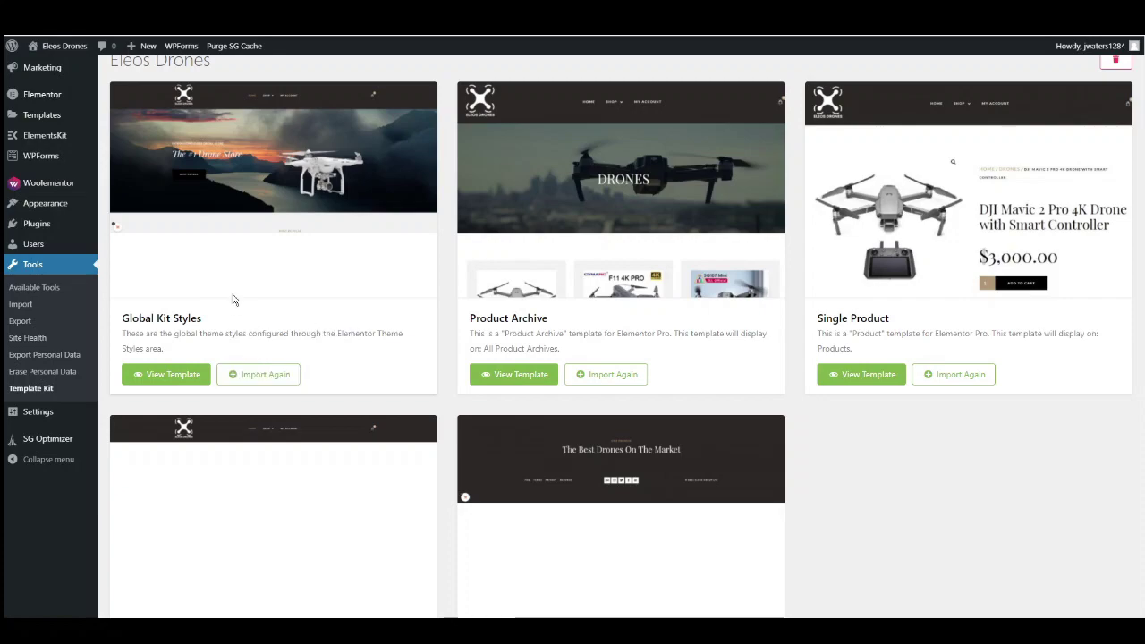
Step: Open the imported Header template in Elementor and examine its logo image settings and the section's layout and background colour
mouse_move(46, 115)
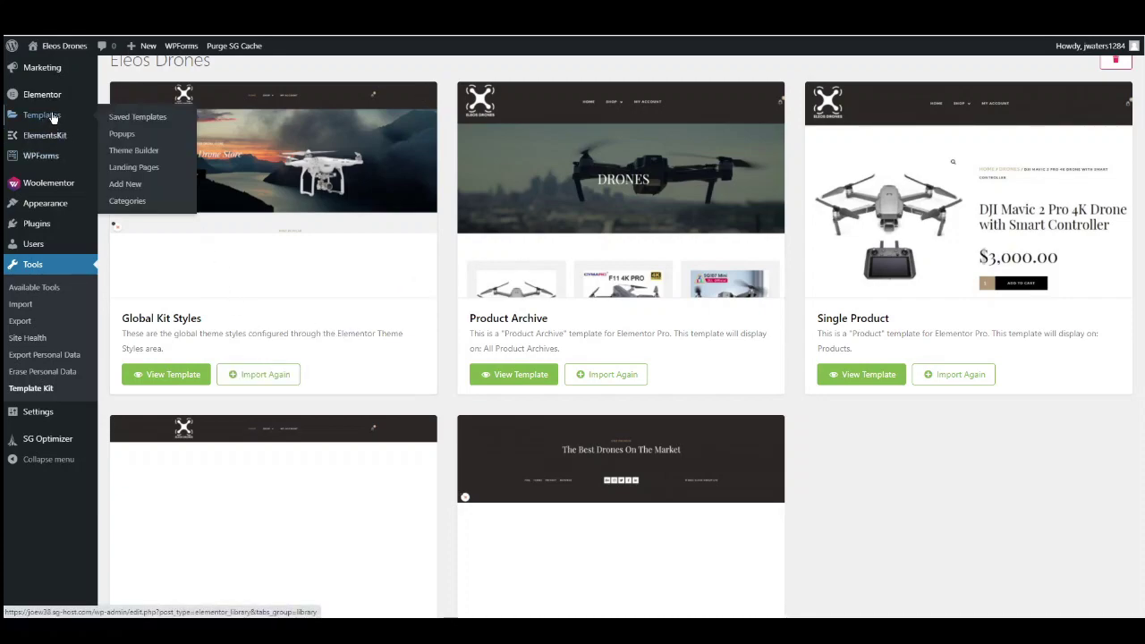
click(134, 150)
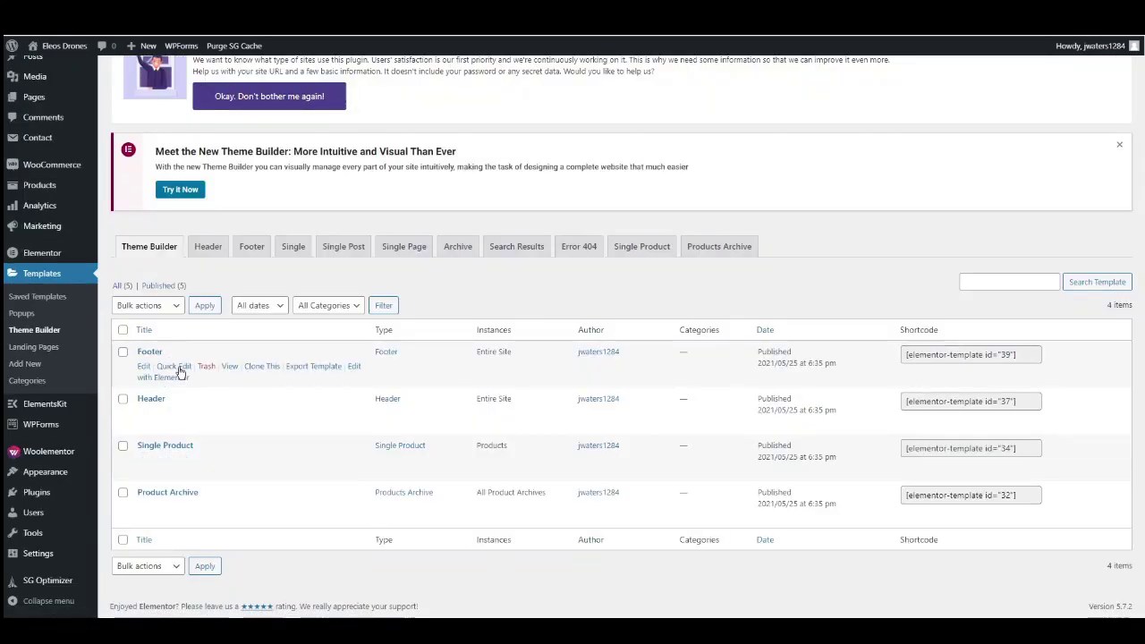
click(124, 286)
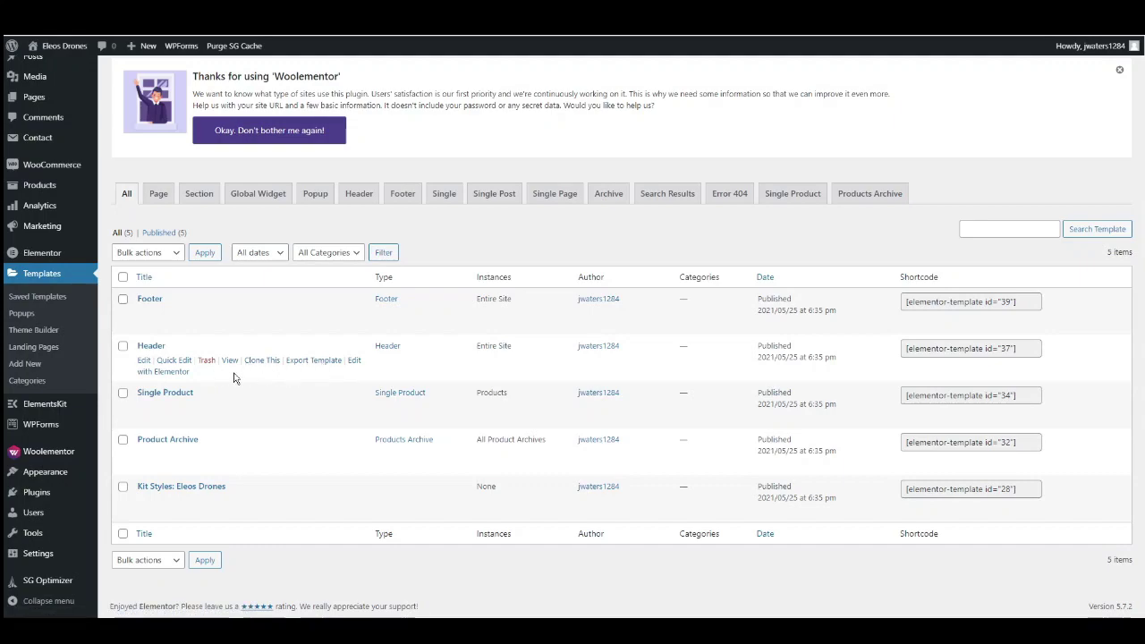
click(170, 379)
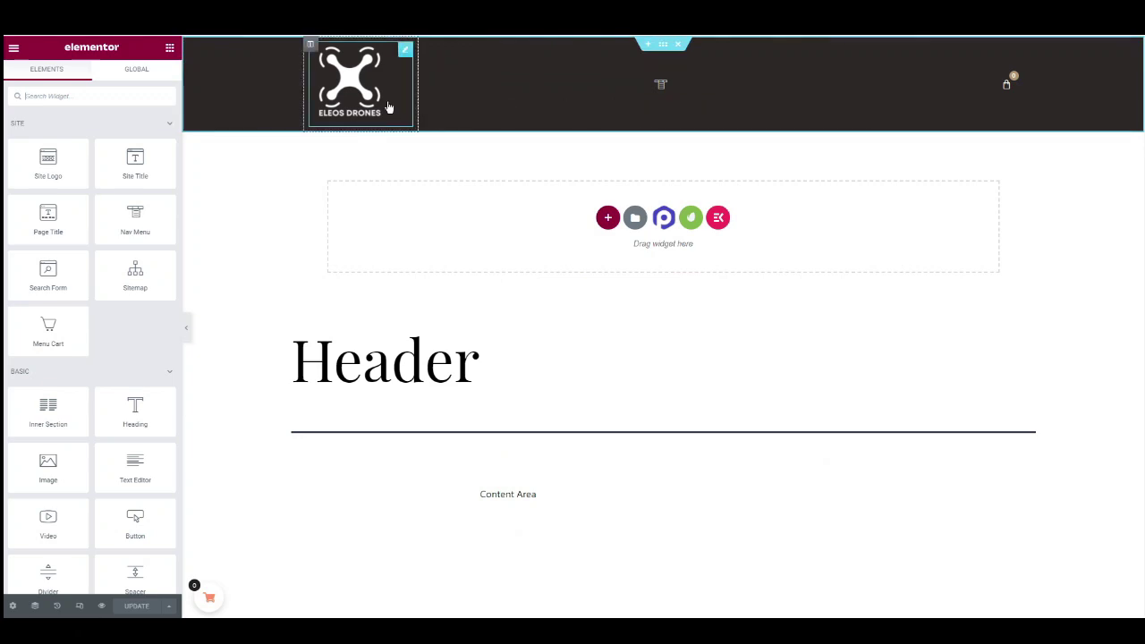
click(356, 93)
mouse_move(95, 206)
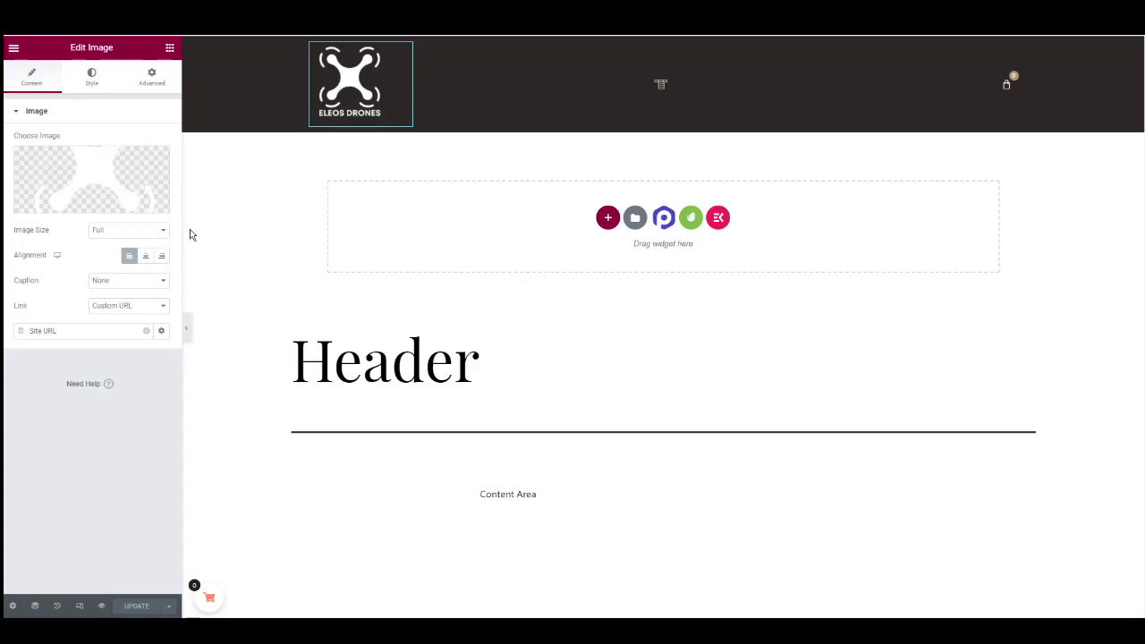
mouse_move(604, 59)
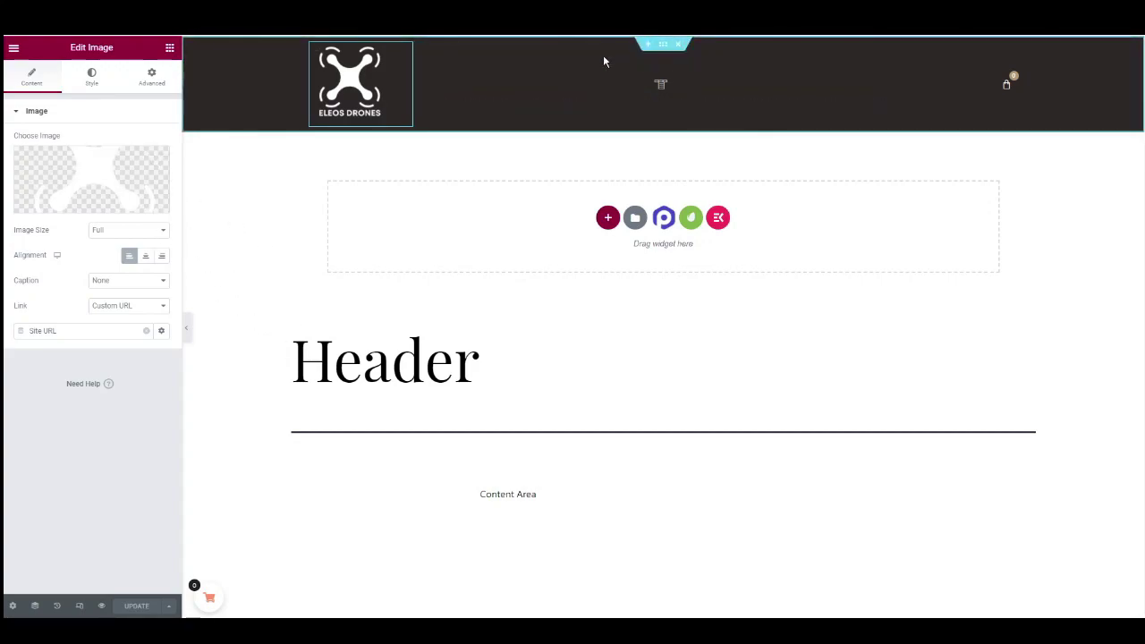
click(667, 51)
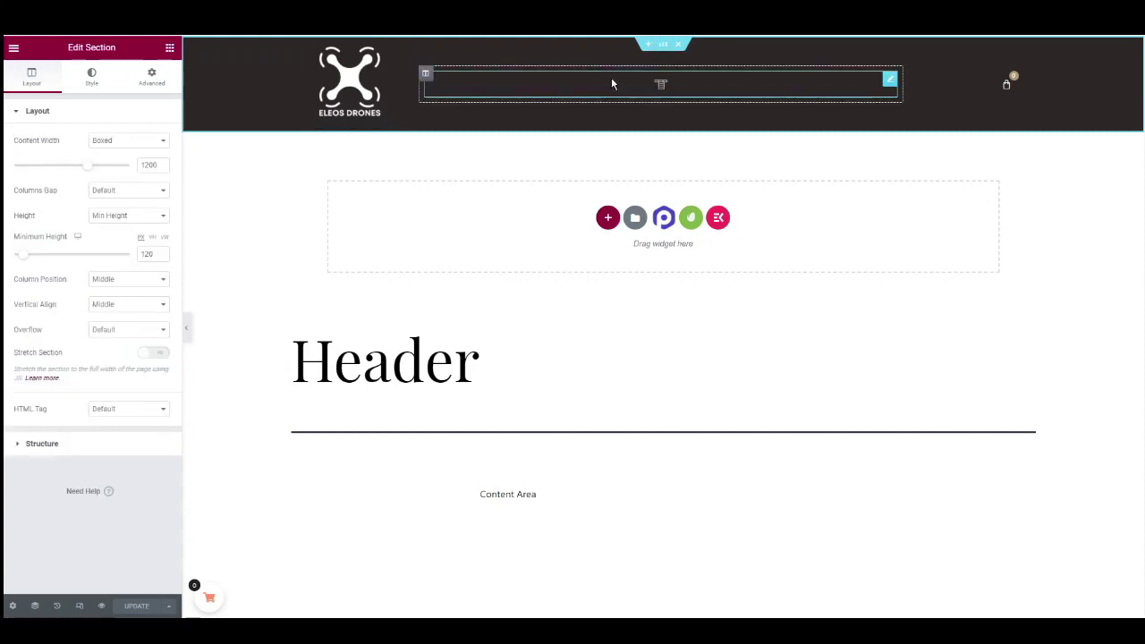
click(92, 79)
click(162, 191)
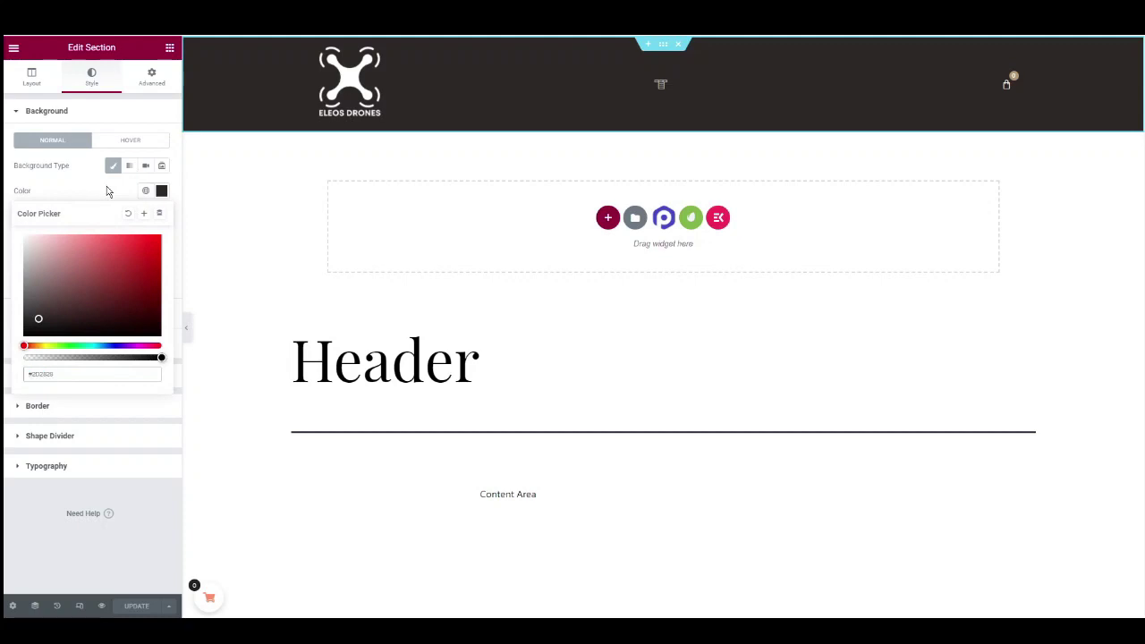
click(283, 210)
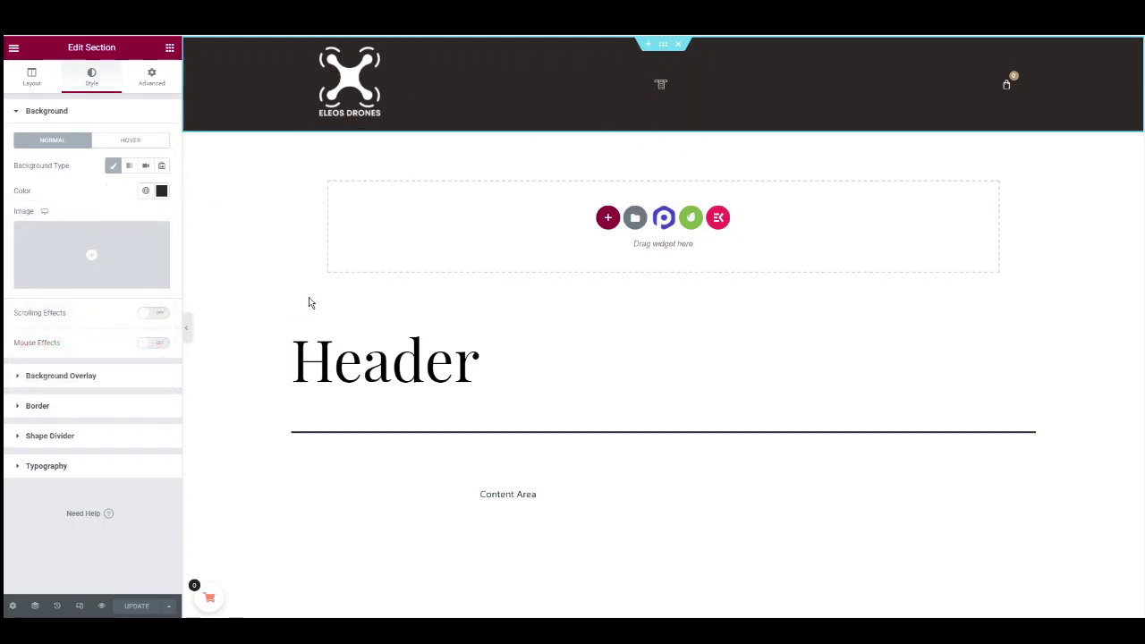
Step: Save the Header template's display condition as Include Entire Site and exit to the dashboard
click(170, 608)
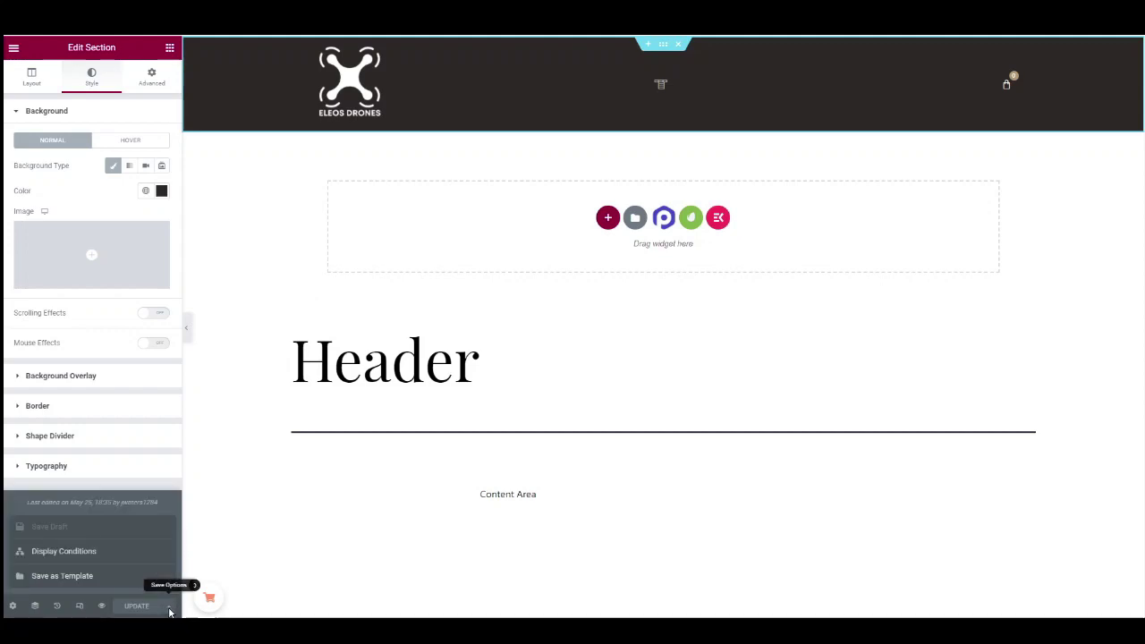
click(67, 554)
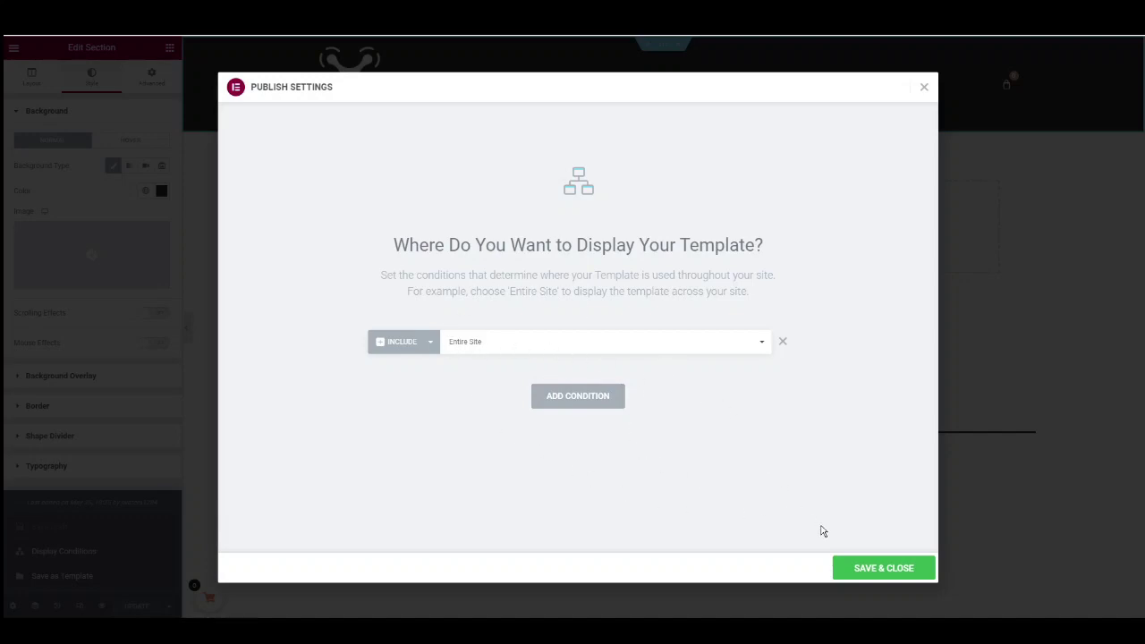
click(884, 570)
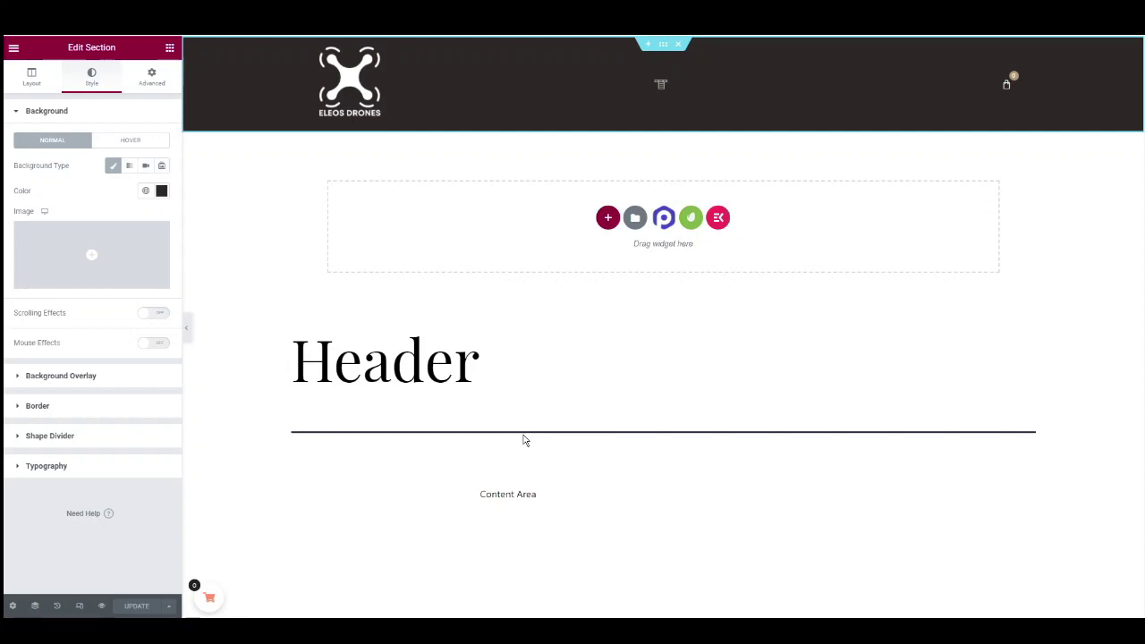
click(14, 51)
click(75, 262)
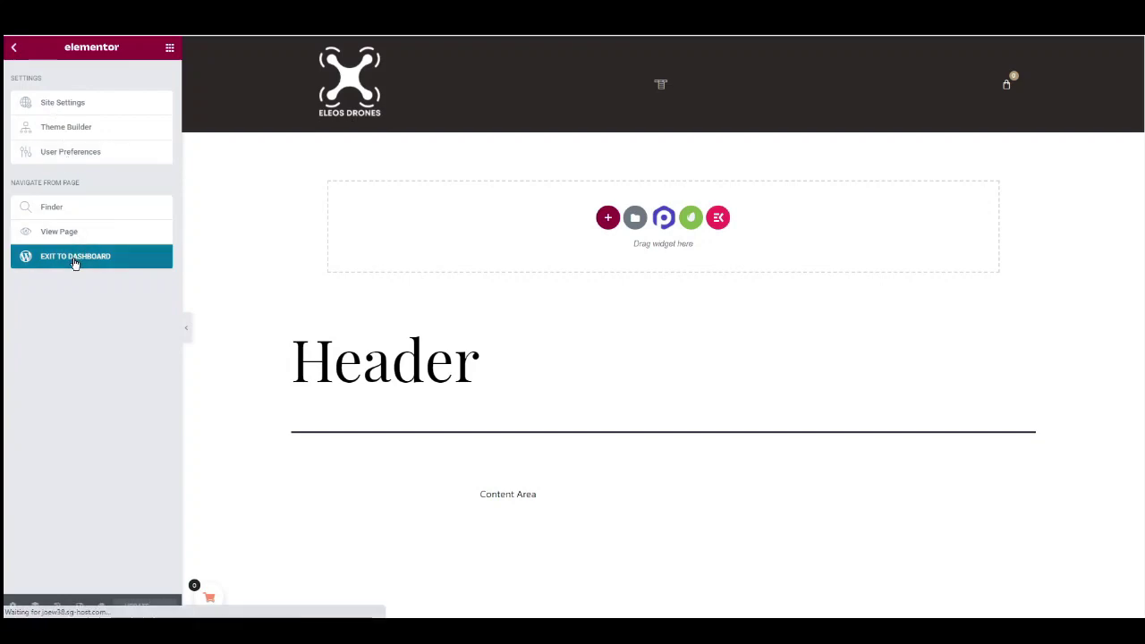
Step: Open the Footer template in Elementor to look over its content, and exit to the dashboard
click(38, 439)
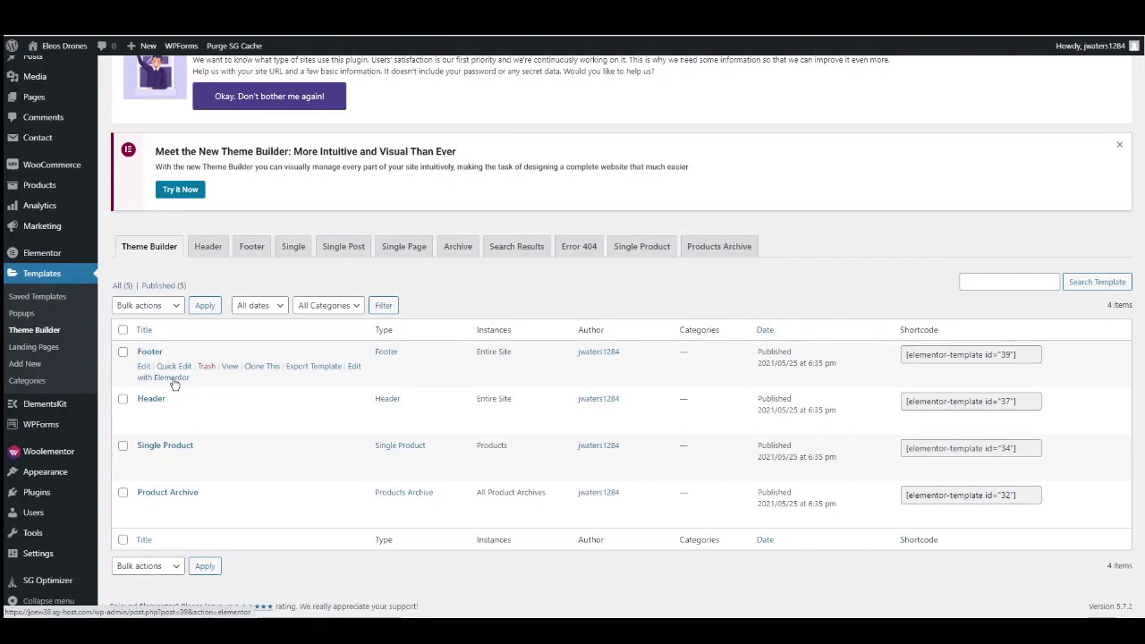
click(170, 377)
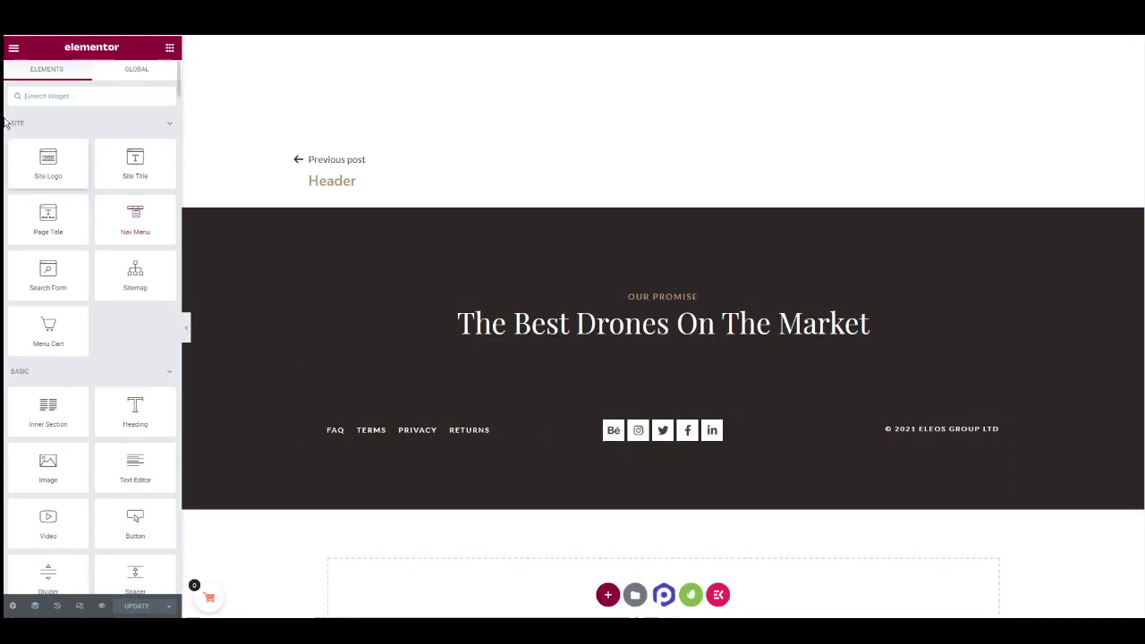
click(14, 52)
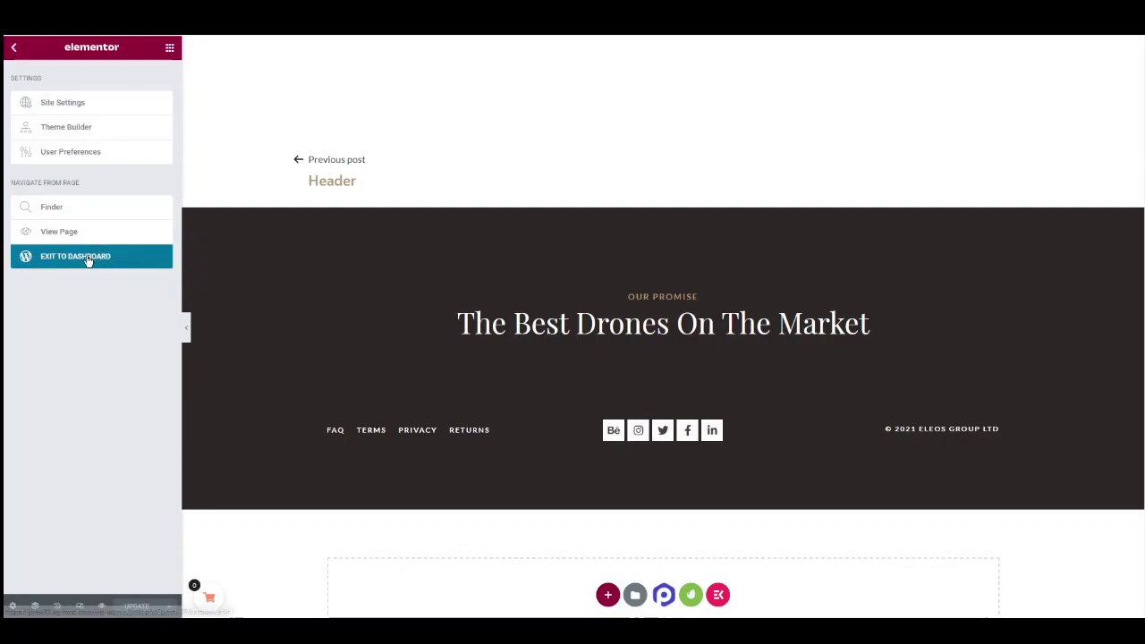
click(88, 260)
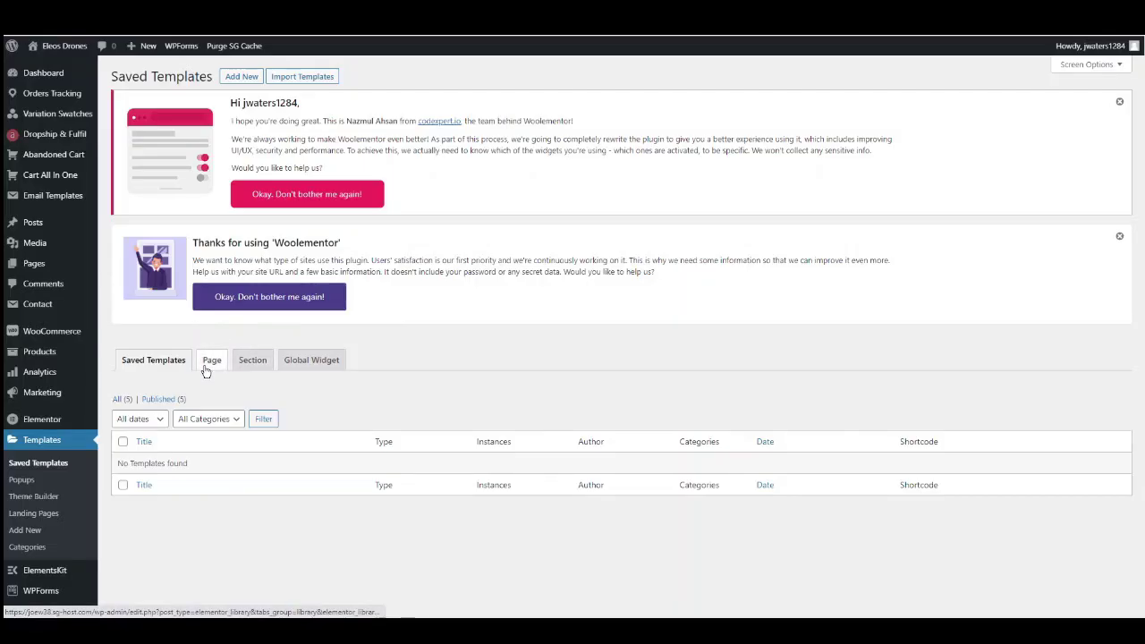
Step: Search the new themes for "hello", then install and activate the Hello Elementor theme
scroll(54, 376, down, 2)
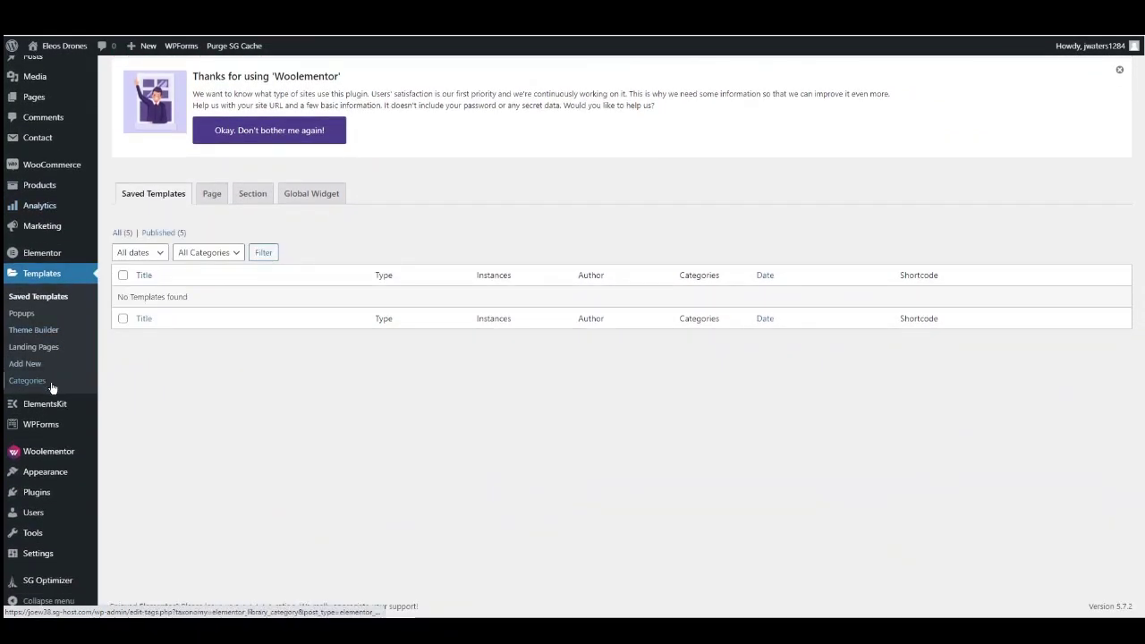
mouse_move(42, 475)
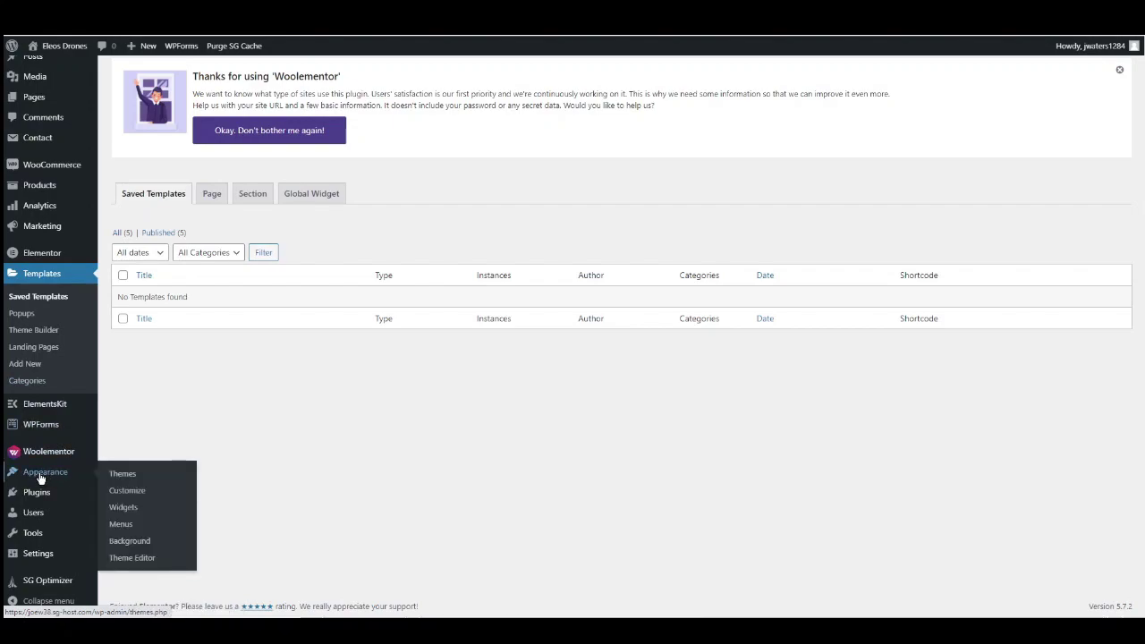
click(120, 474)
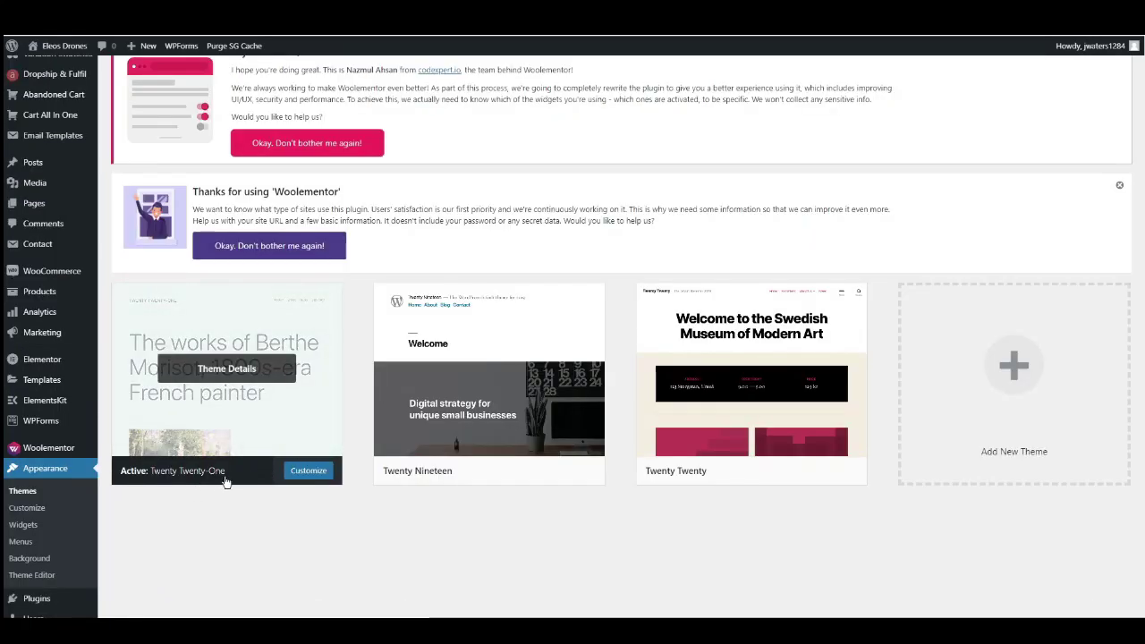
scroll(238, 461, up, 1)
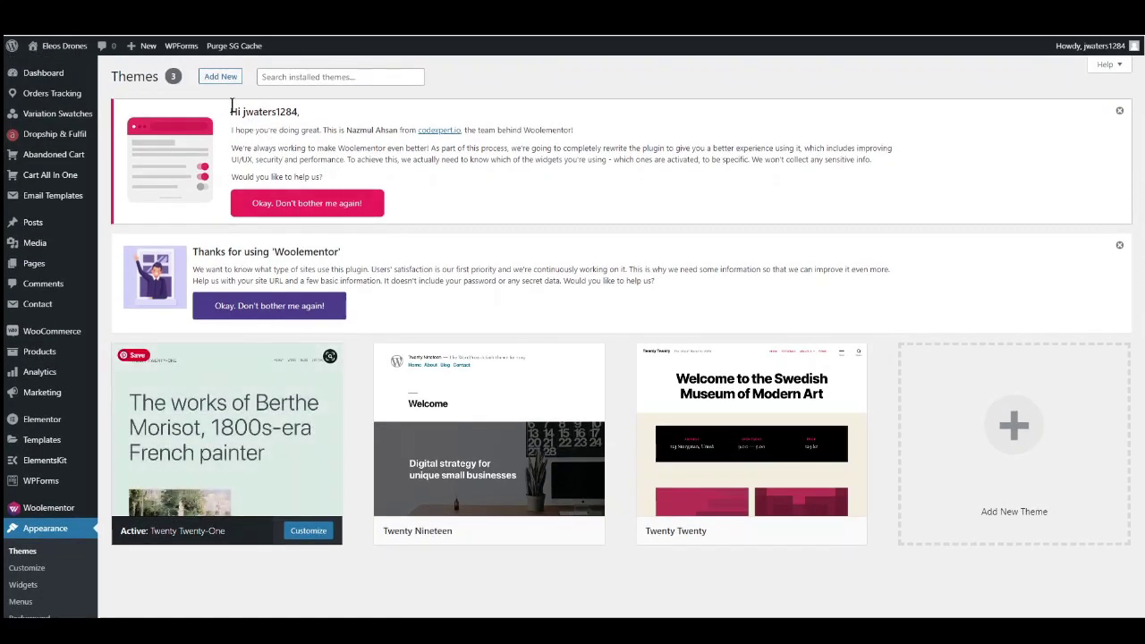
click(220, 77)
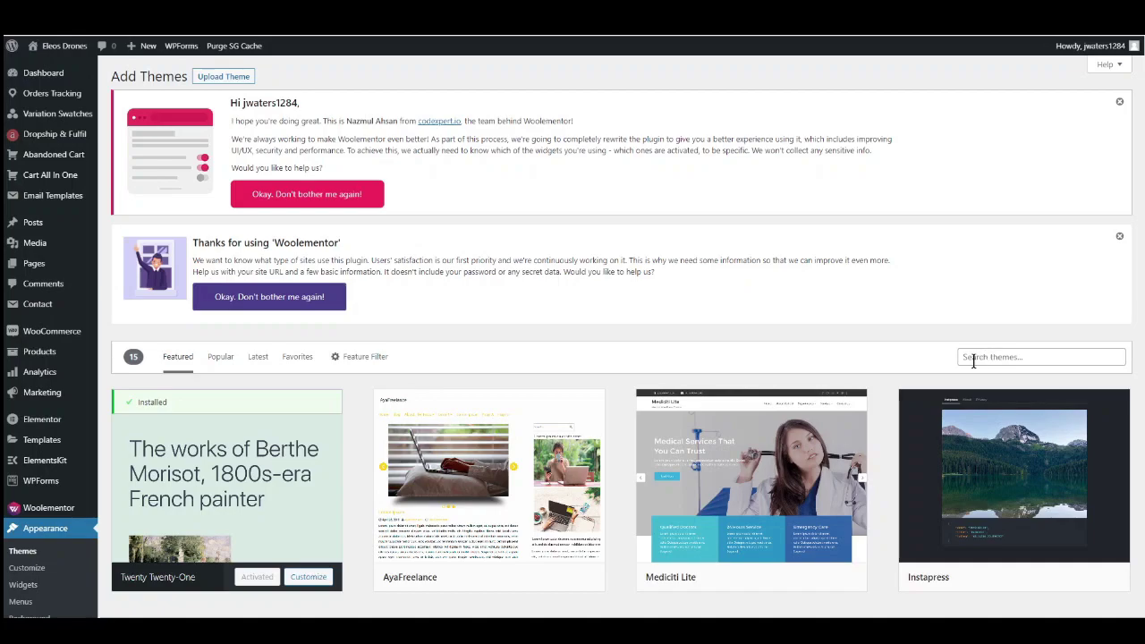
click(984, 358)
text(hello)
scroll(459, 421, down, 1)
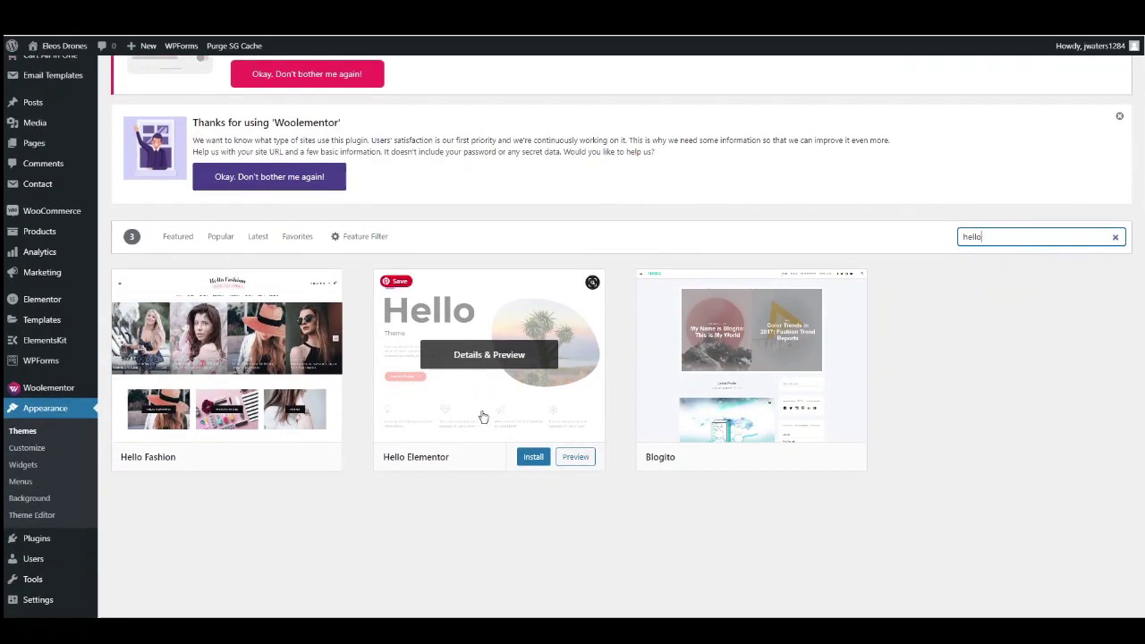
click(534, 458)
click(514, 458)
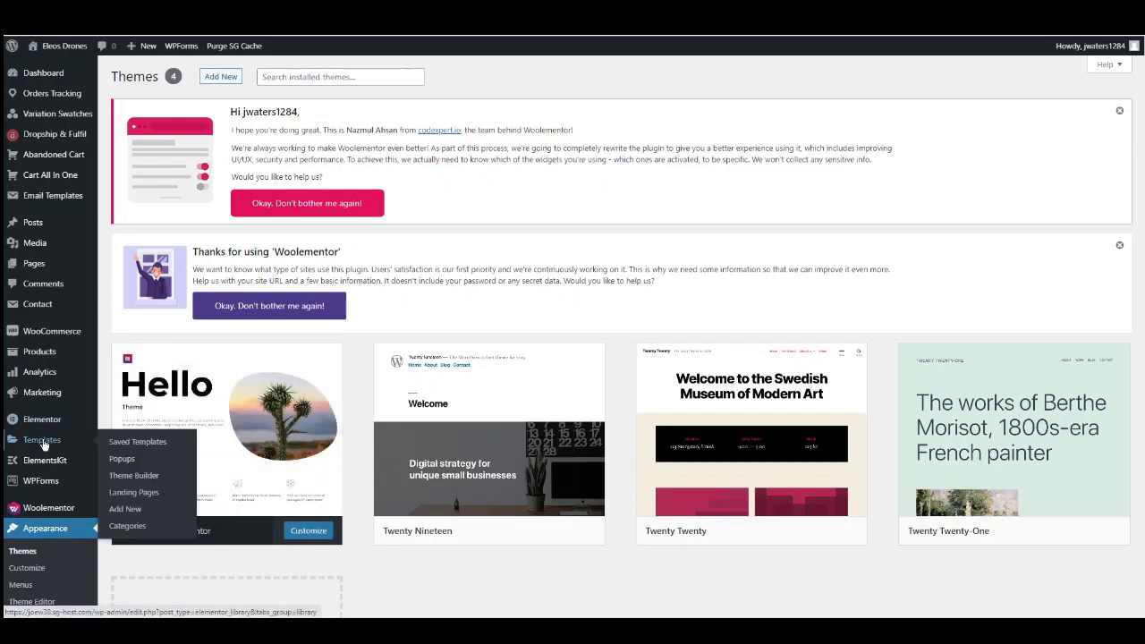
Step: Import Page Templates.zip into the saved Elementor templates and look over the resulting template list
click(42, 442)
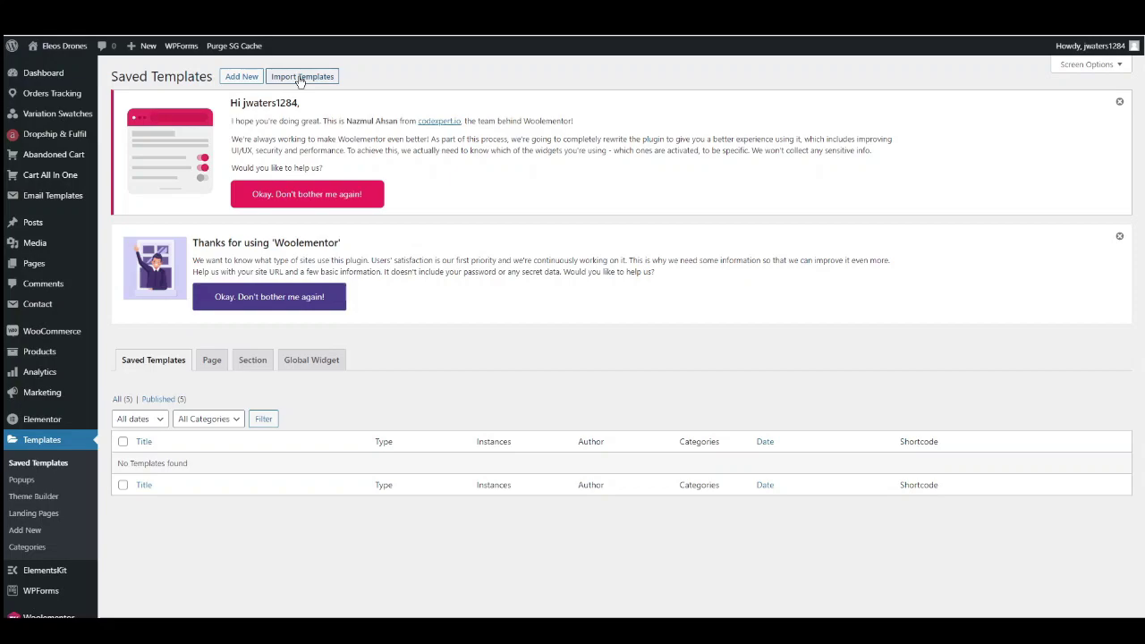
click(301, 77)
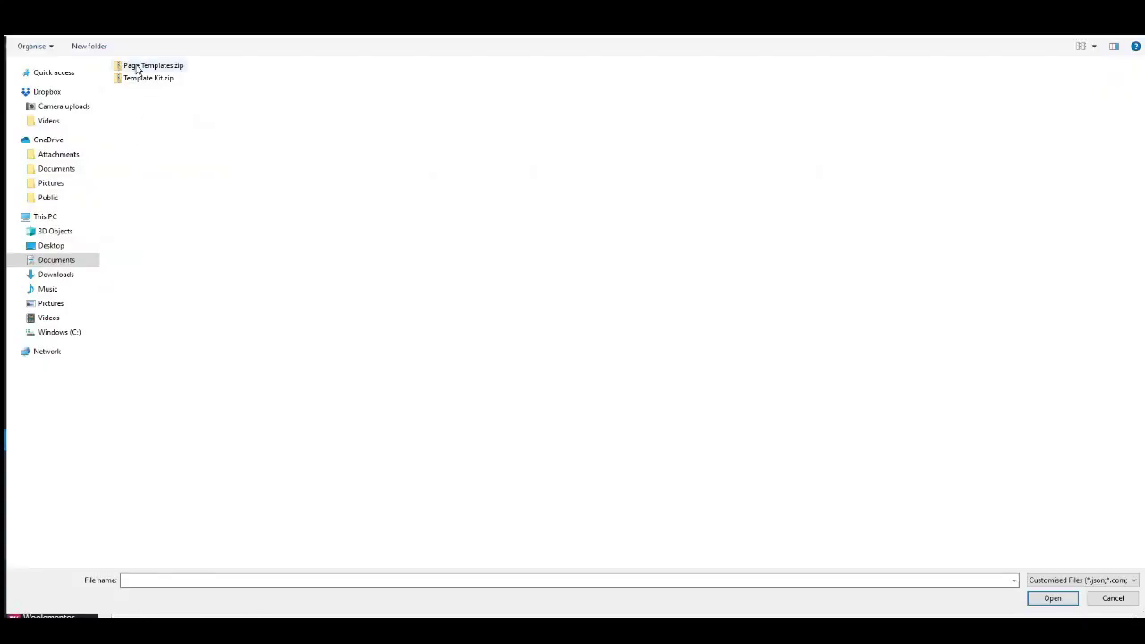
click(137, 68)
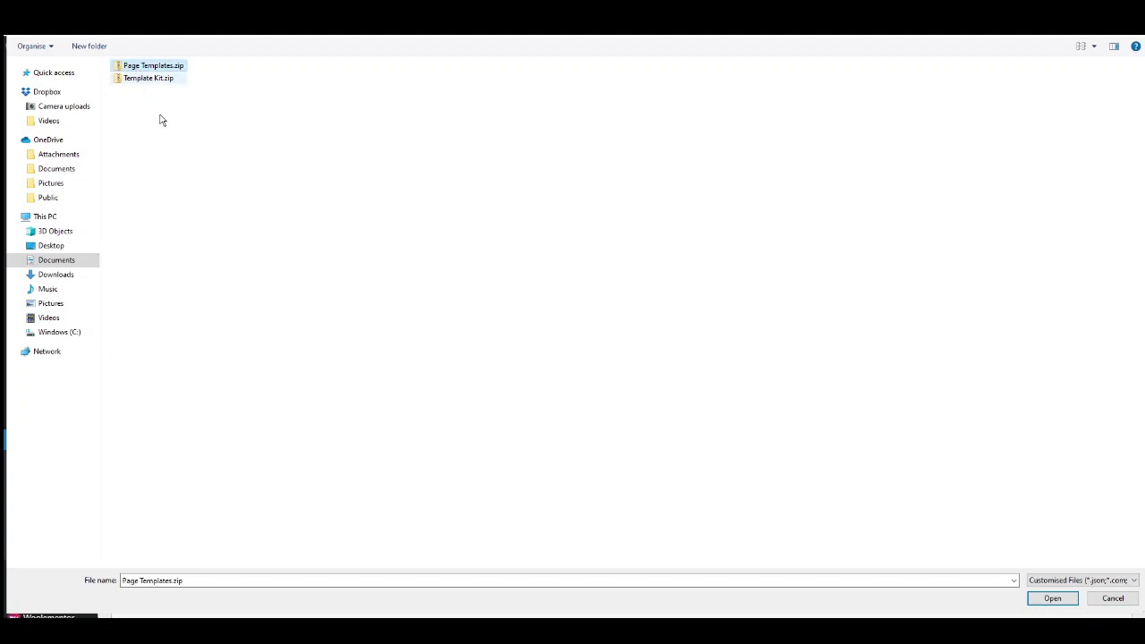
click(1052, 599)
click(700, 175)
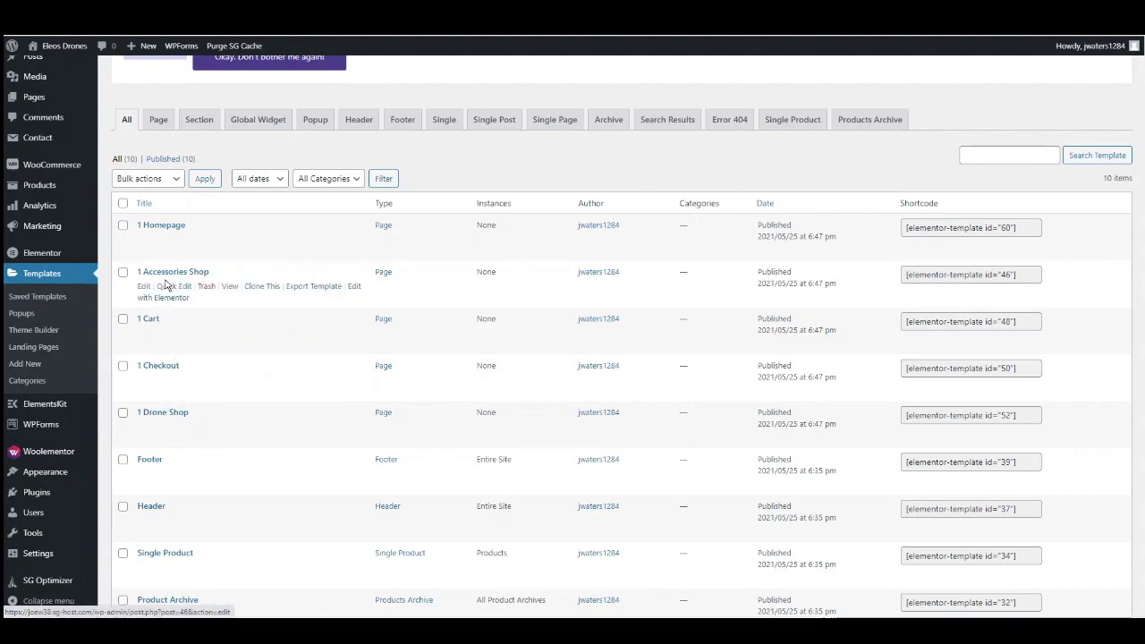
scroll(178, 250, up, 2)
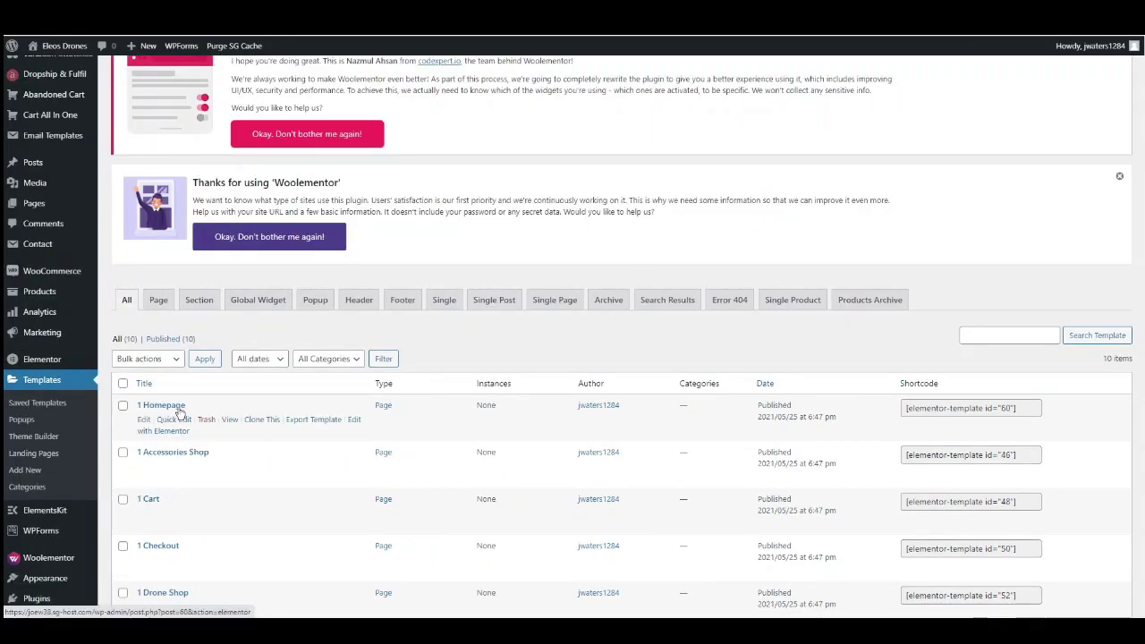
scroll(179, 413, down, 2)
scroll(165, 347, up, 2)
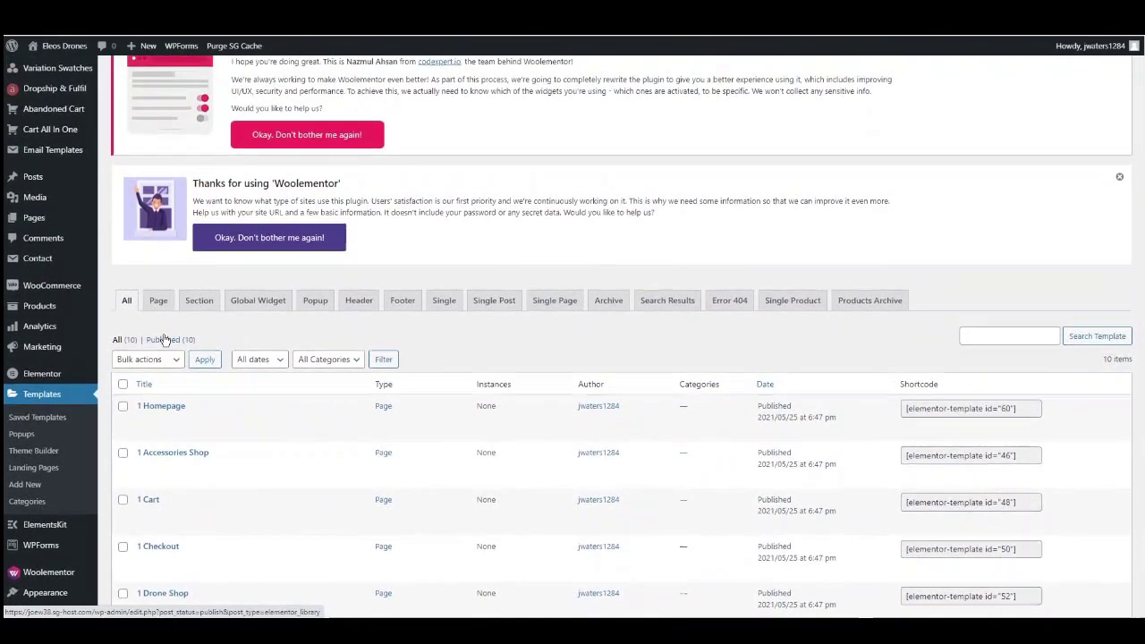
scroll(165, 339, up, 1)
Step: Create a new page titled "Home" and open it for editing with Elementor
mouse_move(34, 268)
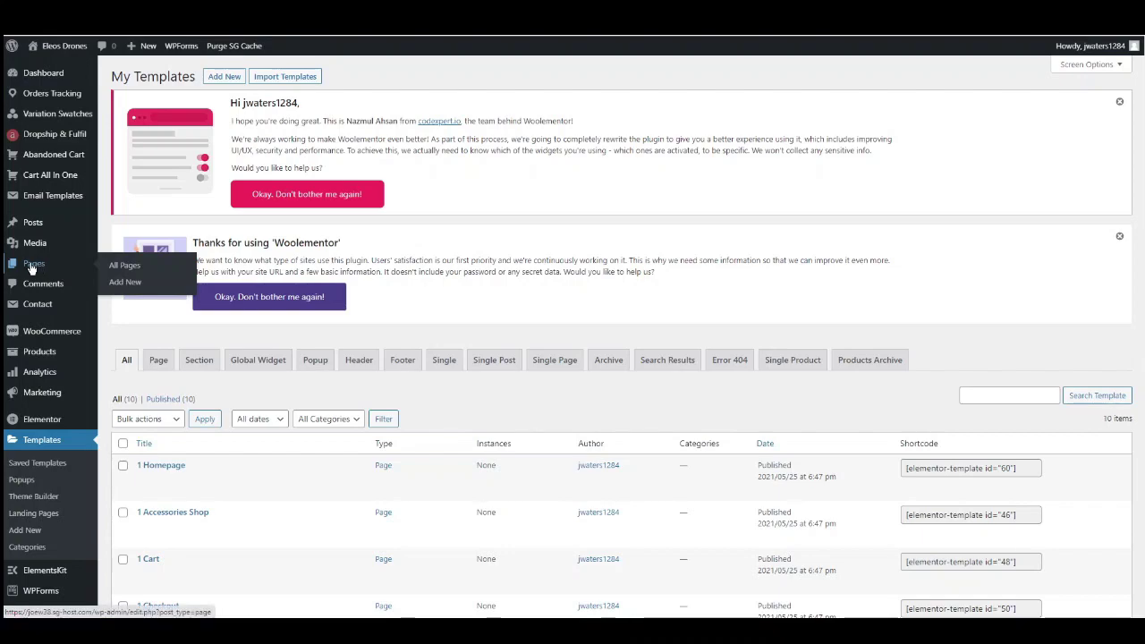
click(122, 283)
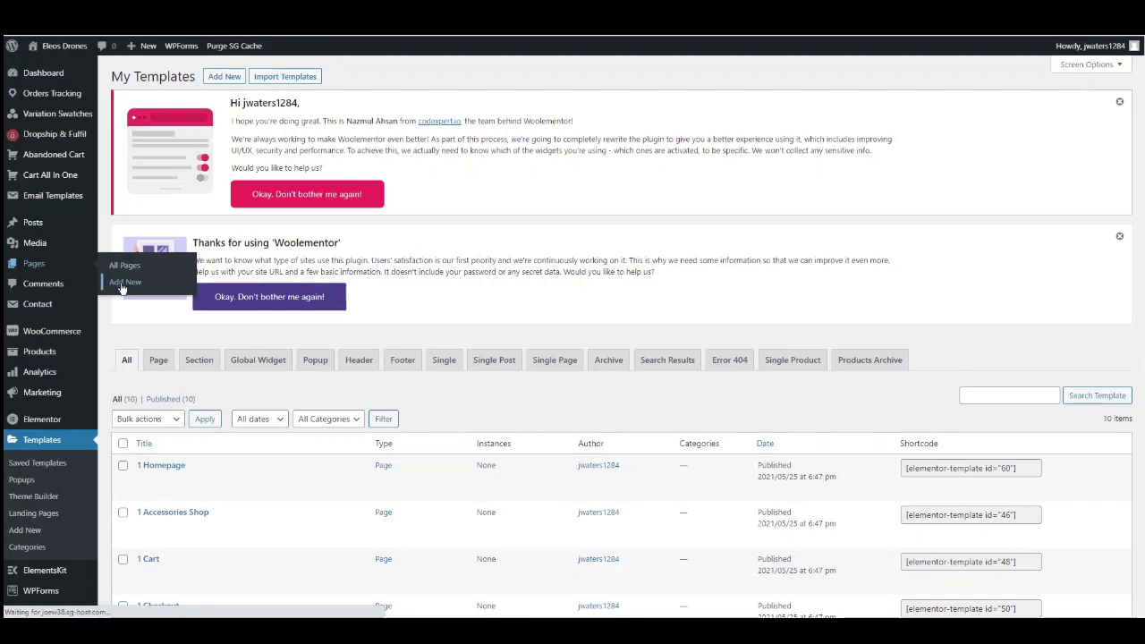
text(Home)
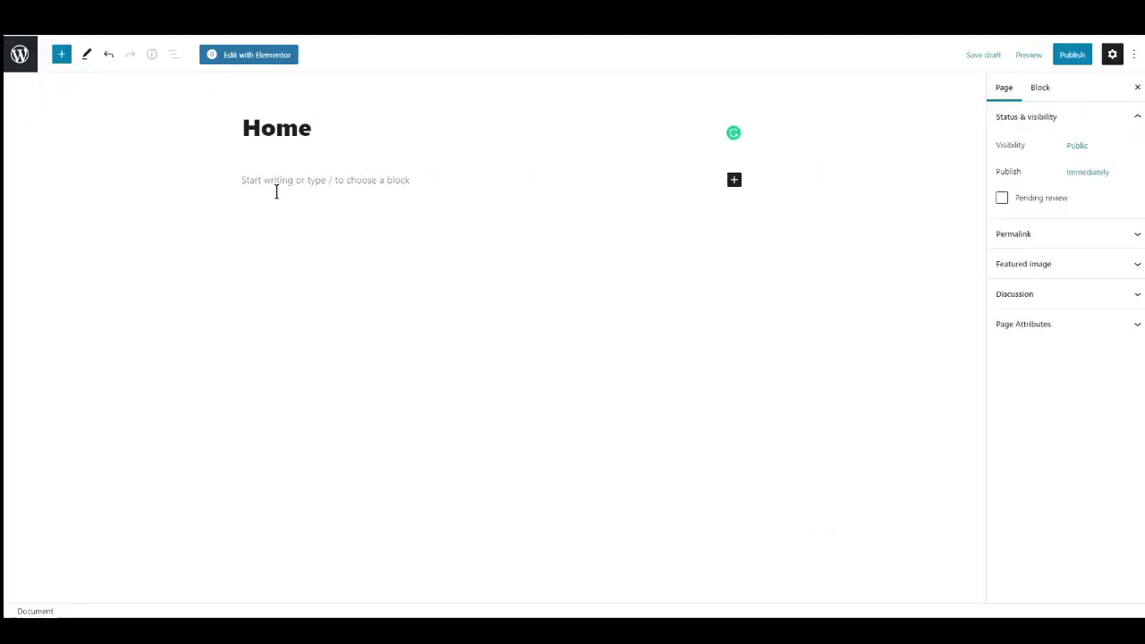
click(256, 55)
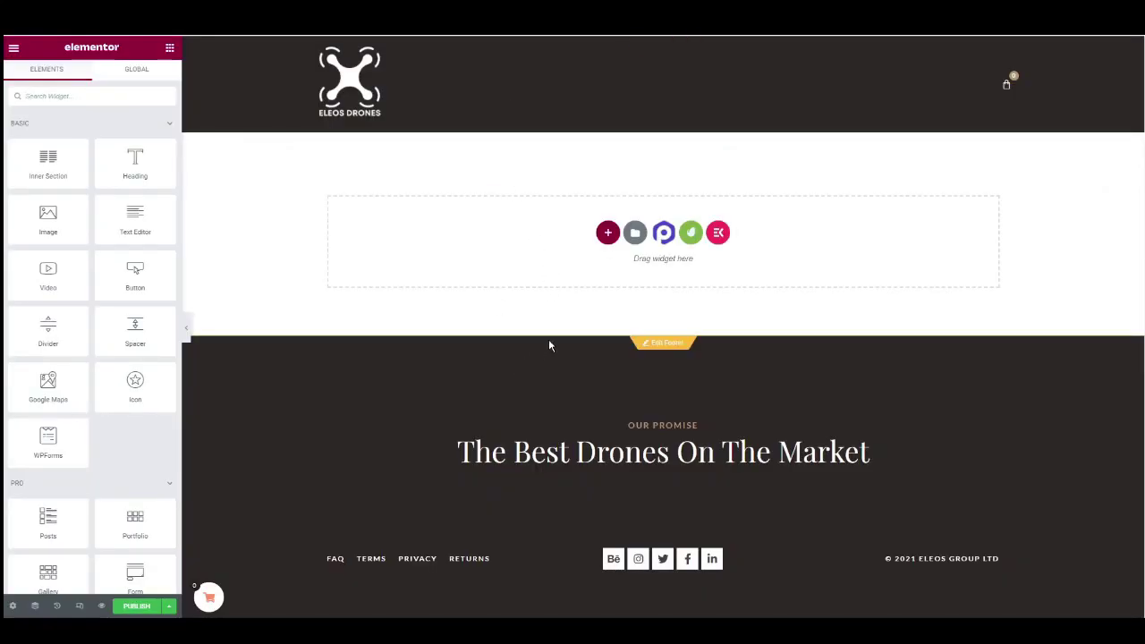
Step: Insert the saved "1 Homepage" template into the empty Home page
click(634, 235)
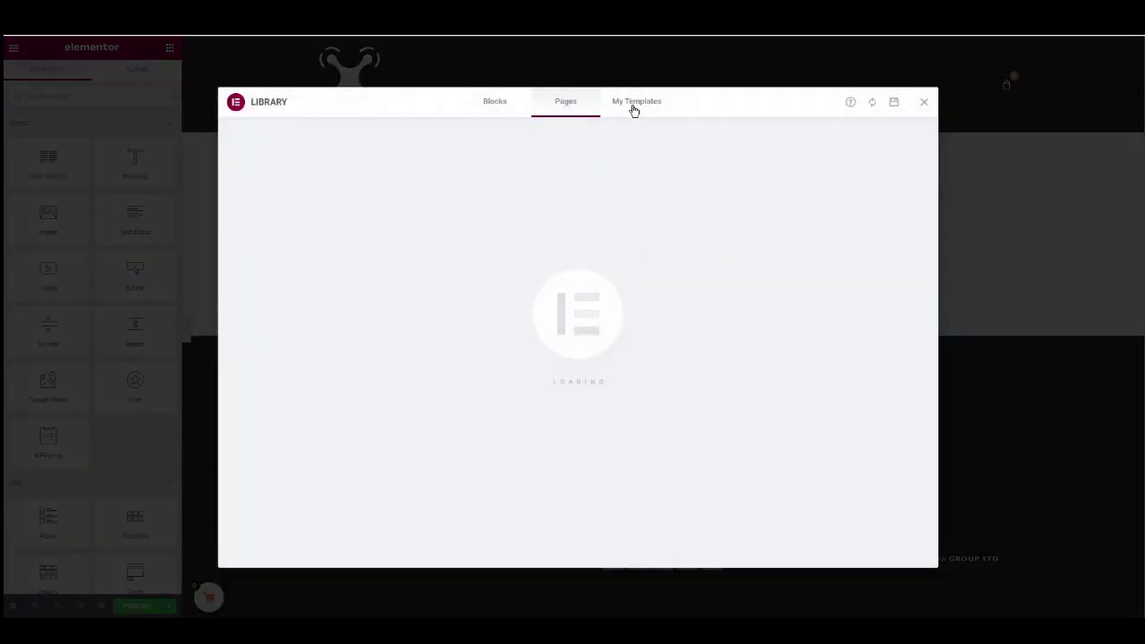
click(632, 104)
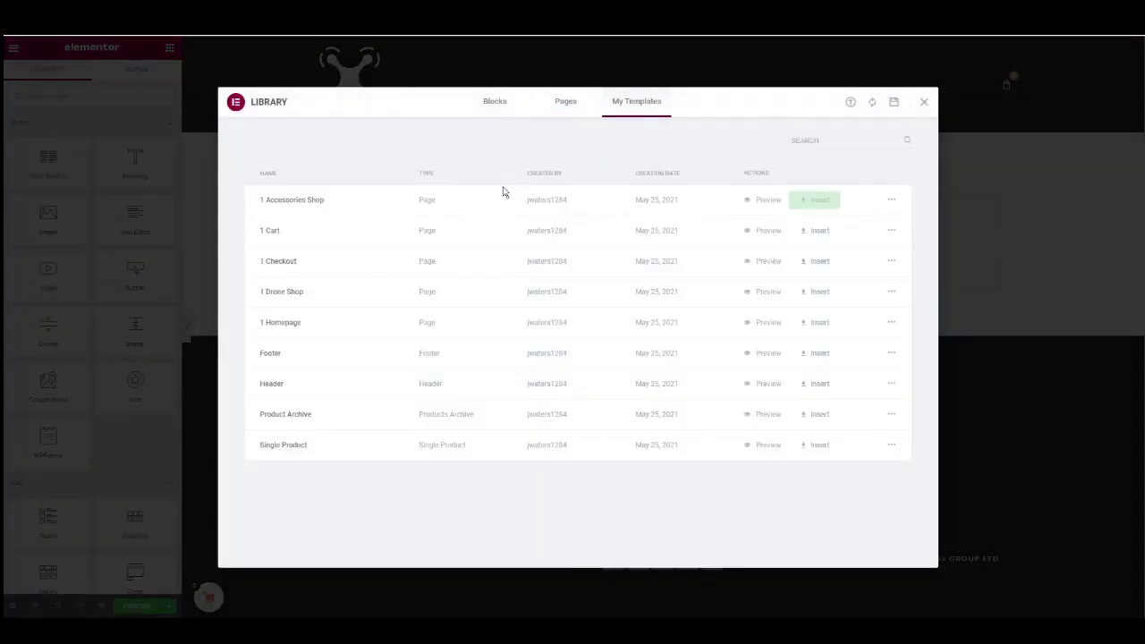
click(817, 326)
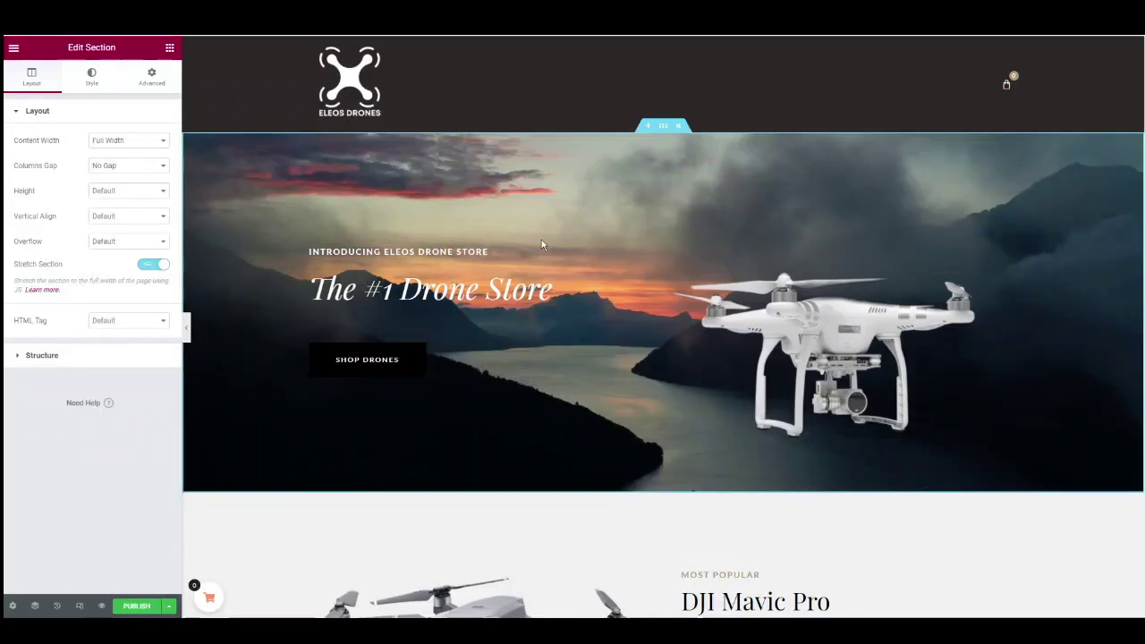
Step: Look through the inserted homepage sections, from the hero through Latest Drones to Drones and Accessories
scroll(541, 243, down, 6)
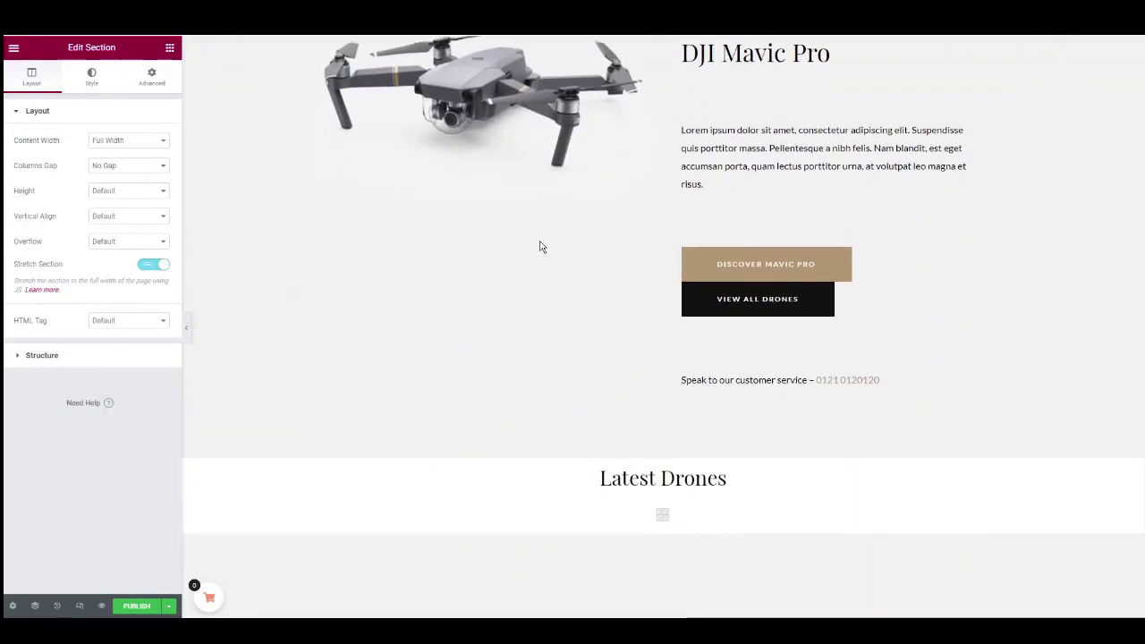
scroll(540, 247, down, 3)
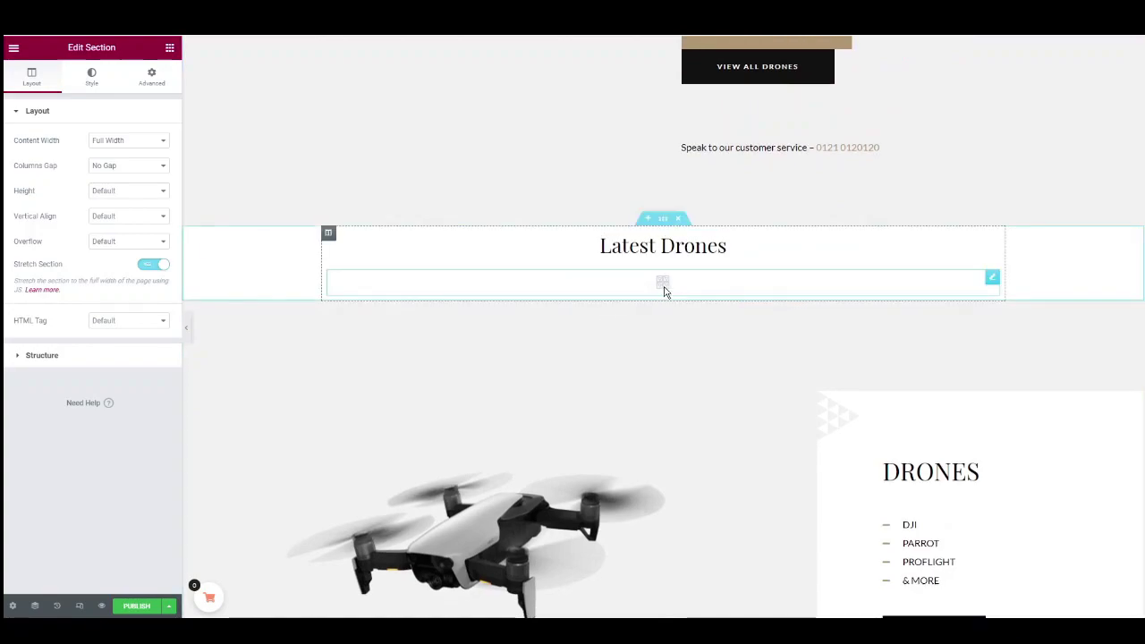
scroll(637, 271, down, 1)
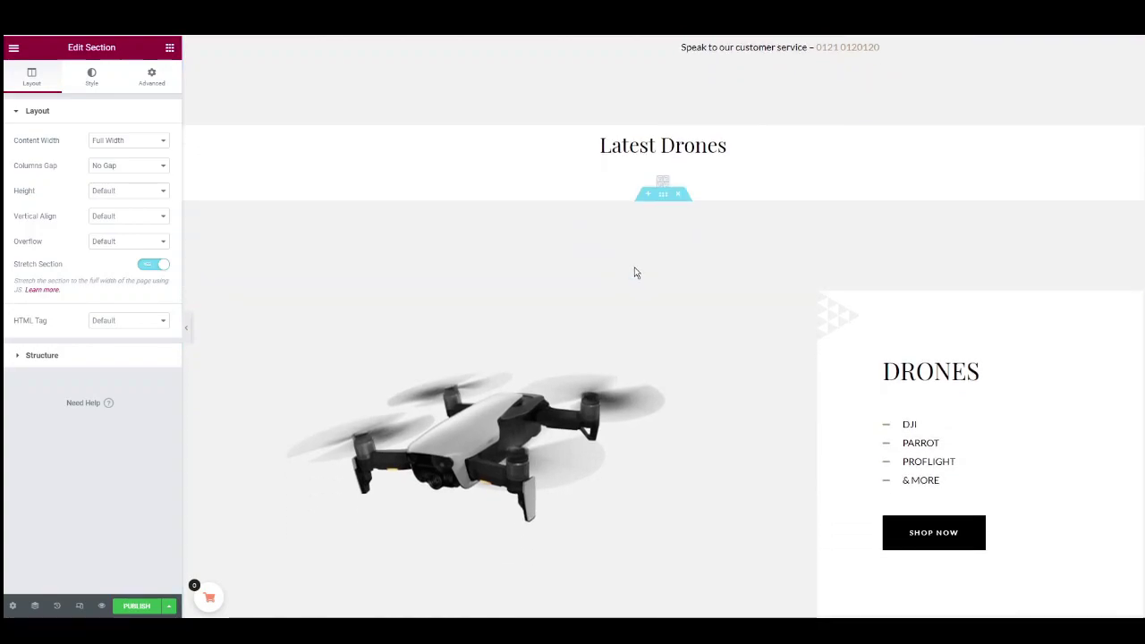
scroll(634, 273, down, 9)
scroll(590, 327, up, 6)
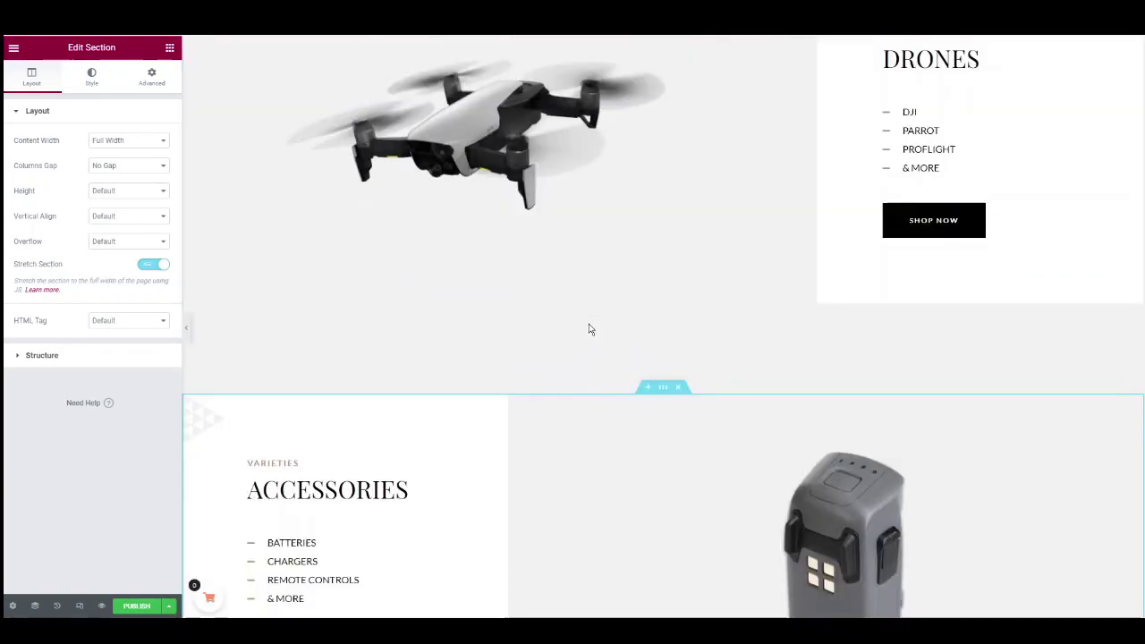
scroll(589, 330, up, 15)
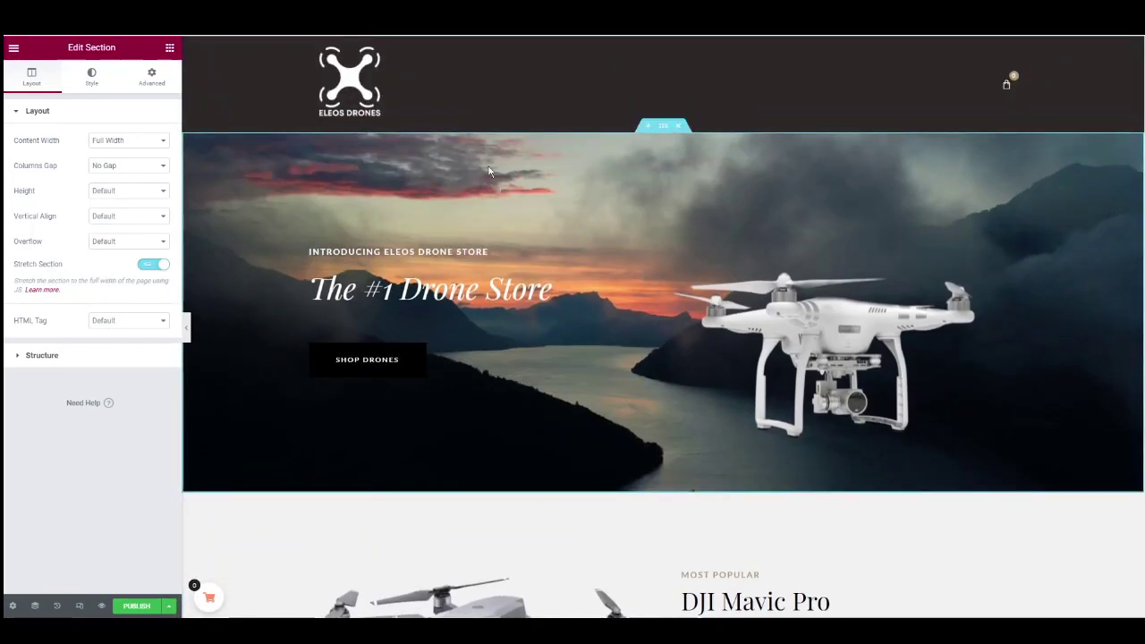
Step: Examine the content and style settings of "The #1 Drone Store" heading and the hero section's layout and background
click(499, 300)
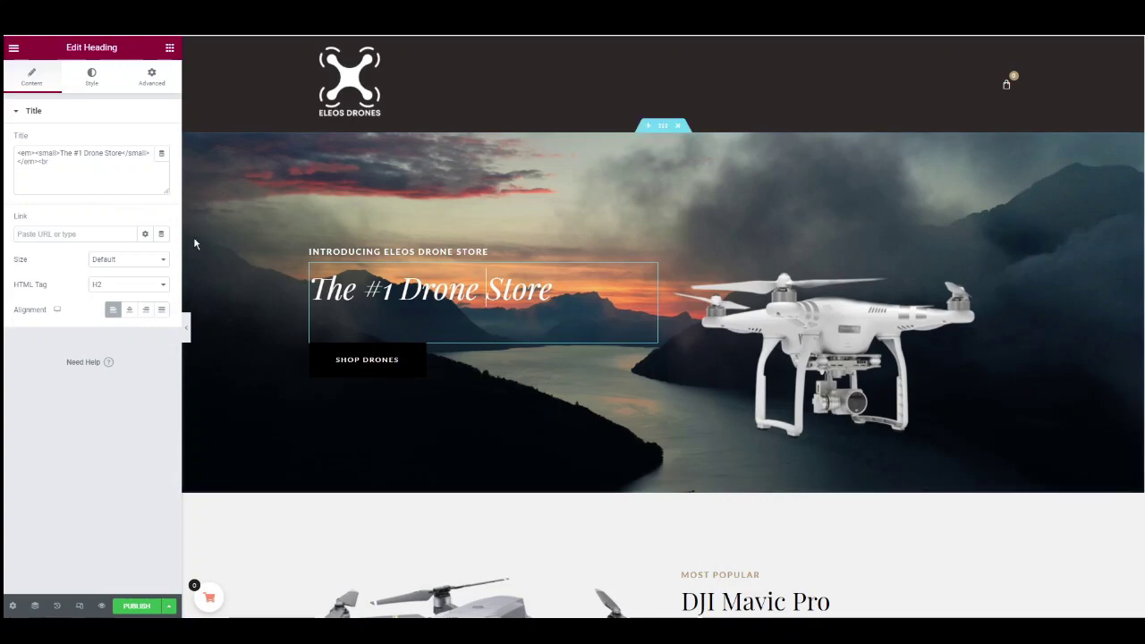
click(93, 77)
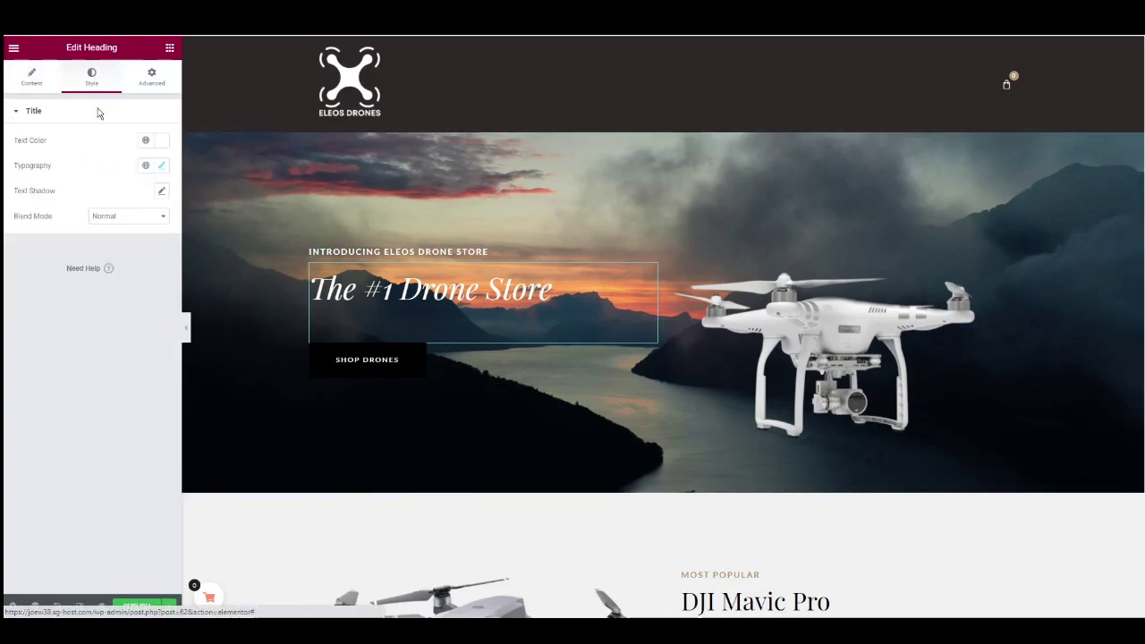
click(45, 68)
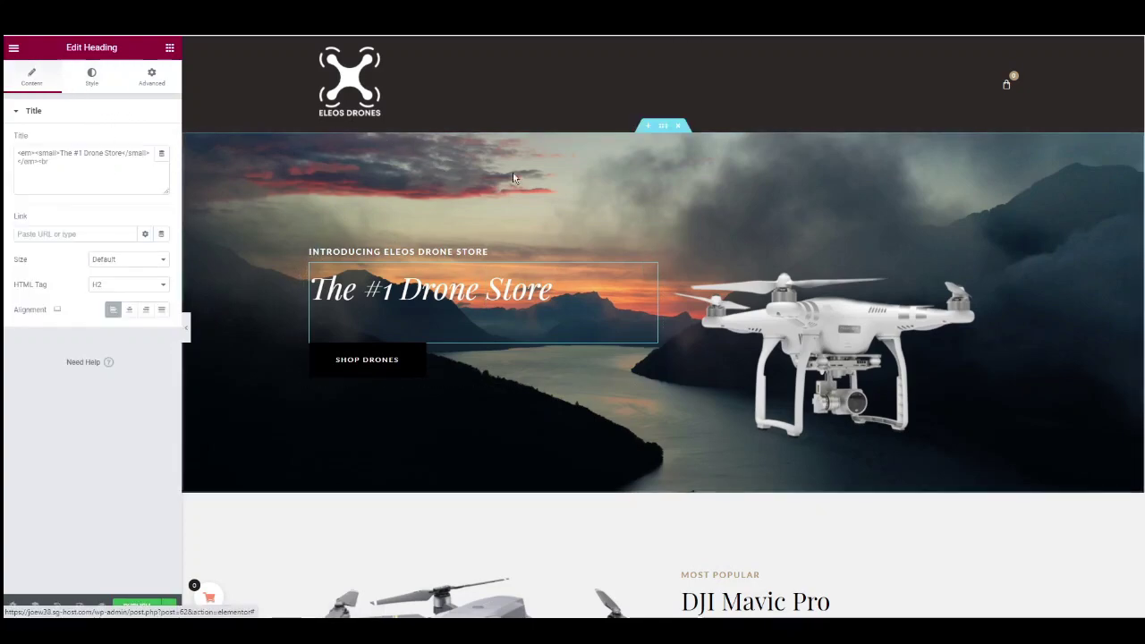
click(662, 126)
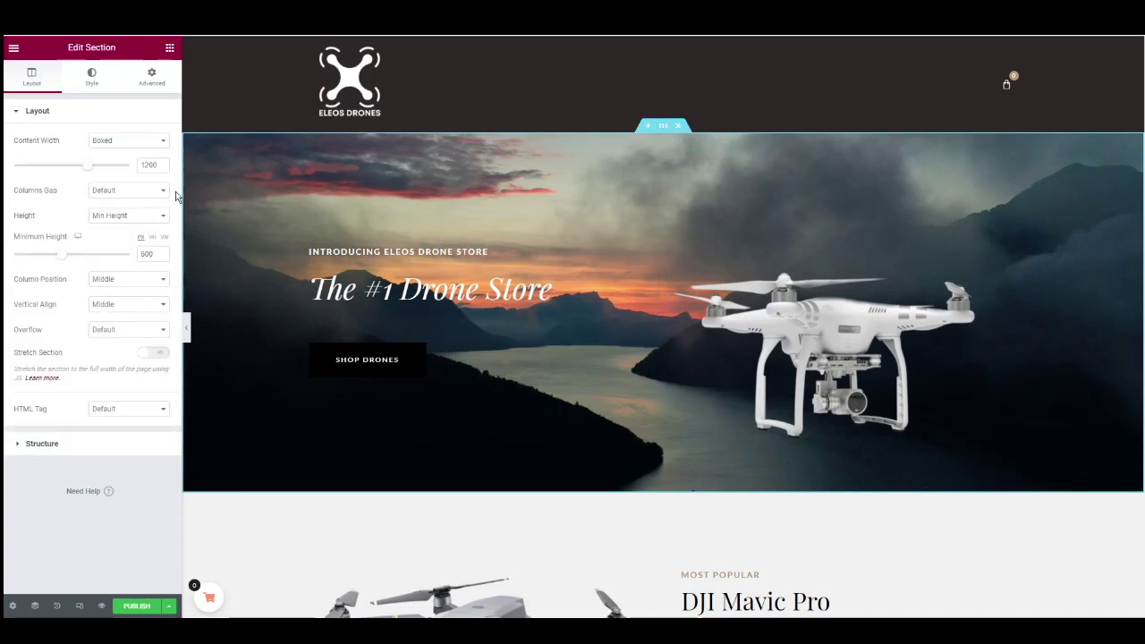
click(91, 79)
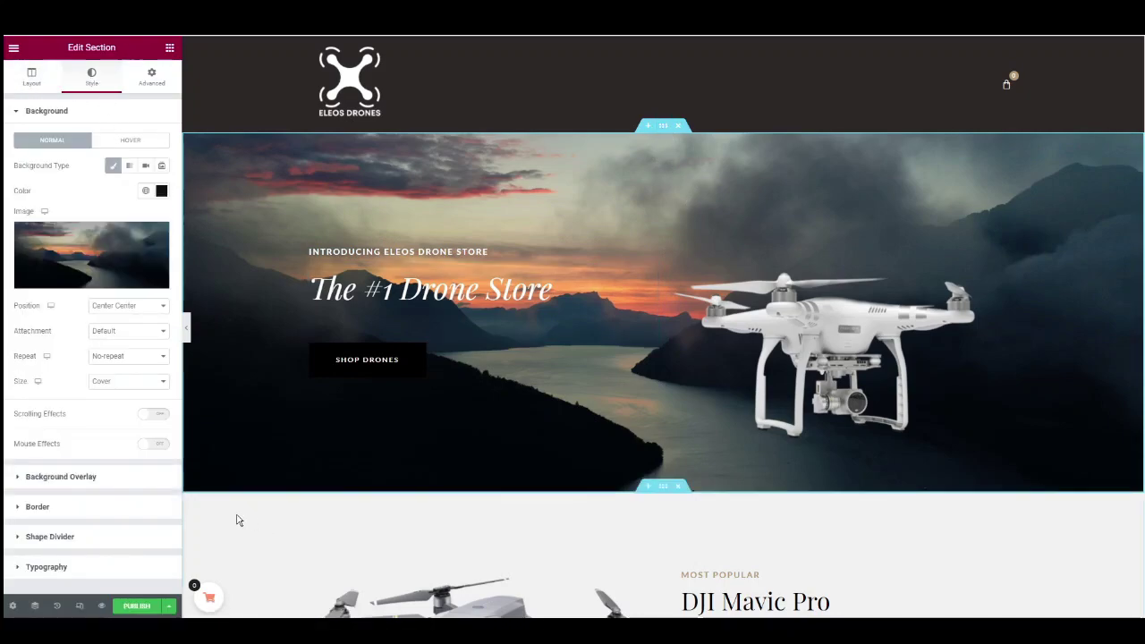
Step: Remove the Site URL dynamic link from the hero's Shop Drones button
click(378, 362)
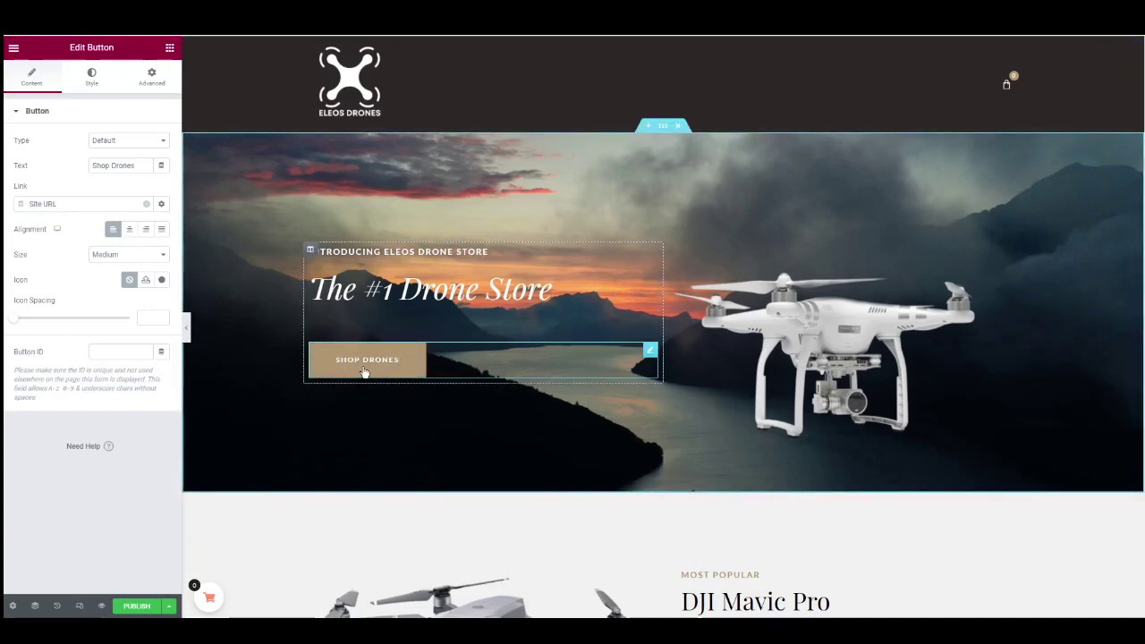
click(147, 206)
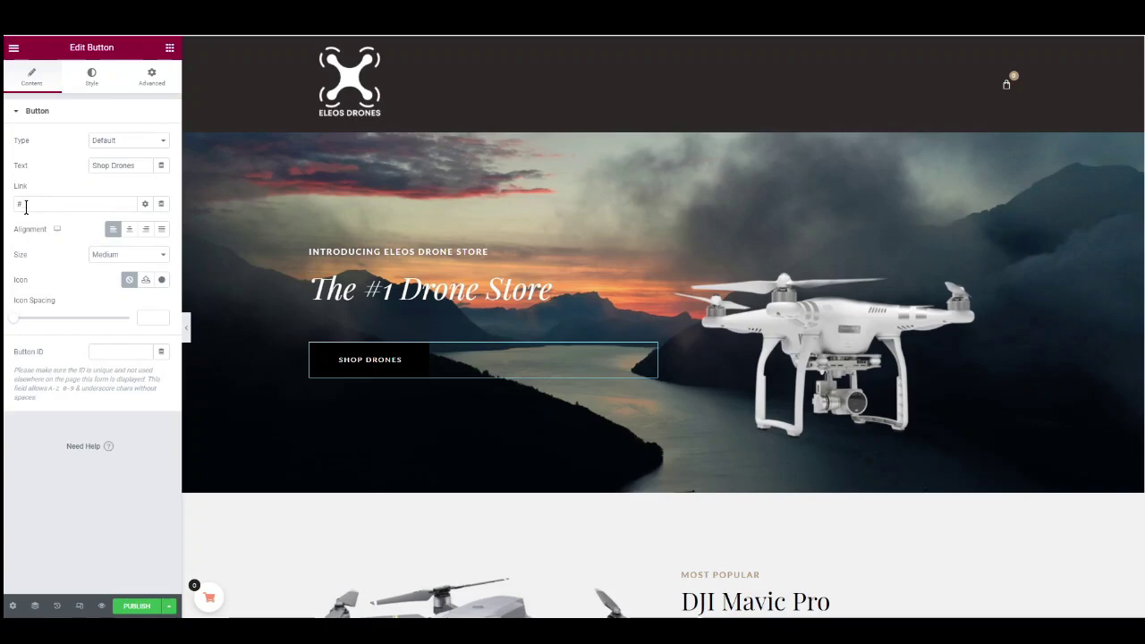
Step: Review the homepage sections and buttons below the hero, and check the image settings of the drone beside the Drones list
scroll(333, 317, down, 2)
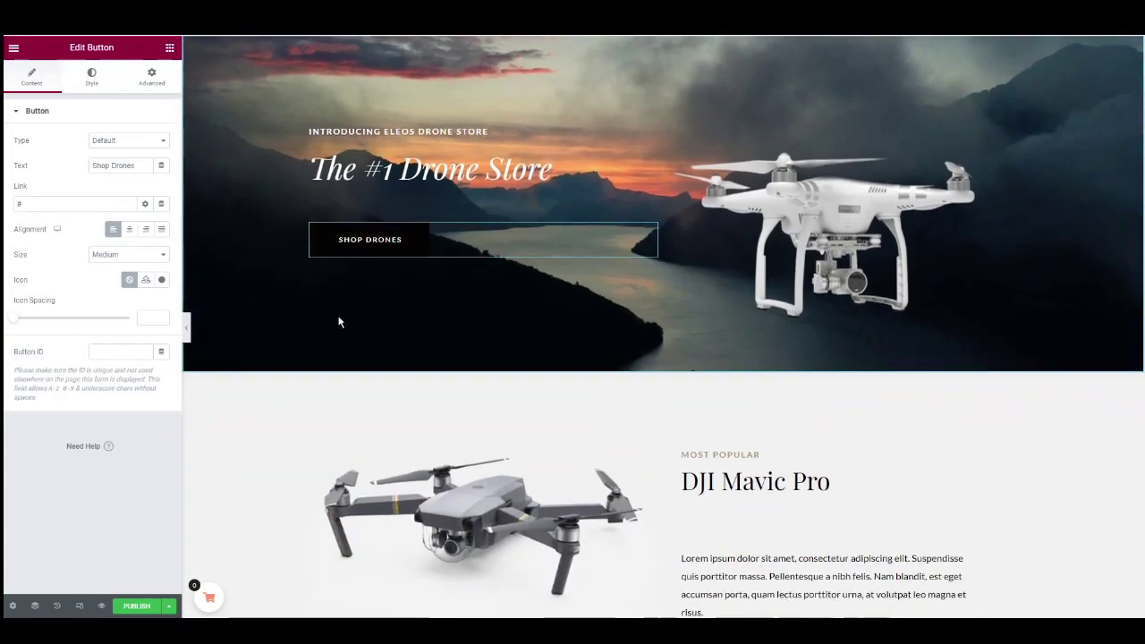
scroll(366, 295, down, 2)
scroll(380, 320, down, 3)
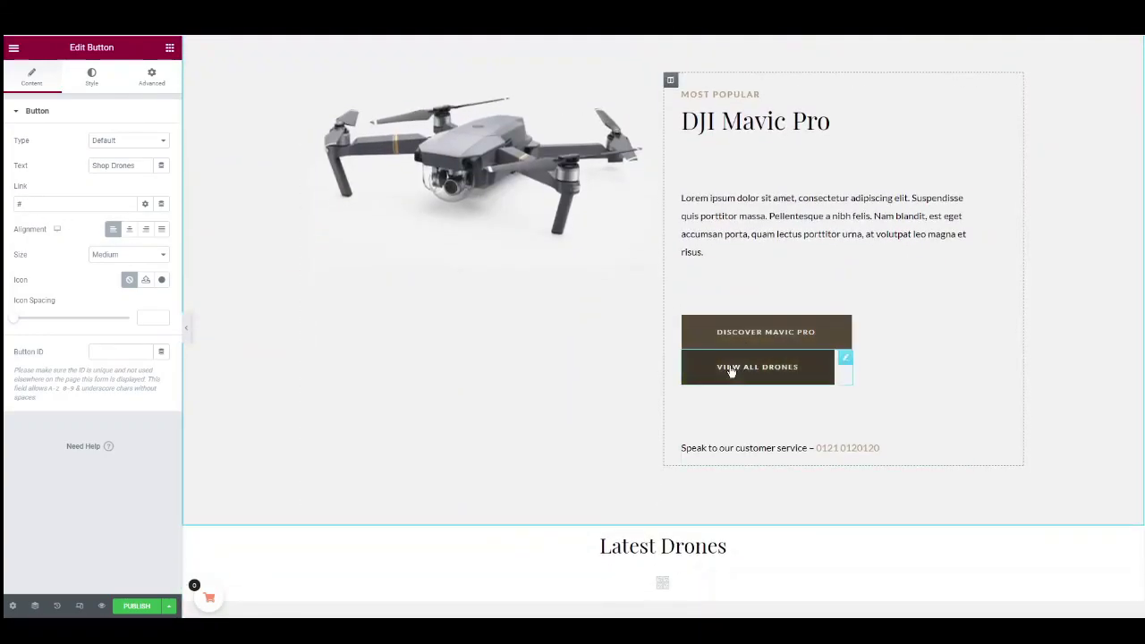
scroll(733, 365, down, 6)
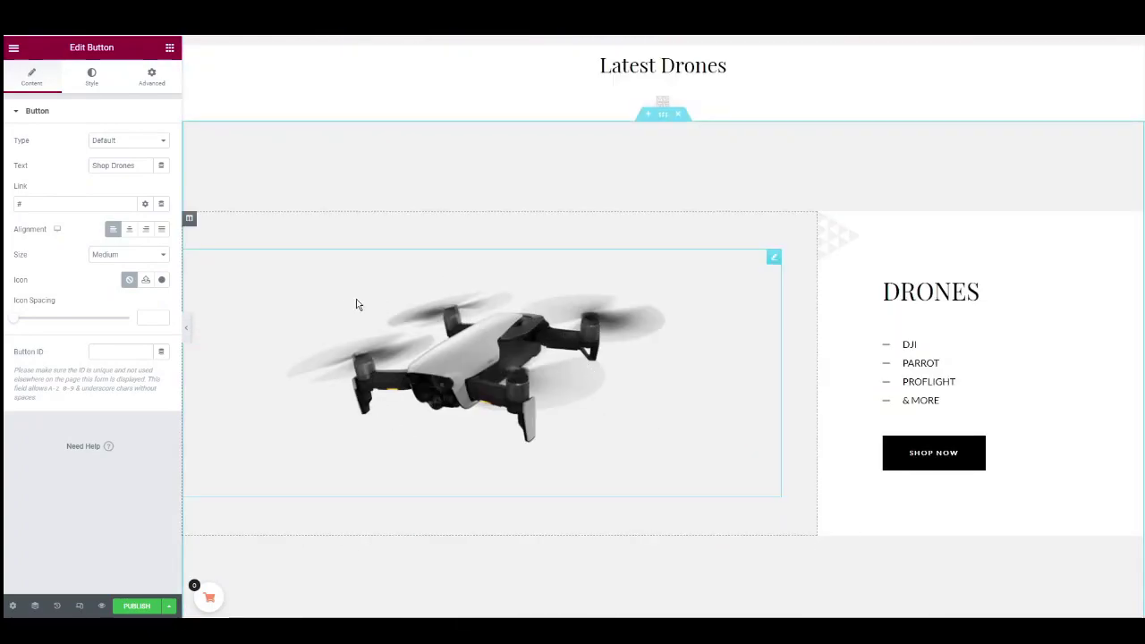
click(415, 280)
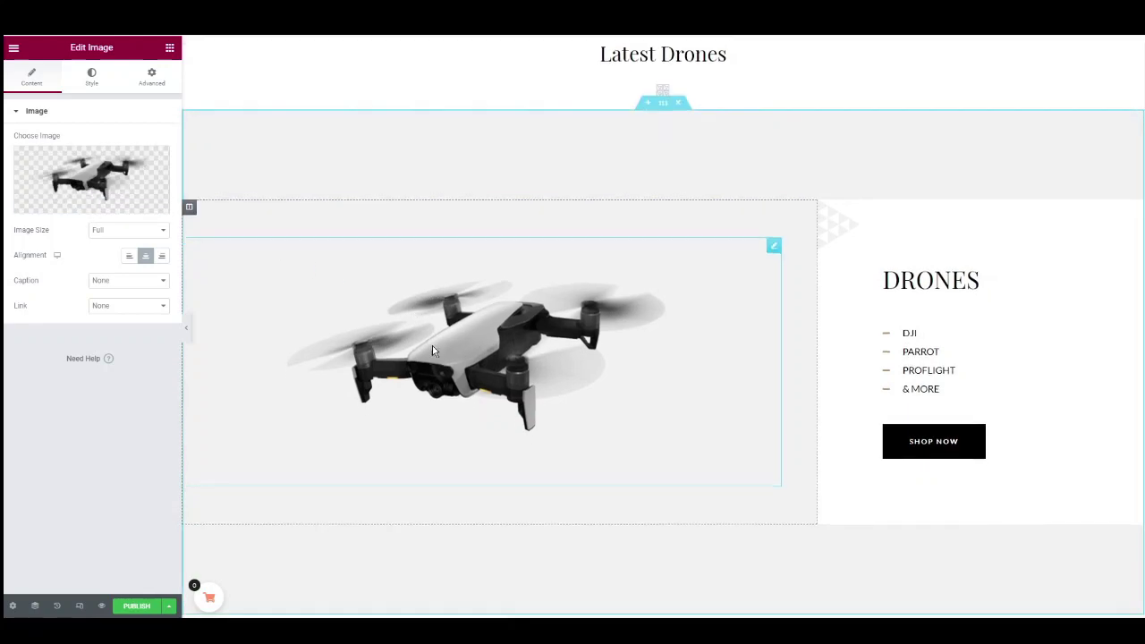
scroll(435, 355, down, 3)
scroll(450, 345, down, 2)
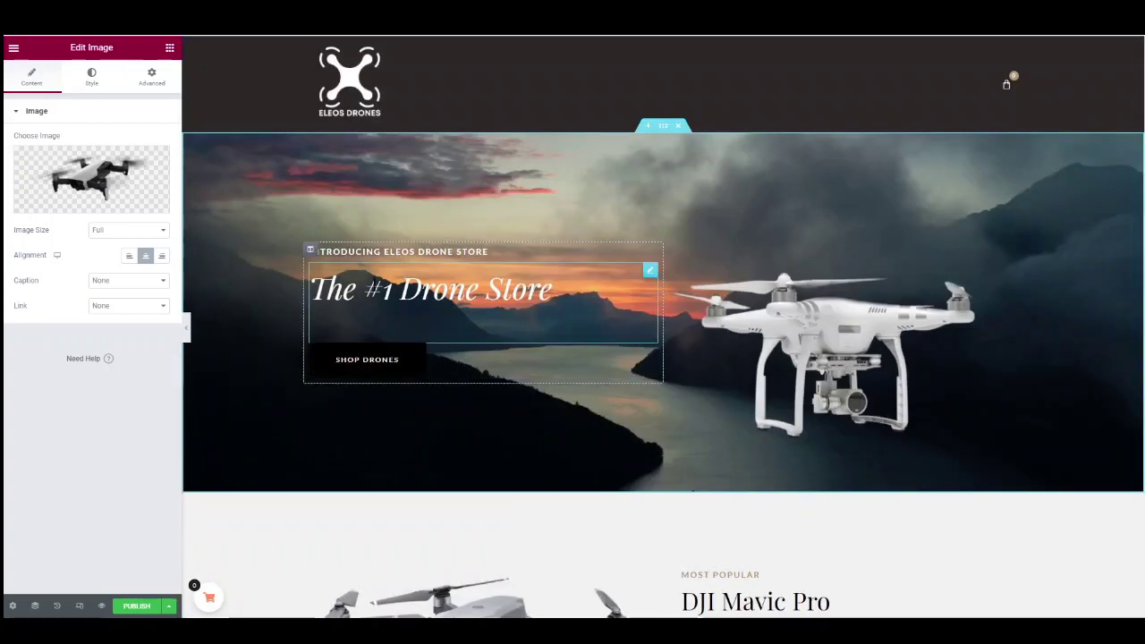
scroll(488, 377, down, 3)
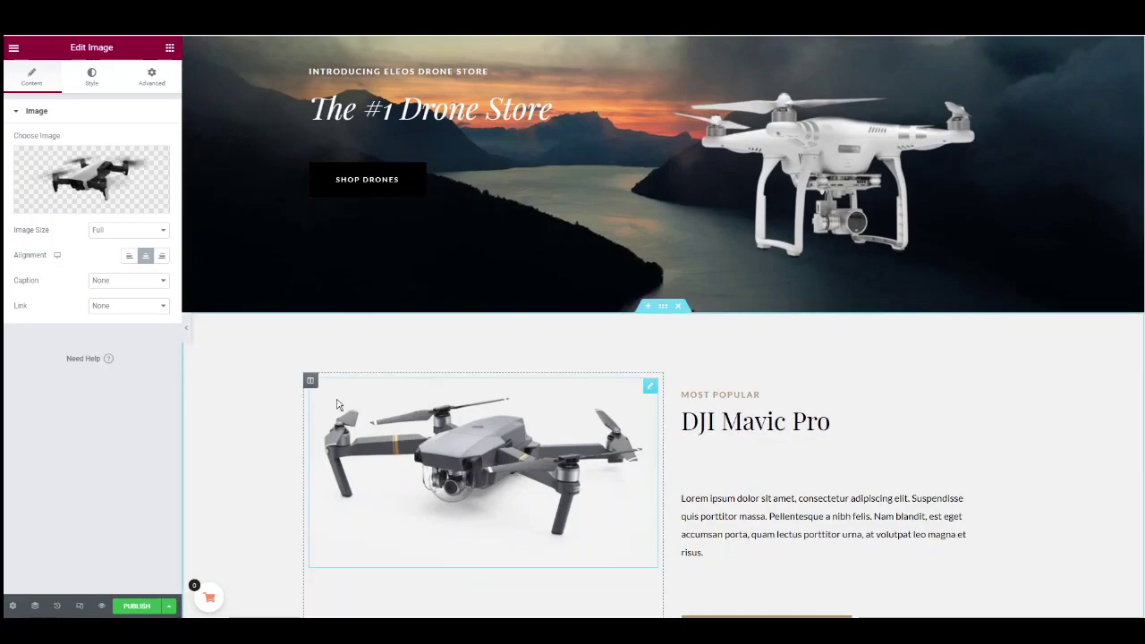
scroll(322, 411, down, 1)
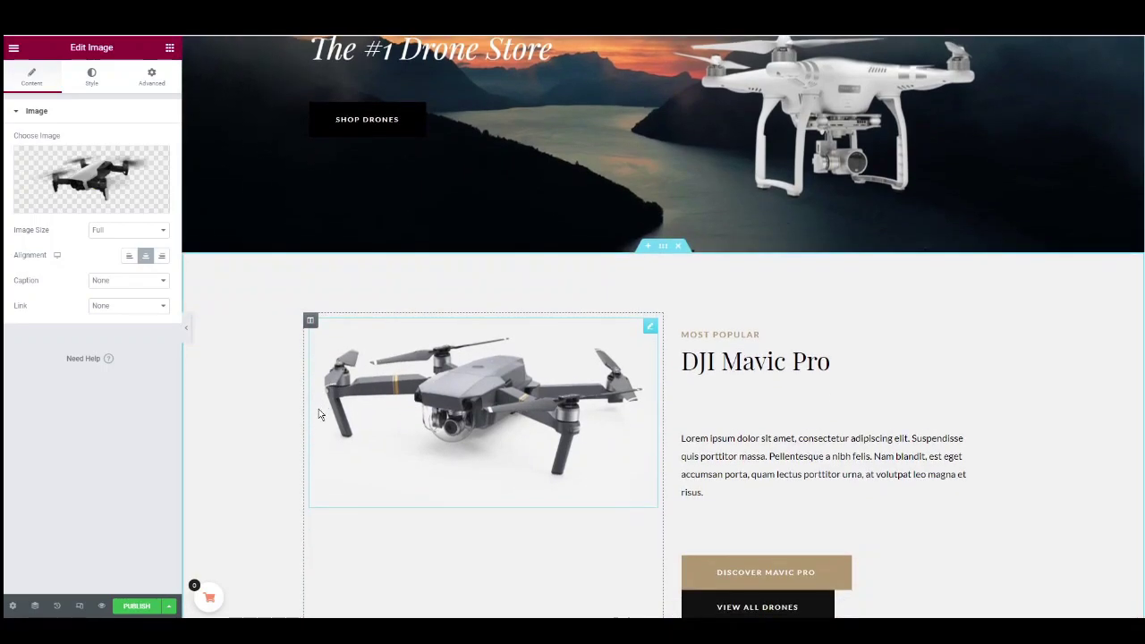
Step: Publish the Home page, exit Elementor to the dashboard and return to the list of all pages
click(138, 608)
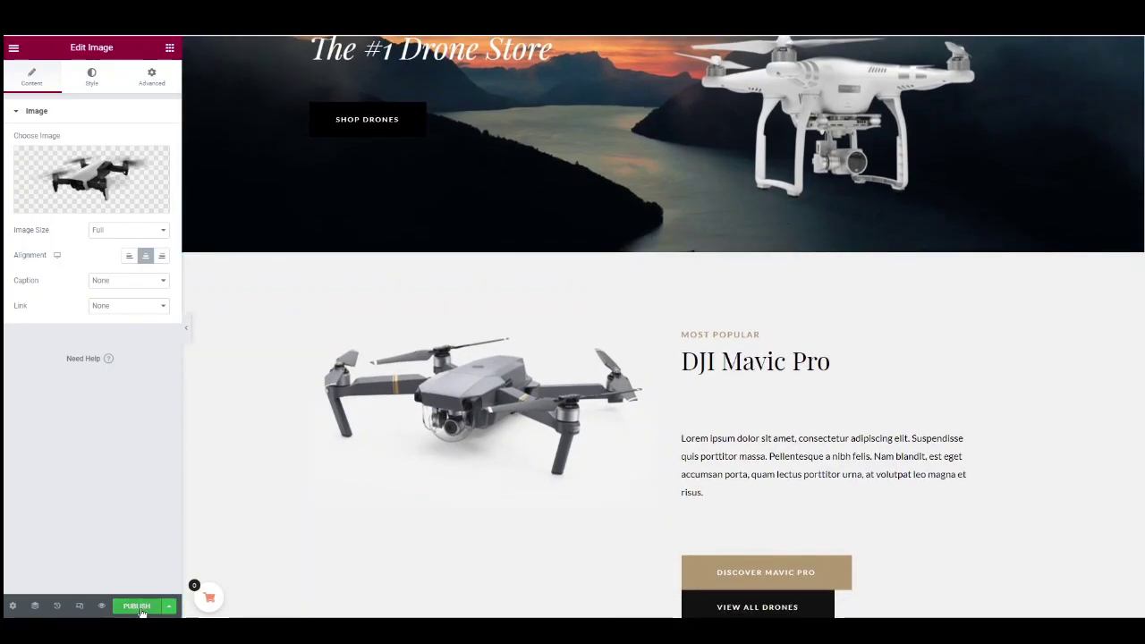
click(14, 49)
click(75, 257)
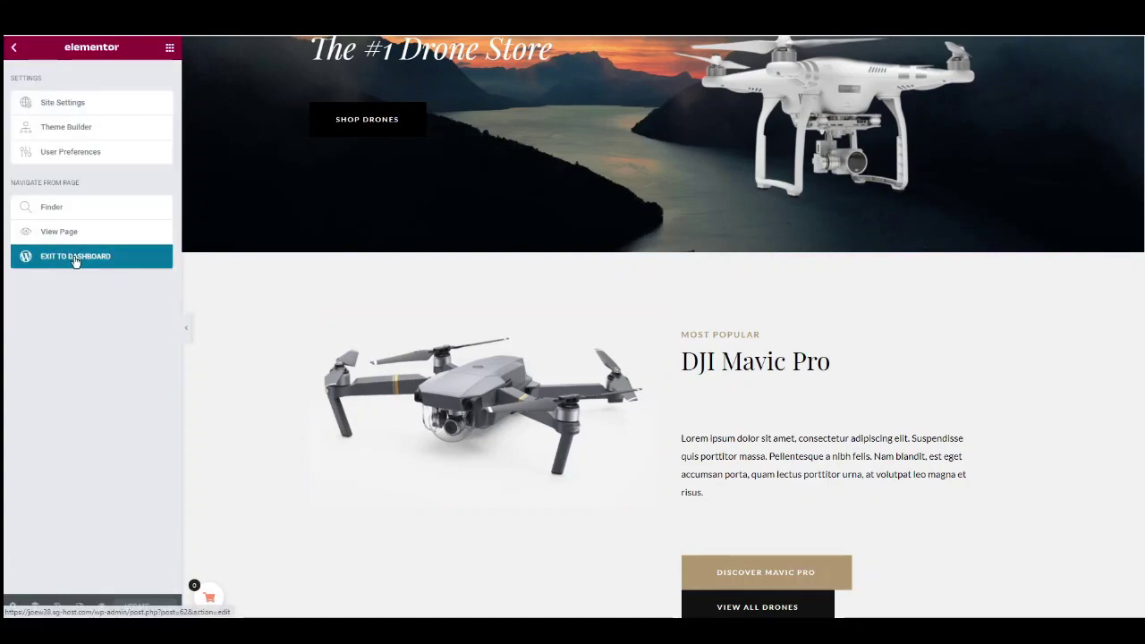
click(19, 54)
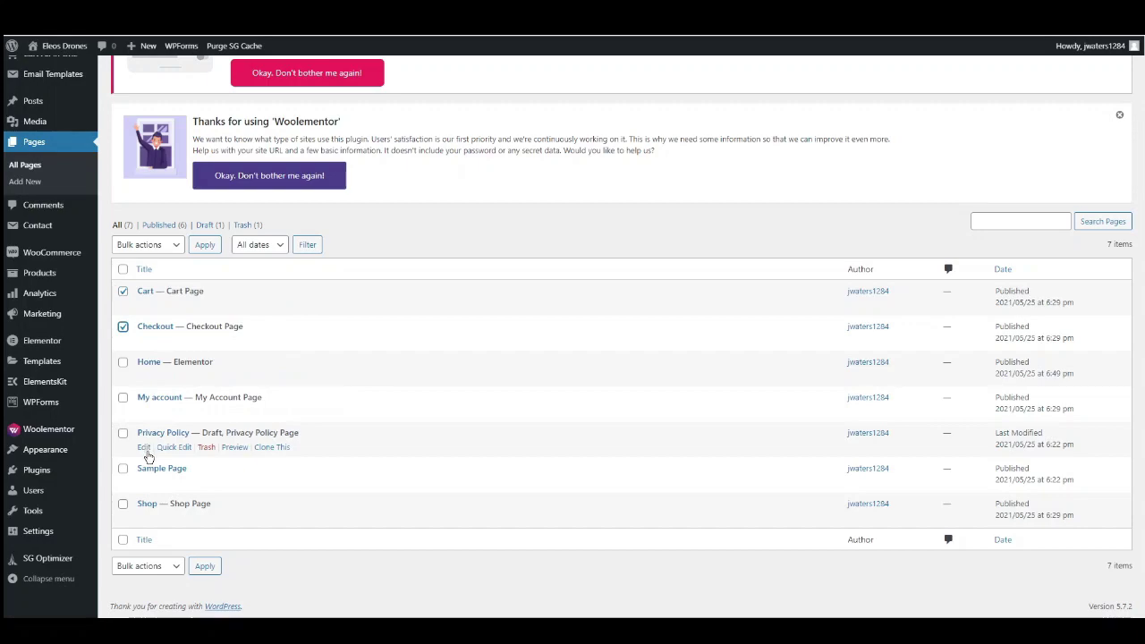
Step: Move the default Cart, Checkout, Sample Page and Shop pages to the trash in one bulk action
click(123, 469)
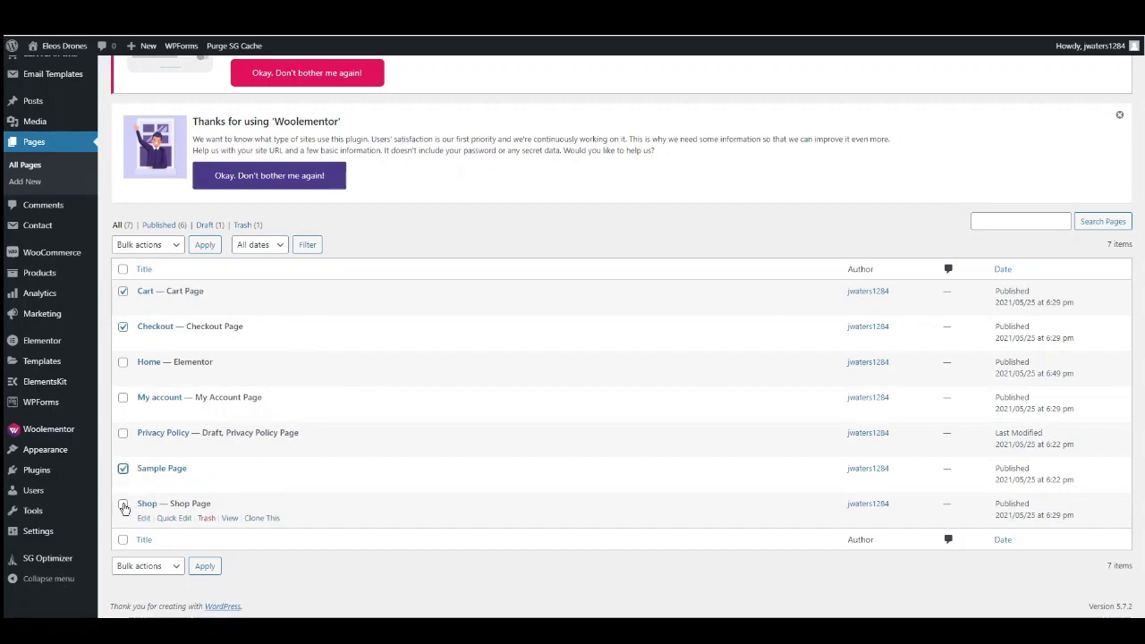
click(123, 506)
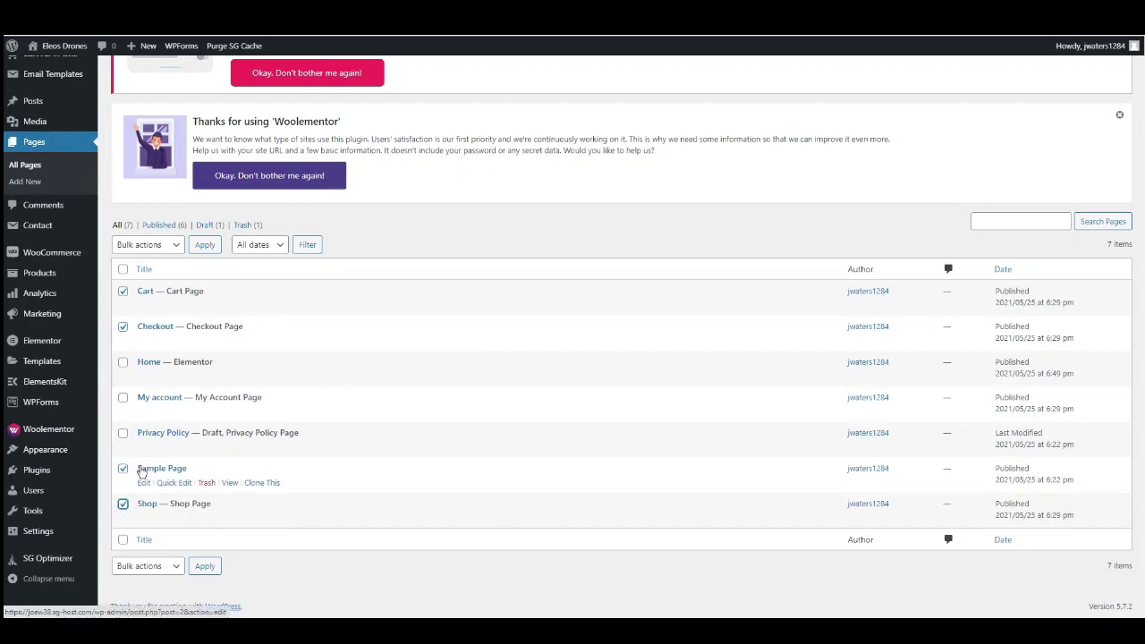
click(148, 245)
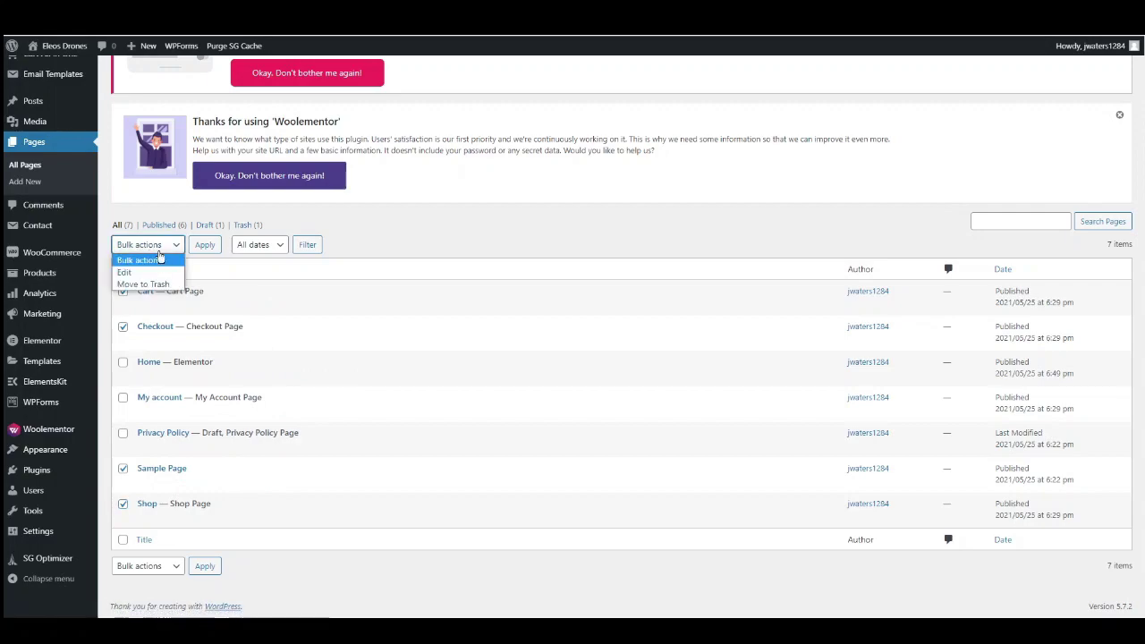
click(143, 285)
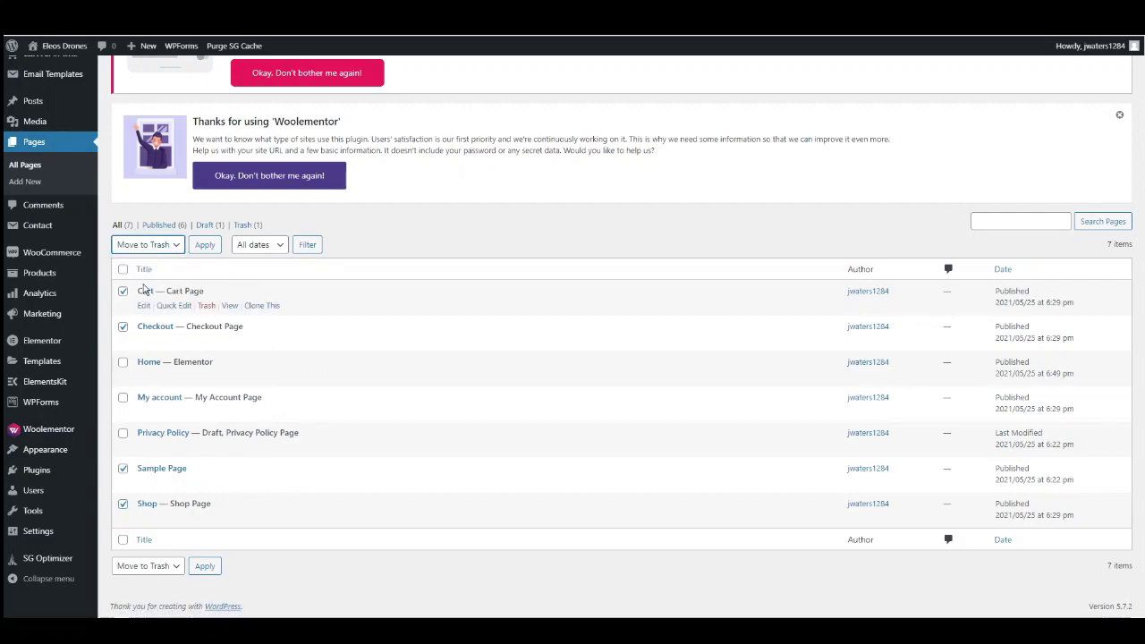
click(205, 245)
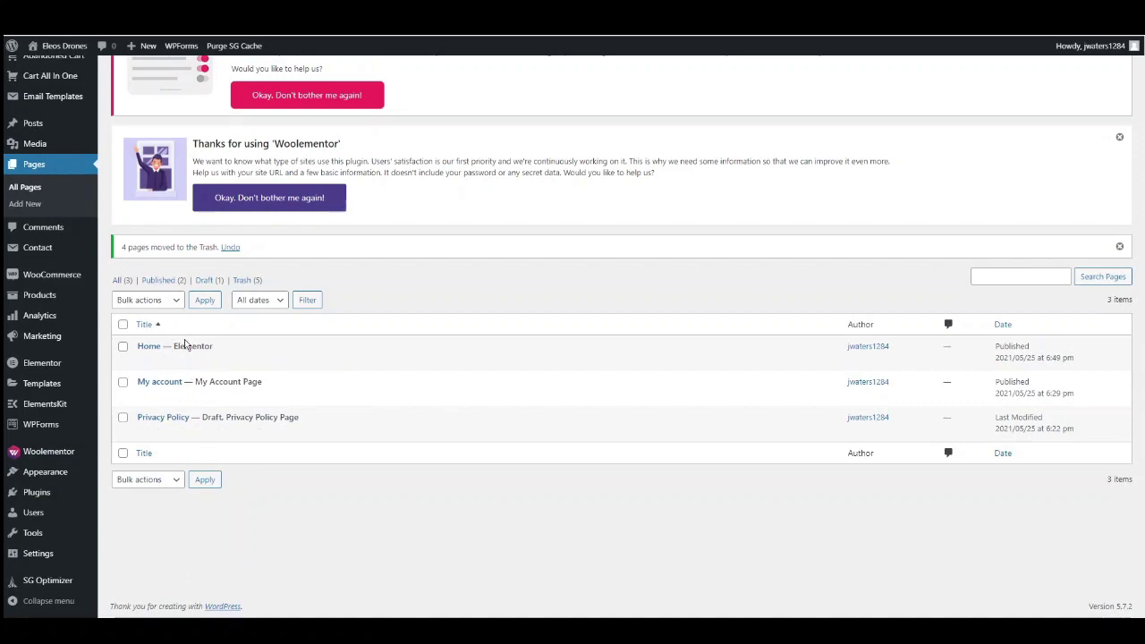
Step: Create a new page titled "Drone Shop" and insert the saved "1 Drone Shop" template into it with Elementor
scroll(227, 416, up, 2)
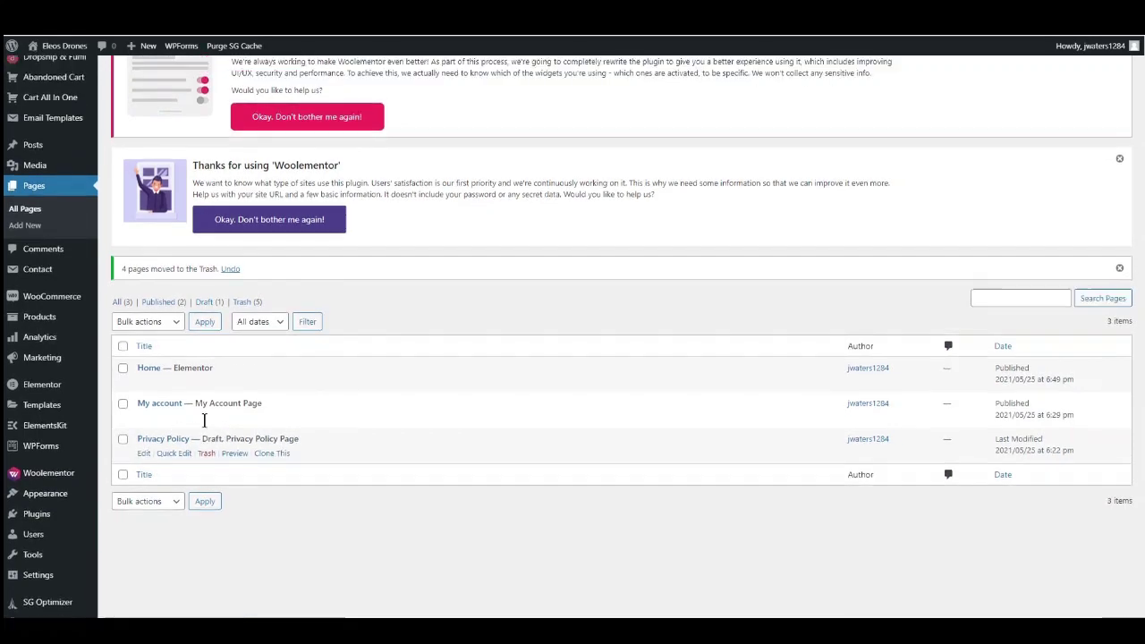
click(176, 78)
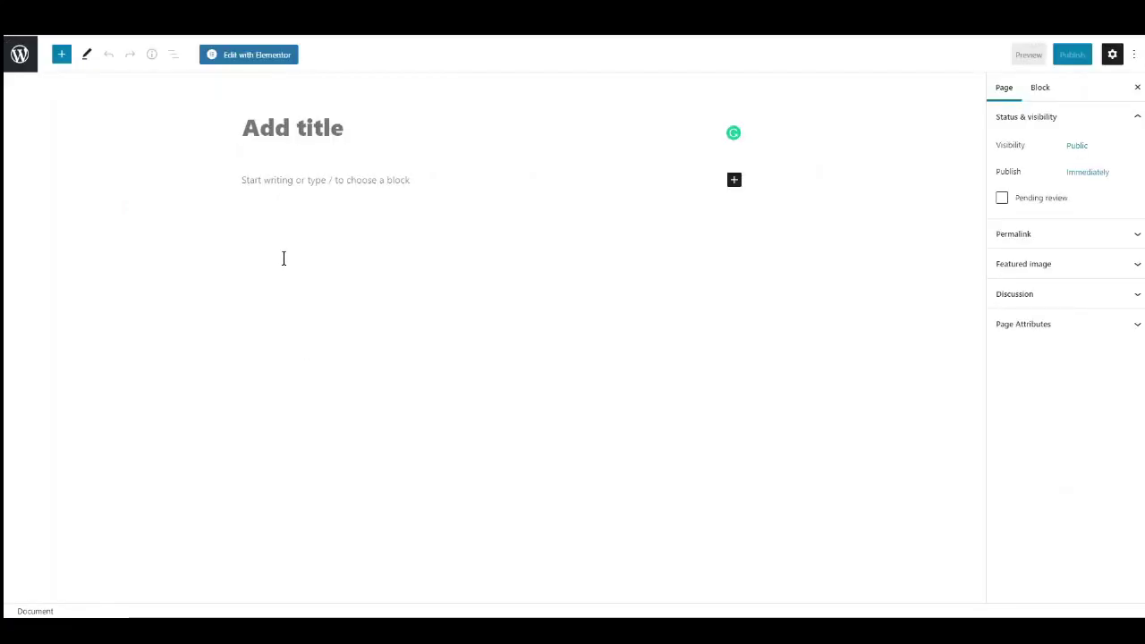
text(Drone Shop)
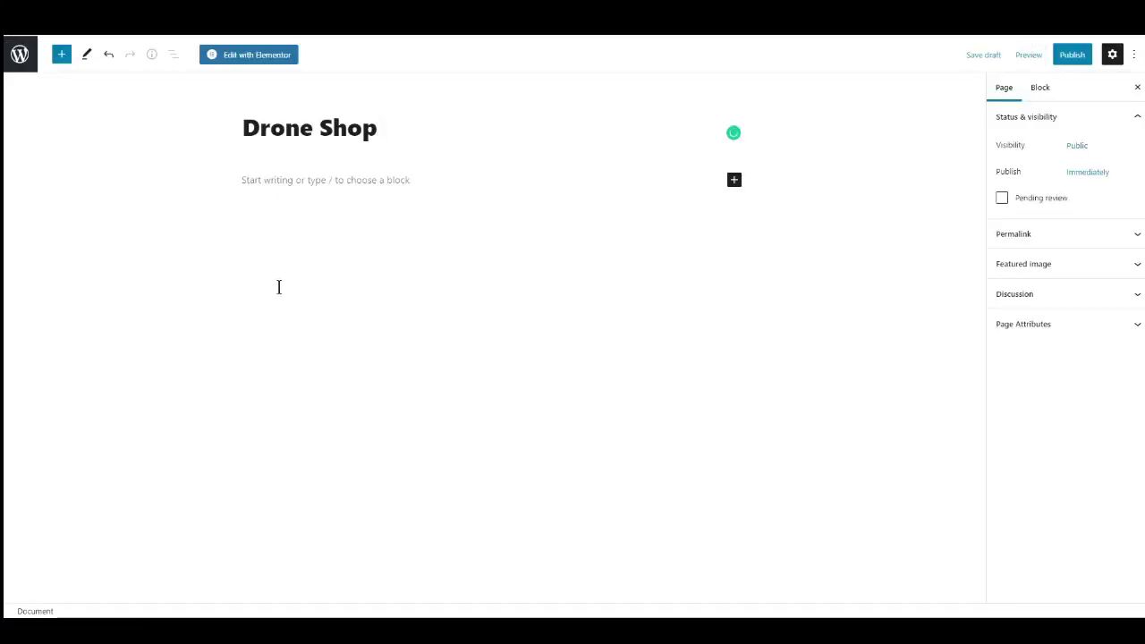
click(254, 57)
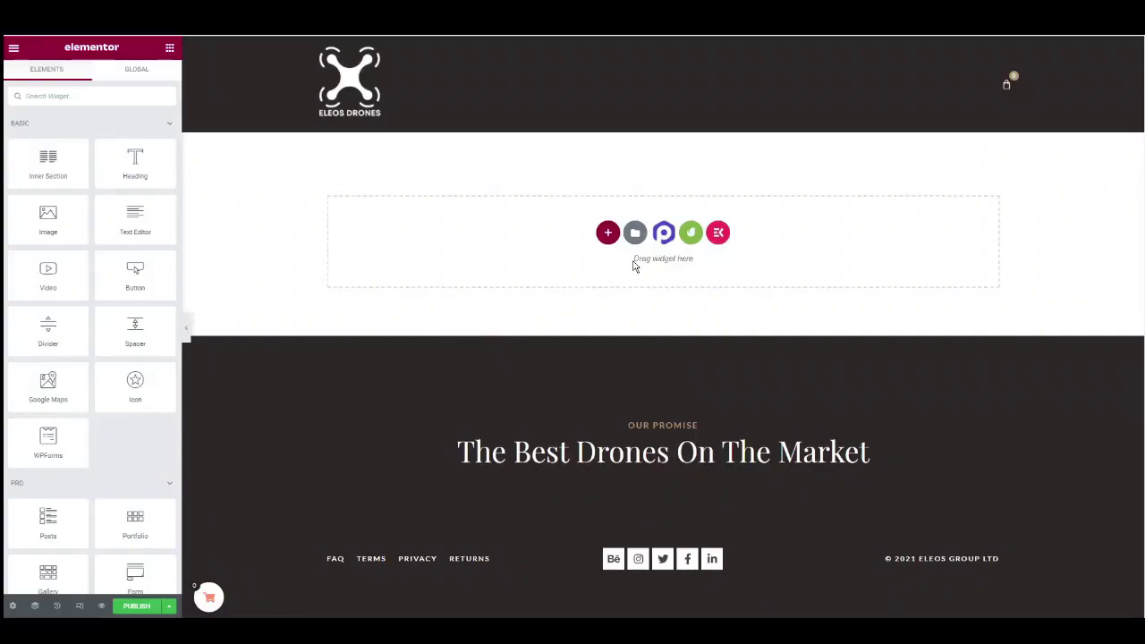
click(641, 236)
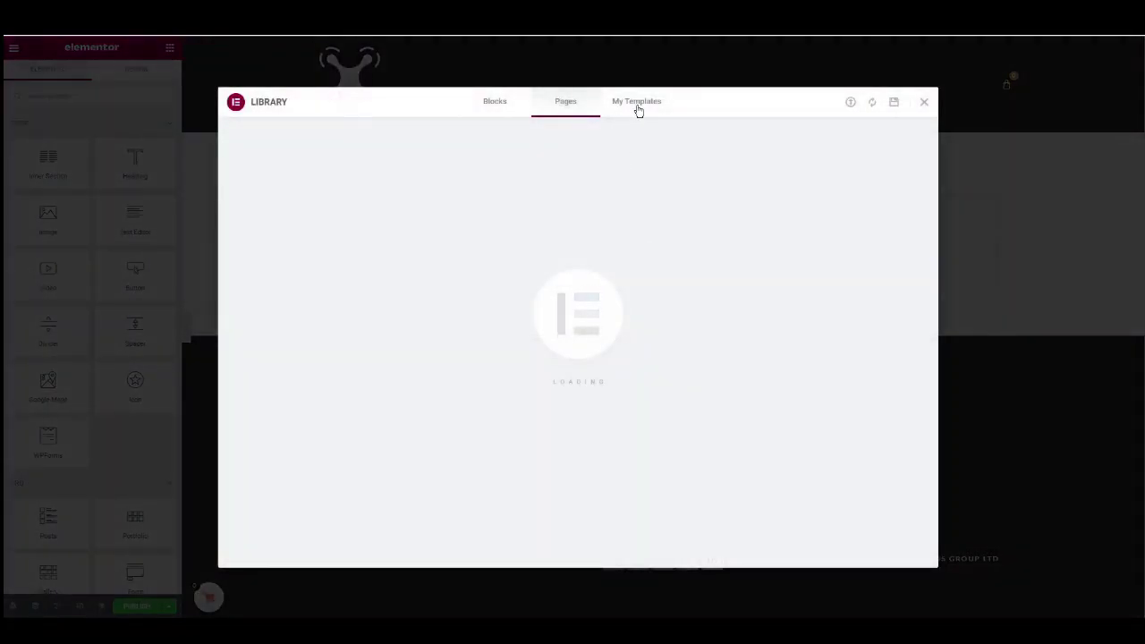
click(637, 104)
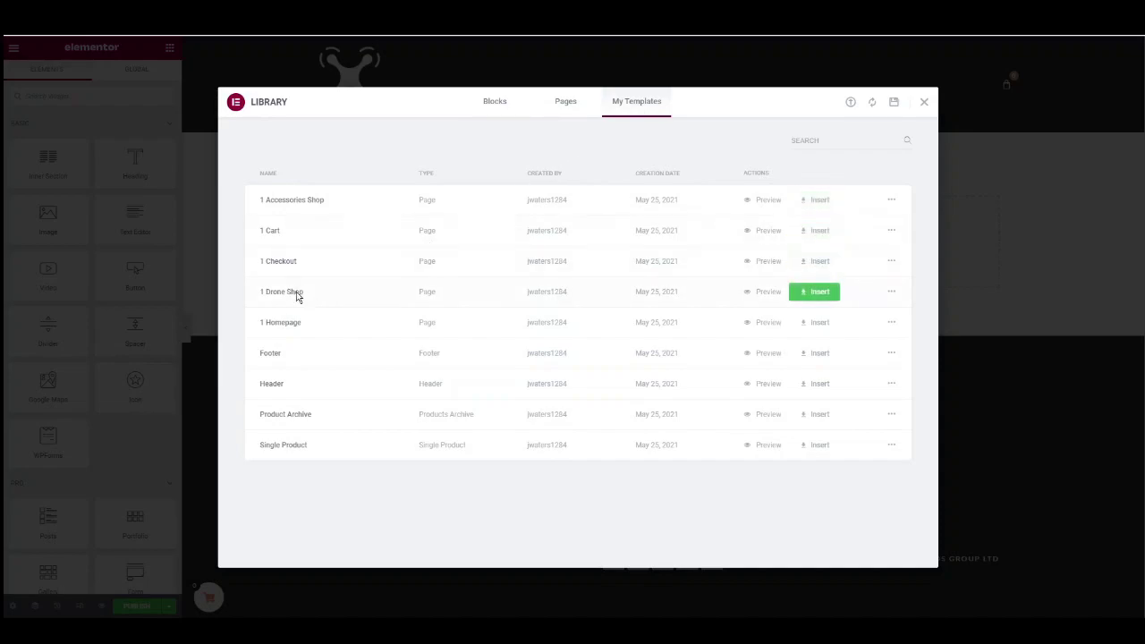
click(817, 293)
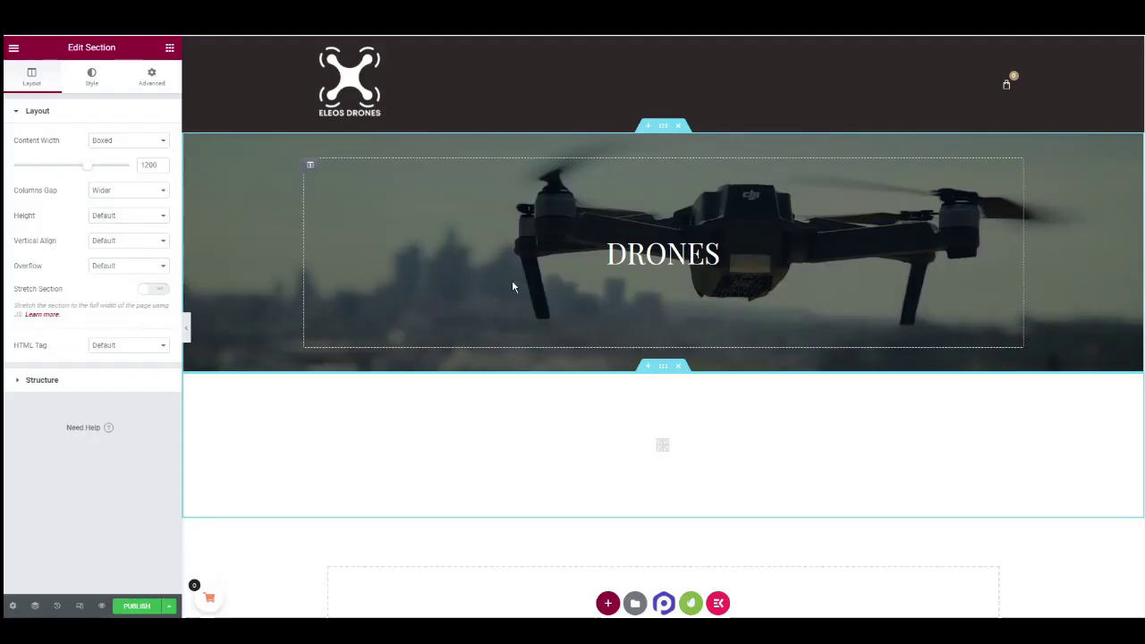
Step: Examine the Drone Shop page's sections, the hero's layout and background image settings, and the "Drones" heading's content
scroll(483, 313, down, 1)
scroll(608, 389, down, 1)
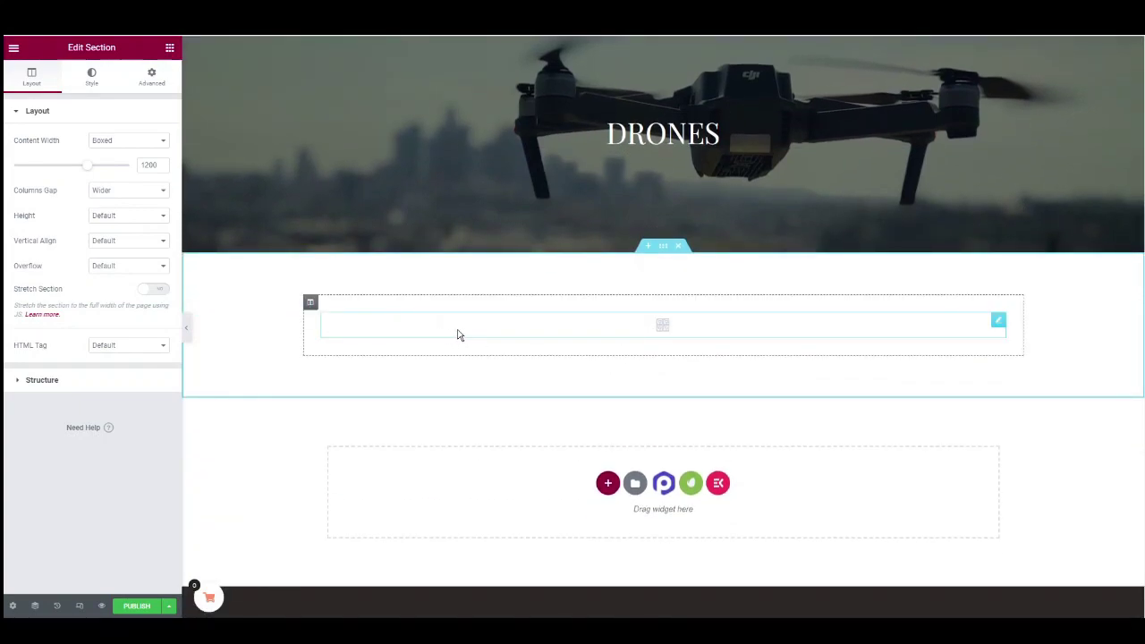
scroll(367, 265, up, 2)
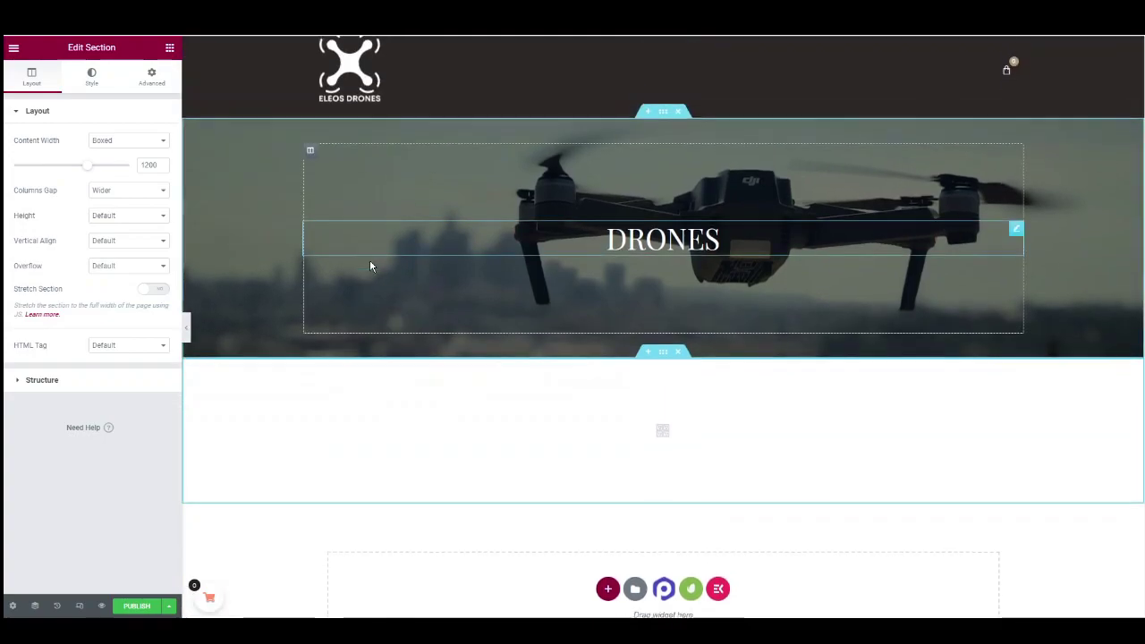
scroll(485, 372, down, 1)
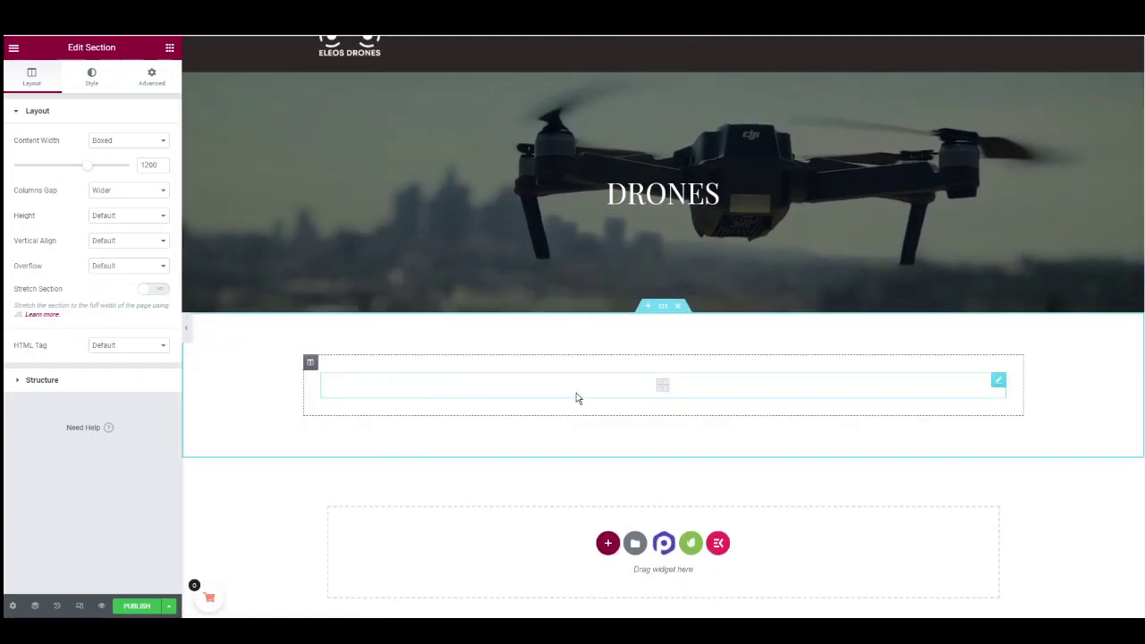
scroll(577, 398, up, 1)
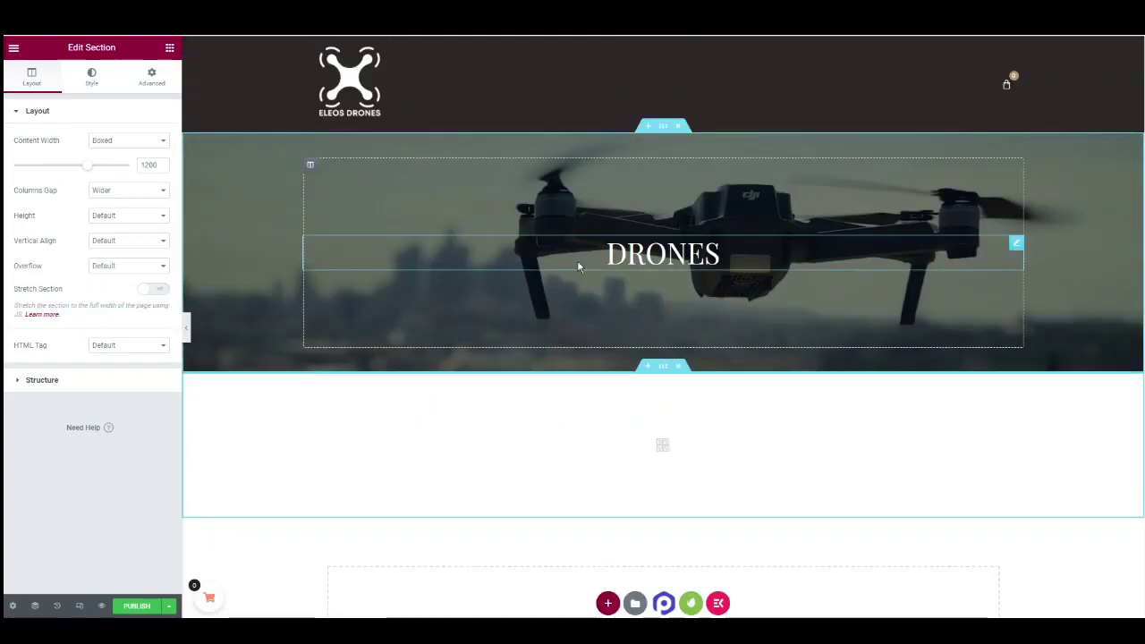
click(662, 129)
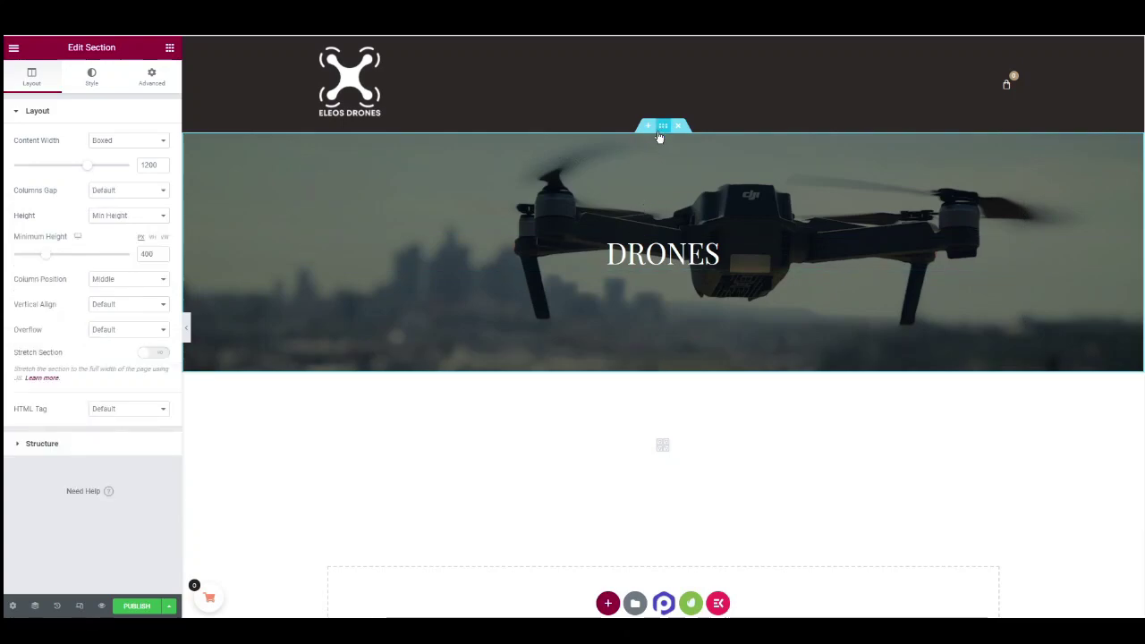
click(93, 82)
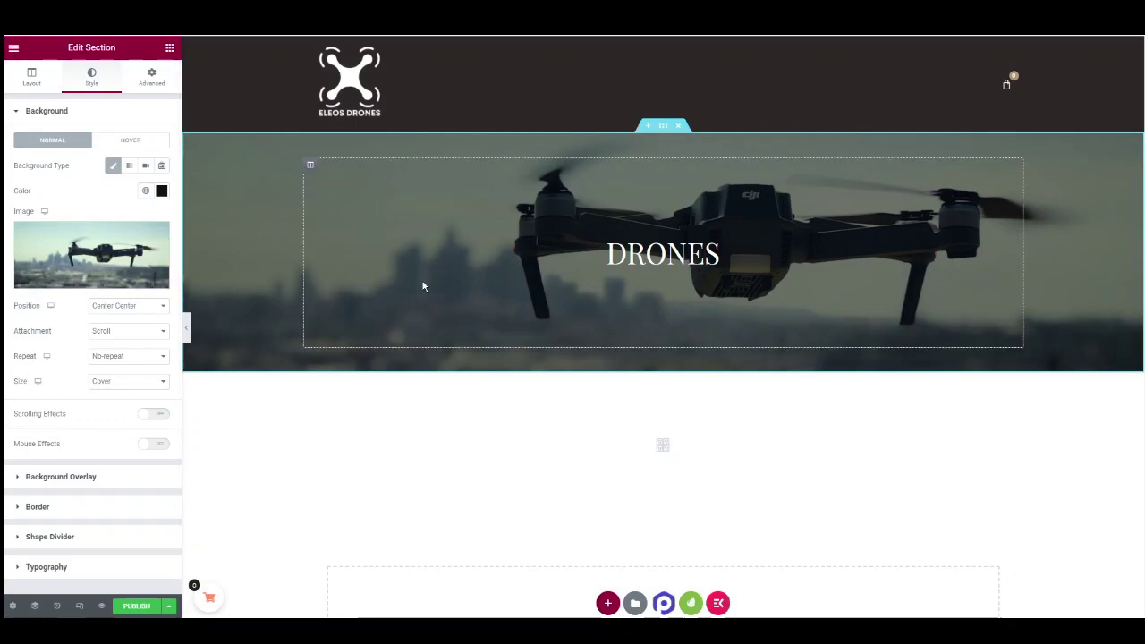
click(669, 256)
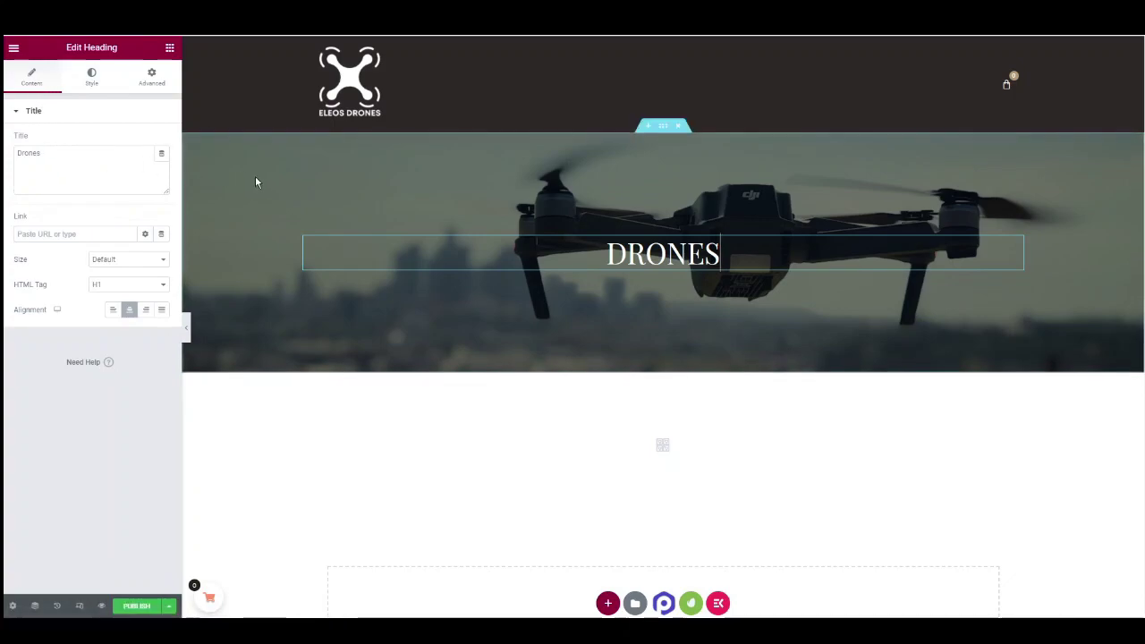
Step: Publish the Drone Shop page, exit Elementor to the dashboard and return to the list of pages
click(137, 606)
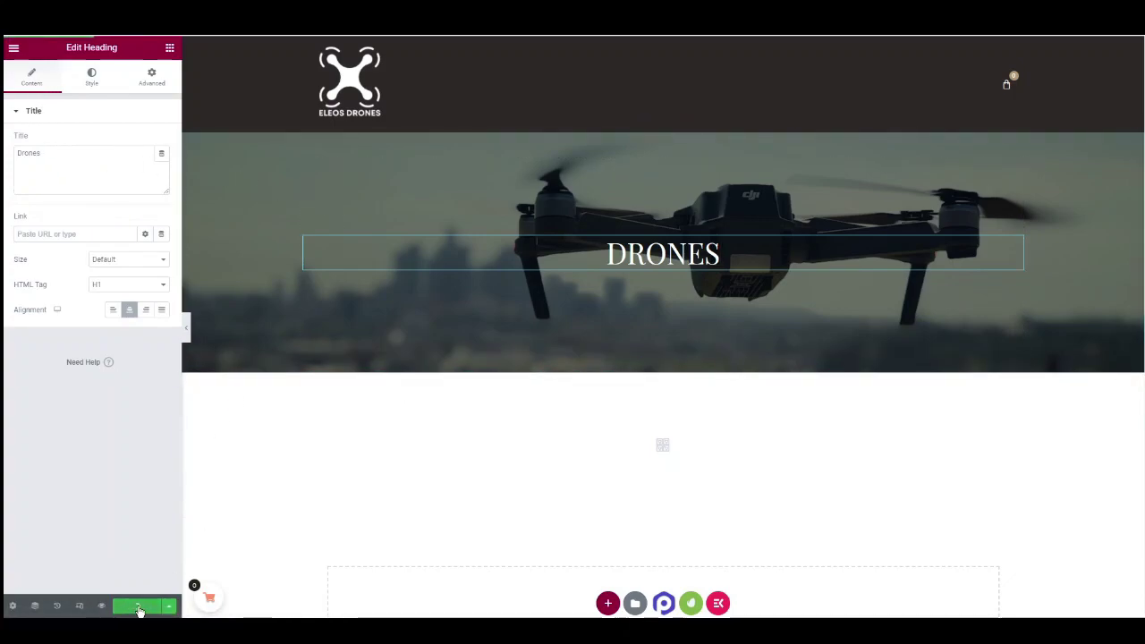
click(13, 49)
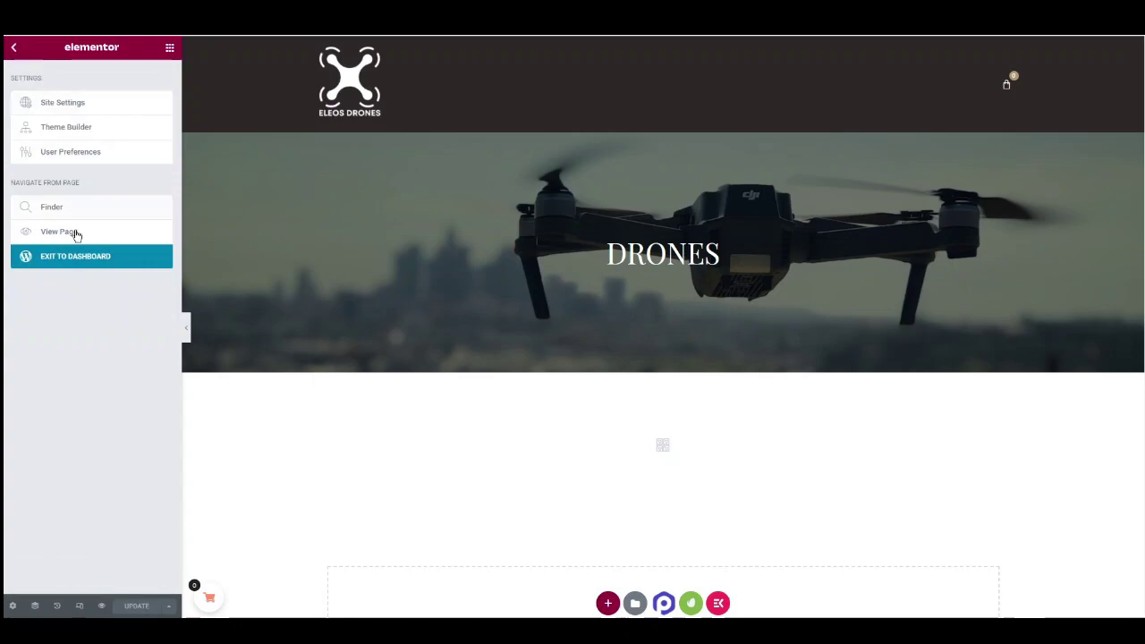
click(87, 259)
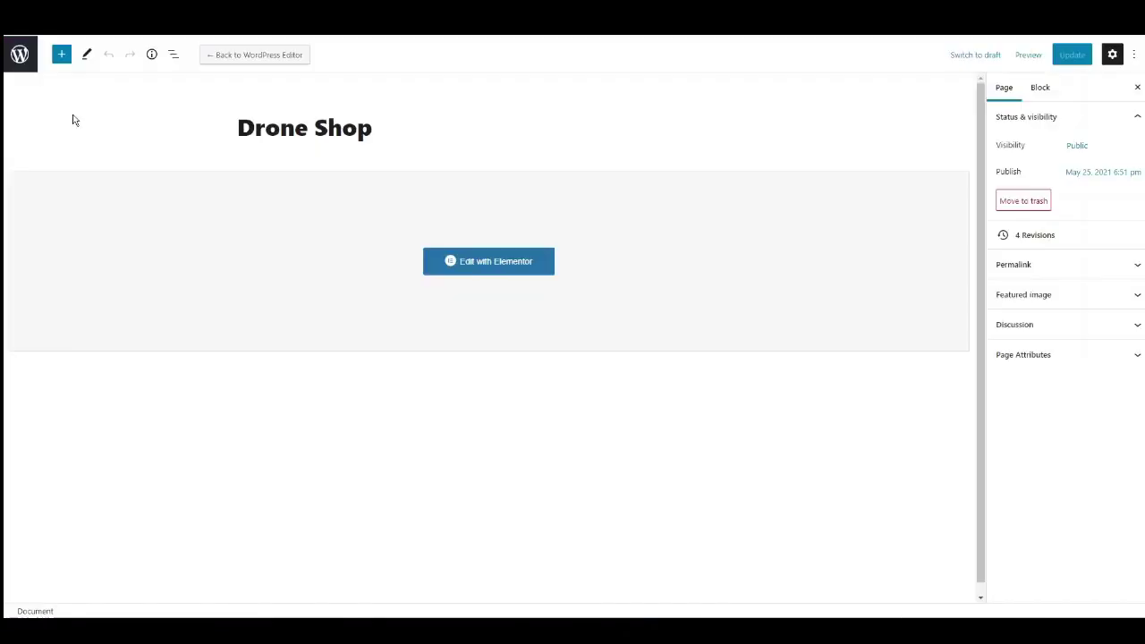
click(20, 56)
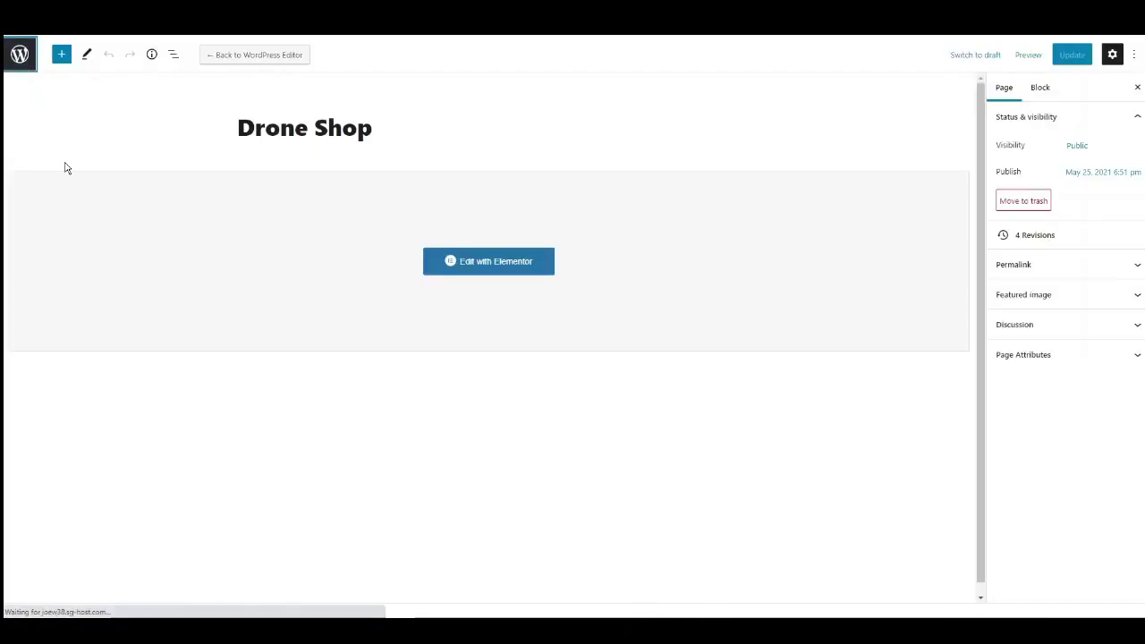
Step: Create a new page titled "Accessories Shop" and insert the saved "1 Accessories Shop" template into it with Elementor
click(174, 77)
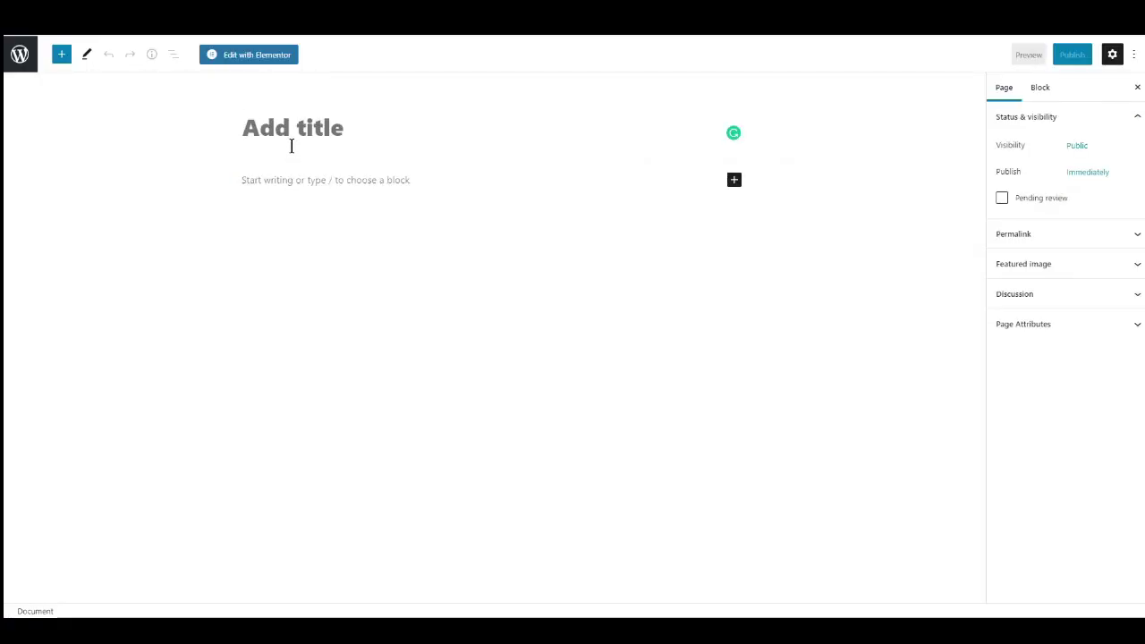
click(291, 146)
text(Accessories Shop)
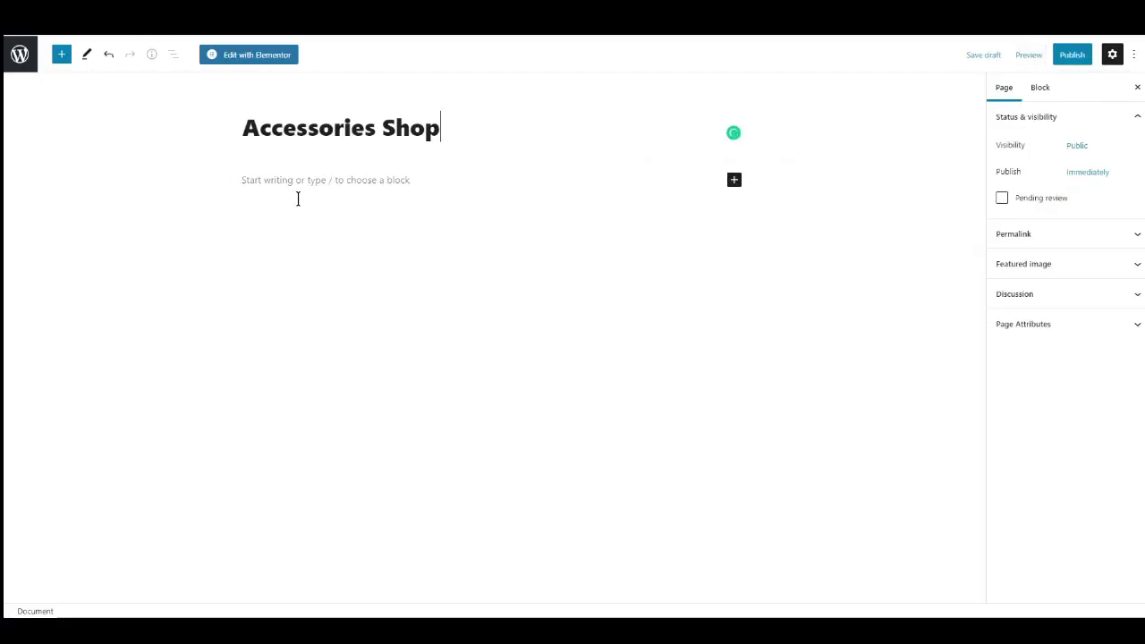
click(254, 57)
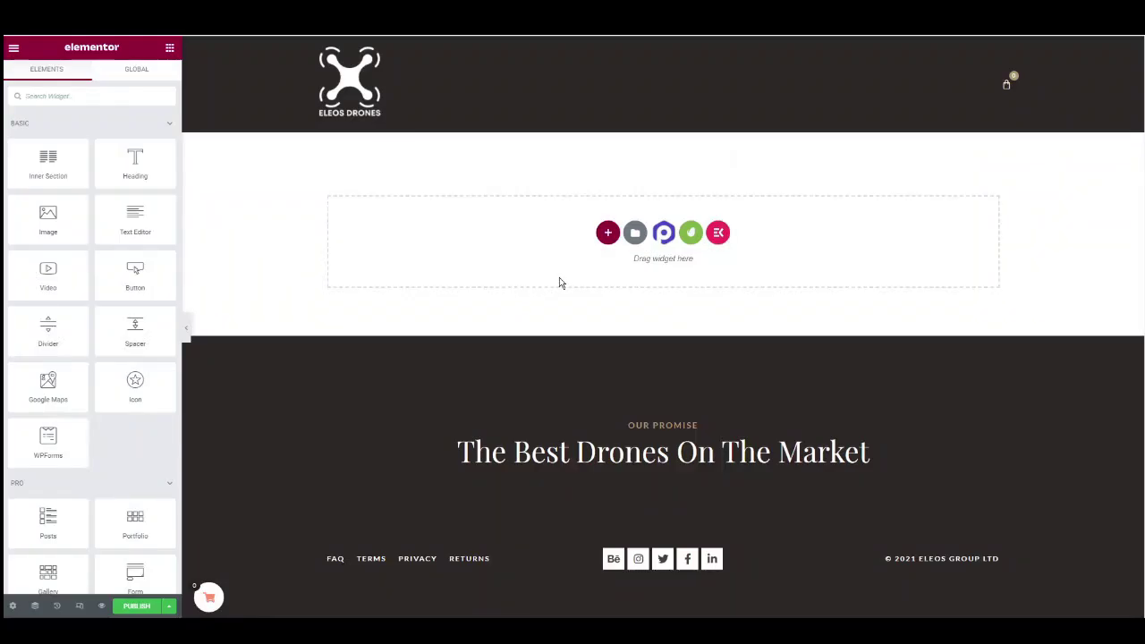
click(635, 235)
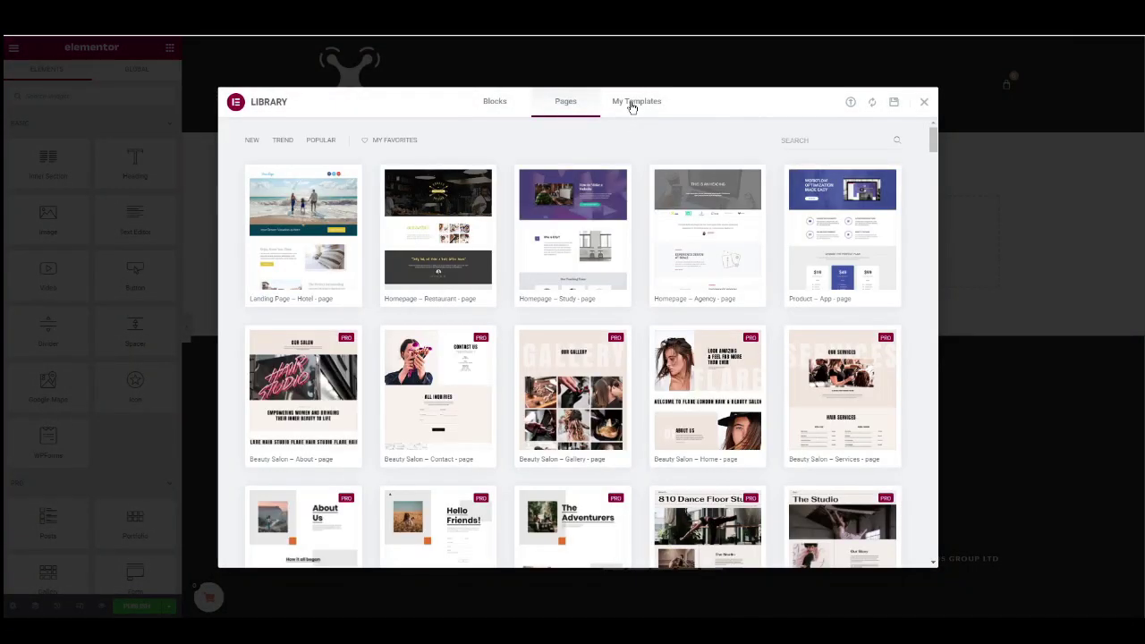
click(631, 104)
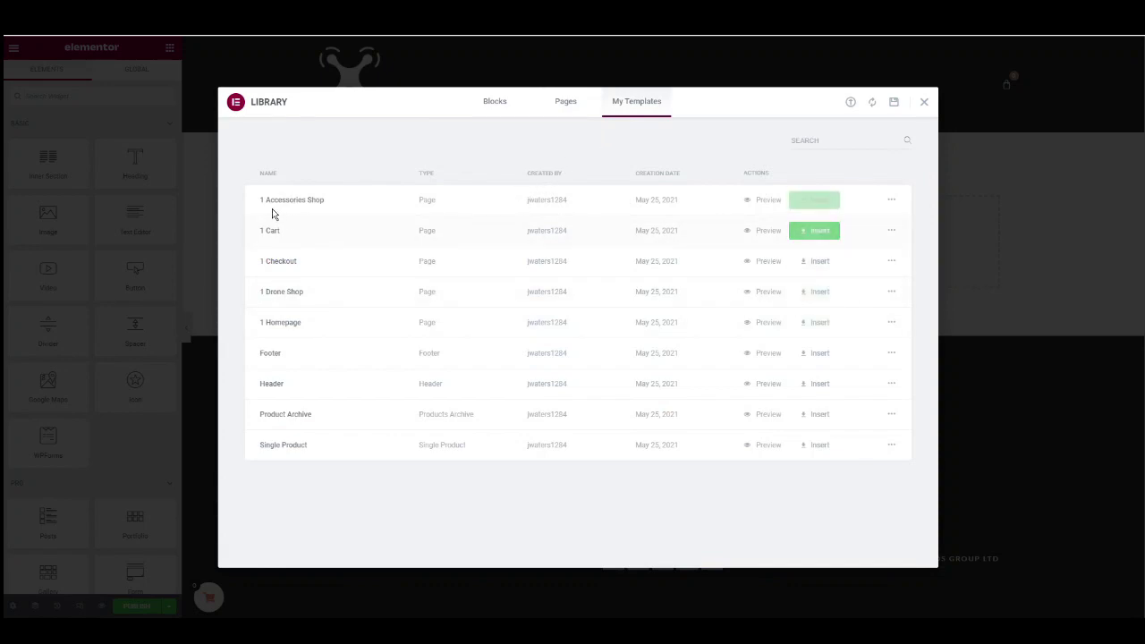
click(821, 202)
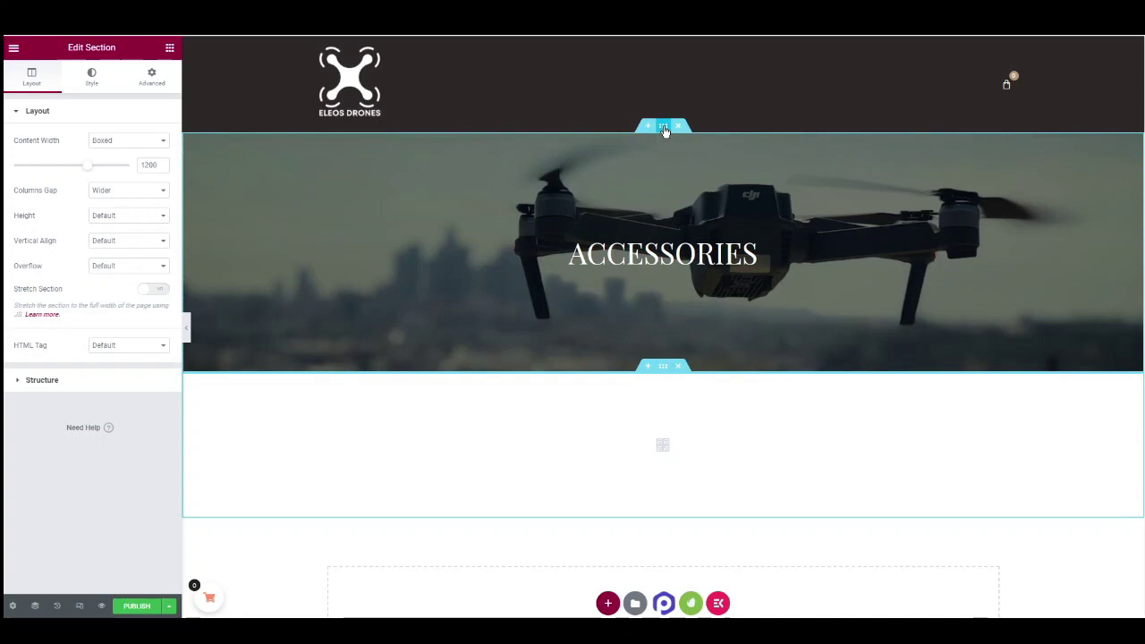
Step: Check the background style settings of the "Accessories" hero section and the section below it
click(663, 127)
click(90, 79)
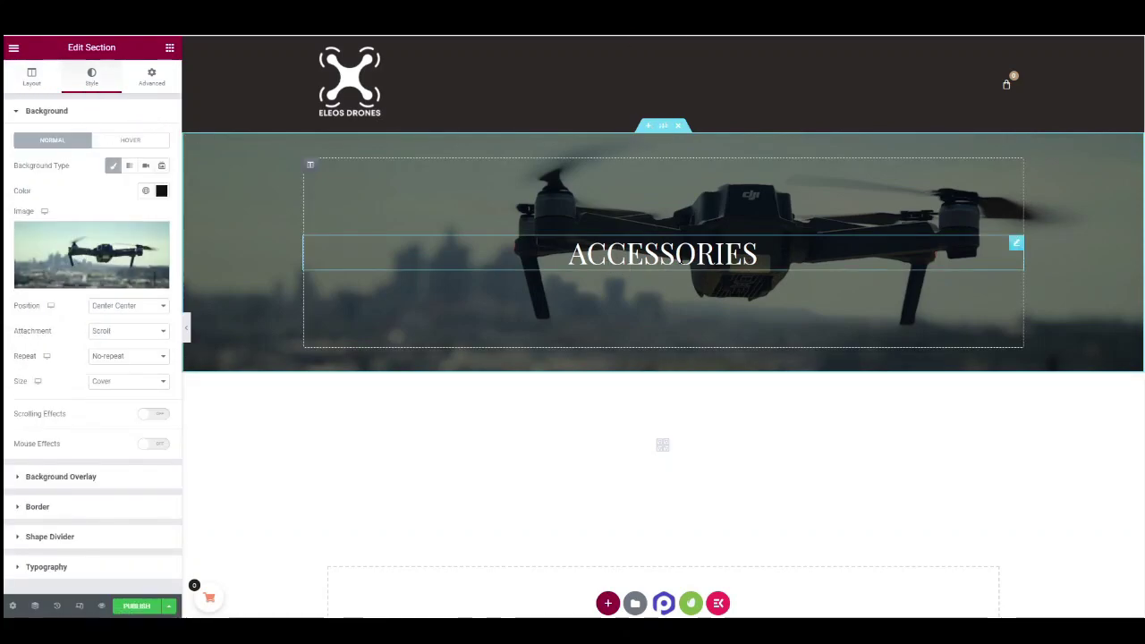
scroll(615, 441, down, 1)
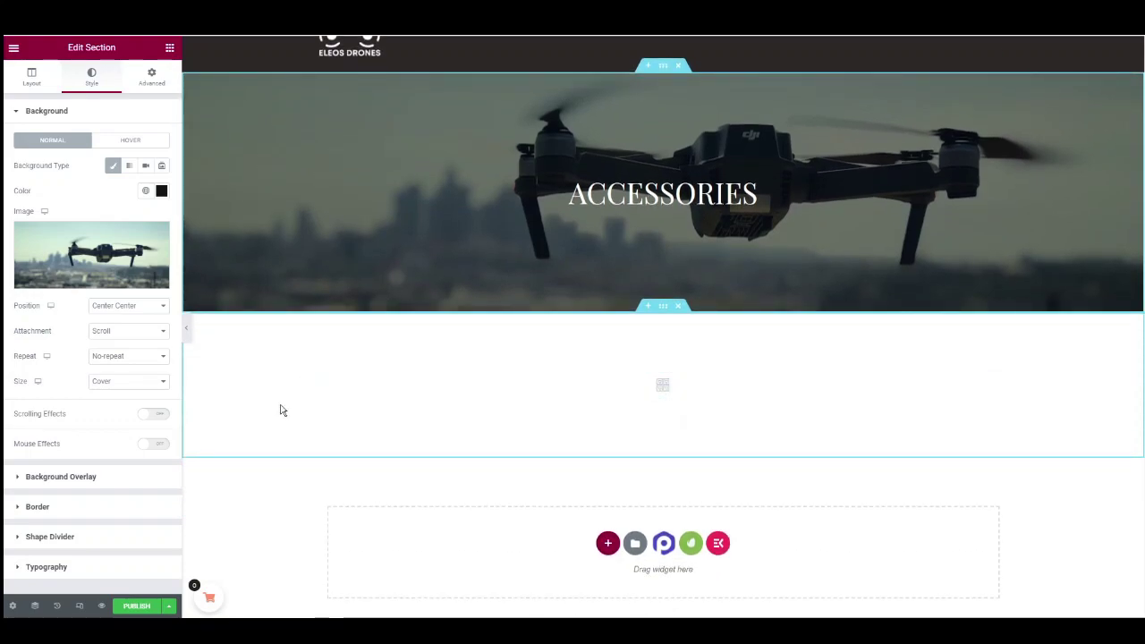
Step: Publish the Accessories Shop page, exit Elementor to the dashboard and start another blank page
click(137, 606)
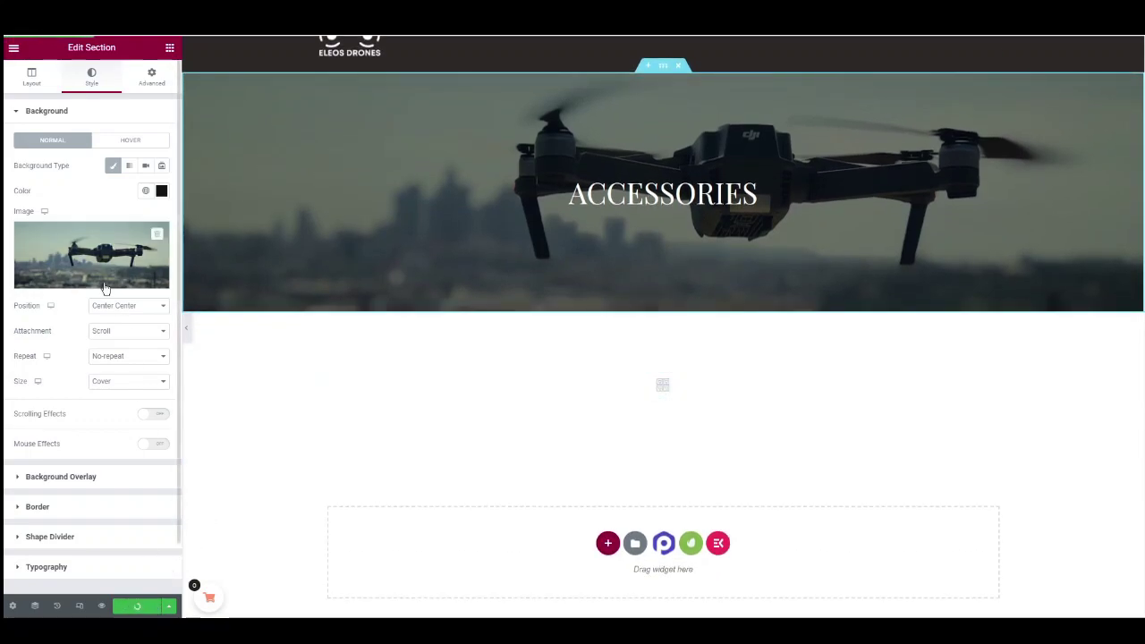
click(14, 47)
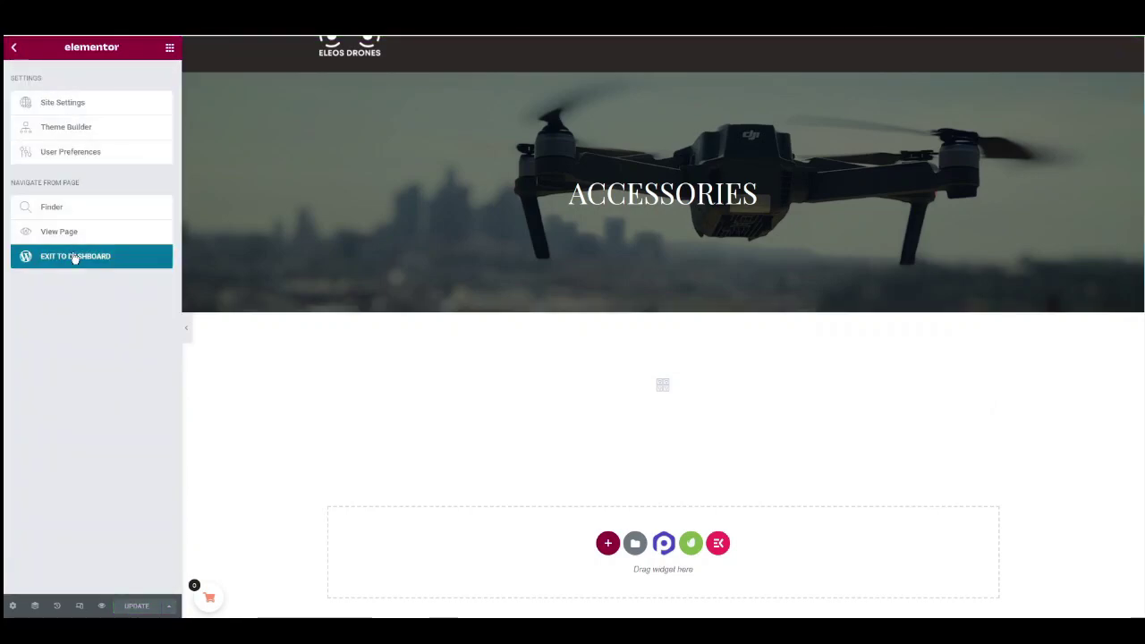
click(75, 256)
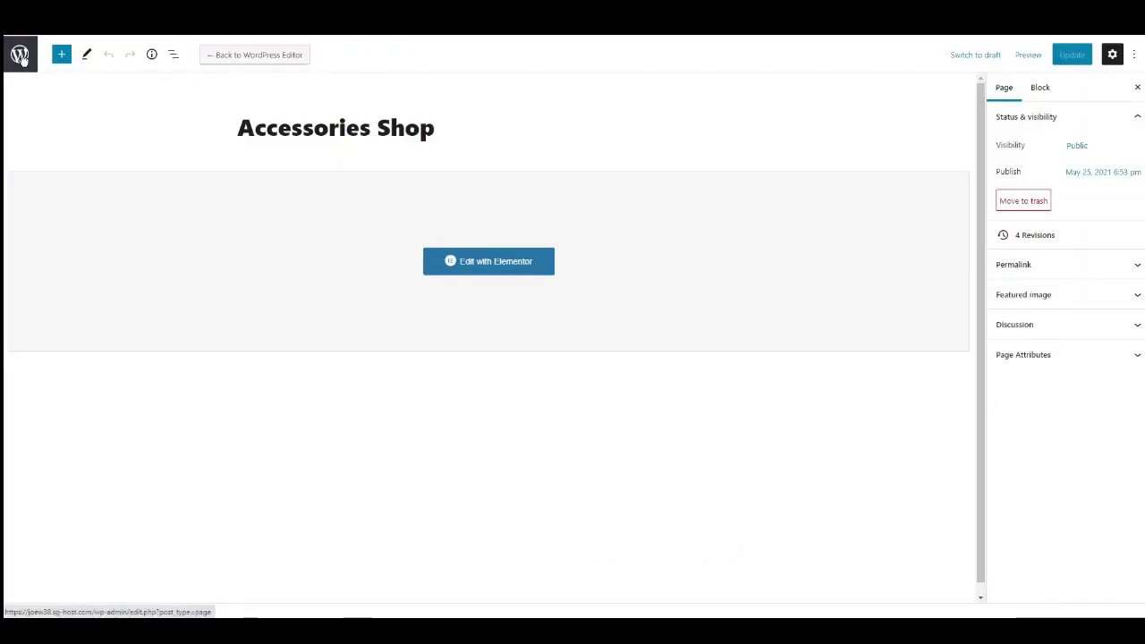
click(20, 55)
click(174, 77)
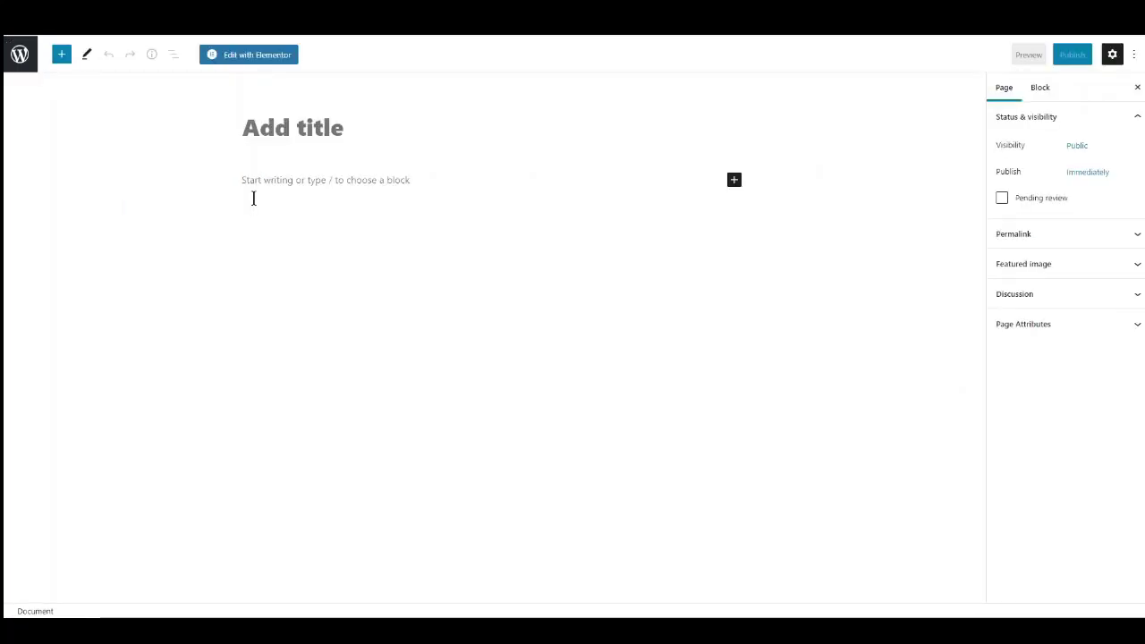
Step: Title the new page "Cart" and insert the saved "1 Cart" template into it with Elementor
text(Cart)
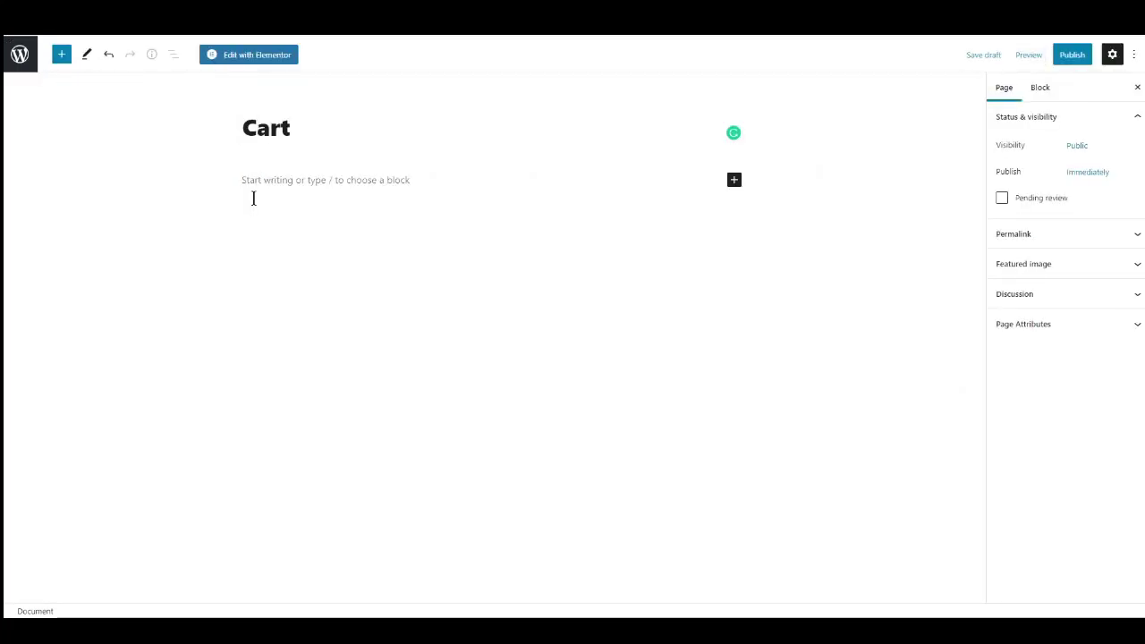
click(253, 57)
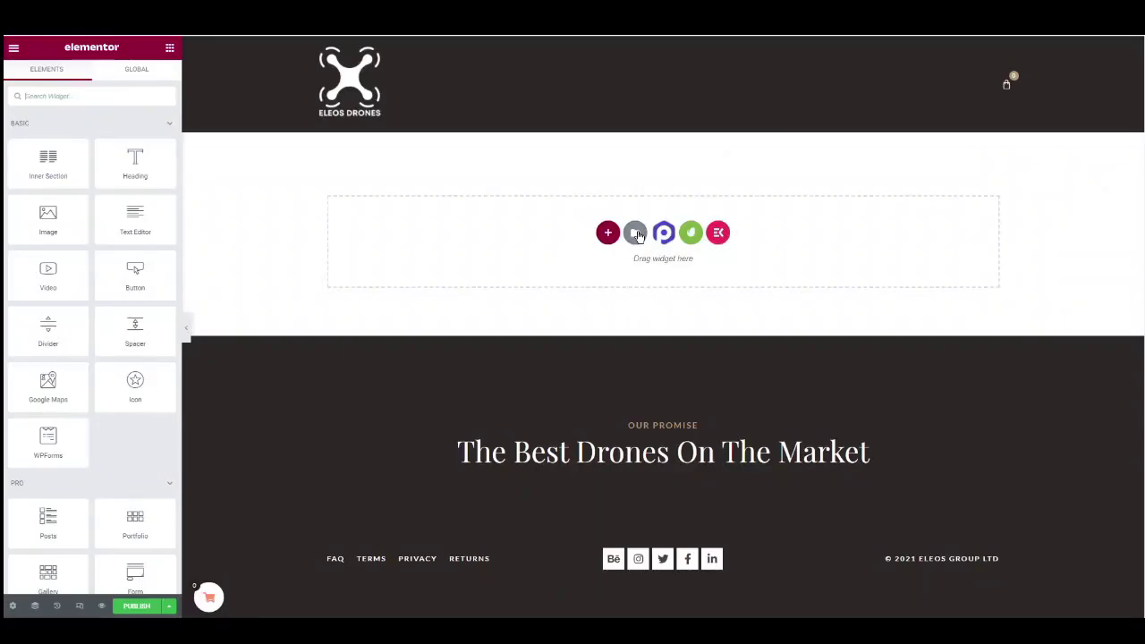
click(635, 234)
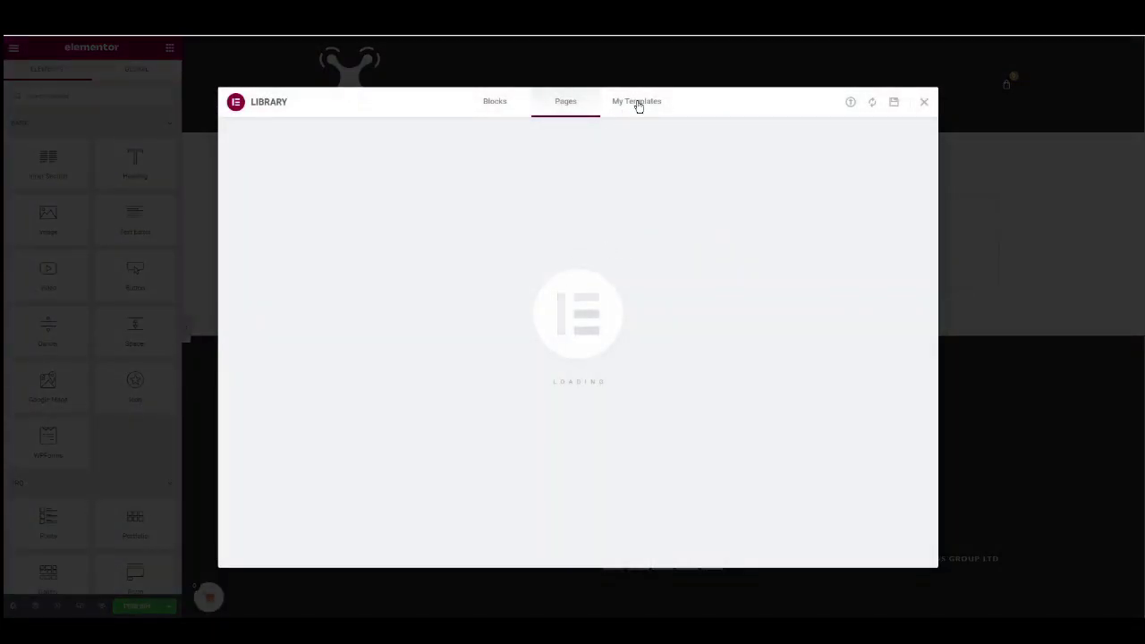
click(639, 103)
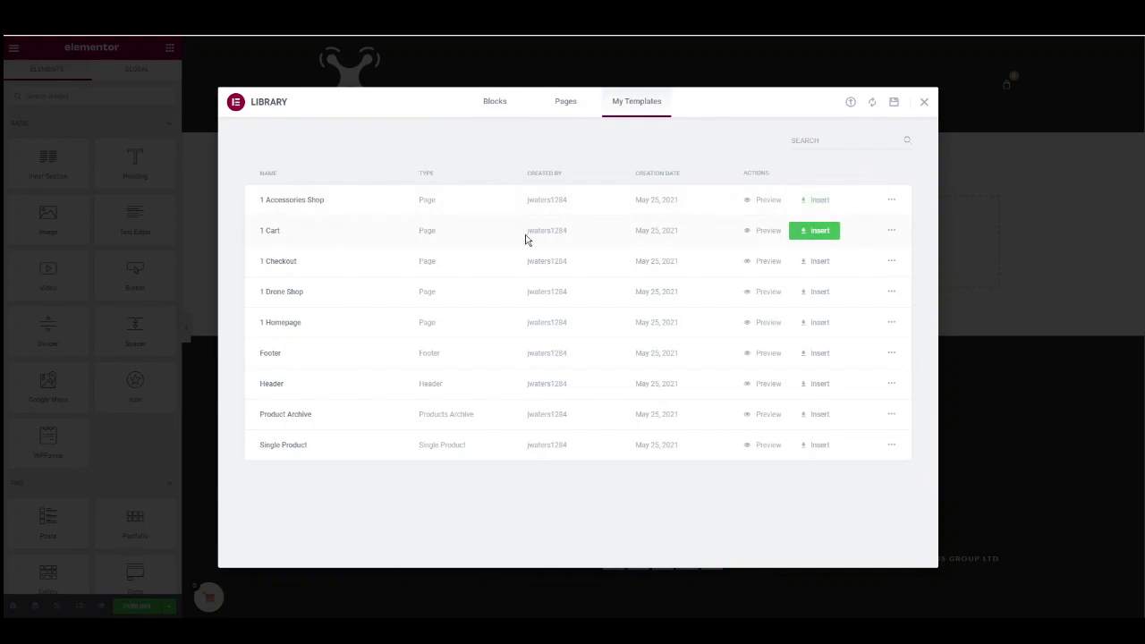
click(810, 234)
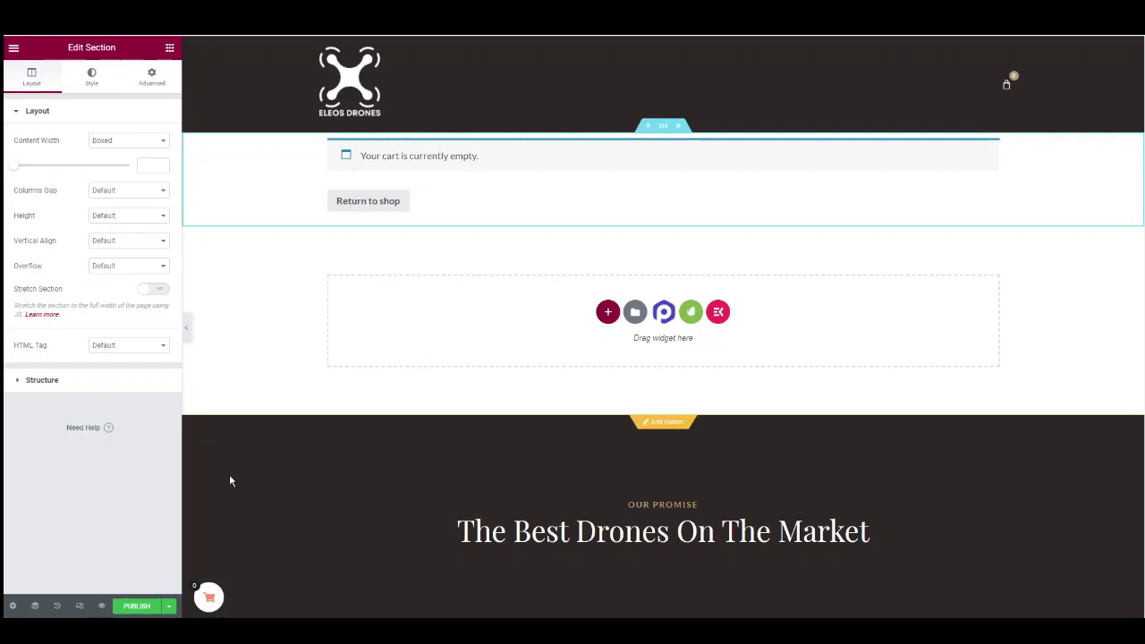
Step: Publish the Cart page, exit Elementor to the dashboard and return to the list of pages
click(136, 606)
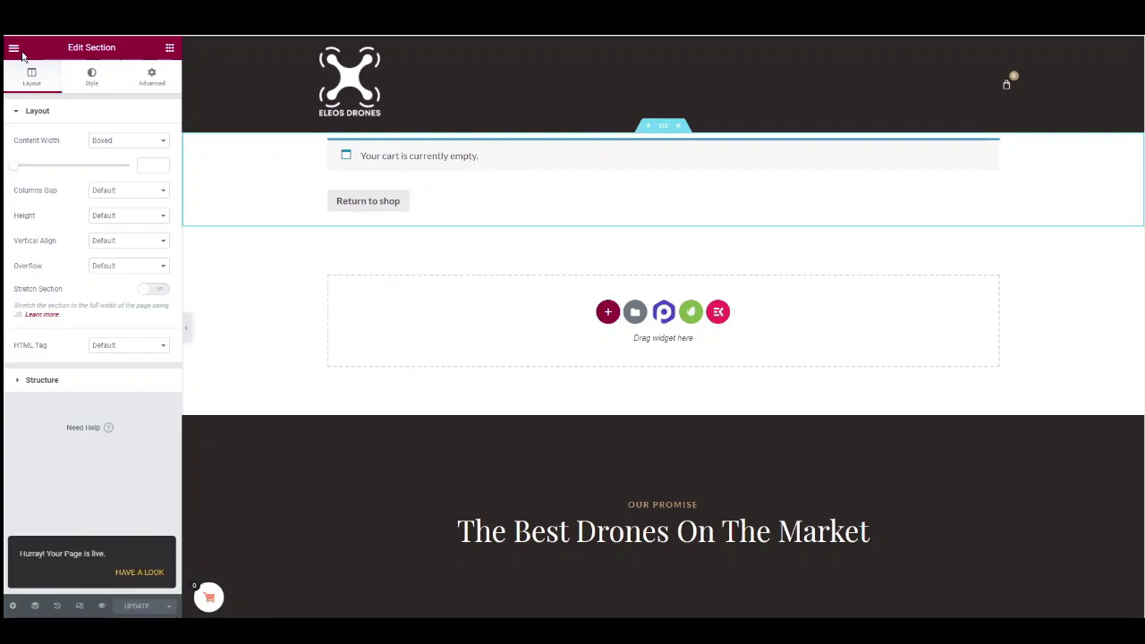
click(13, 47)
click(85, 259)
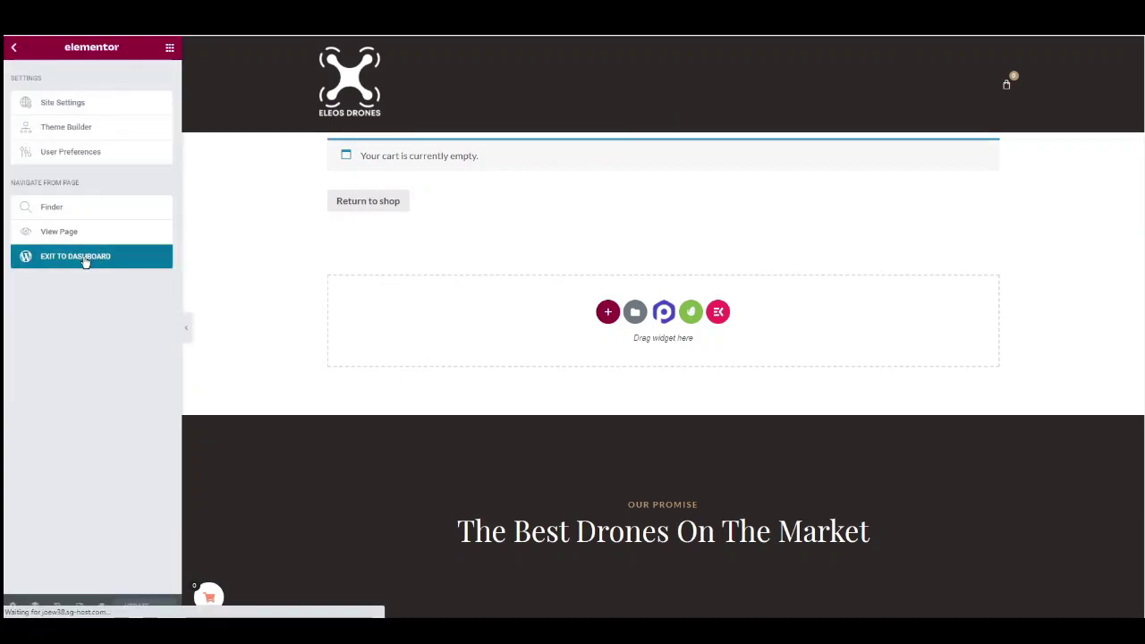
click(21, 56)
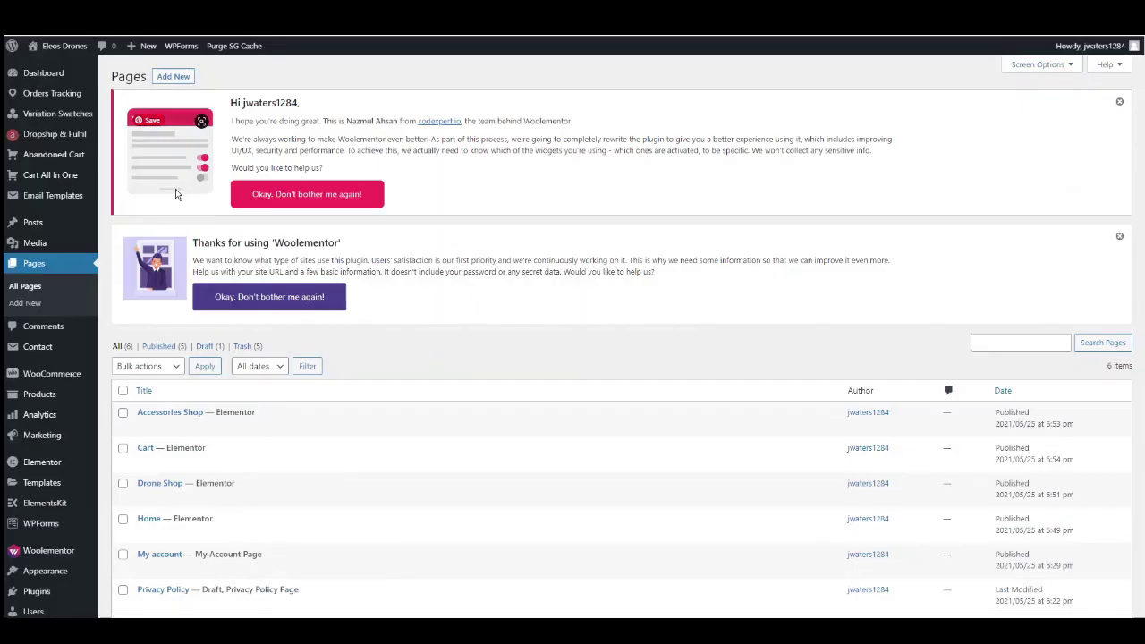
Step: Create a new page titled "Checkout" and insert the saved "1 Checkout" template into it with Elementor
click(172, 77)
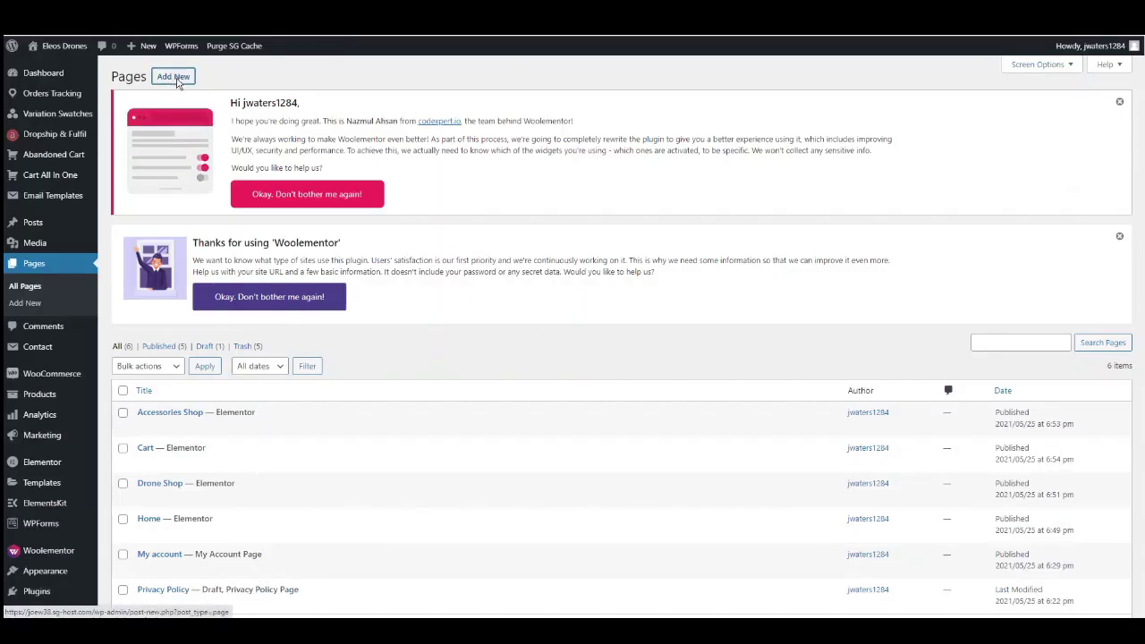
text(Checkout)
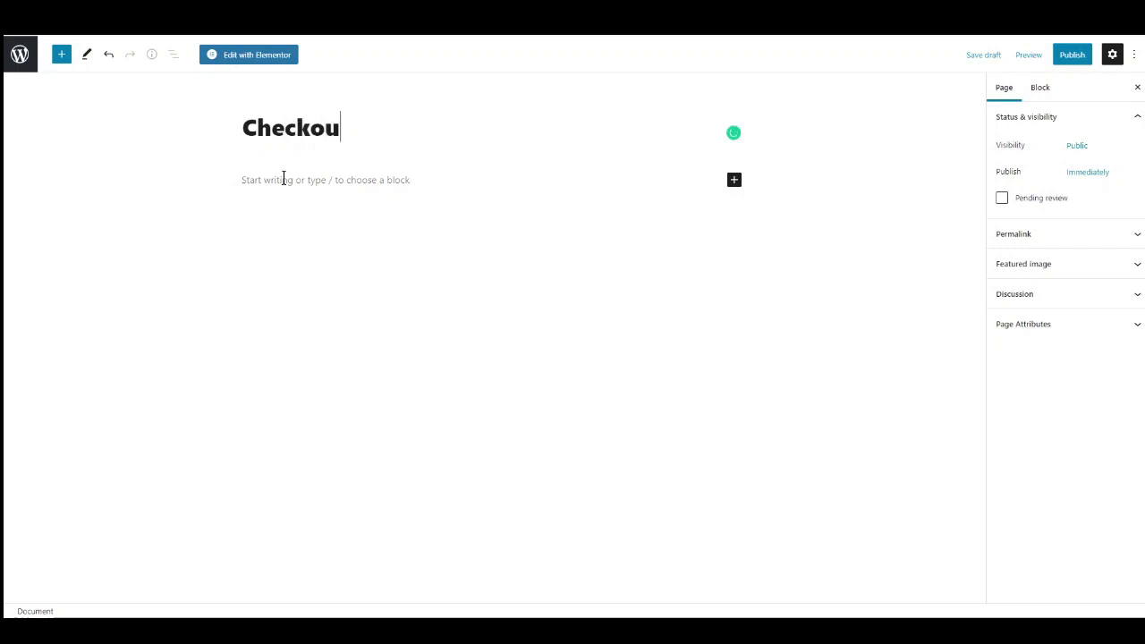
click(253, 56)
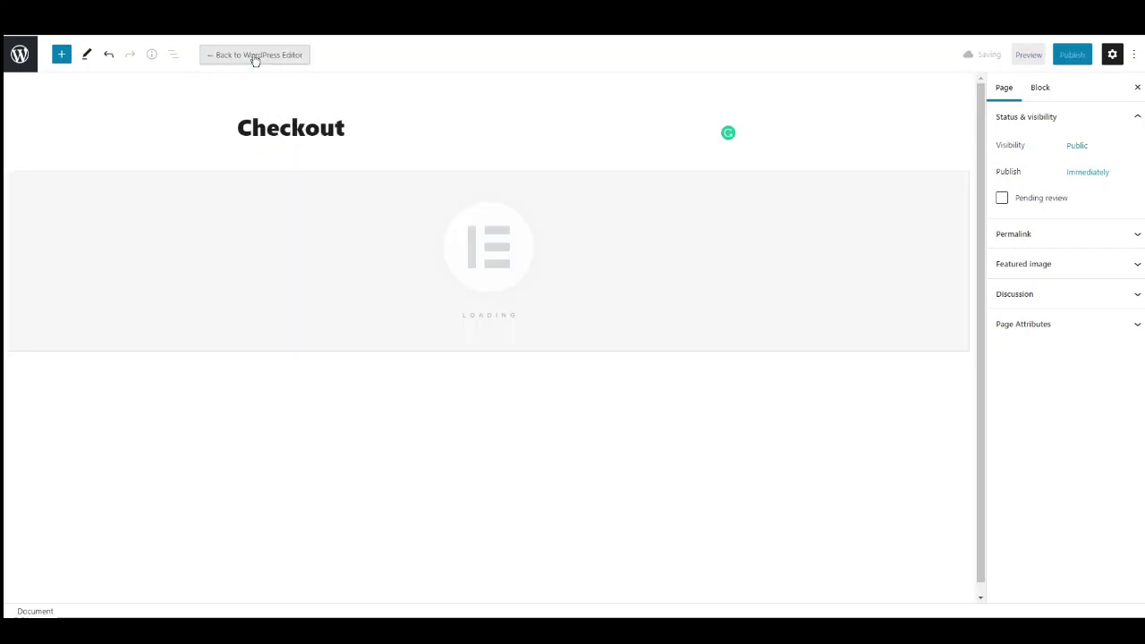
click(635, 233)
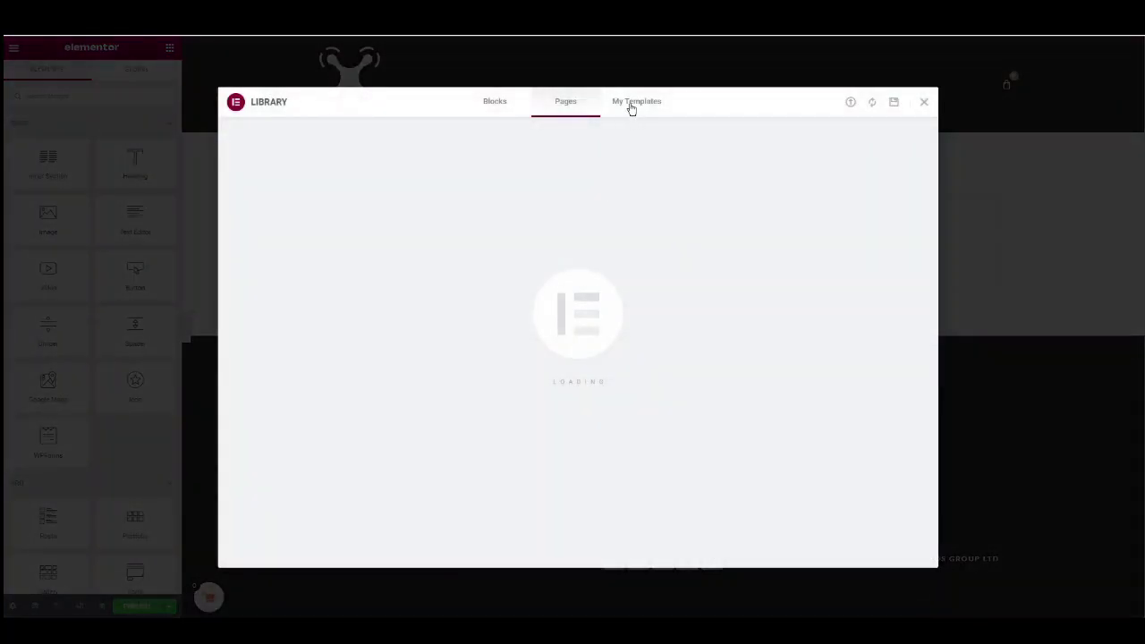
click(632, 104)
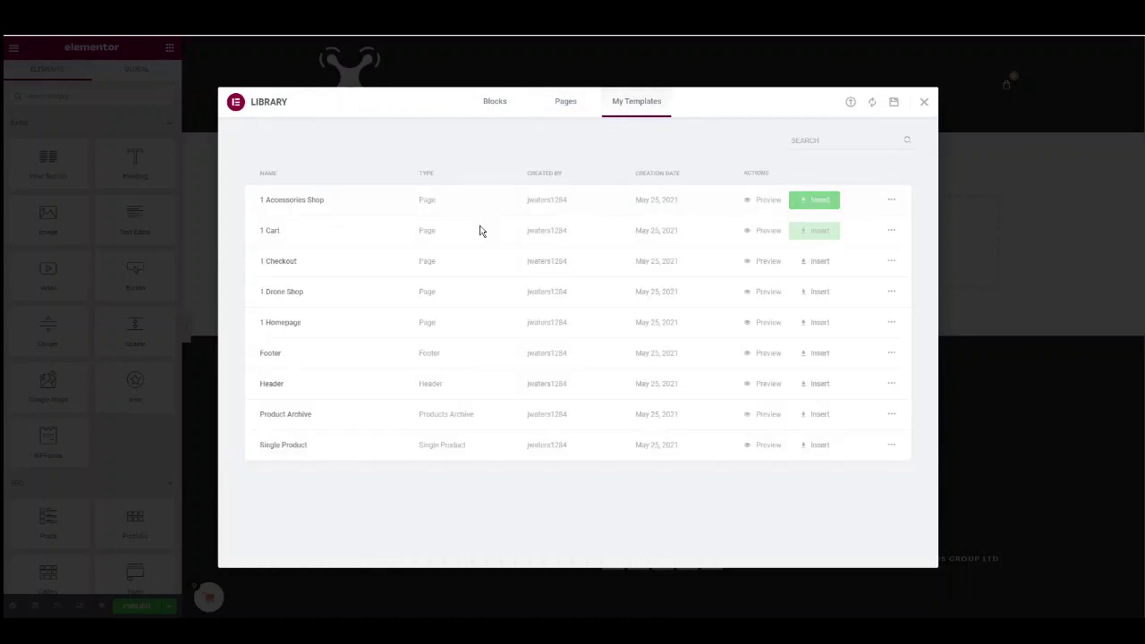
click(813, 263)
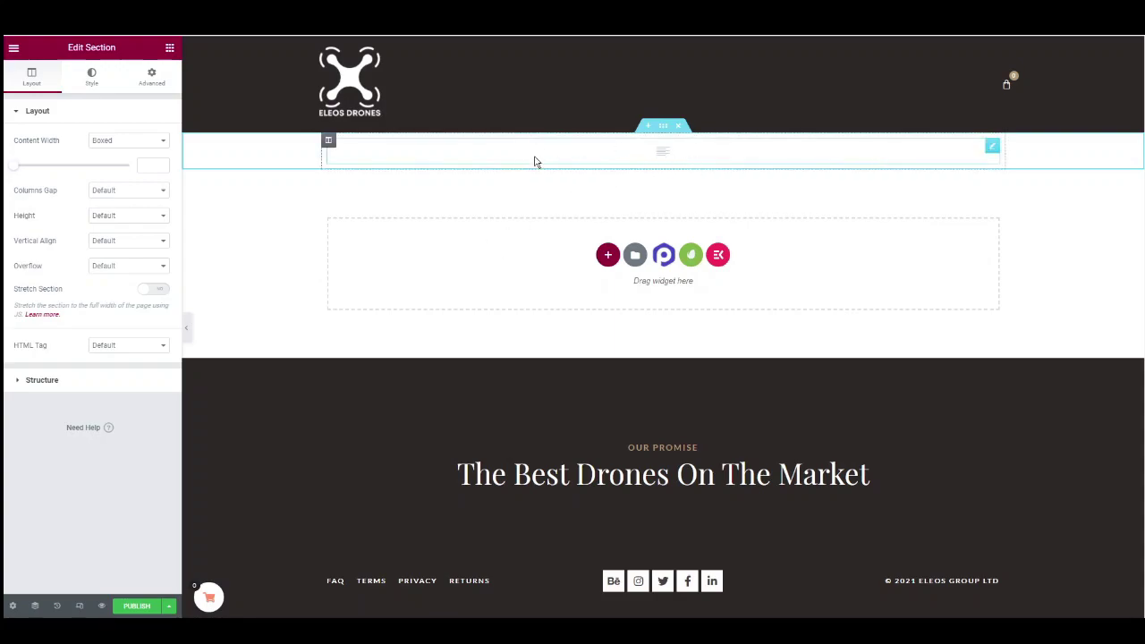
Step: Publish the Checkout page, exit Elementor to the dashboard and return to the list of pages
click(130, 608)
click(13, 51)
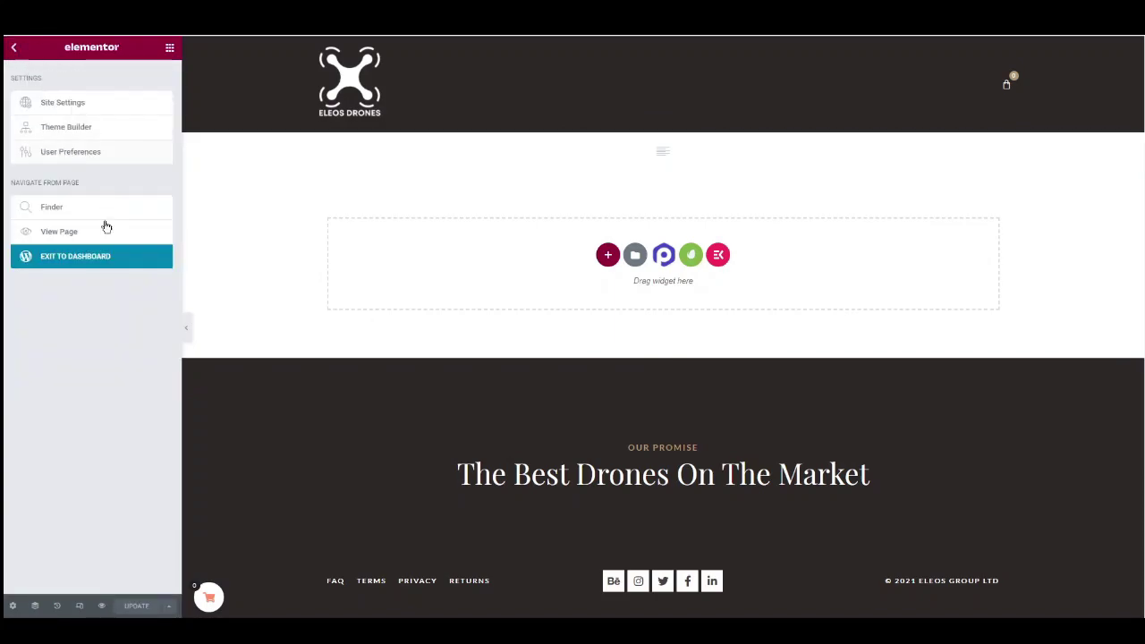
click(81, 257)
click(20, 56)
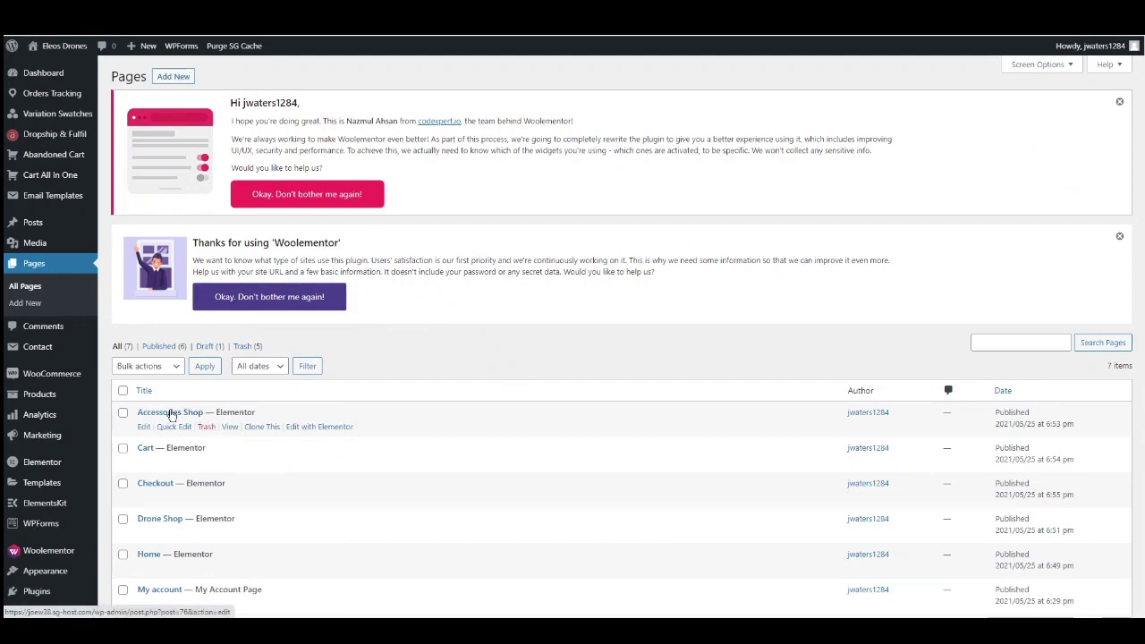
Step: Set the site's homepage to the static page "Home" in the theme customizer, publish the change and close the customizer
scroll(90, 424, down, 2)
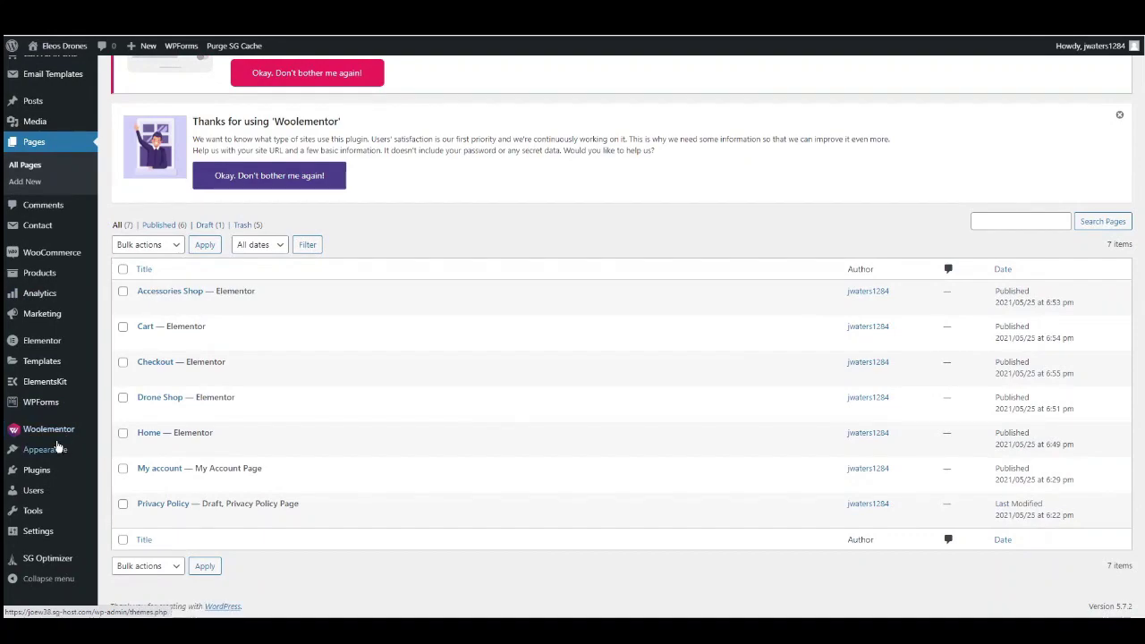
mouse_move(55, 452)
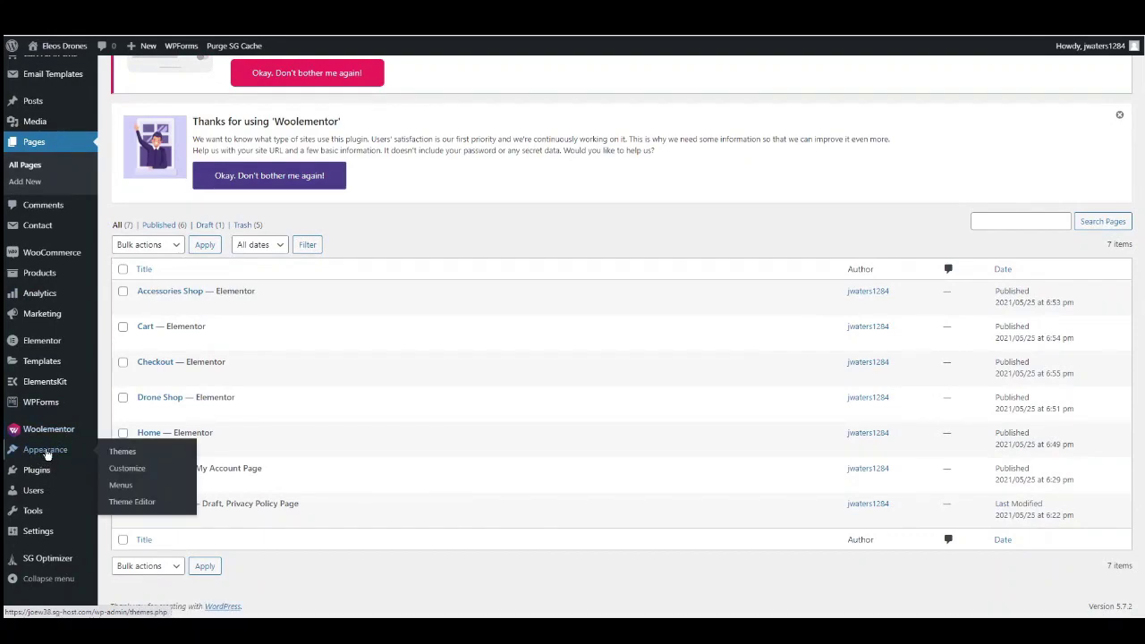
click(127, 471)
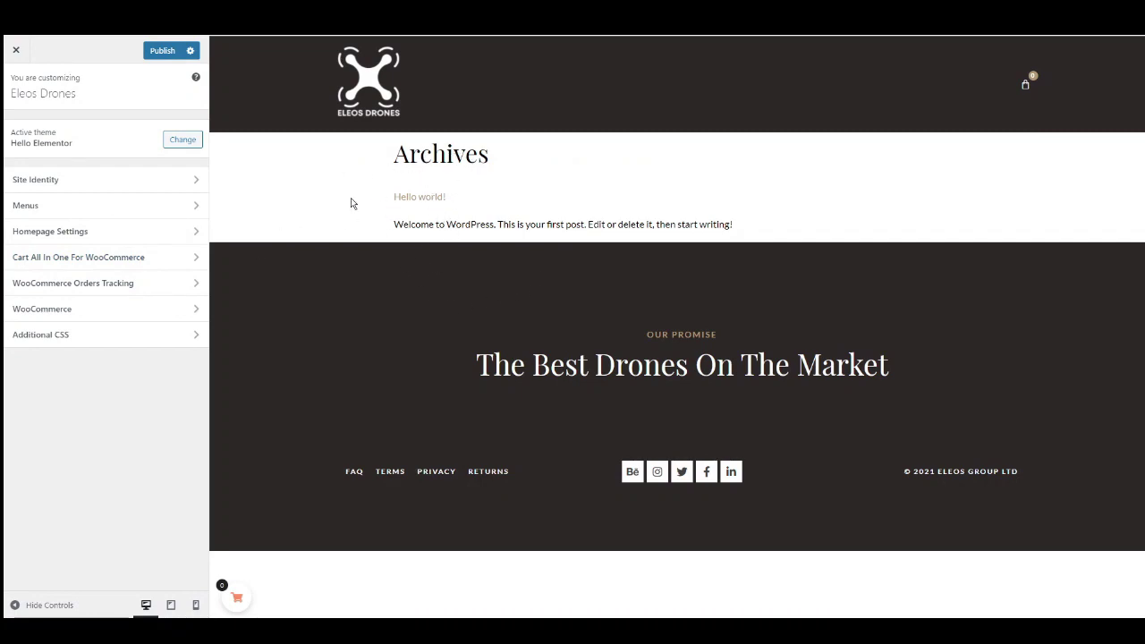
click(72, 238)
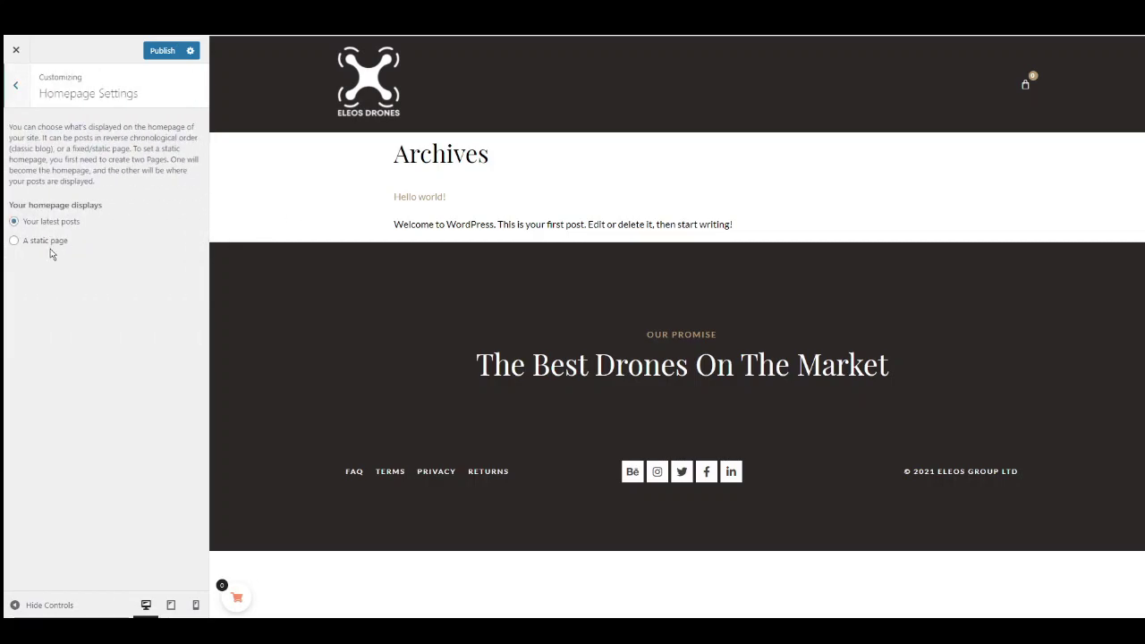
click(14, 243)
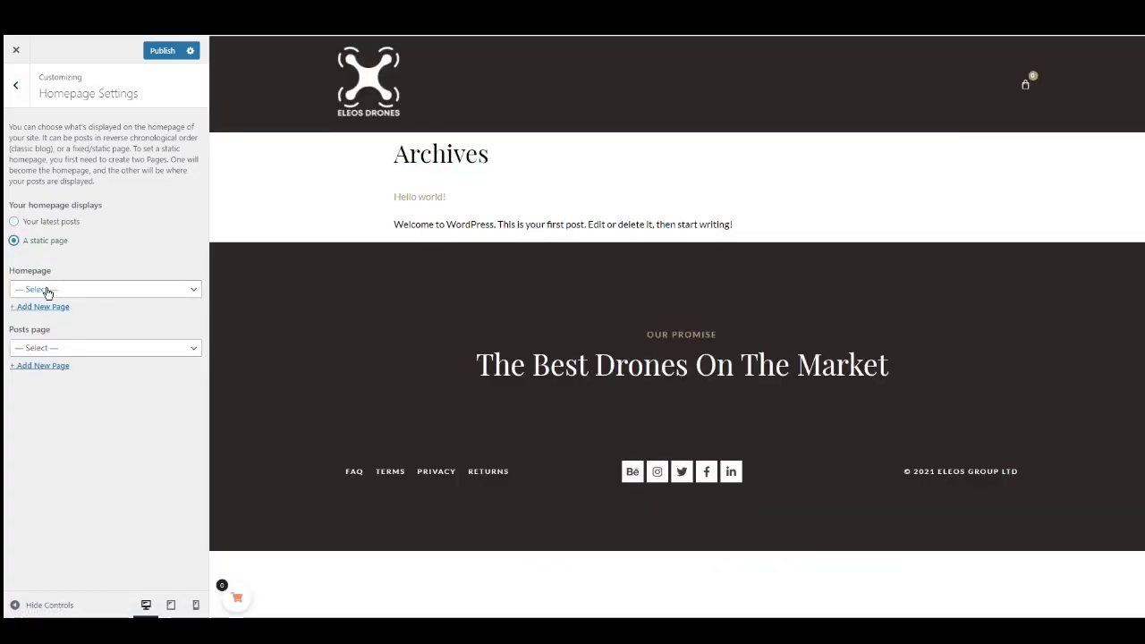
click(55, 295)
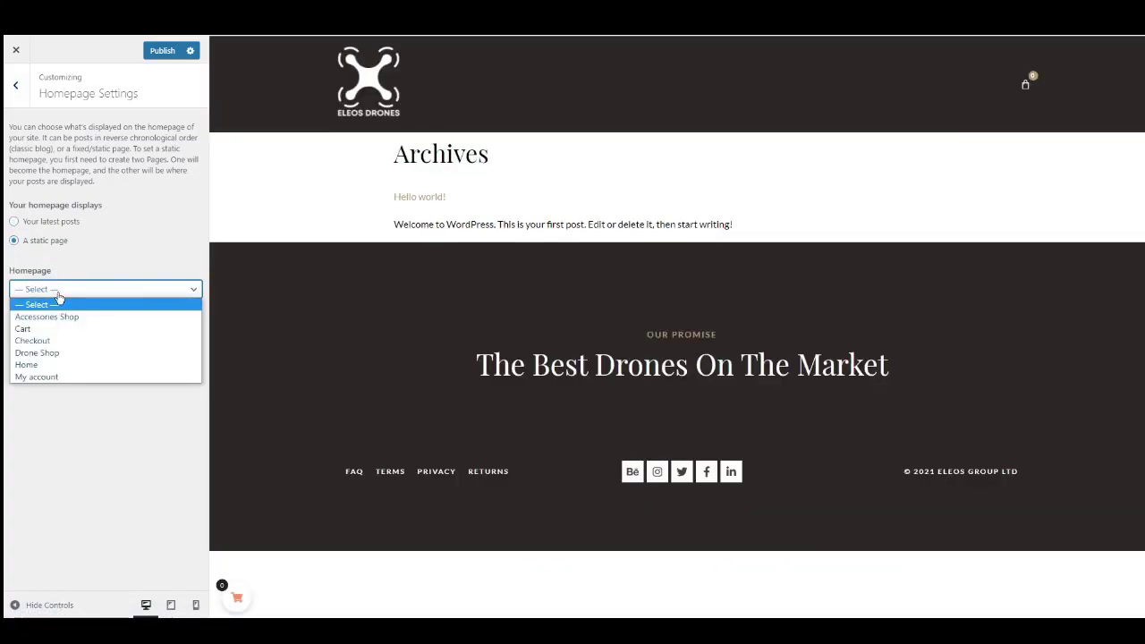
click(39, 365)
click(163, 53)
scroll(488, 252, down, 5)
scroll(488, 252, down, 10)
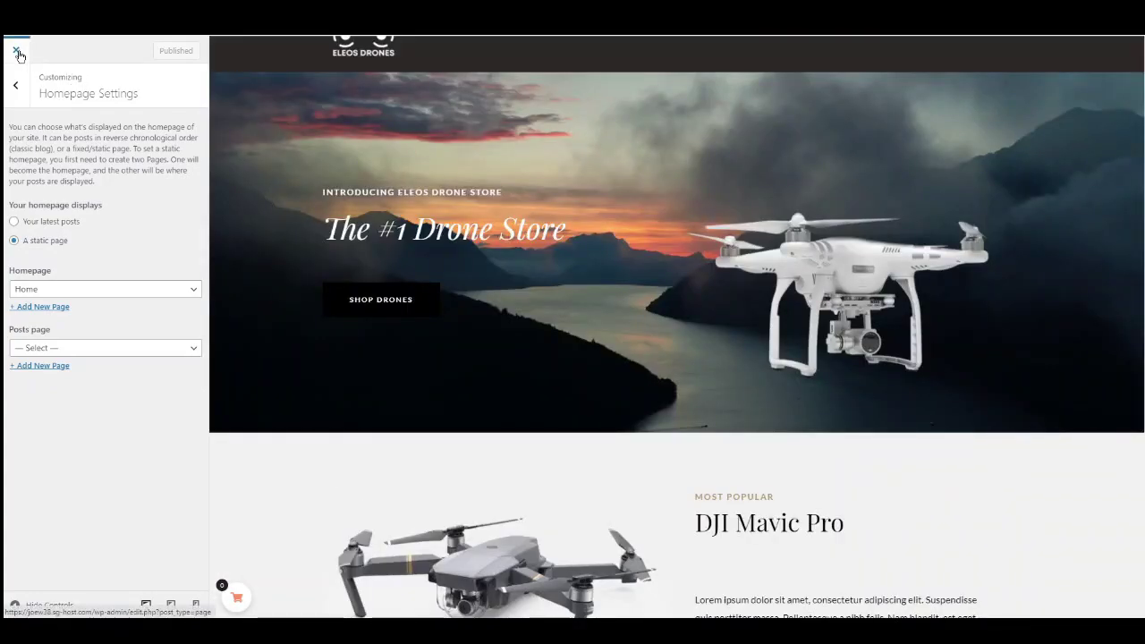
click(18, 53)
Step: Clear the existing cart page and checkout page assignments in WooCommerce's advanced page setup settings
mouse_move(60, 284)
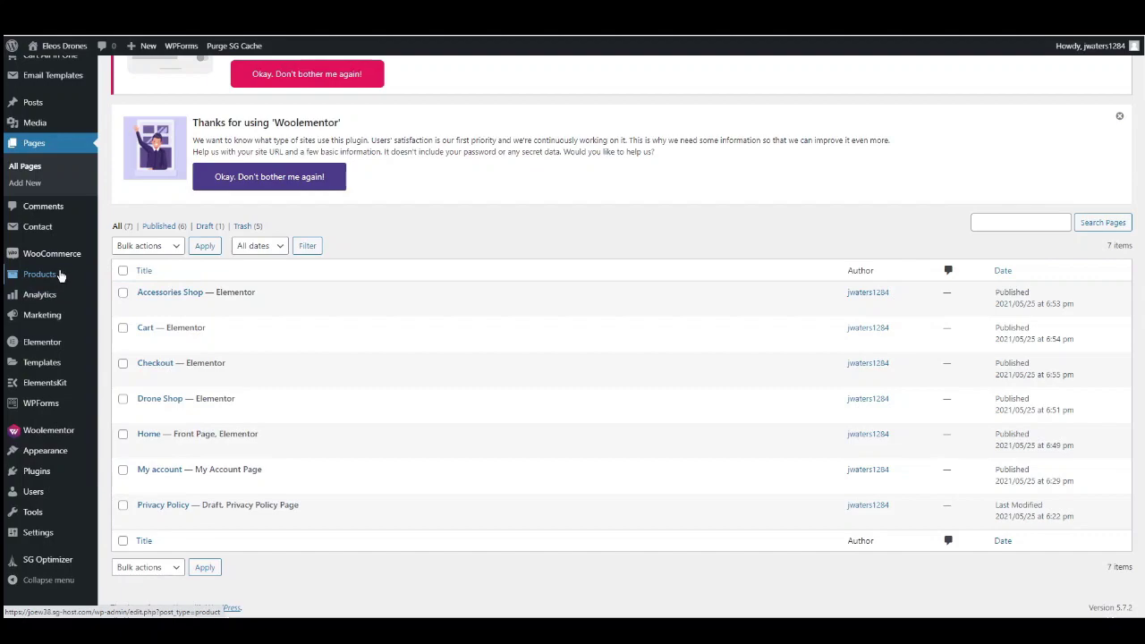
mouse_move(55, 265)
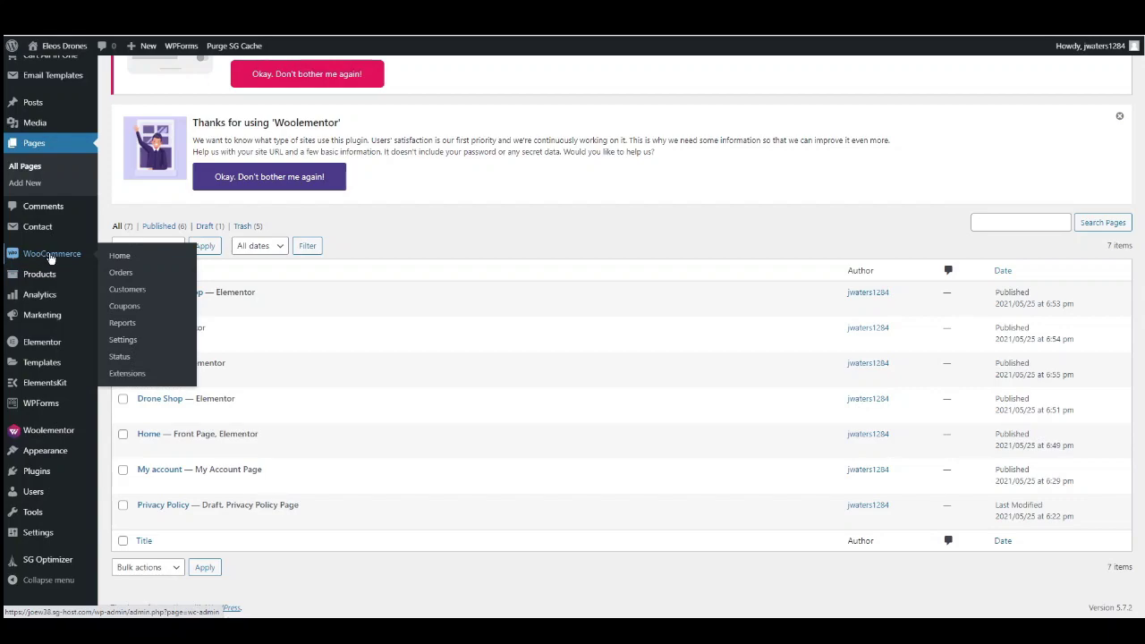
click(122, 339)
scroll(219, 268, down, 5)
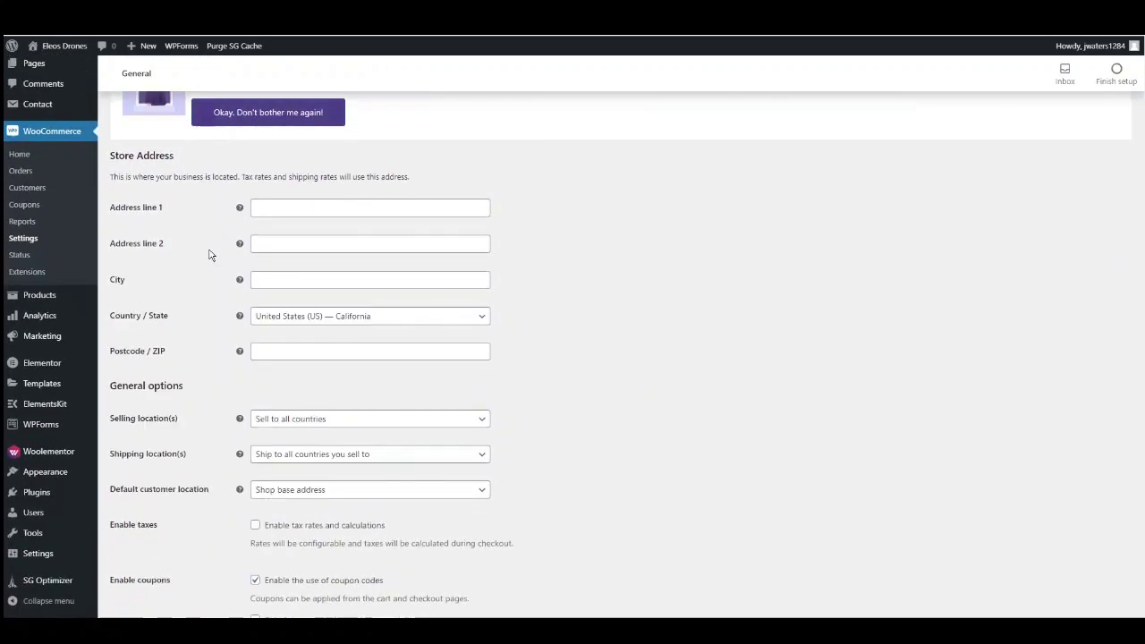
scroll(225, 292, up, 5)
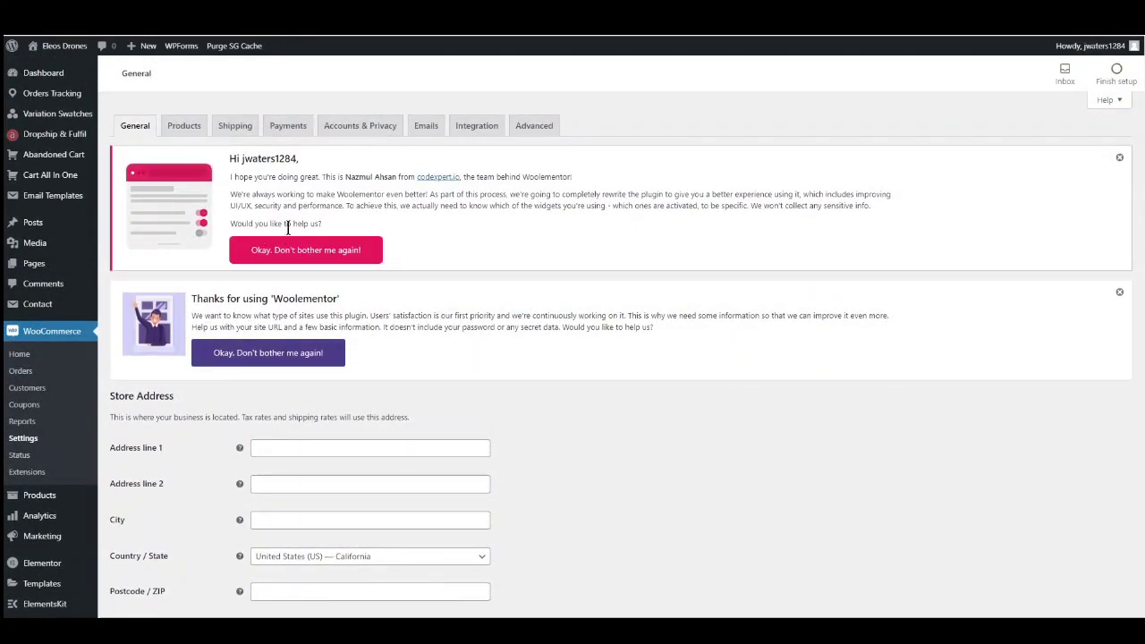
click(534, 126)
scroll(289, 227, down, 2)
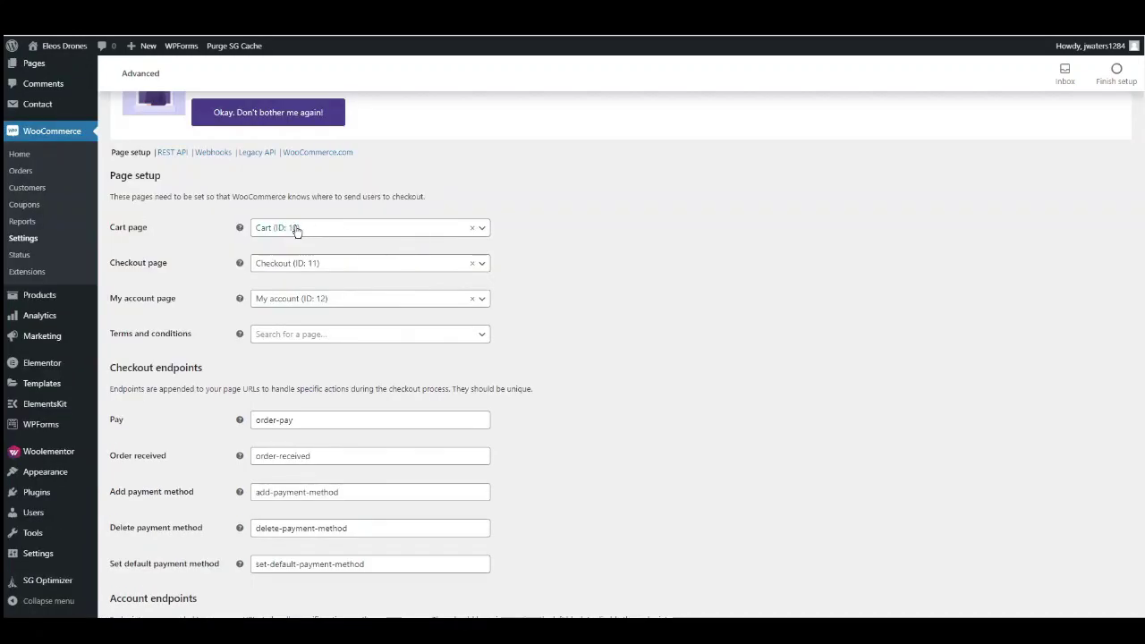
click(471, 227)
click(563, 284)
click(472, 266)
click(541, 266)
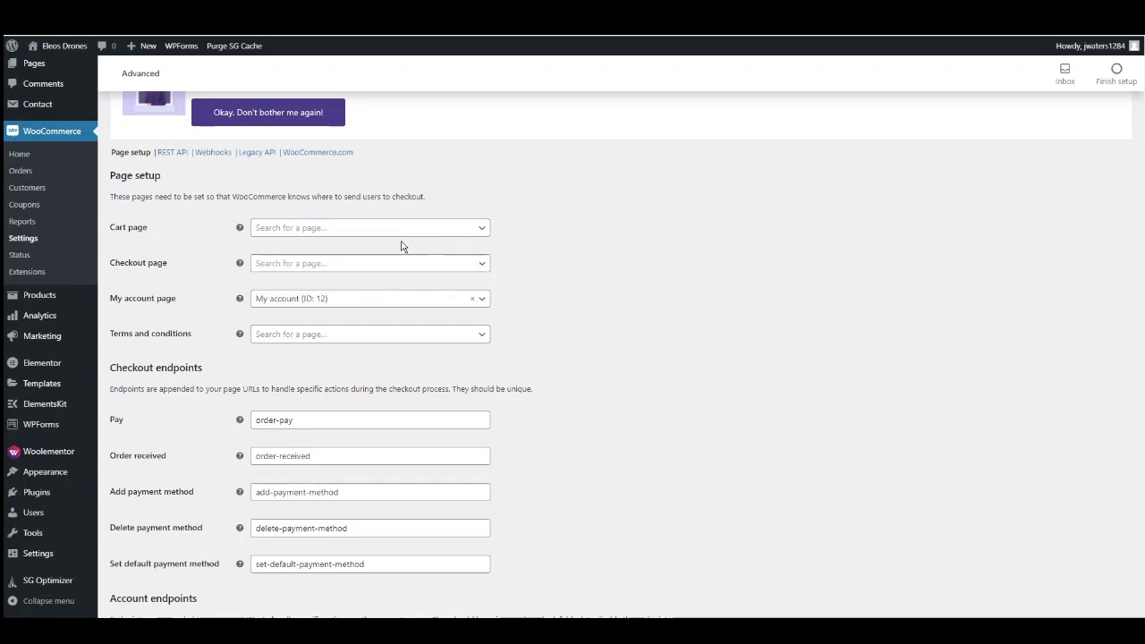
Step: Assign Cart (ID: 81) as the cart page and Checkout (ID: 86) as the checkout page, and save the settings
click(465, 228)
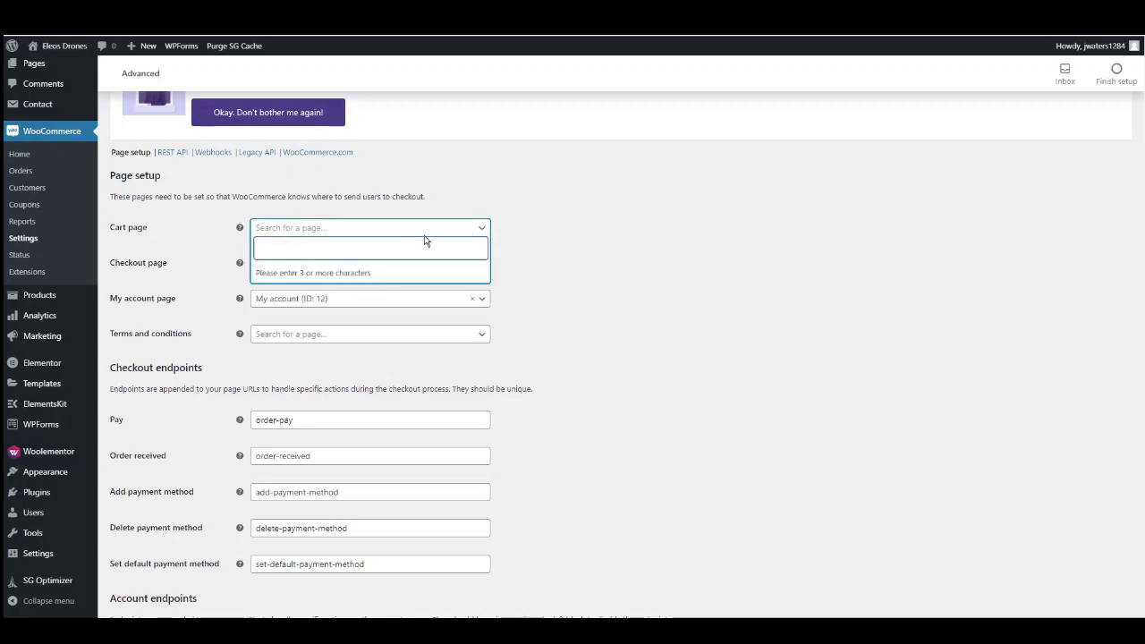
text(cart)
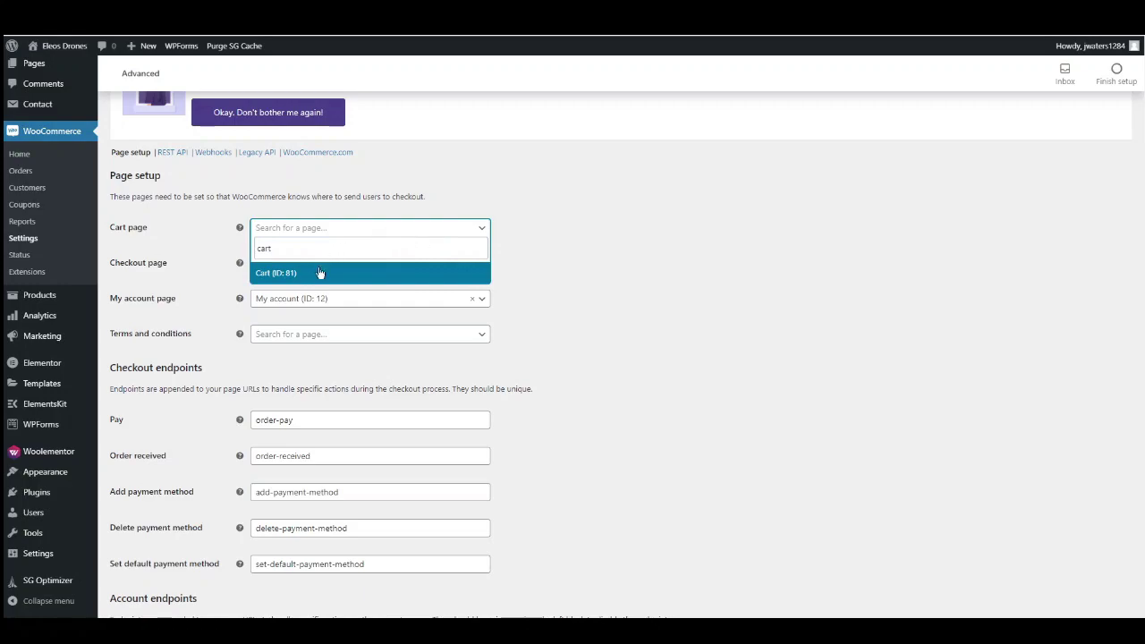
click(291, 274)
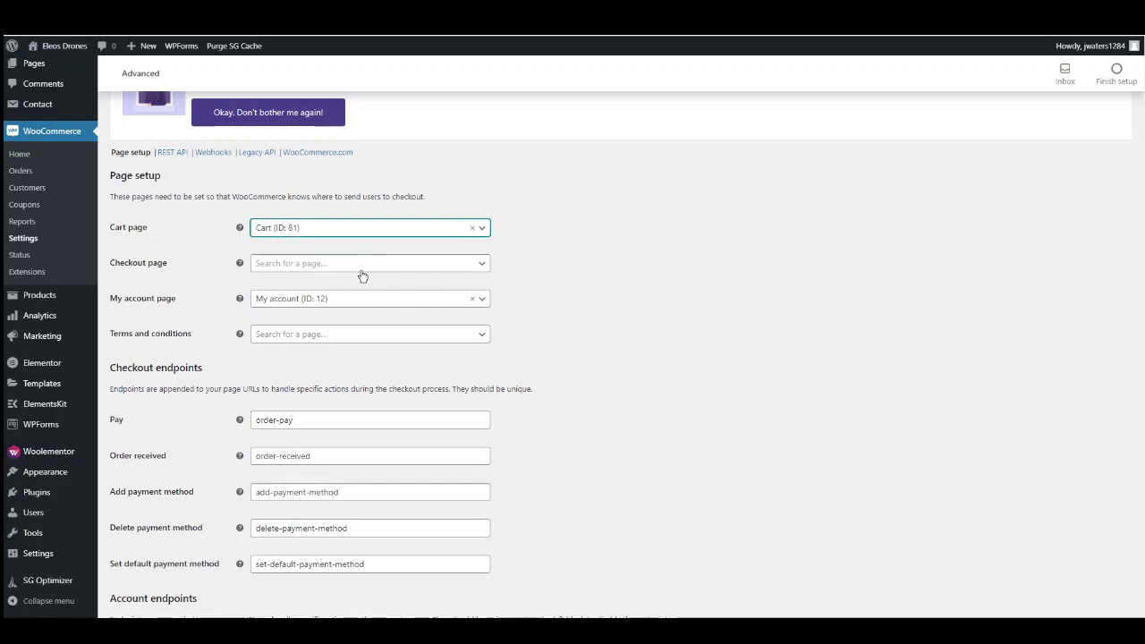
click(400, 268)
text(checko)
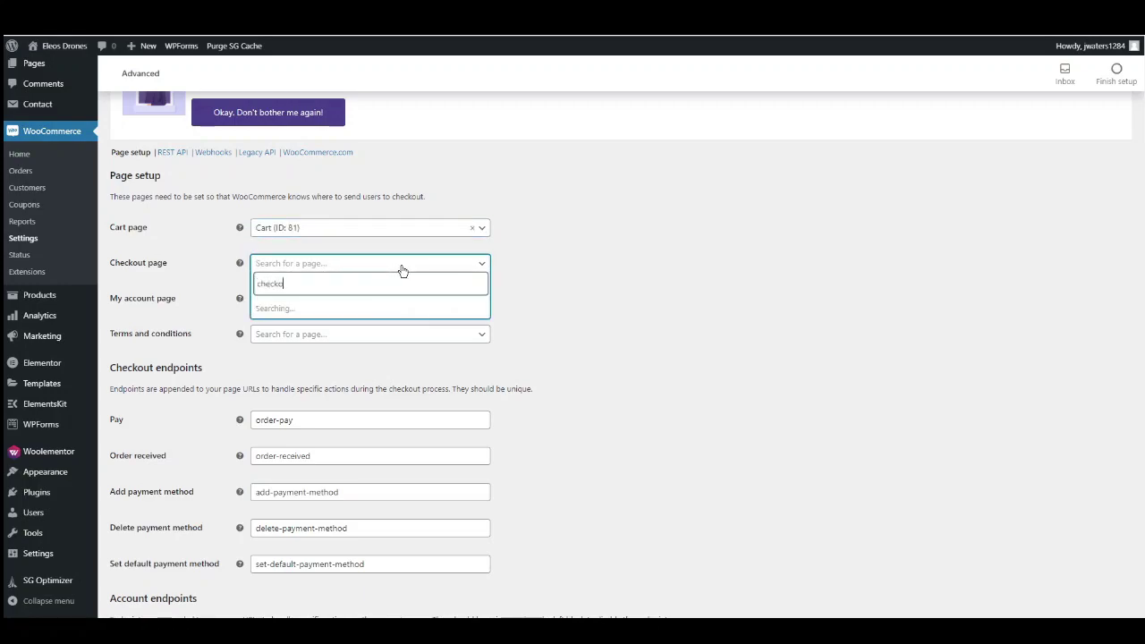
click(369, 308)
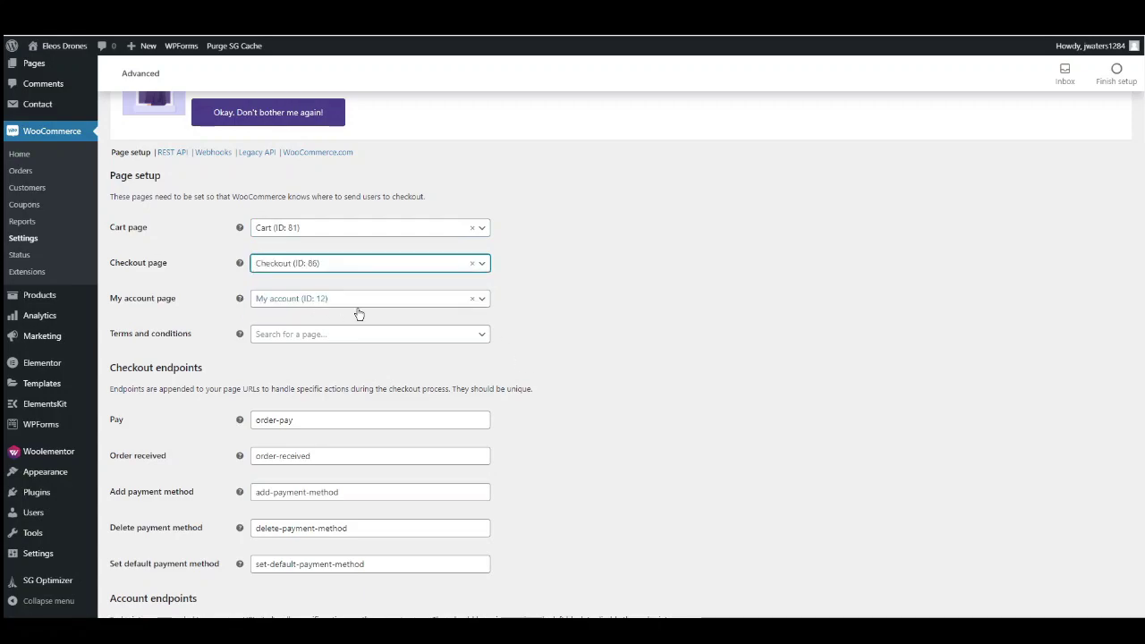
scroll(295, 352, down, 1)
scroll(291, 393, down, 5)
click(140, 556)
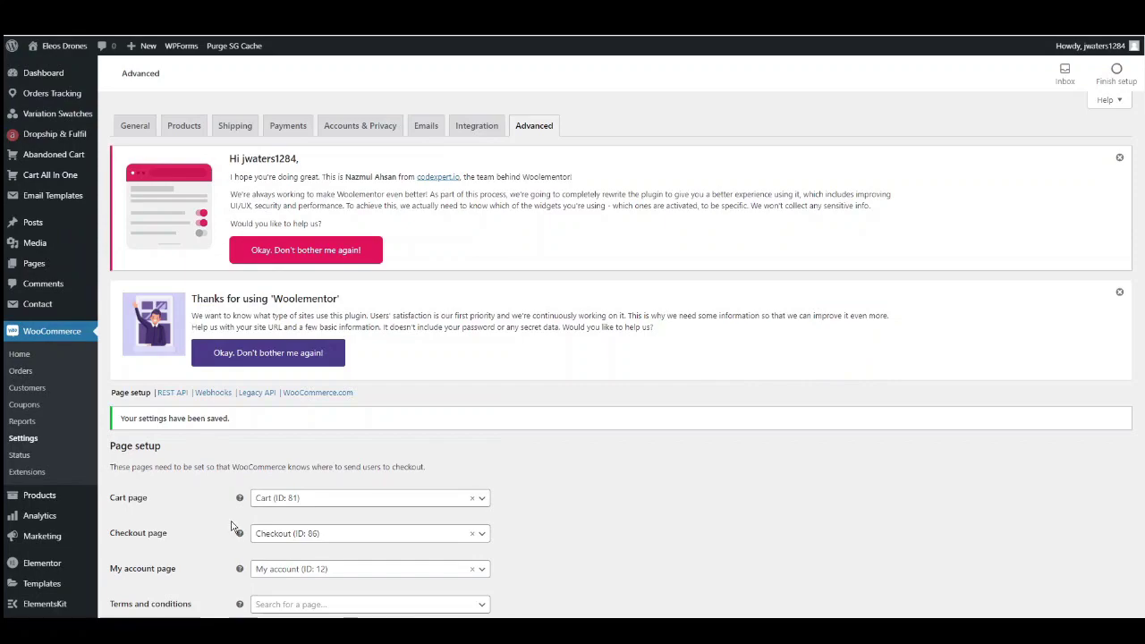
Step: Open the site's menu editor and remove the Cart and Checkout items from Menu 1
scroll(269, 506, down, 3)
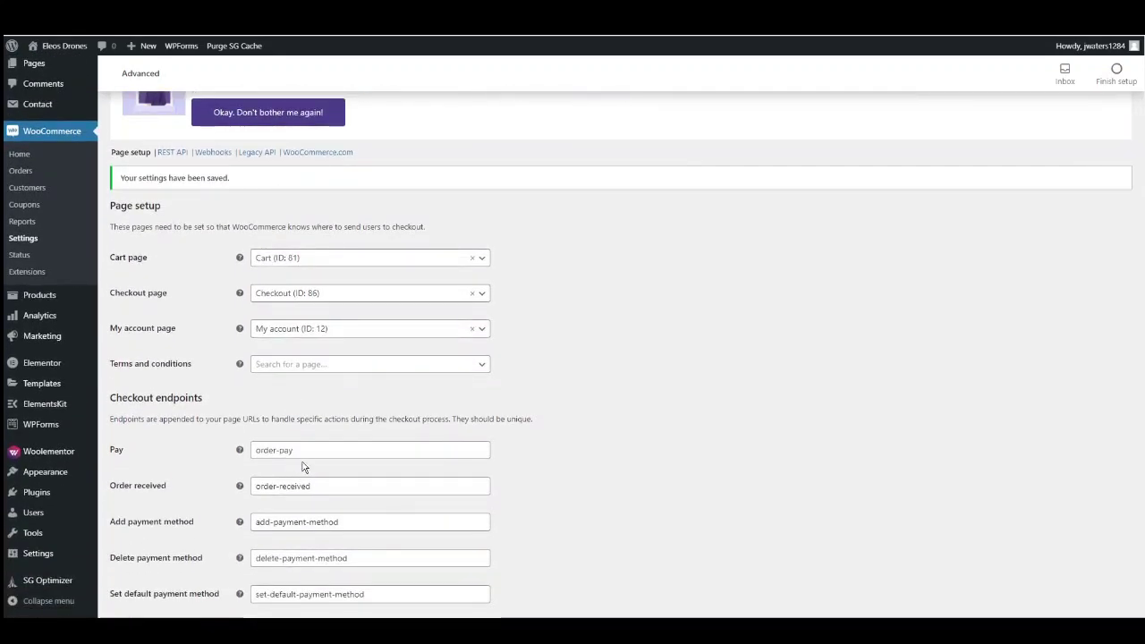
scroll(210, 381, up, 1)
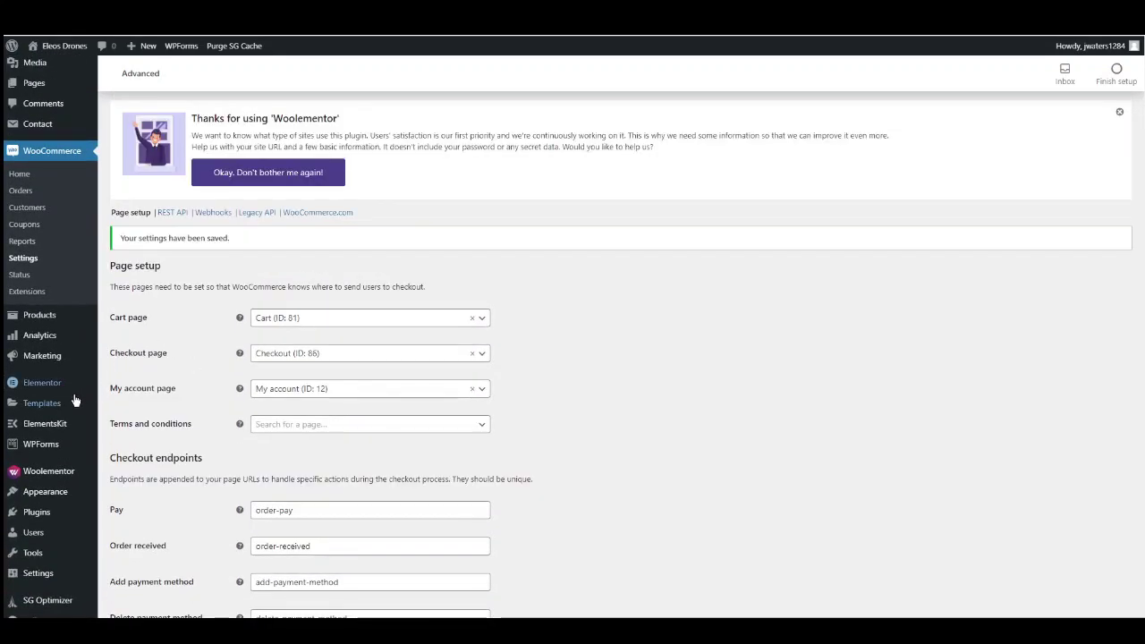
scroll(61, 403, down, 1)
mouse_move(62, 407)
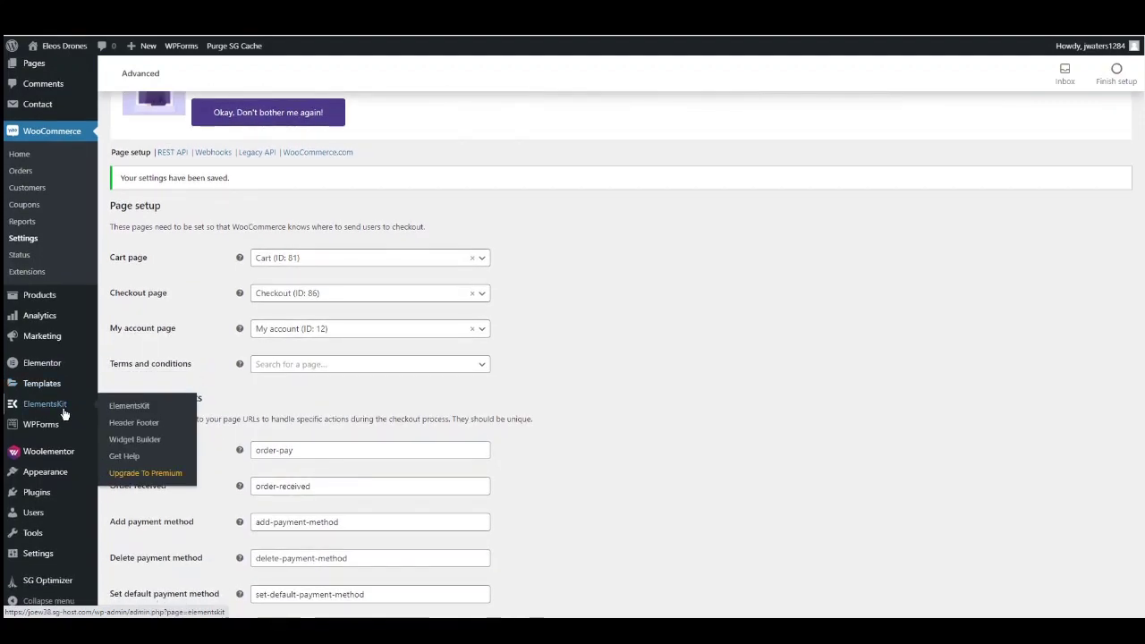
mouse_move(43, 477)
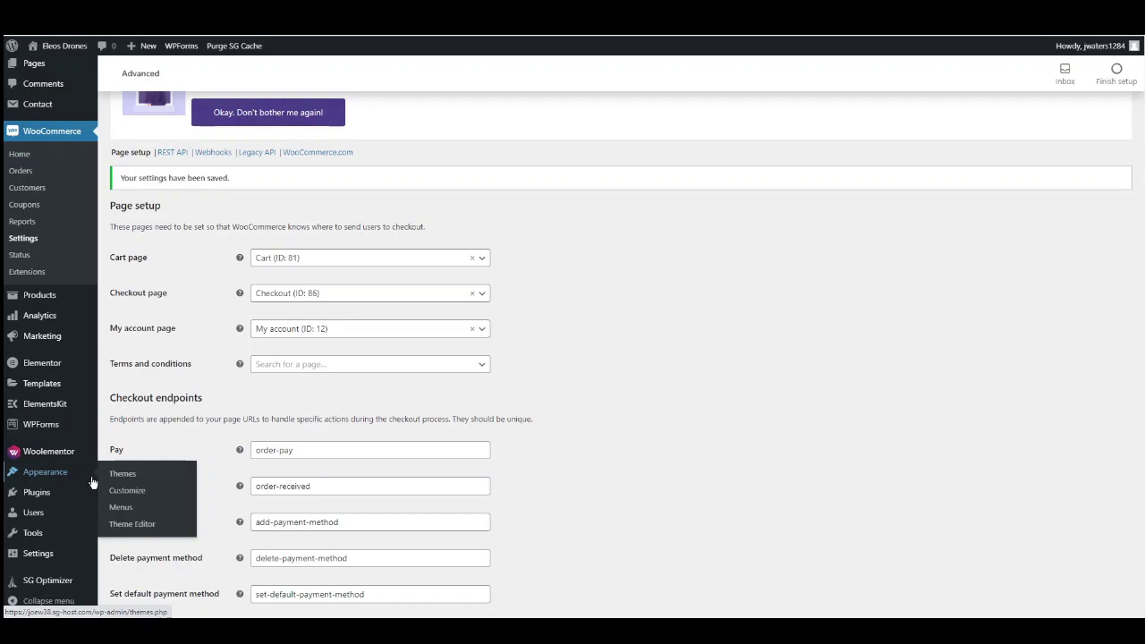
click(123, 507)
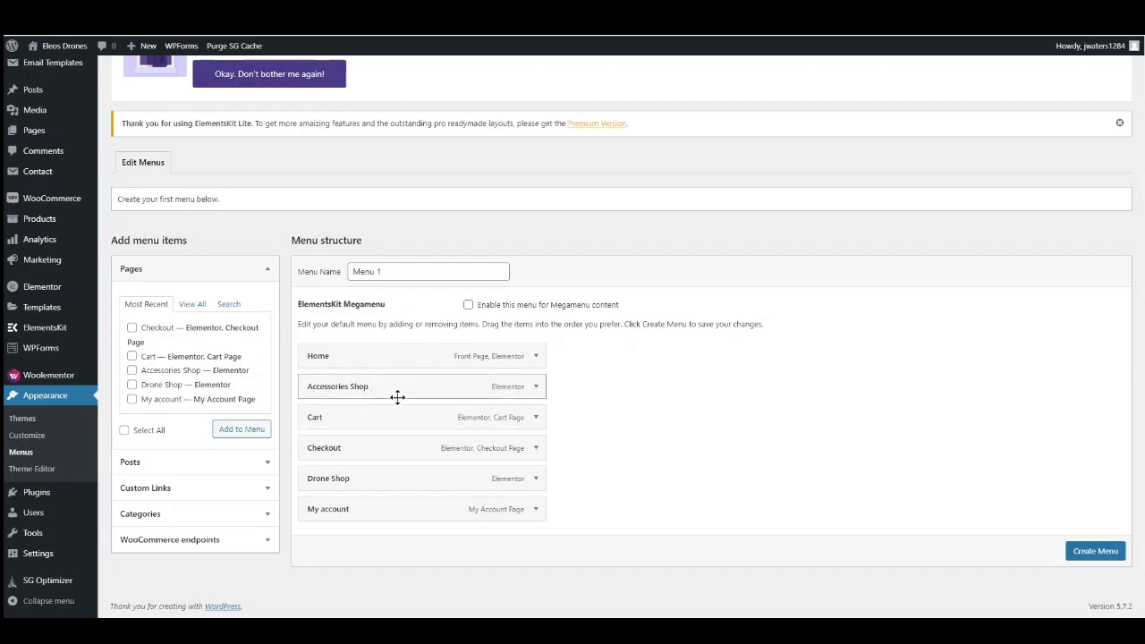
click(536, 420)
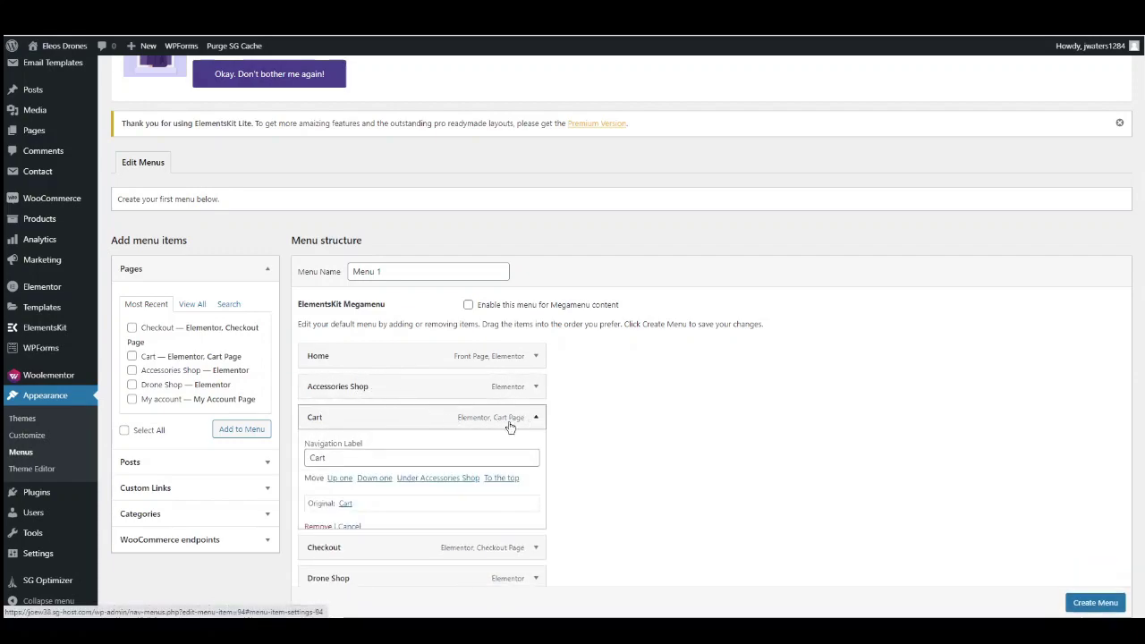
click(329, 527)
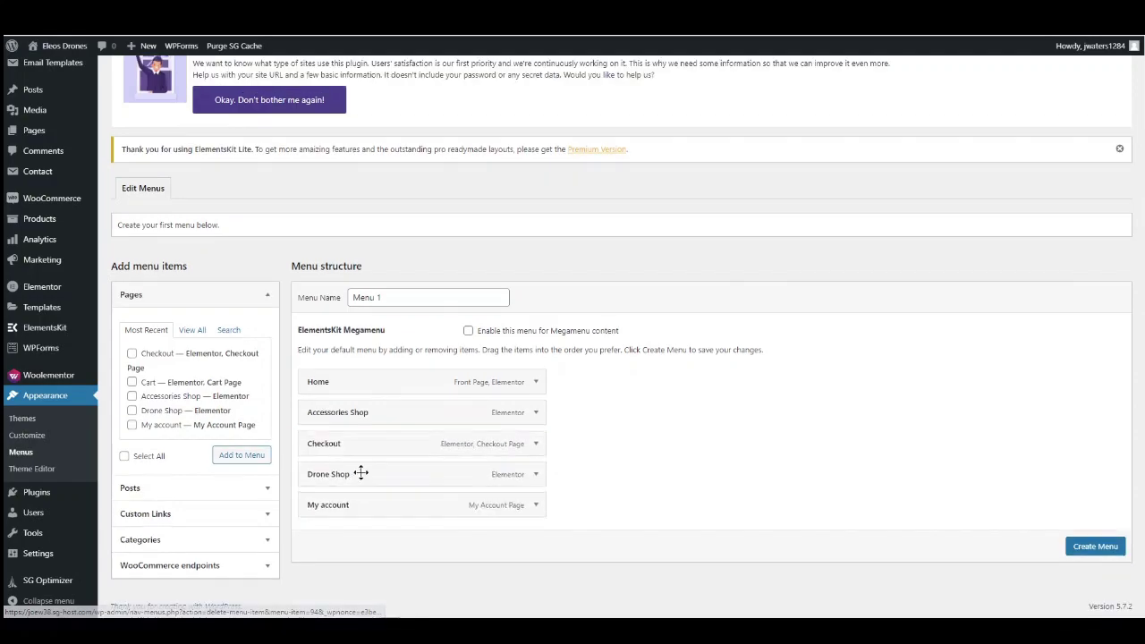
click(535, 445)
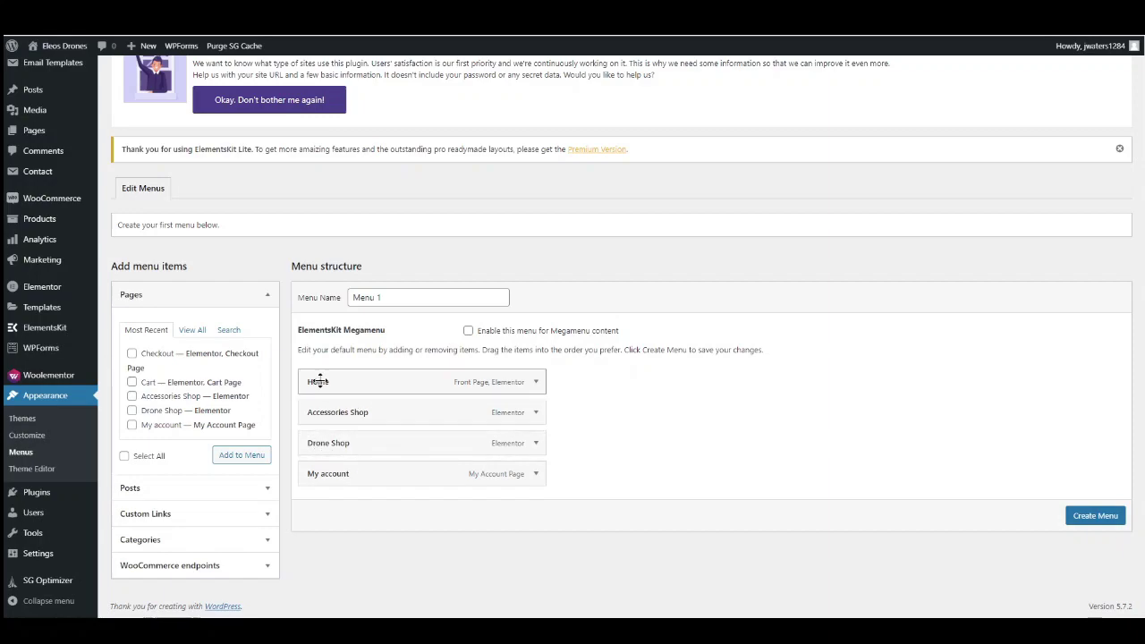
Step: Add a custom link to Menu 1 with the URL "#" and the link text "Shop"
click(166, 515)
click(191, 420)
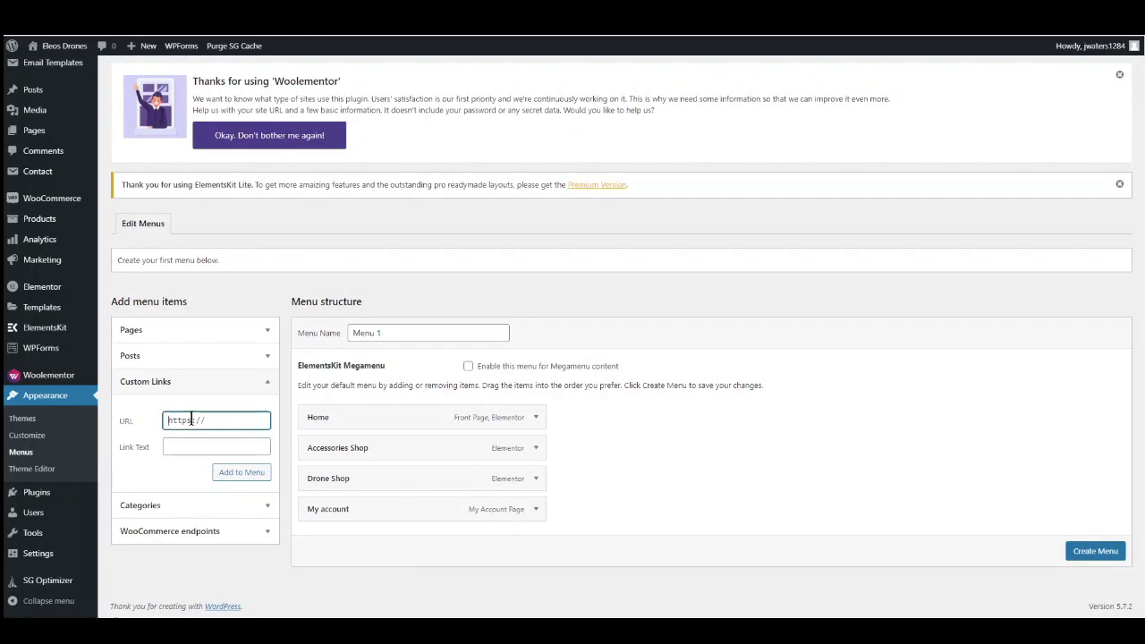
click(192, 447)
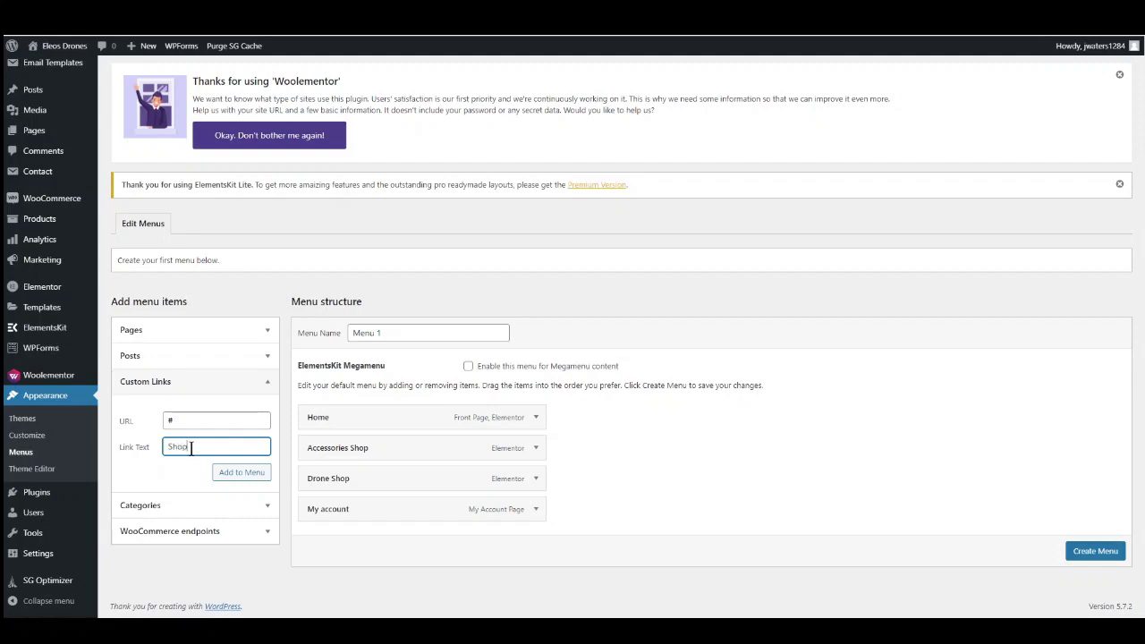
click(238, 471)
Step: Move Shop directly below Home and nest Drone Shop and Accessories Shop under it as sub items, with Drone Shop first
scroll(343, 451, down, 1)
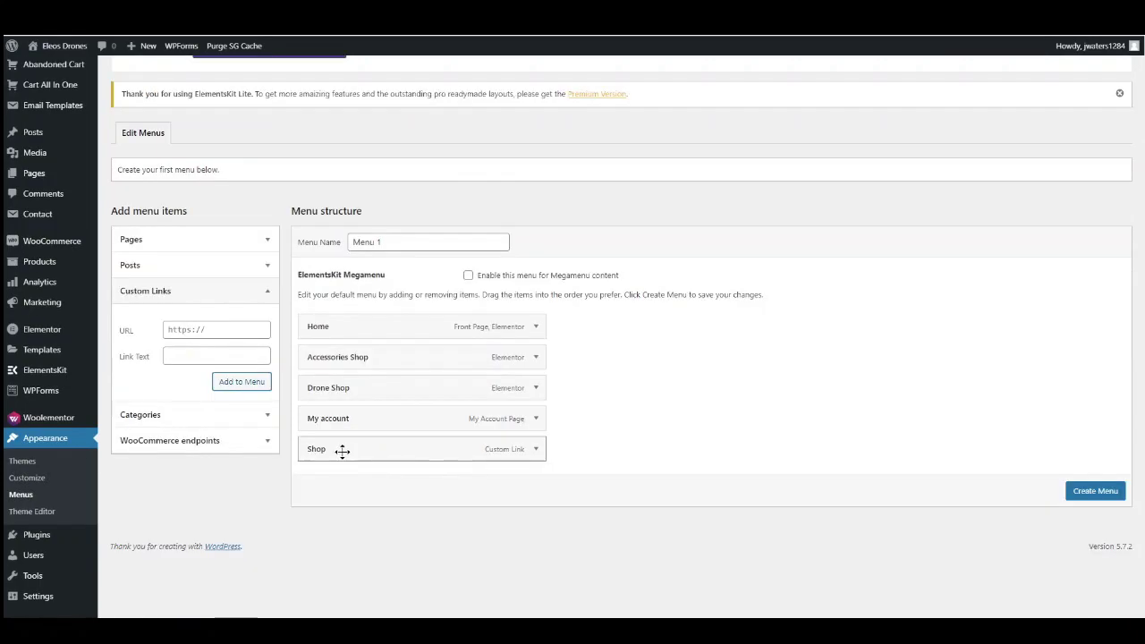
drag(342, 452, 329, 360)
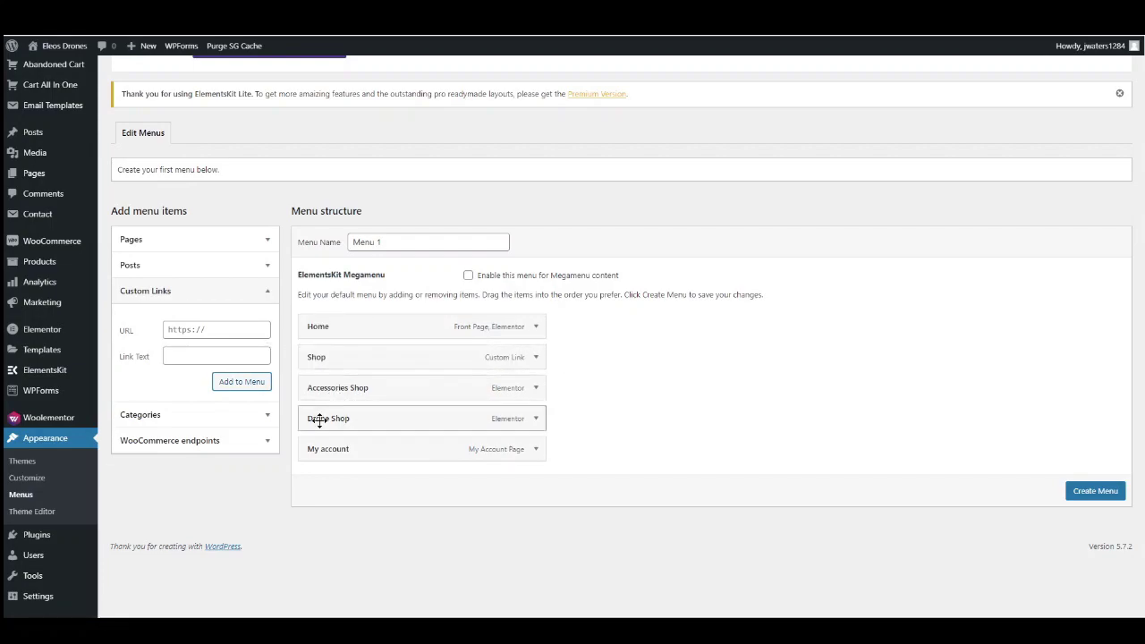
mouse_move(321, 420)
mouse_down()
mouse_move(309, 389)
mouse_move(330, 370)
mouse_move(332, 387)
mouse_move(349, 387)
mouse_move(344, 413)
mouse_move(326, 414)
mouse_up()
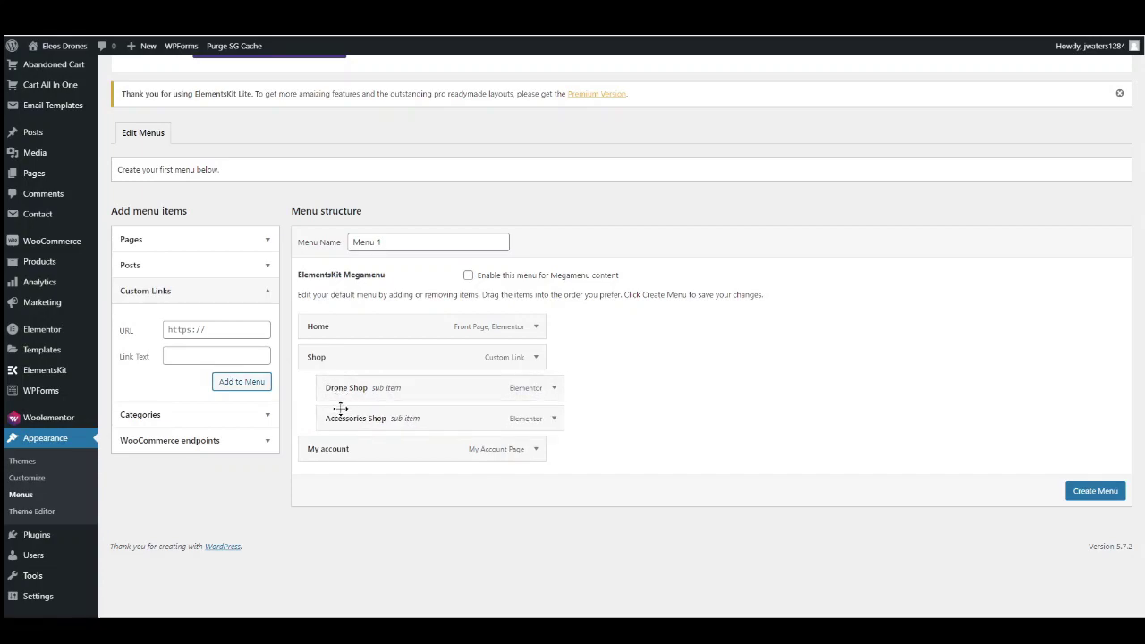
Step: Create Menu 1, assign it to the Primary display location and save it
click(1084, 497)
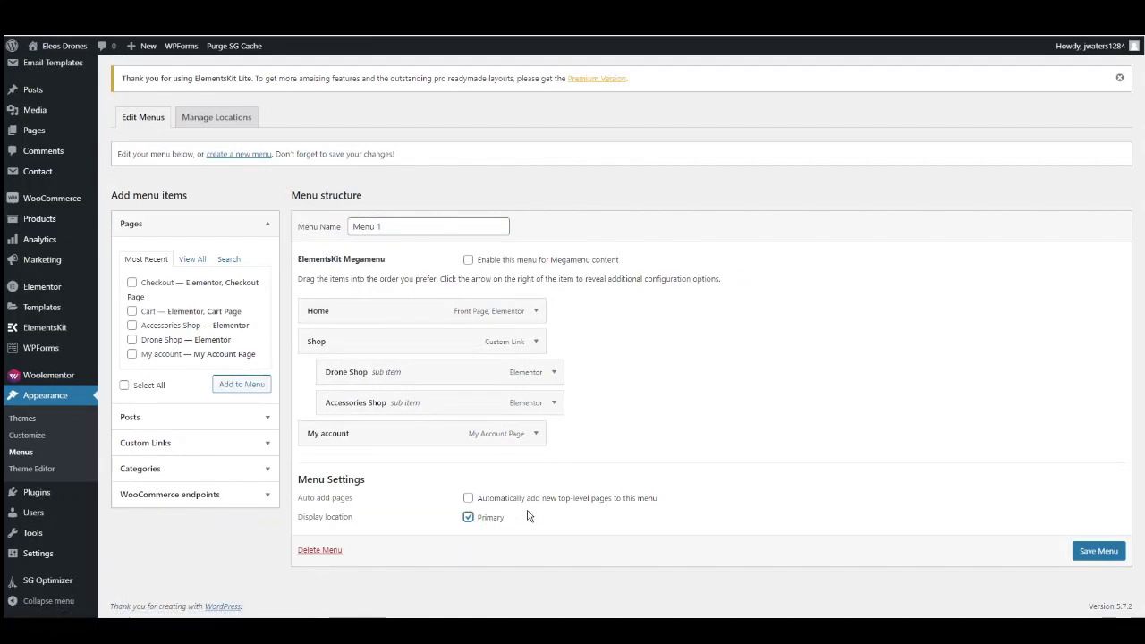
click(1098, 551)
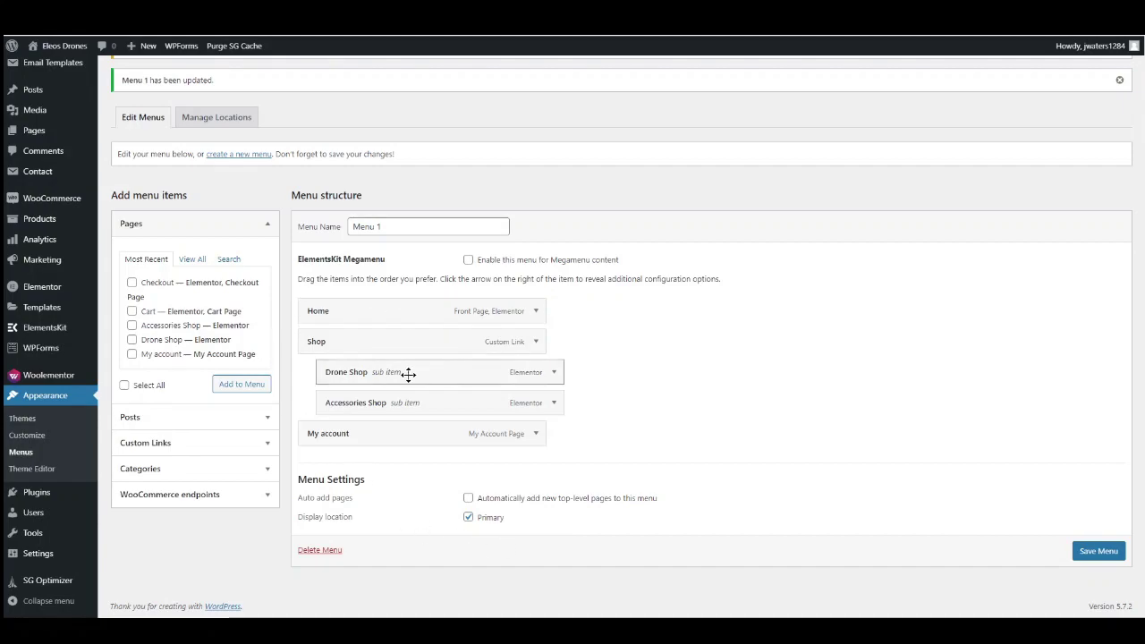
Step: Visit the live Eleos Drones site and look through the homepage sections from top to bottom
scroll(408, 377, up, 4)
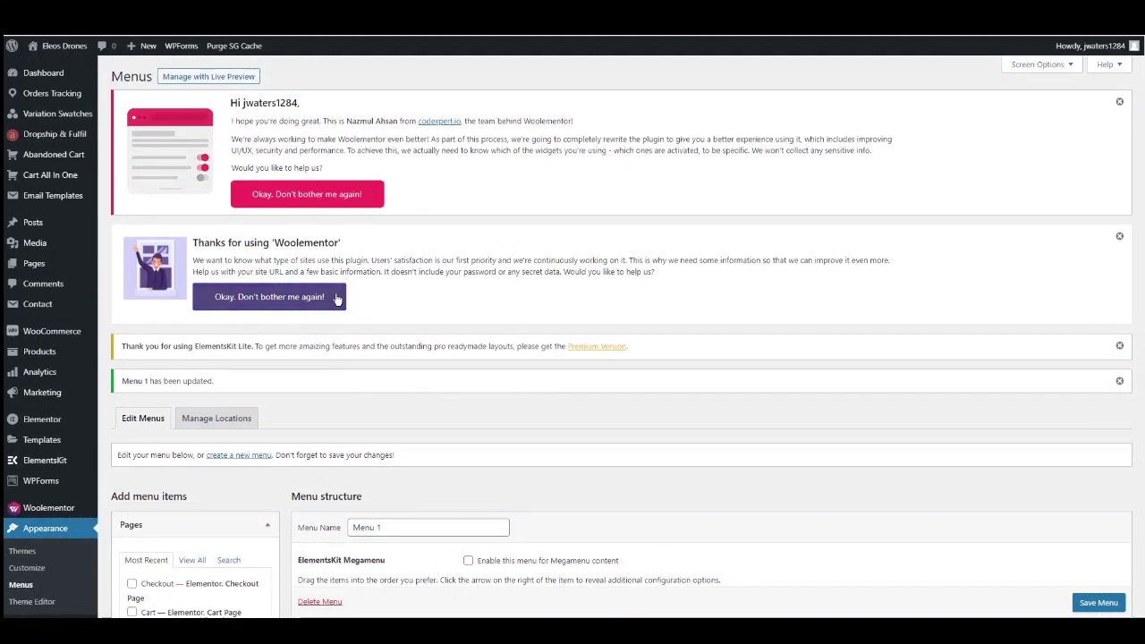
mouse_move(64, 53)
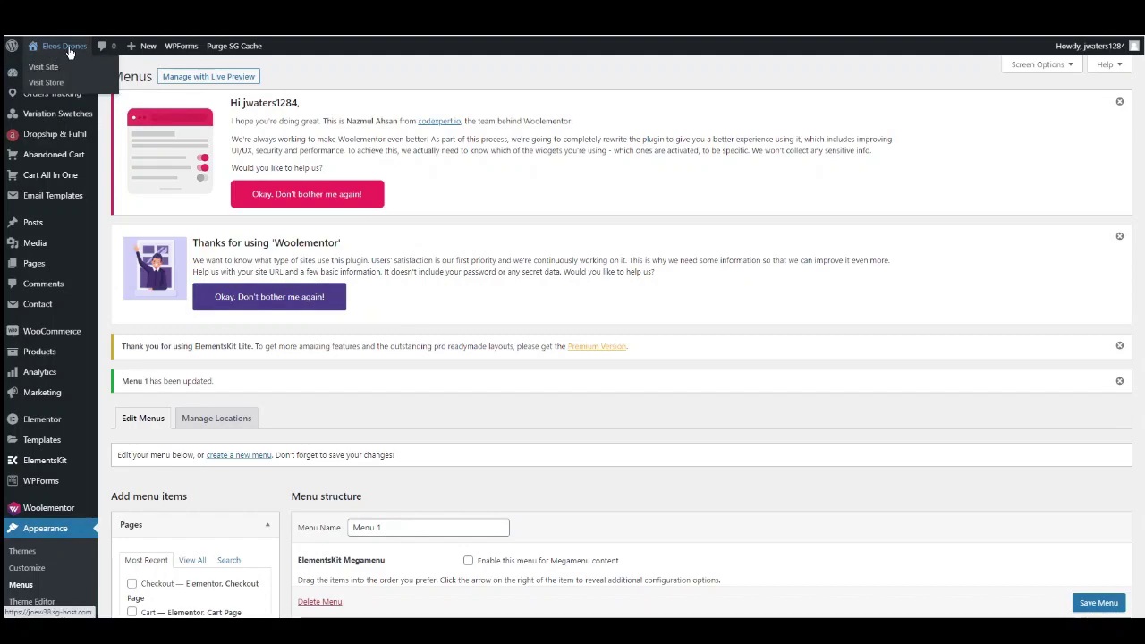
click(63, 47)
scroll(477, 322, down, 6)
scroll(460, 273, down, 9)
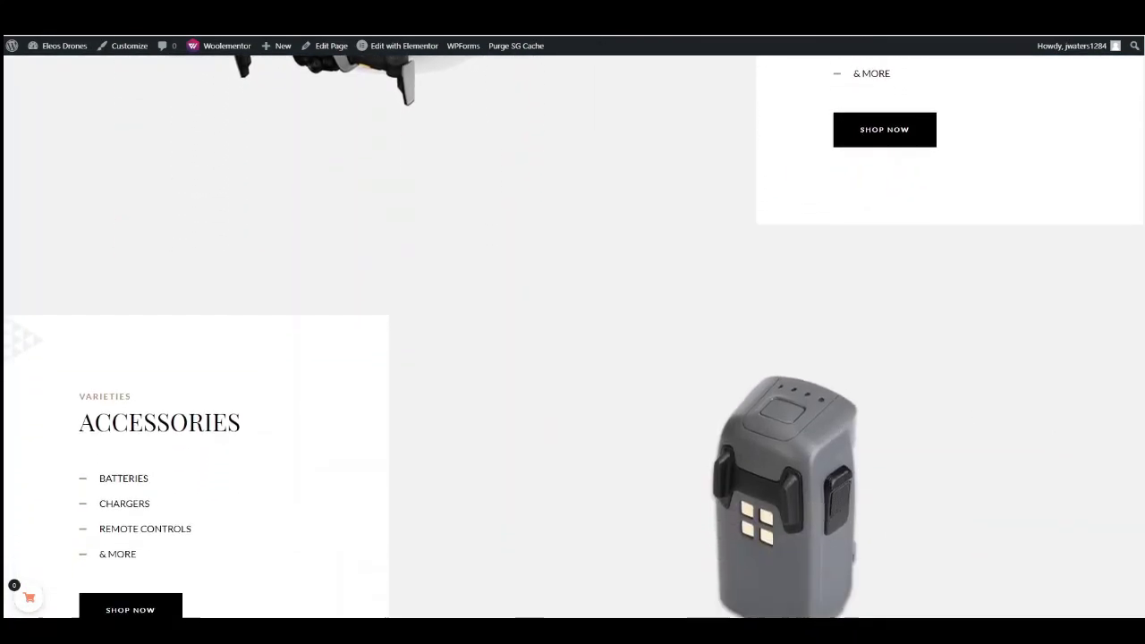
scroll(1138, 429, down, 4)
scroll(1139, 462, up, 5)
scroll(1137, 415, up, 10)
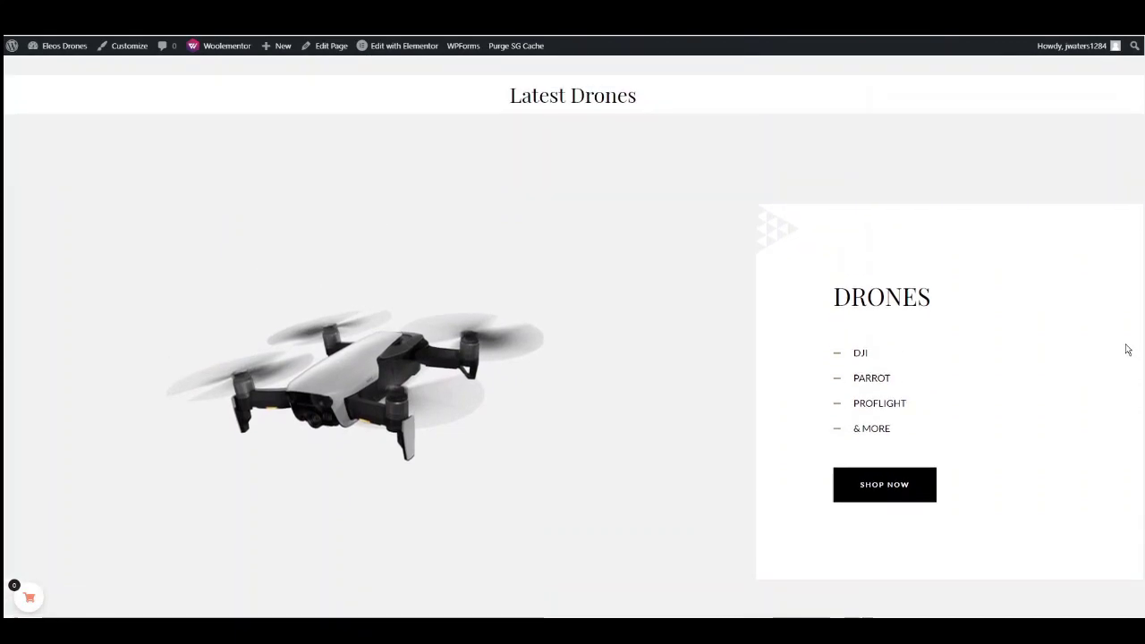
scroll(1129, 192, up, 3)
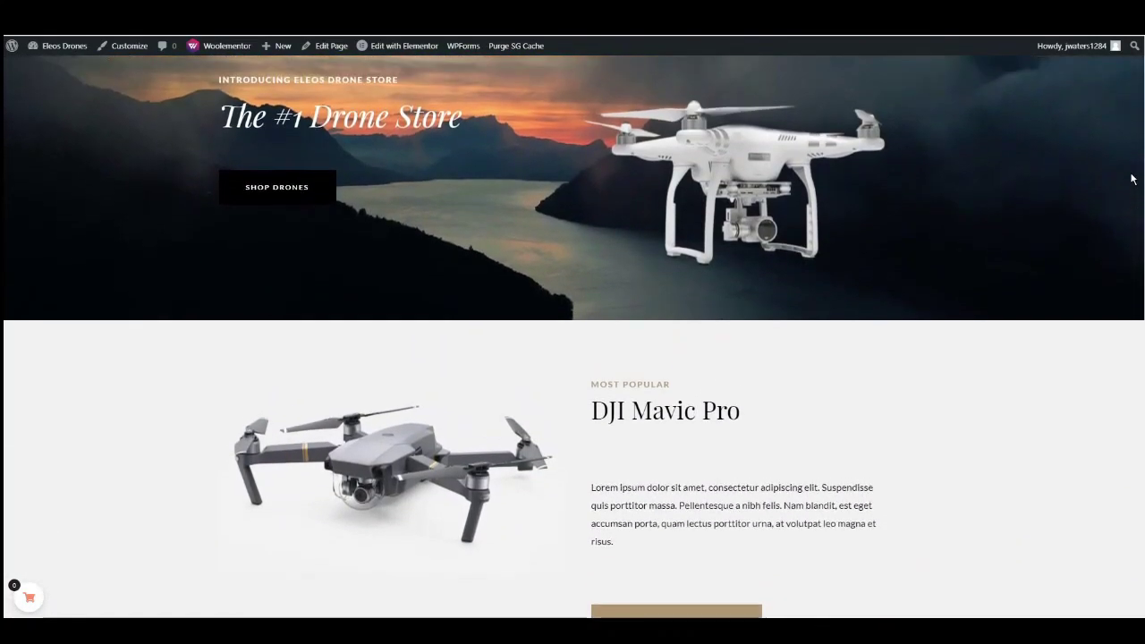
Step: Visit the Drone Shop page through the site's Shop menu and look at its layout
mouse_move(562, 109)
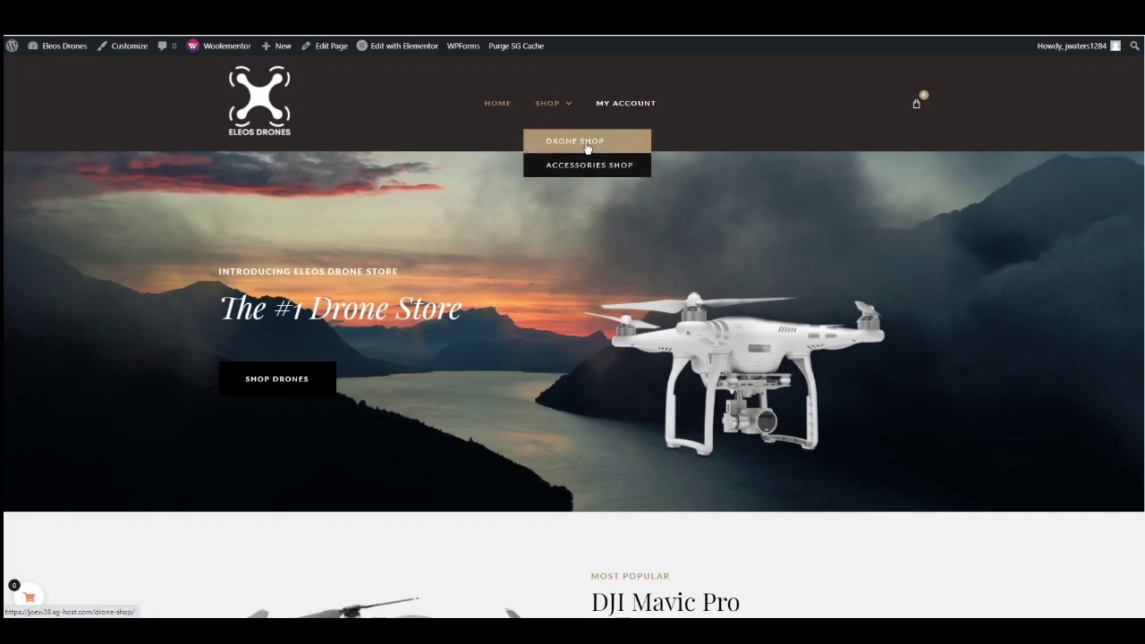
click(573, 143)
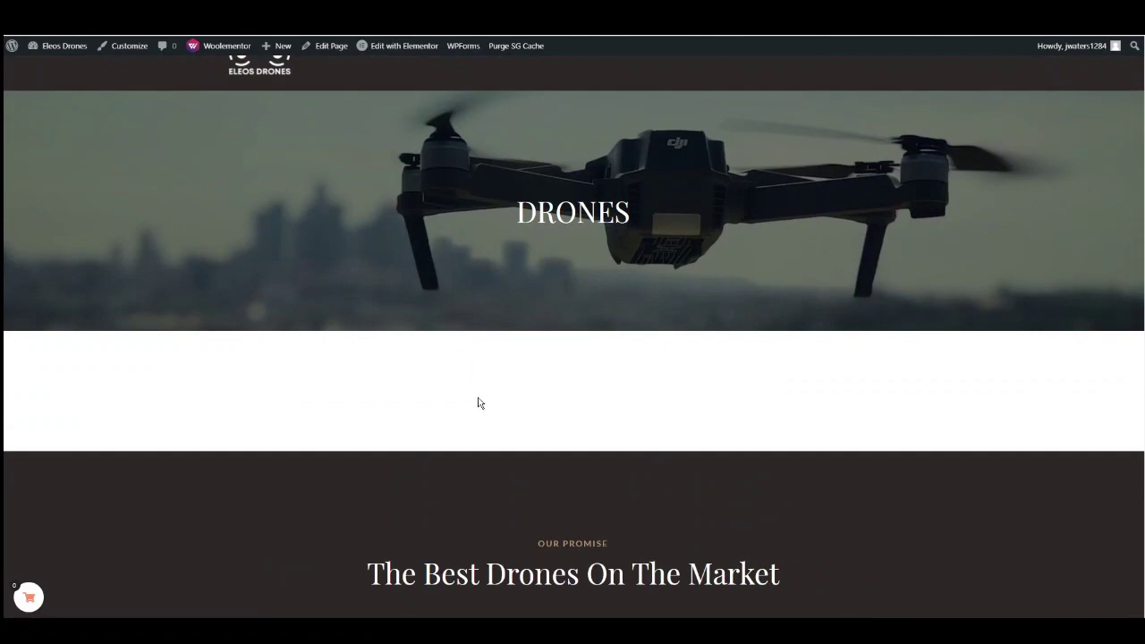
scroll(439, 352, up, 1)
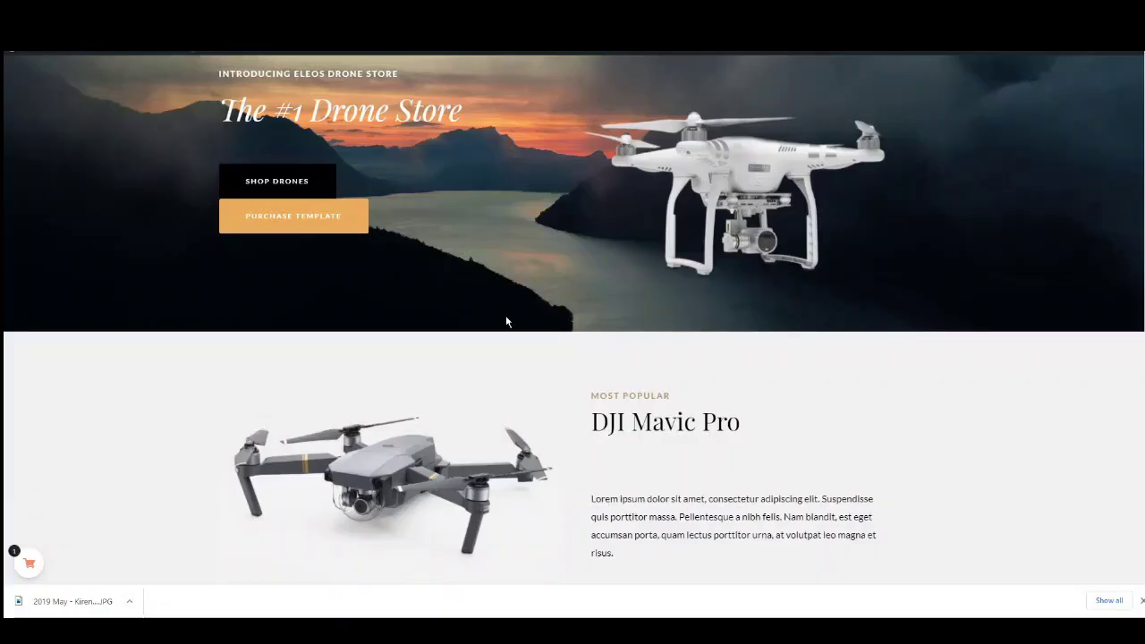
Step: Browse the finished demo store's homepage and its Drones shop with the imported products
scroll(505, 322, down, 4)
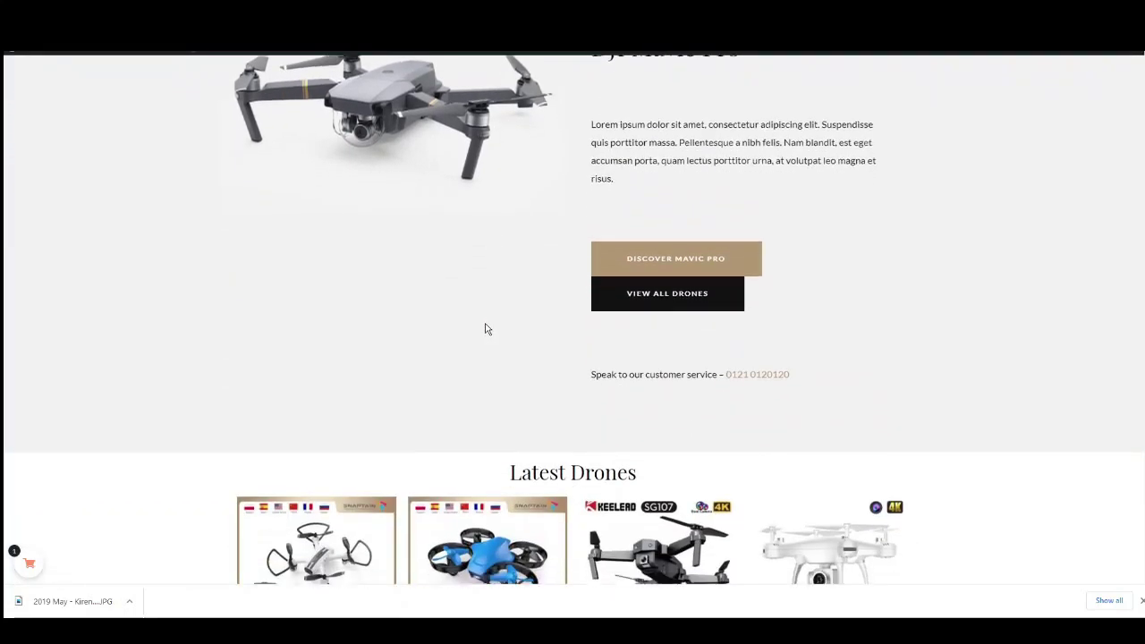
scroll(487, 330, down, 3)
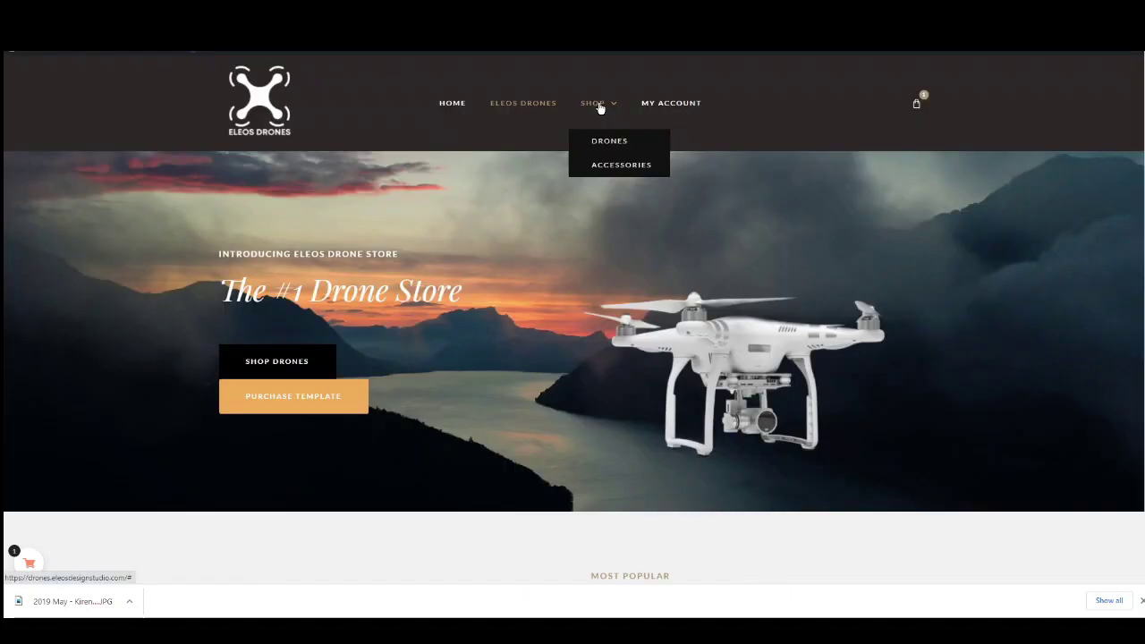
click(608, 138)
scroll(544, 283, down, 4)
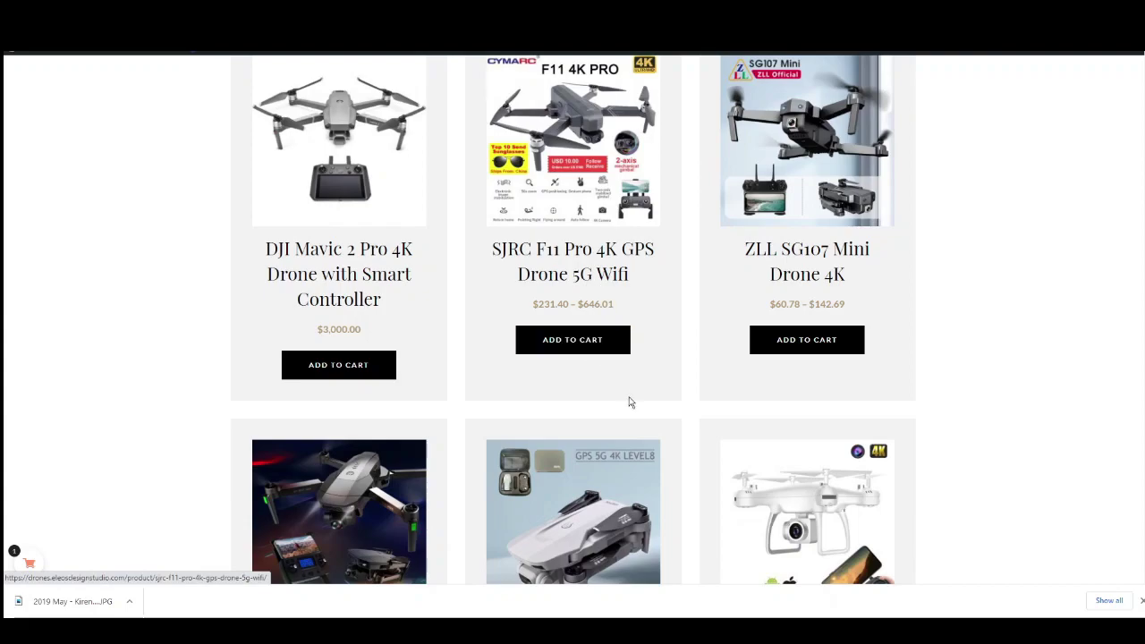
Step: Add the SJRC F11 Pro 4K GPS Drone 5G Wifi (4K Pro 1B CB, China) in place of the SNAPTAIN drone, and proceed to checkout
click(571, 347)
scroll(470, 309, down, 3)
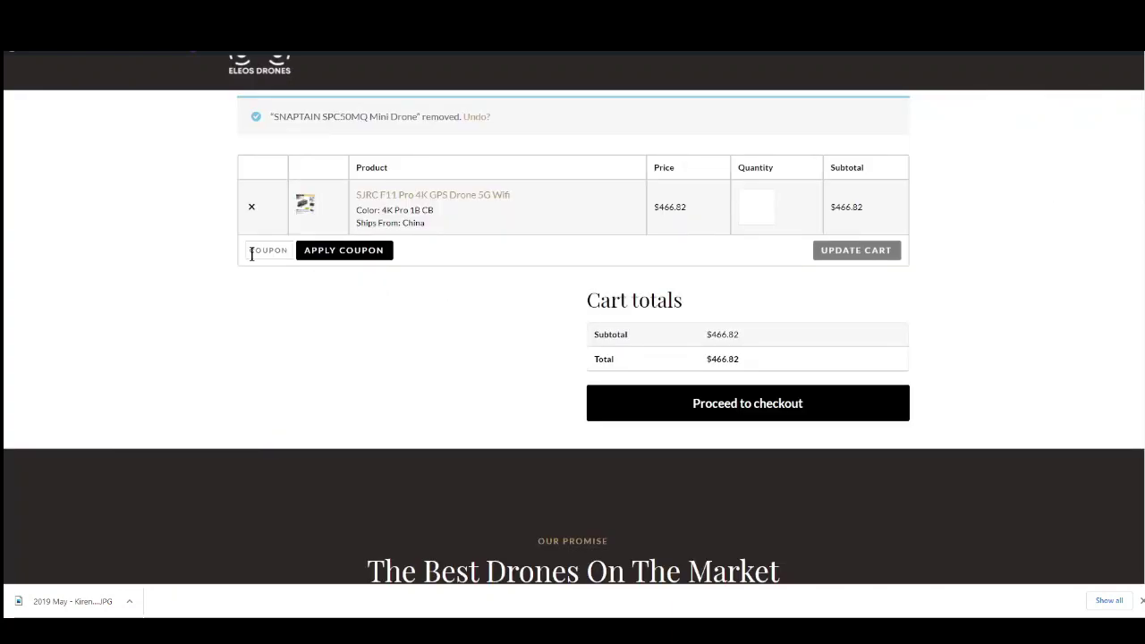
click(741, 404)
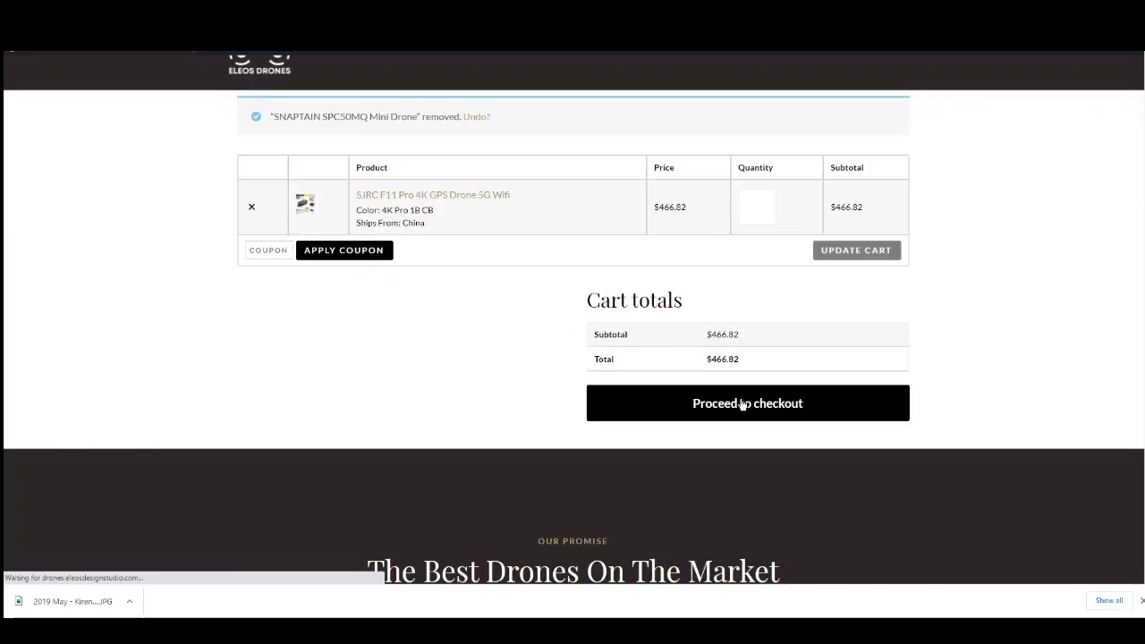
scroll(450, 277, down, 4)
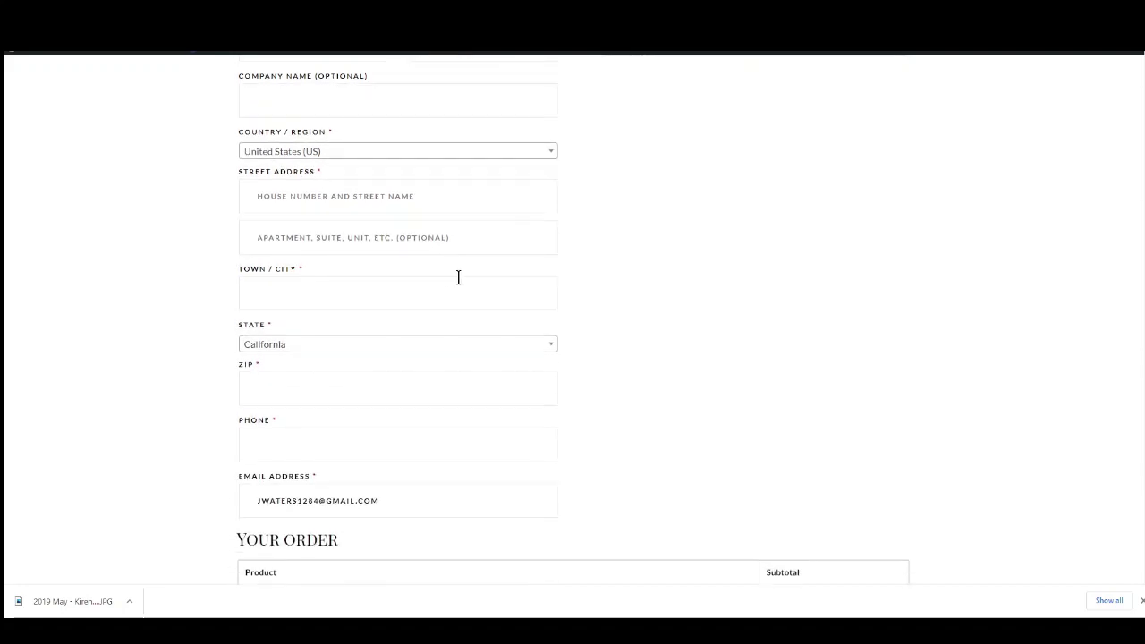
scroll(495, 298, up, 5)
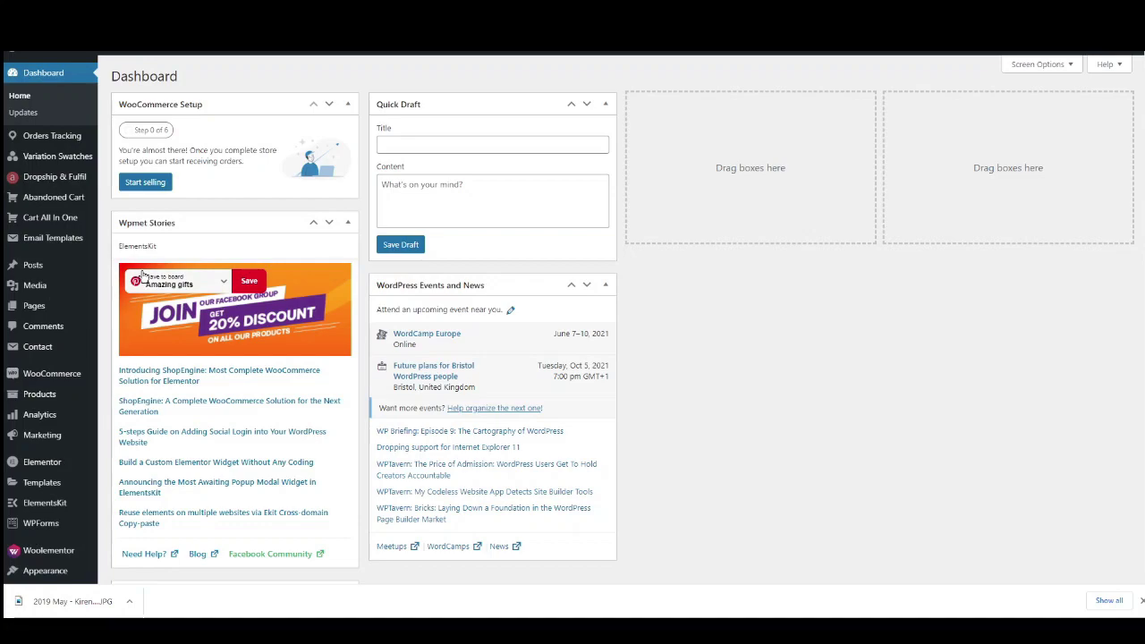
Step: In the Dropship & Fulfil product price settings, set the exchange rate to 0.72 with a 200% regular price increase, and save
click(56, 180)
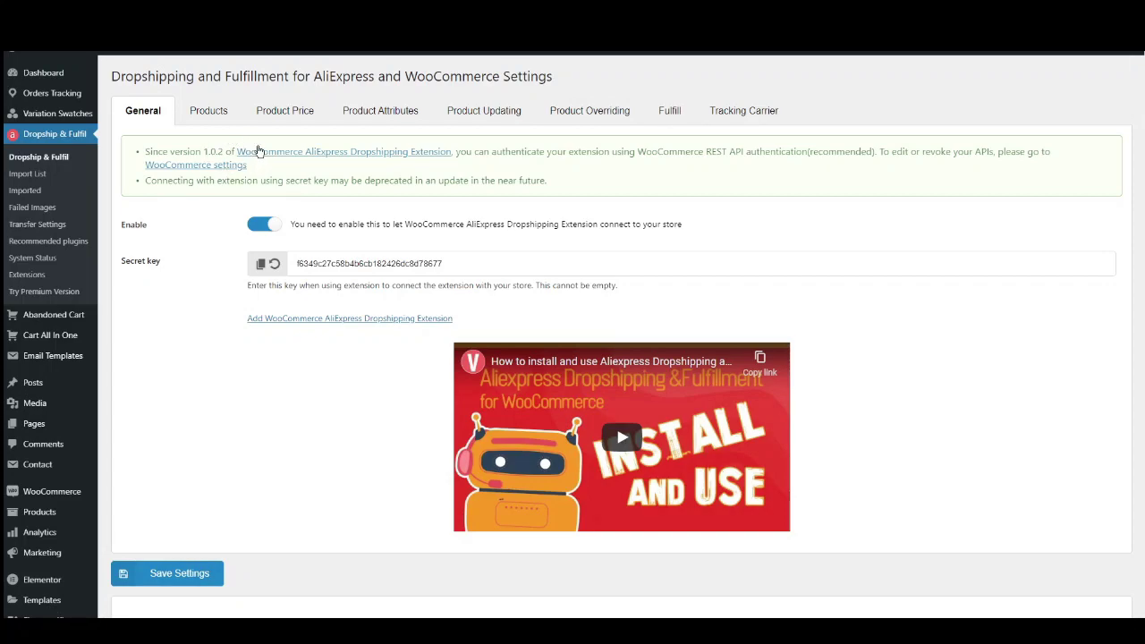
click(278, 115)
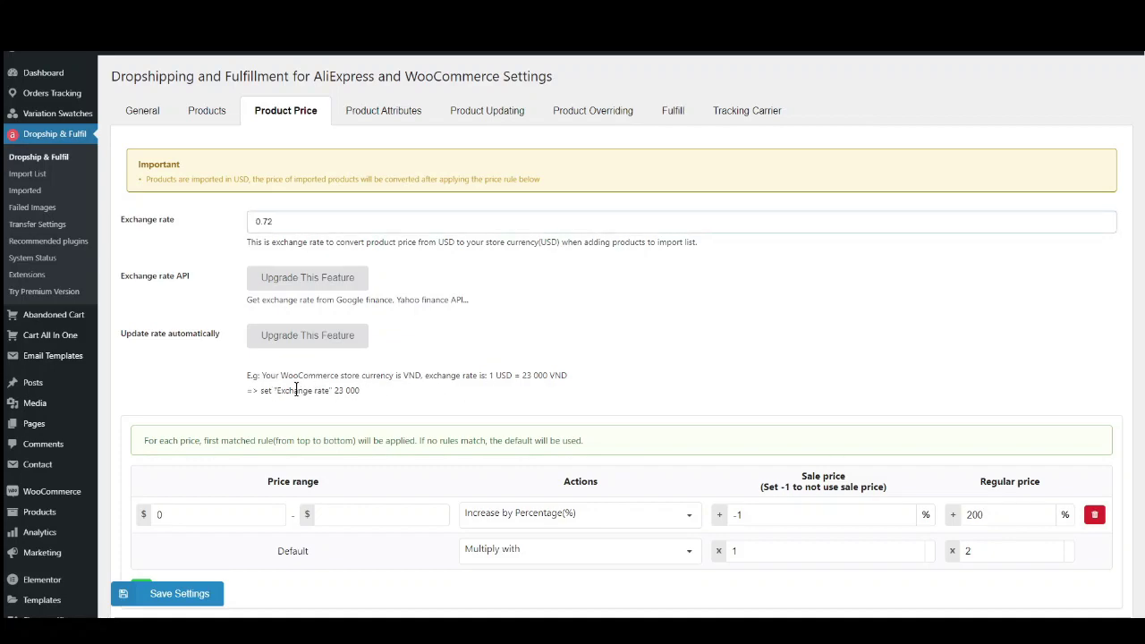
scroll(335, 358, down, 2)
scroll(483, 336, down, 1)
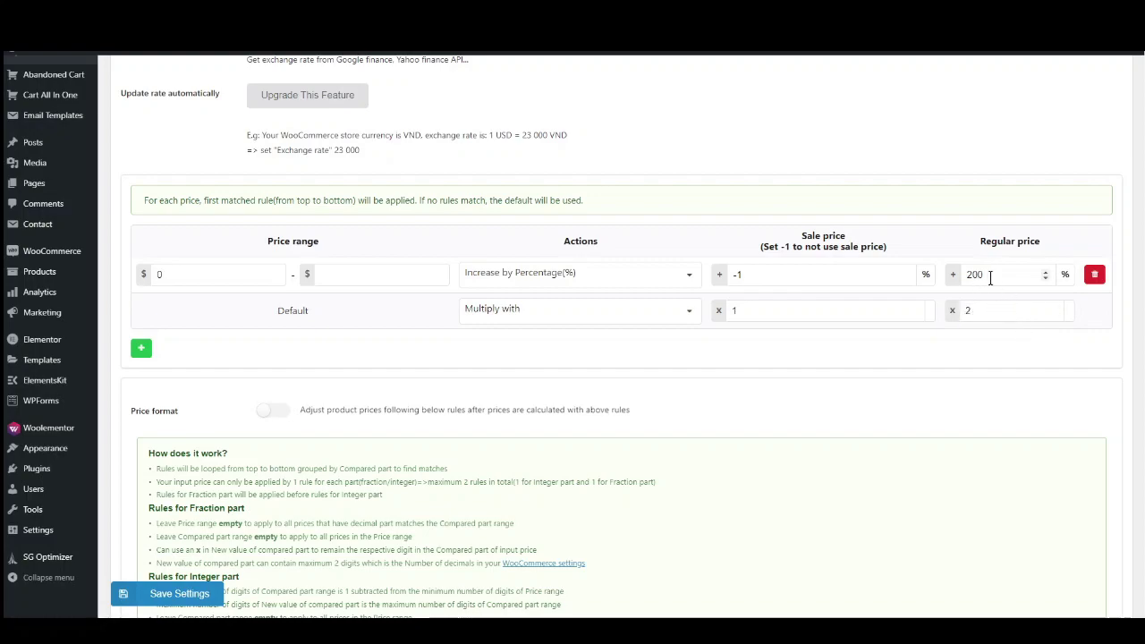
scroll(894, 296, up, 1)
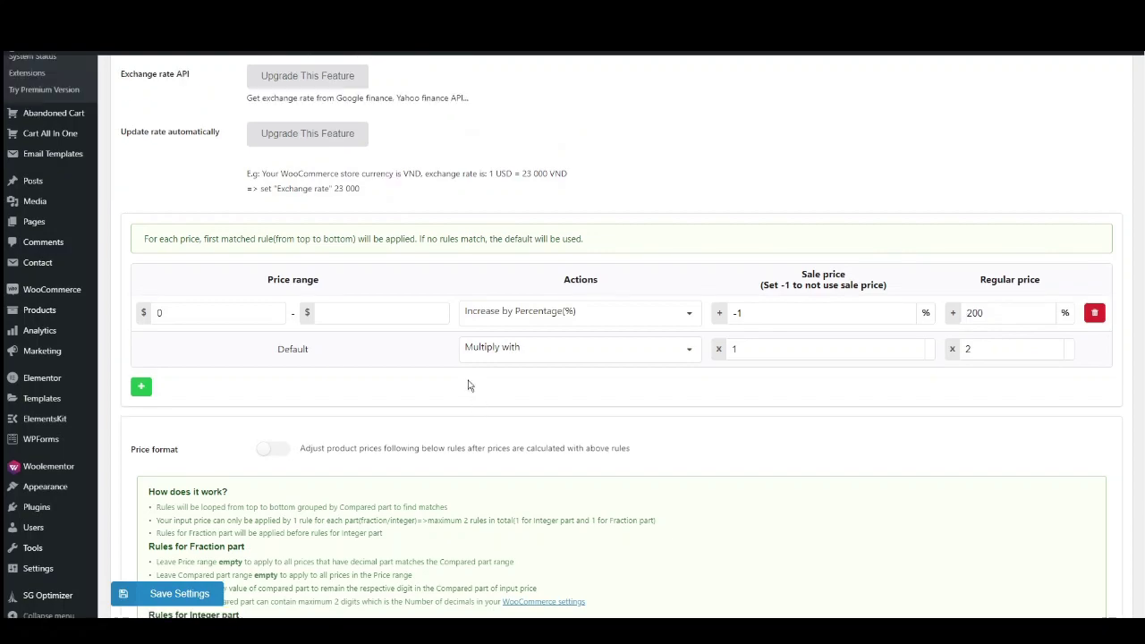
click(173, 597)
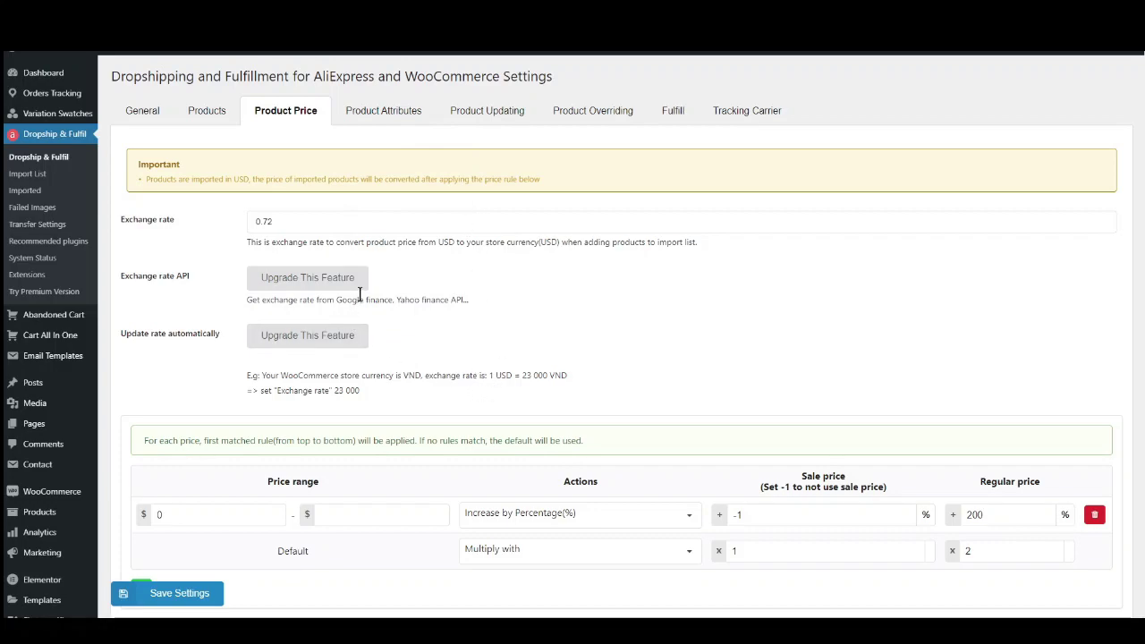
Step: Review the General settings of the AliExpress dropshipping plugin and open Chrome's extension management page
scroll(227, 224, up, 1)
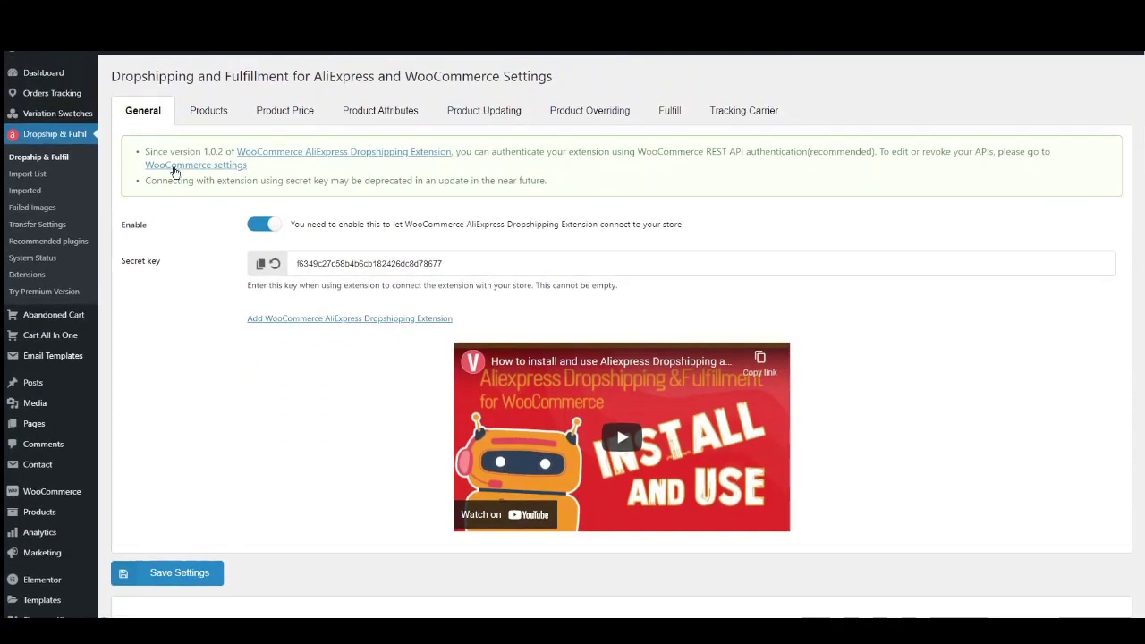
scroll(264, 227, down, 1)
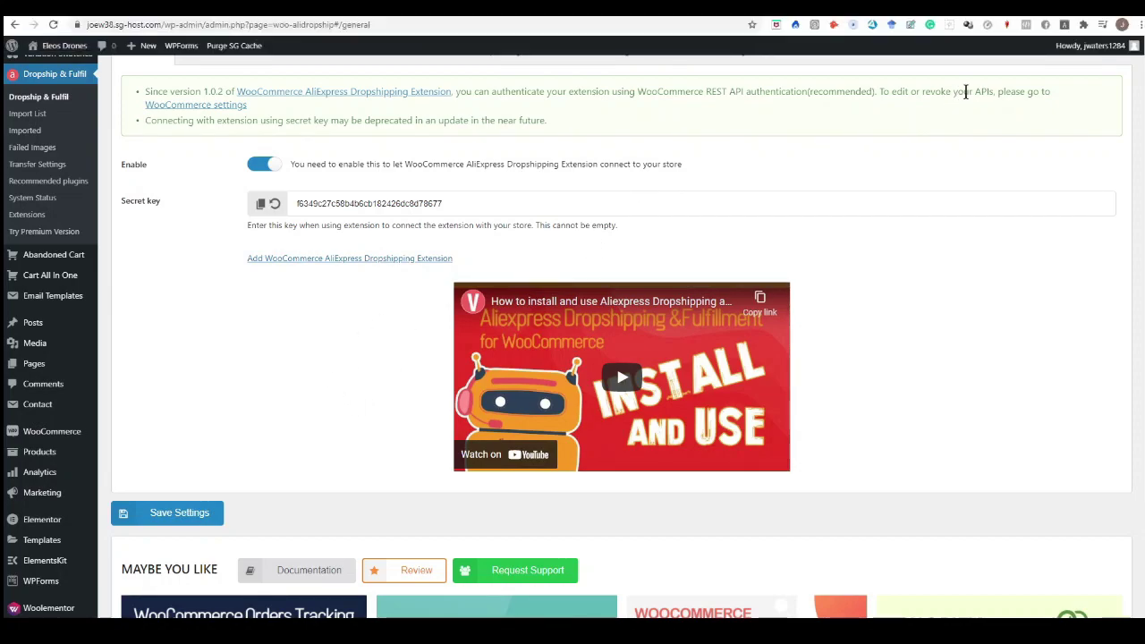
click(1139, 25)
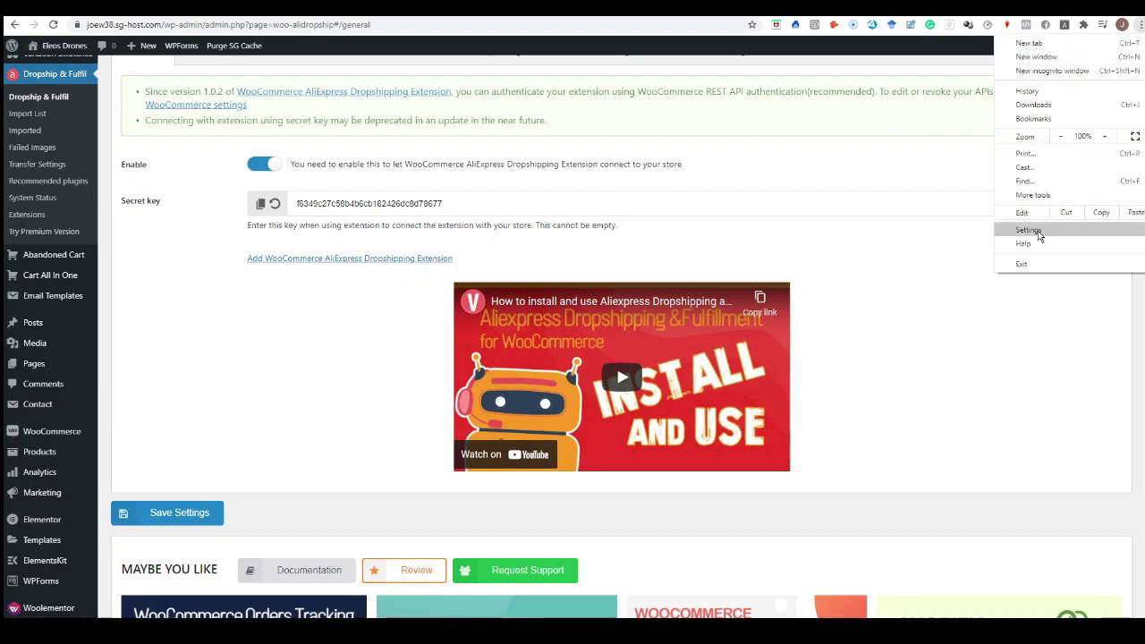
mouse_move(1047, 196)
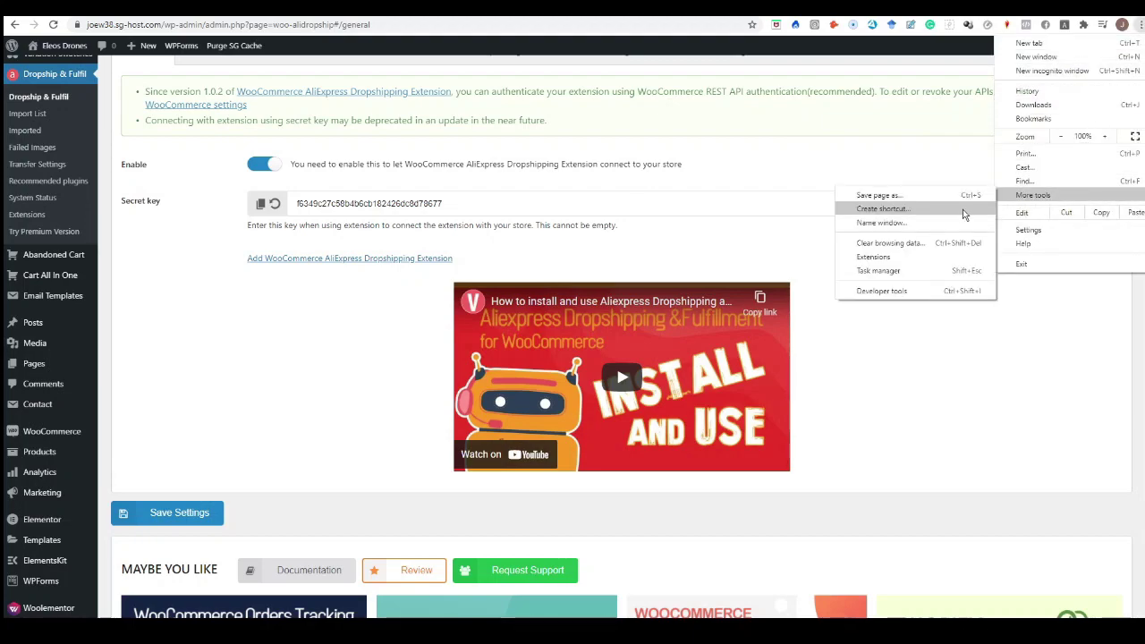
click(883, 258)
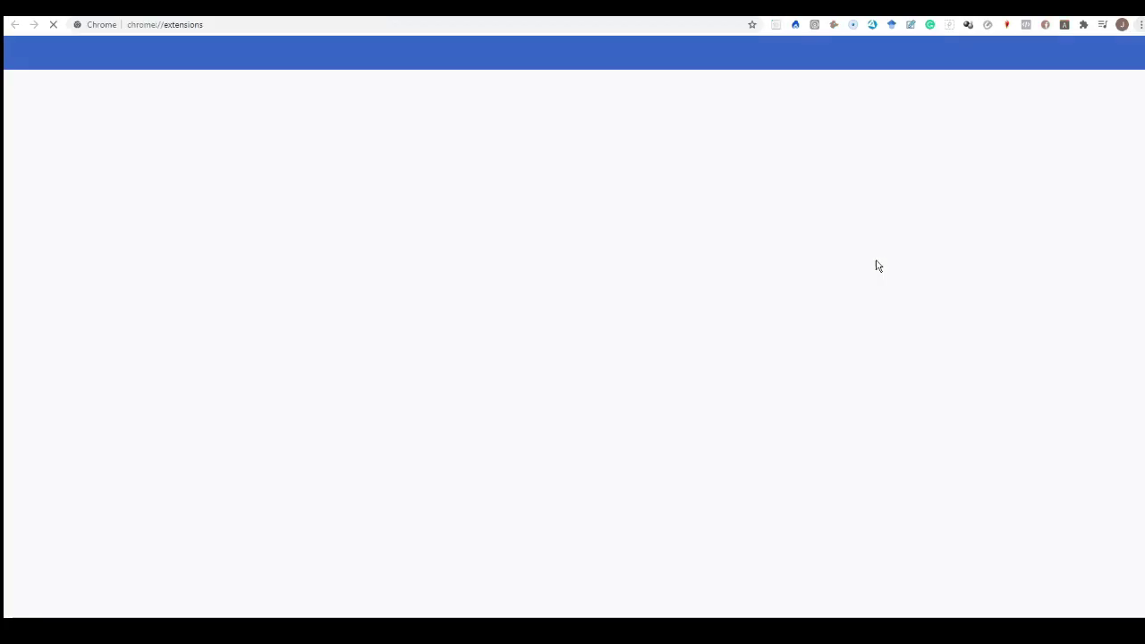
scroll(500, 317, down, 5)
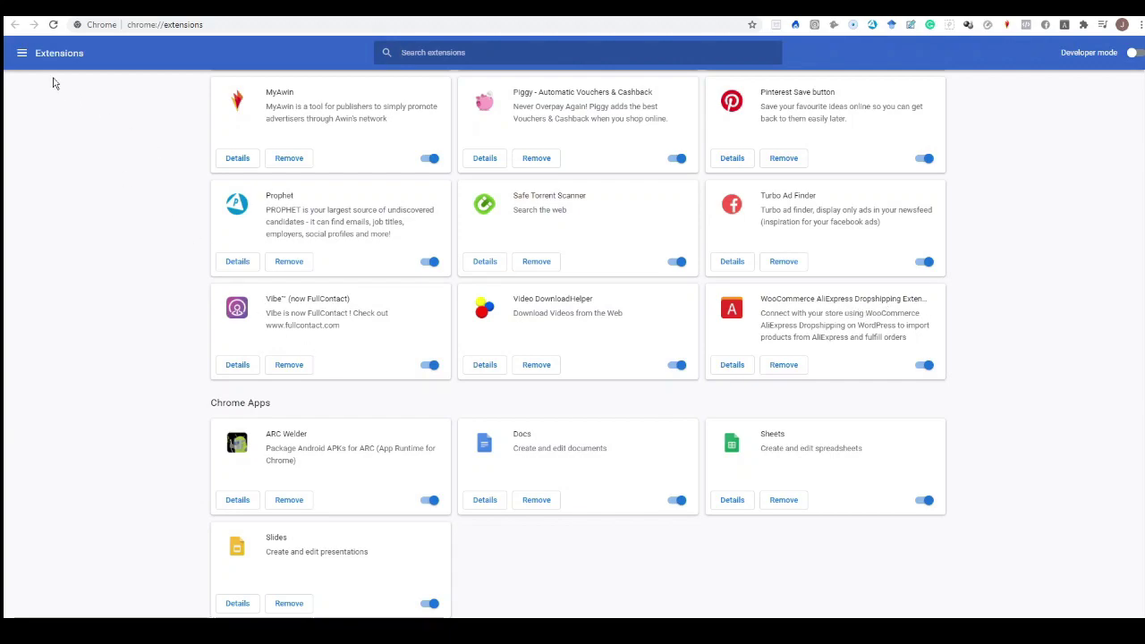
Step: Search the Chrome Web Store for the AliExpress dropshipping extension and open the WooCommerce AliExpress Dropshipping Extension by villatheme
click(22, 54)
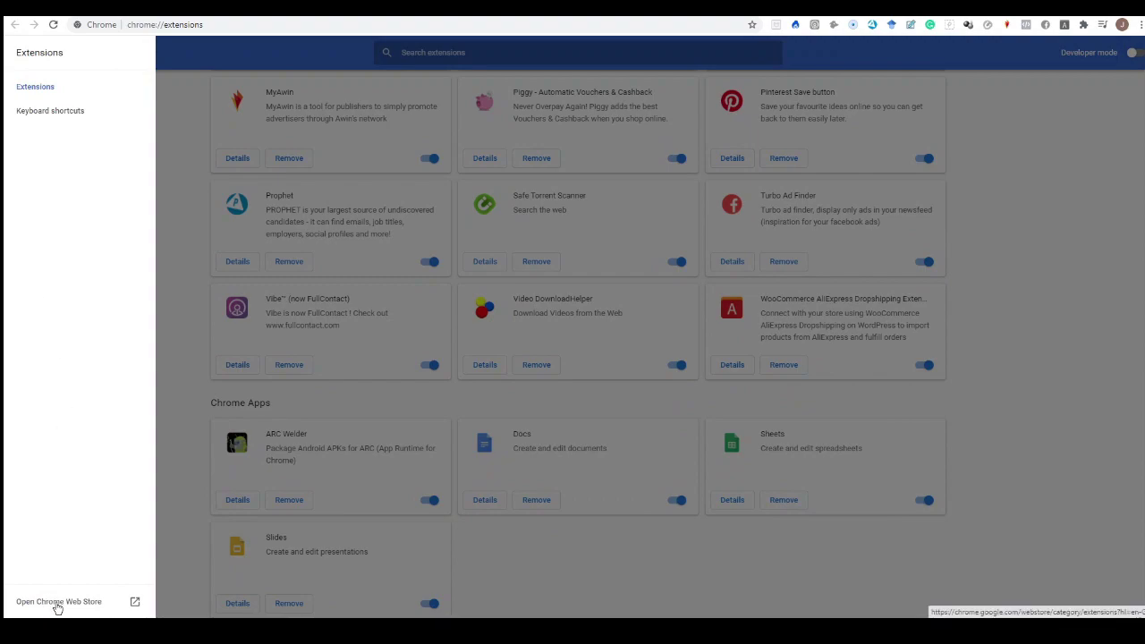
click(57, 604)
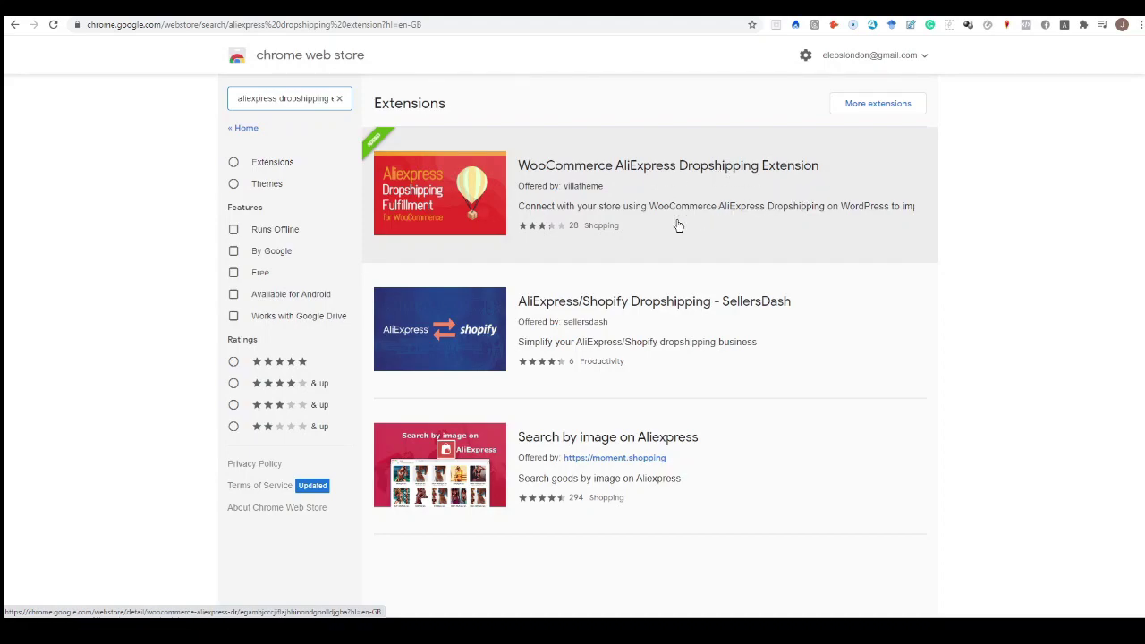
click(585, 185)
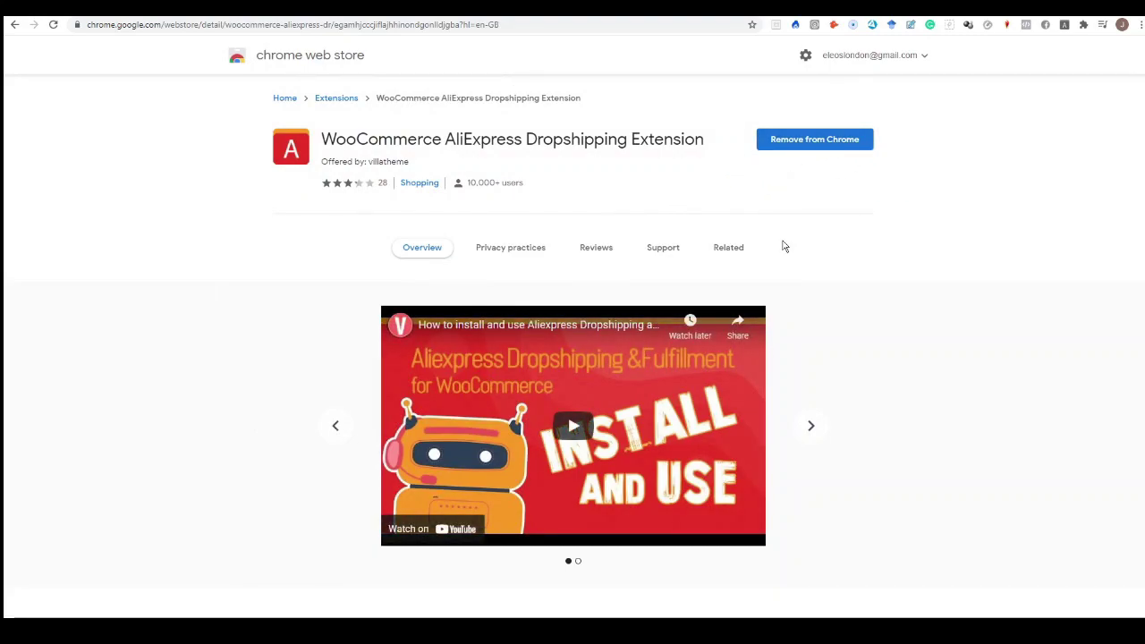
Step: Look through the installed Chrome extensions to check that the WooCommerce AliExpress Dropshipping Extension is pinned
click(1084, 26)
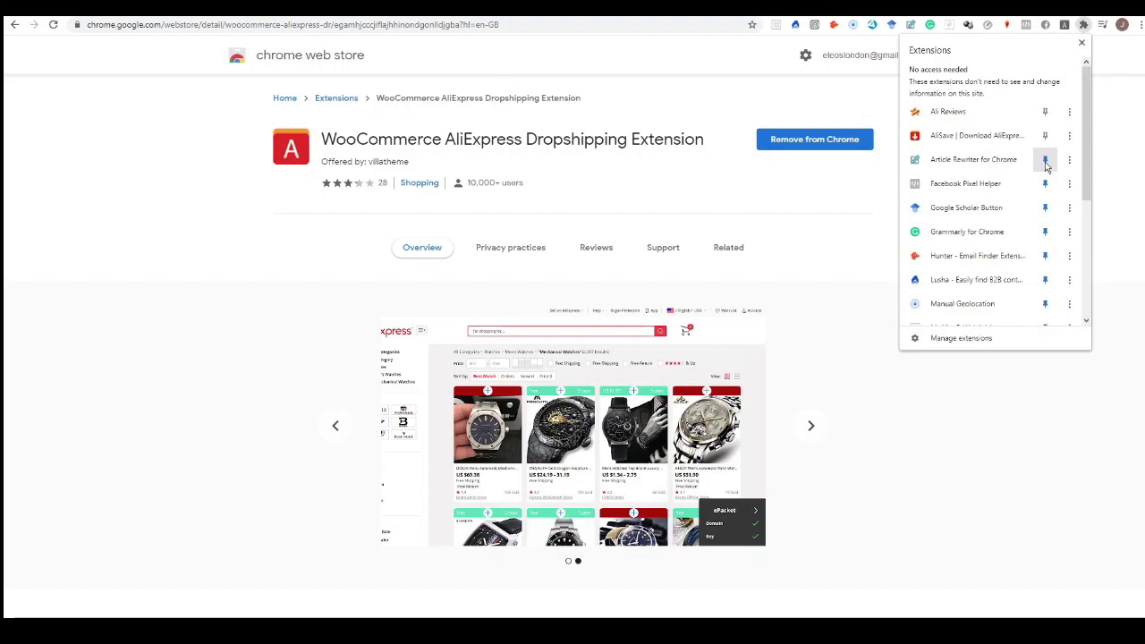
scroll(1020, 174, down, 3)
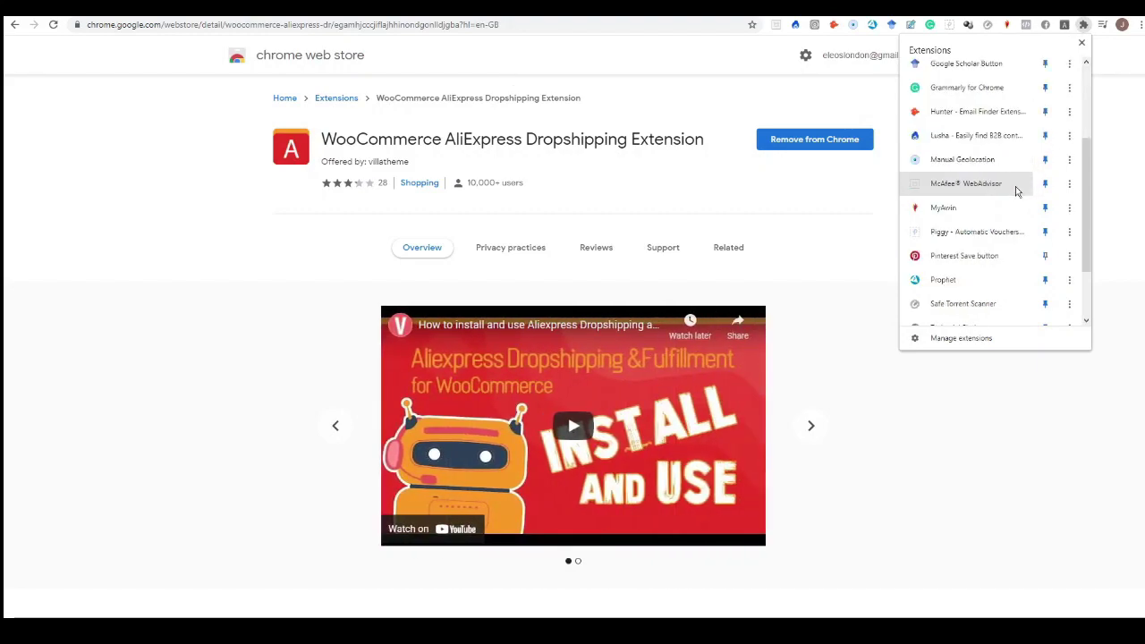
scroll(1010, 201, down, 2)
scroll(1003, 211, down, 1)
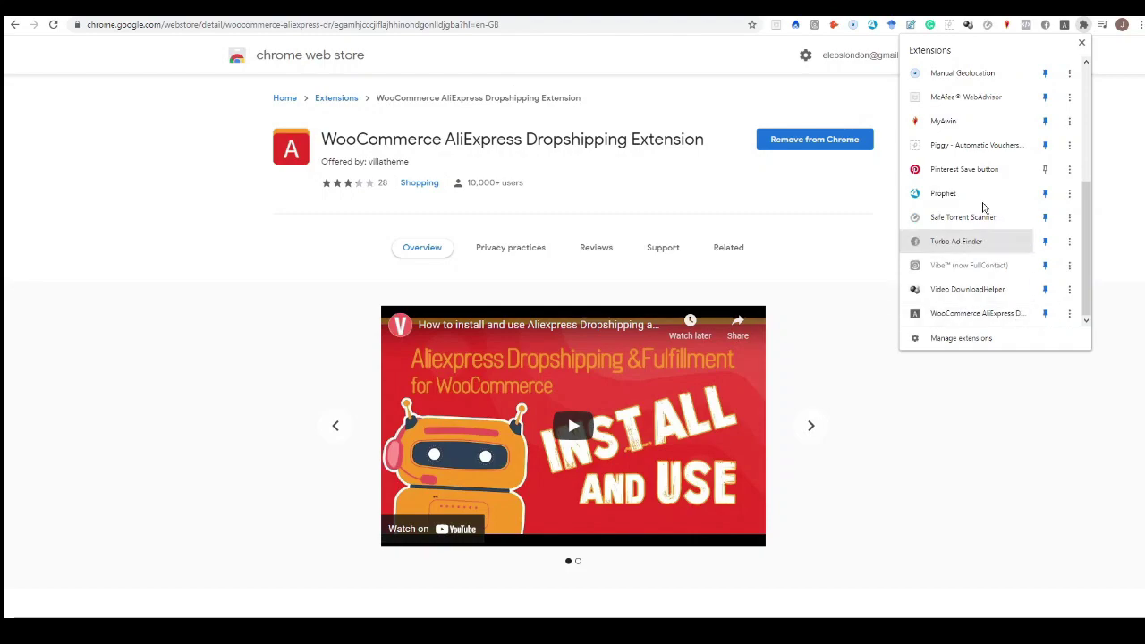
scroll(992, 225, up, 1)
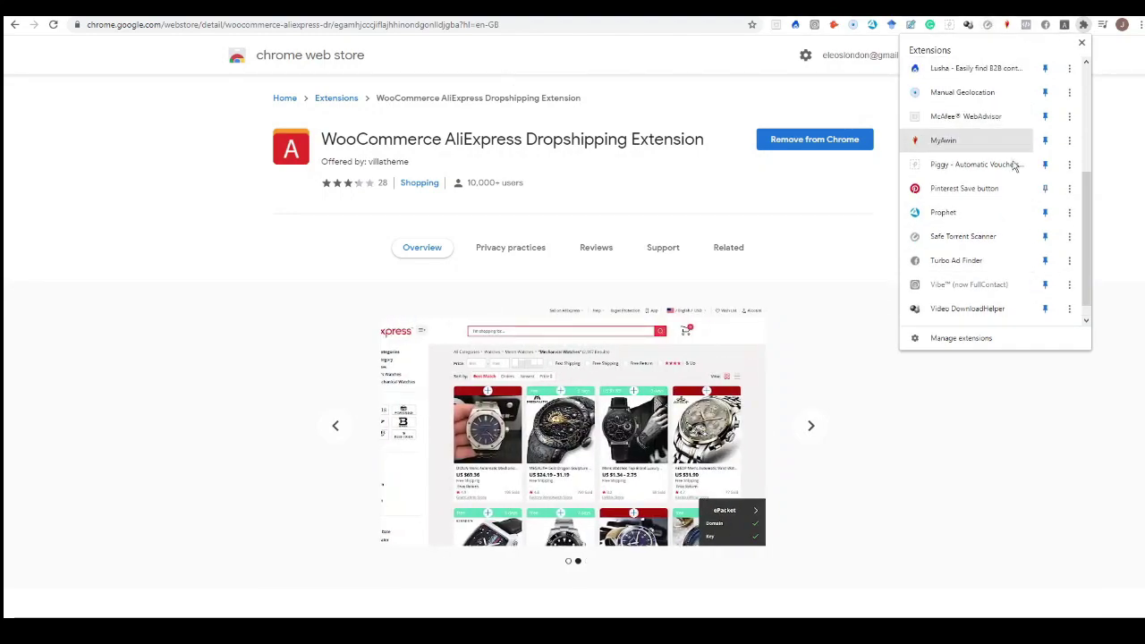
scroll(1040, 315, down, 1)
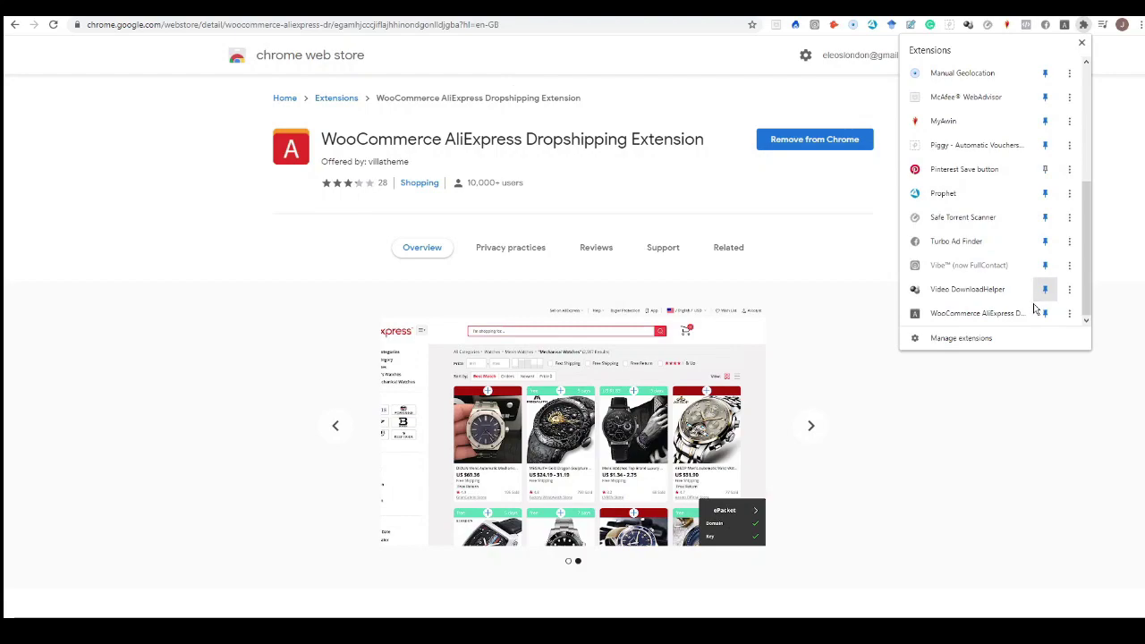
click(889, 312)
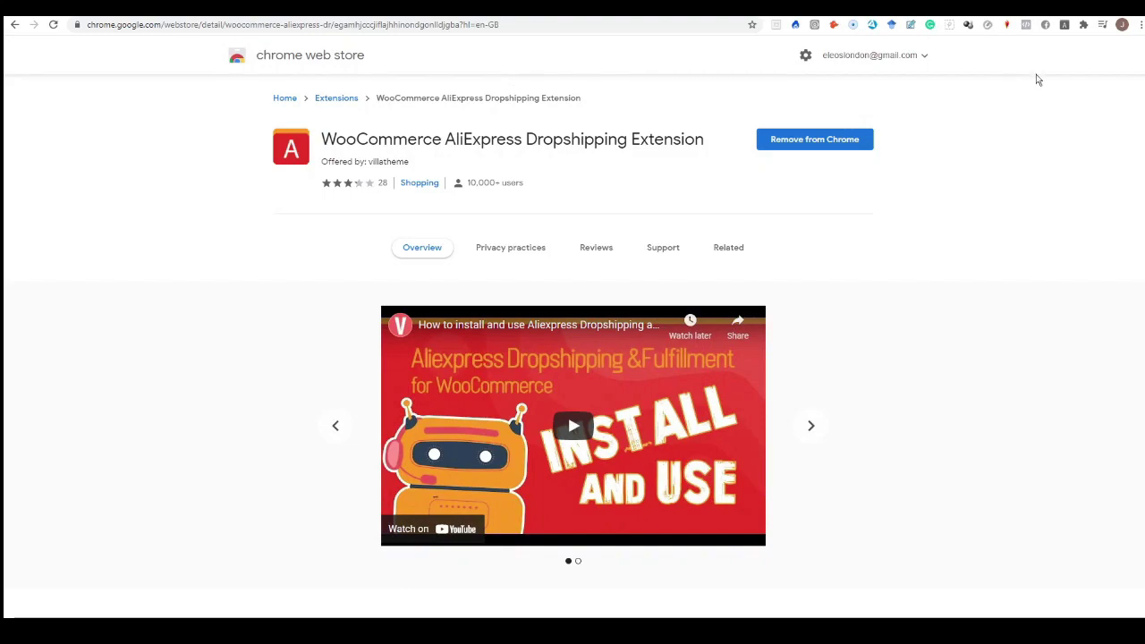
Step: Go to AliExpress through the dropshipping extension's product import and bring up the extension's connection settings there
click(1064, 25)
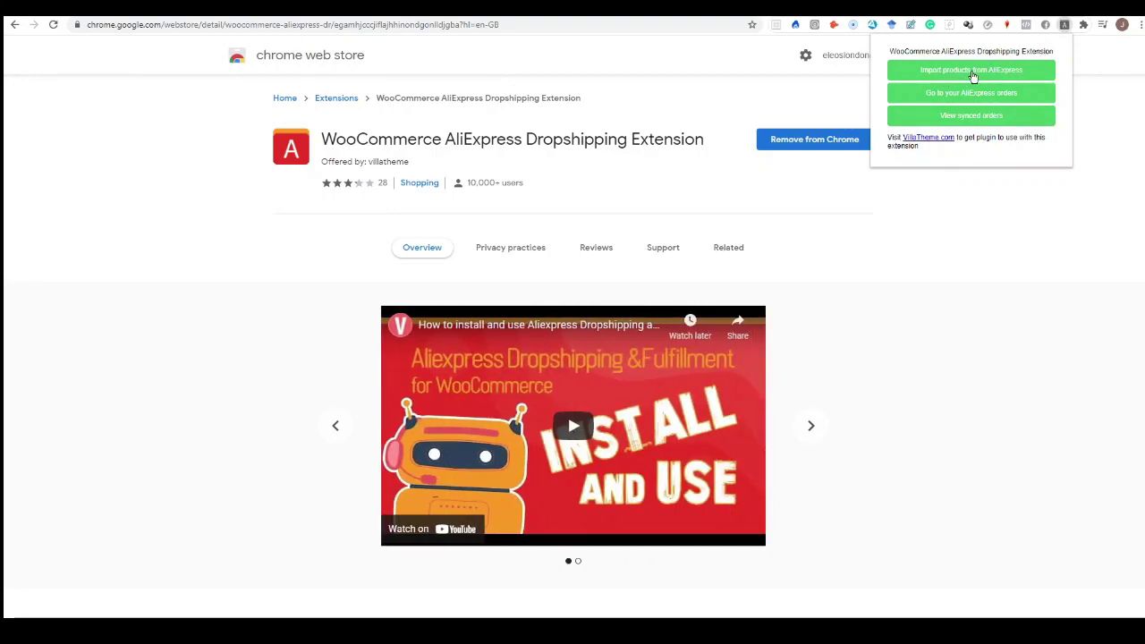
click(973, 72)
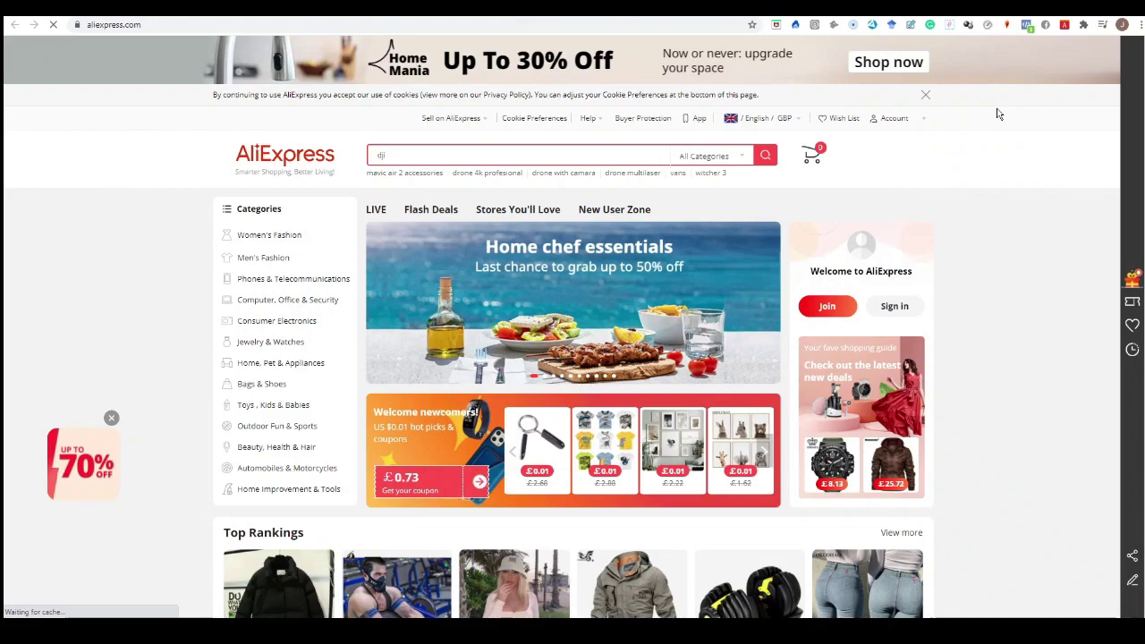
click(1066, 25)
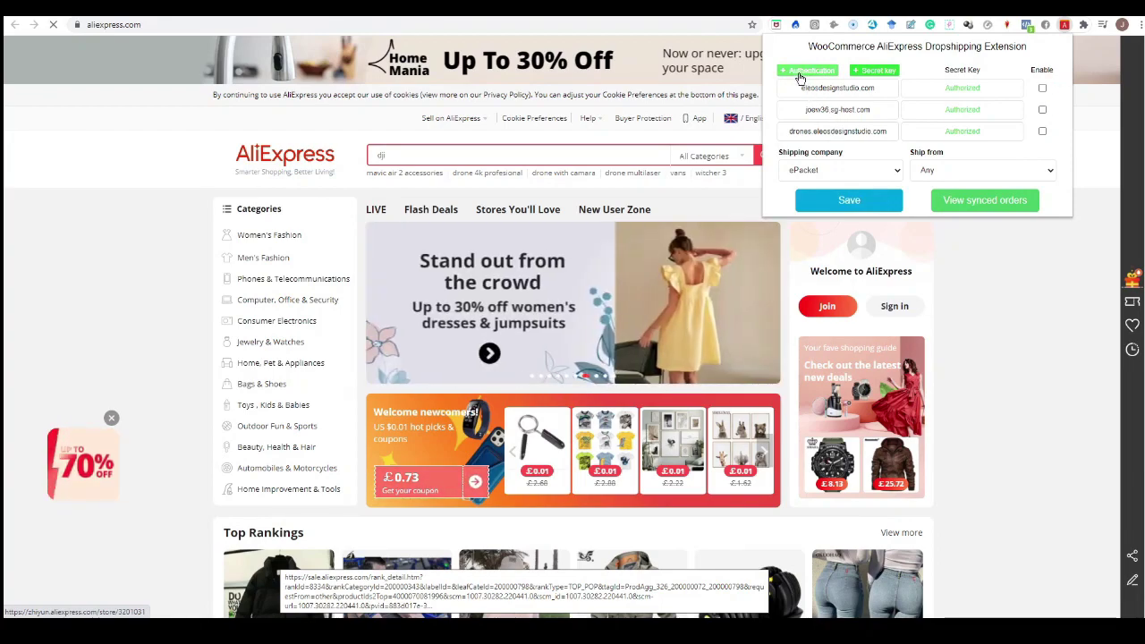
Step: Add the domain joew38.sg-host.com to the extension, authenticate and approve its store access, and leave only that domain enabled
click(809, 71)
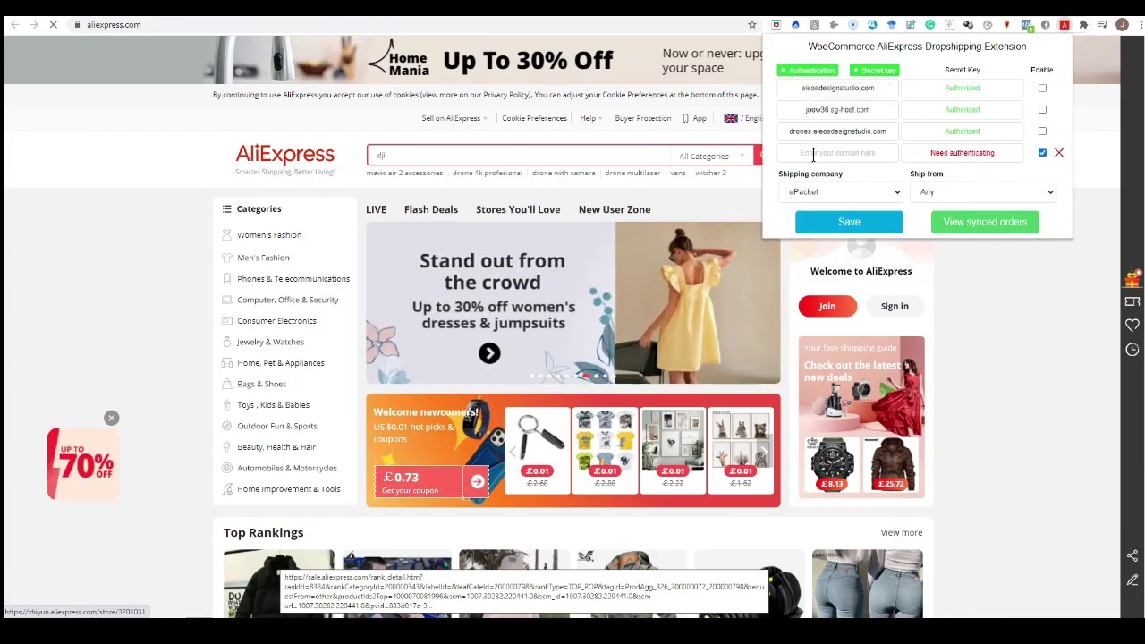
click(816, 154)
text(joew38.sg-host.com)
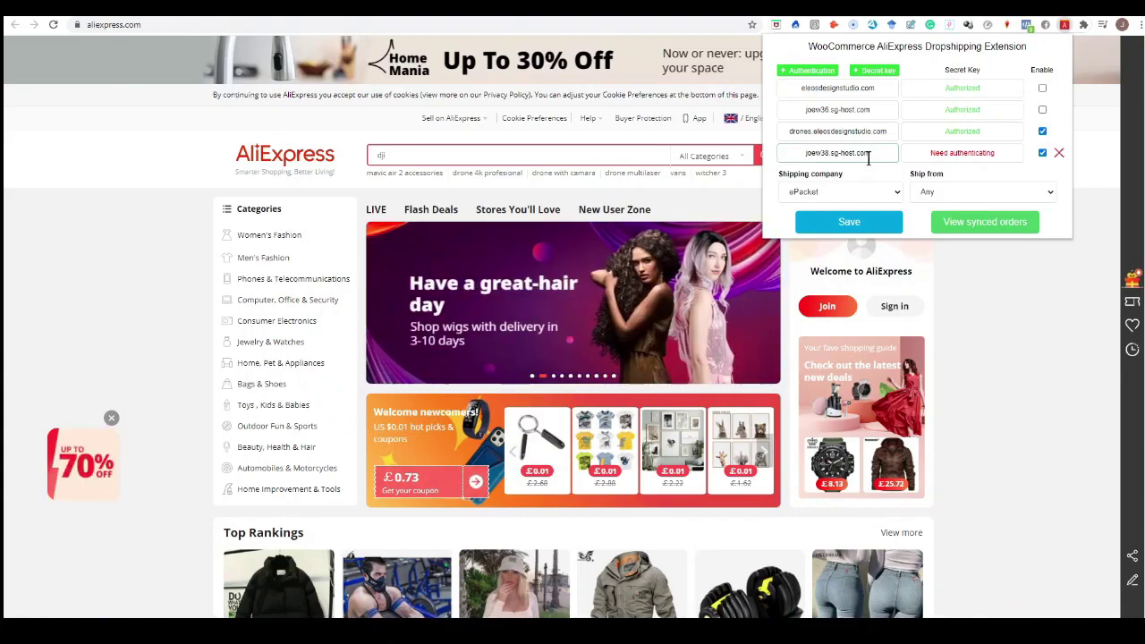
click(963, 158)
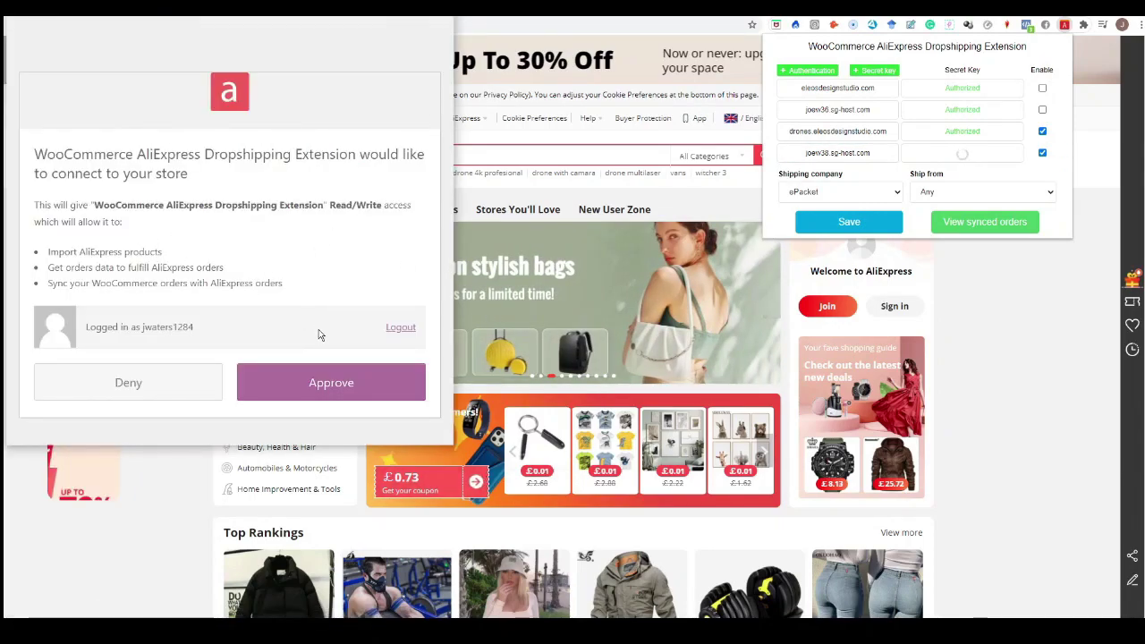
click(333, 386)
click(1042, 130)
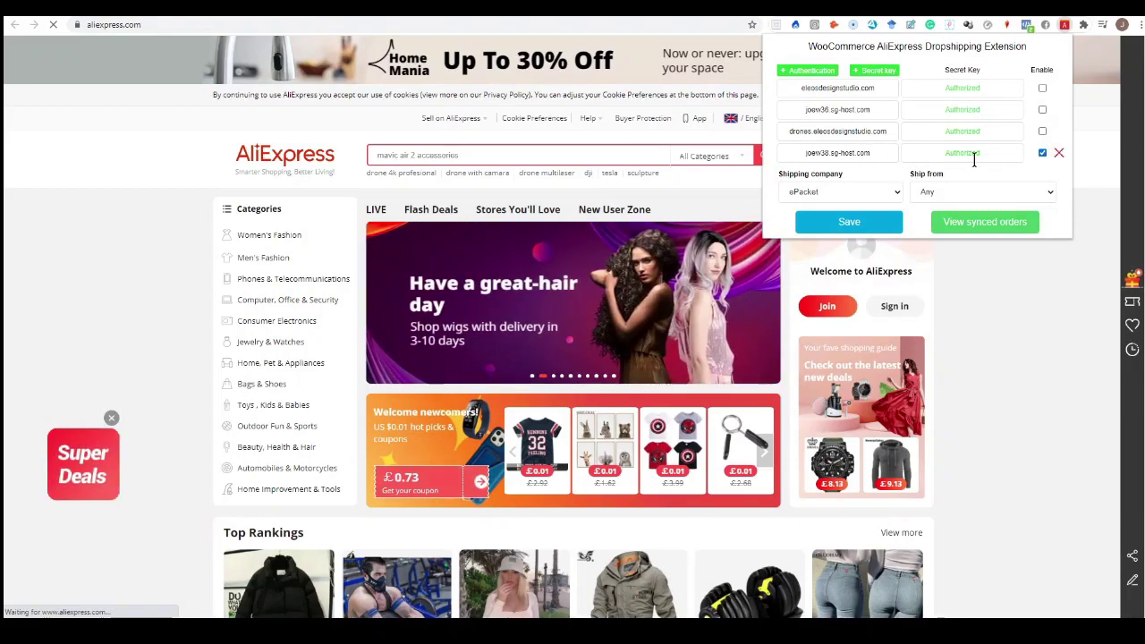
Step: Examine the extension's shipping company and ship-from country options, keeping ePacket and Any
click(851, 195)
scroll(822, 303, down, 3)
scroll(825, 302, up, 3)
click(825, 199)
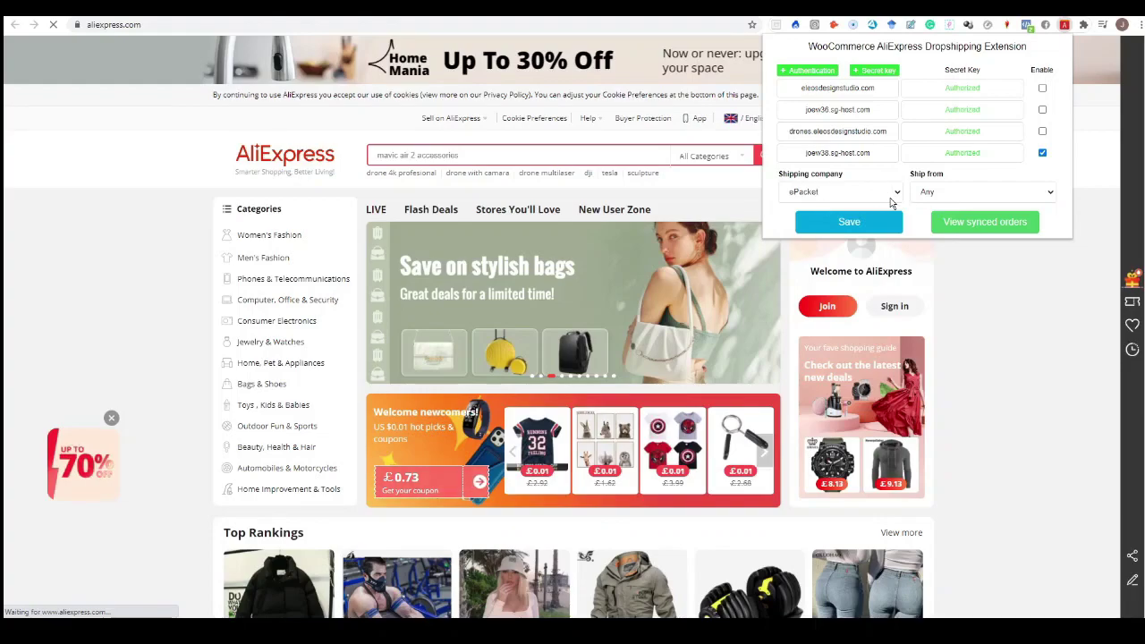
click(940, 193)
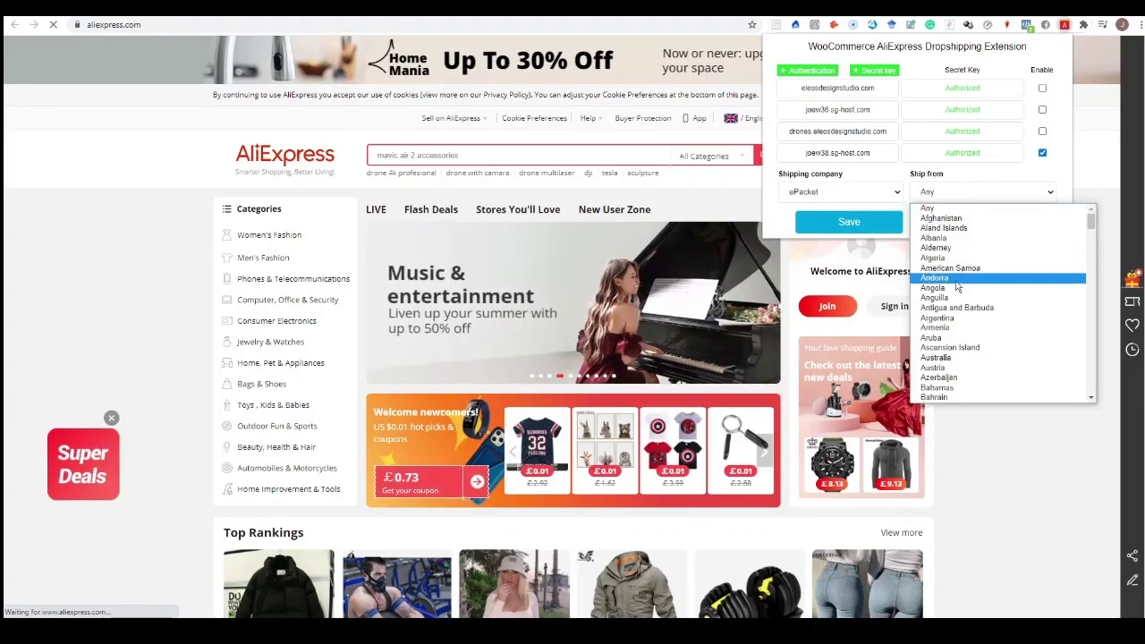
scroll(958, 283, down, 3)
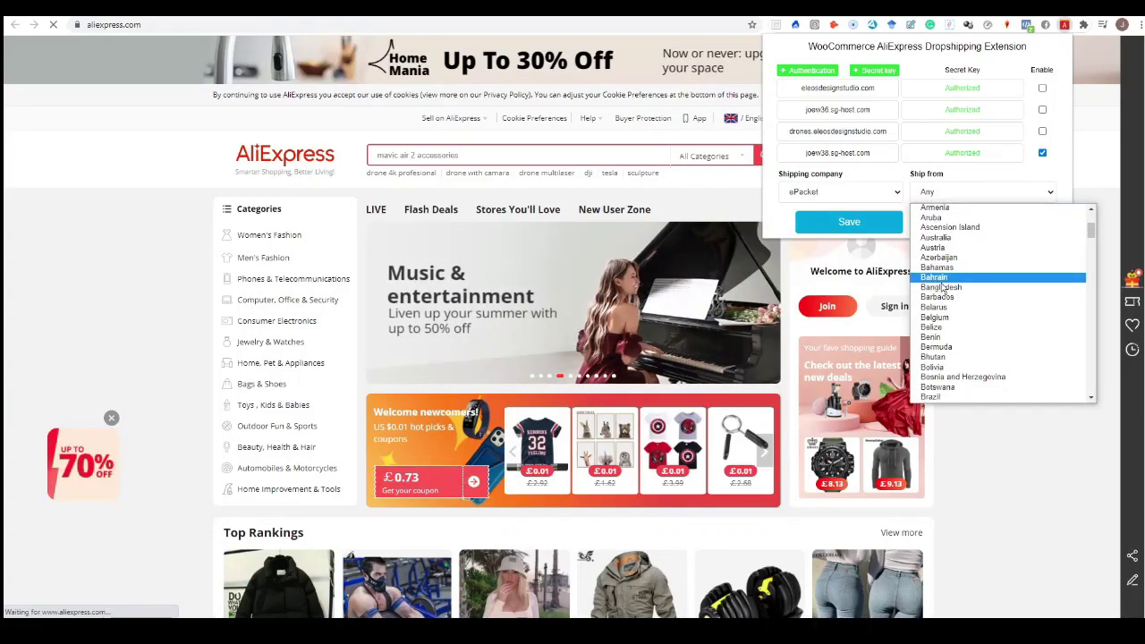
scroll(958, 287, down, 6)
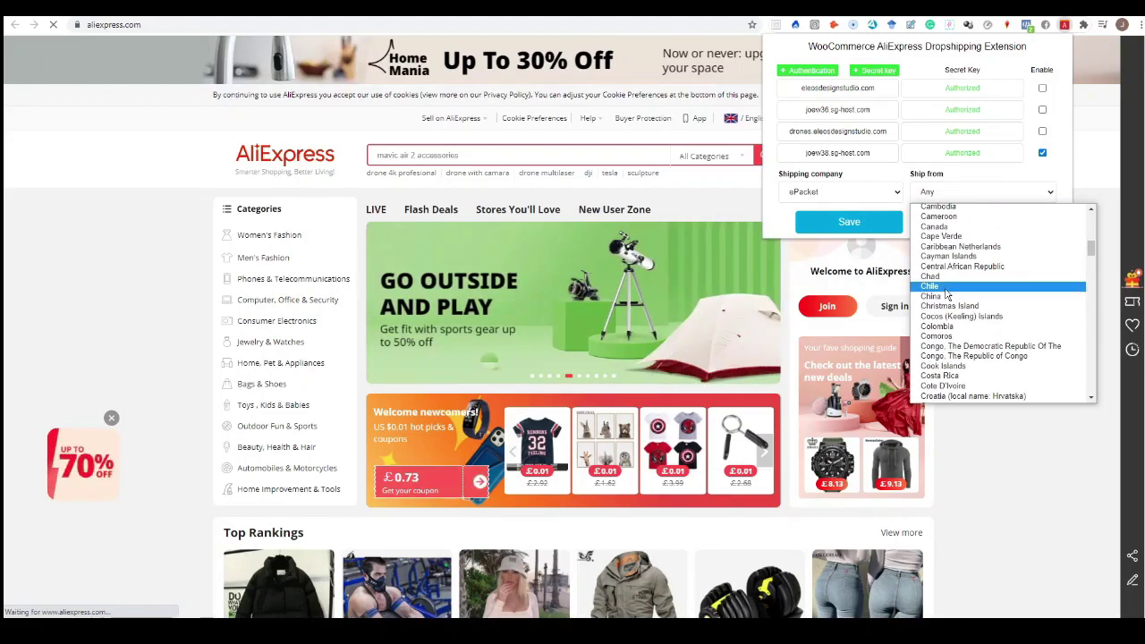
scroll(941, 277, down, 8)
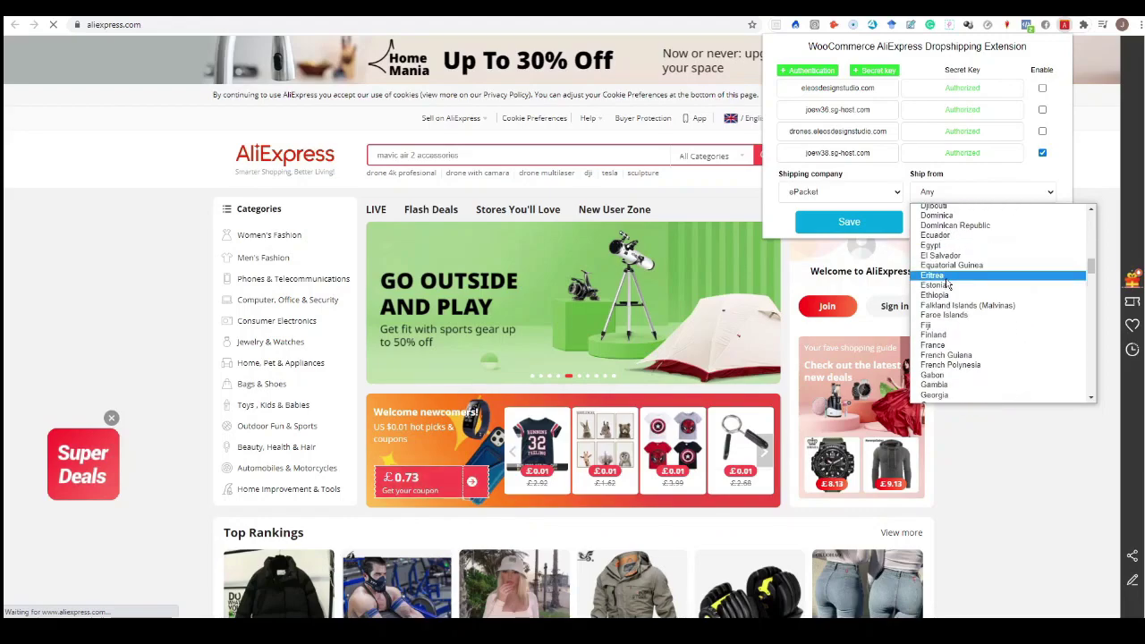
scroll(937, 265, down, 20)
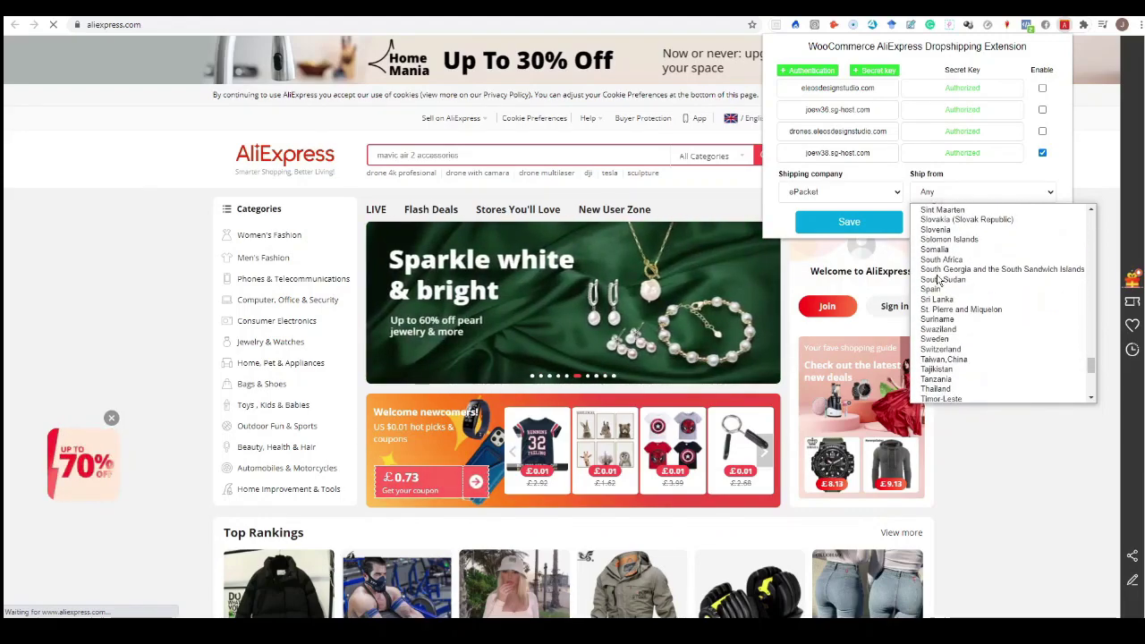
scroll(939, 286, down, 4)
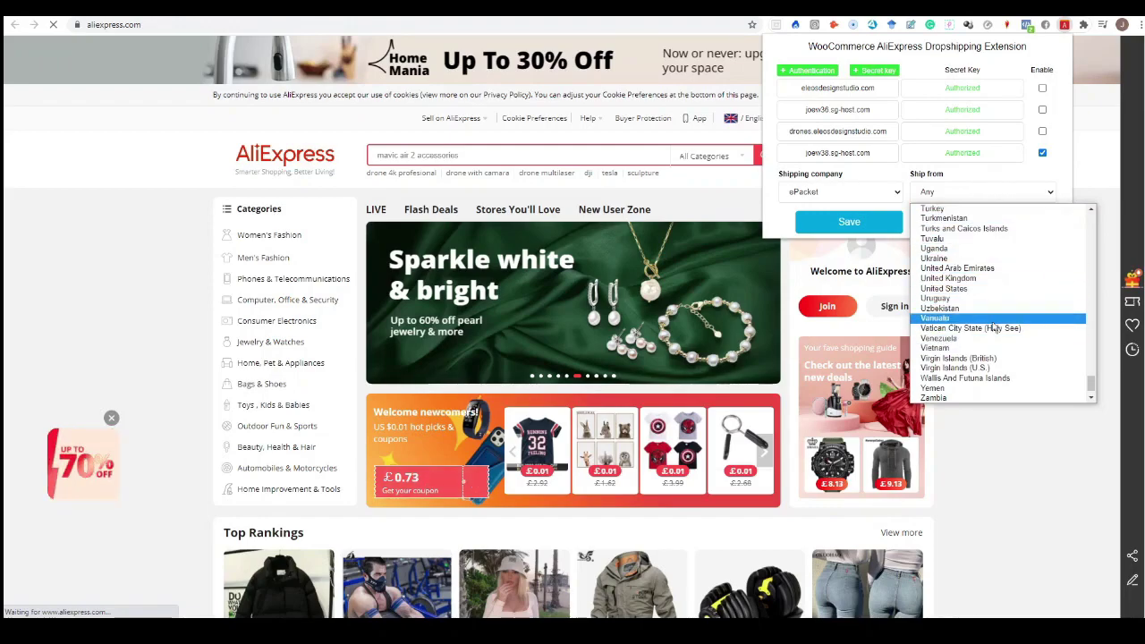
key(Escape)
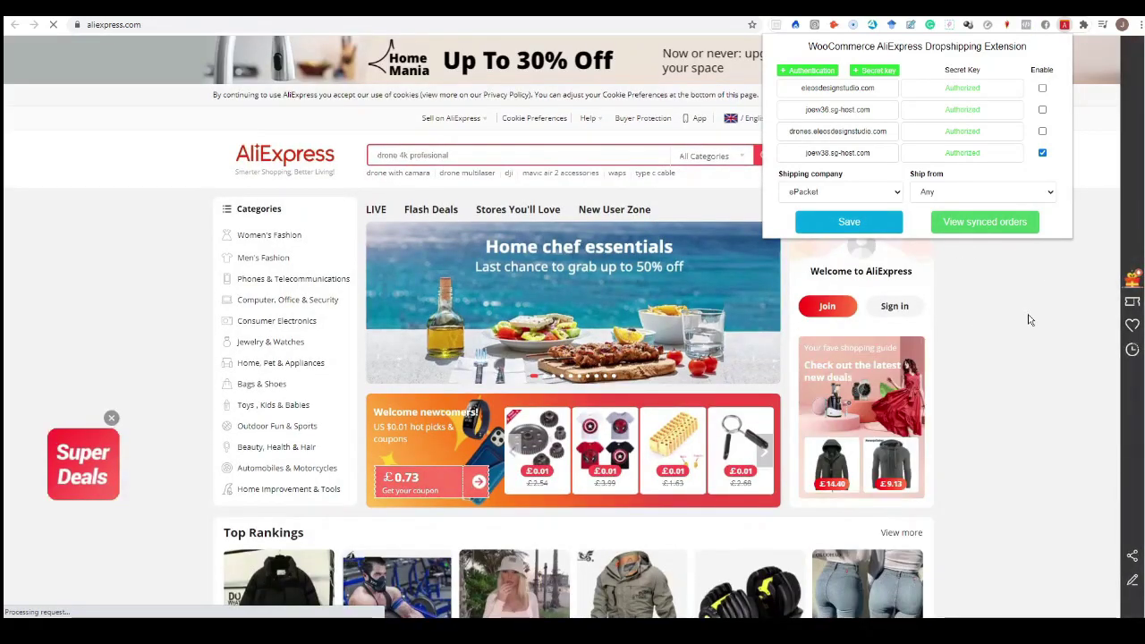
Step: Search AliExpress for "drones", sort the results by orders, and limit them to four stars and up
click(1027, 319)
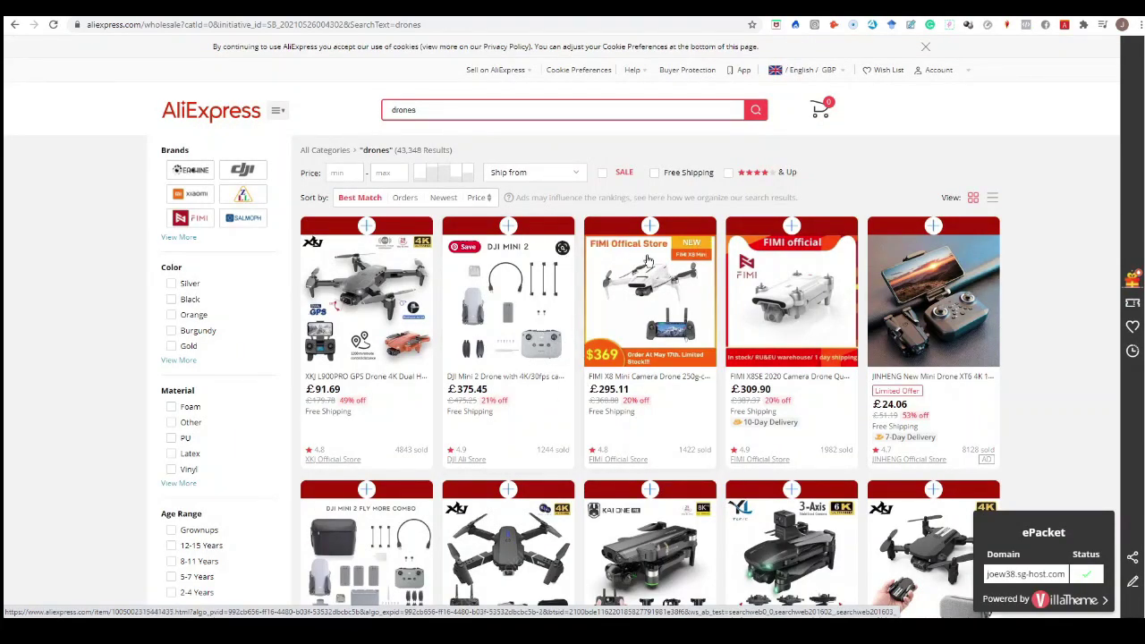
click(408, 200)
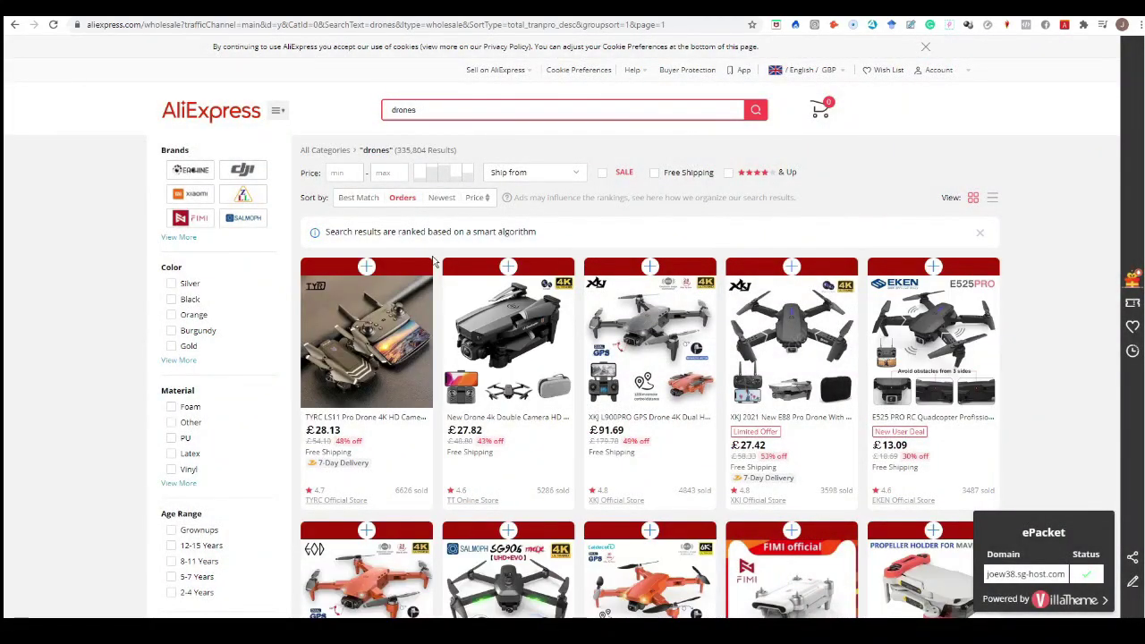
scroll(404, 401, down, 1)
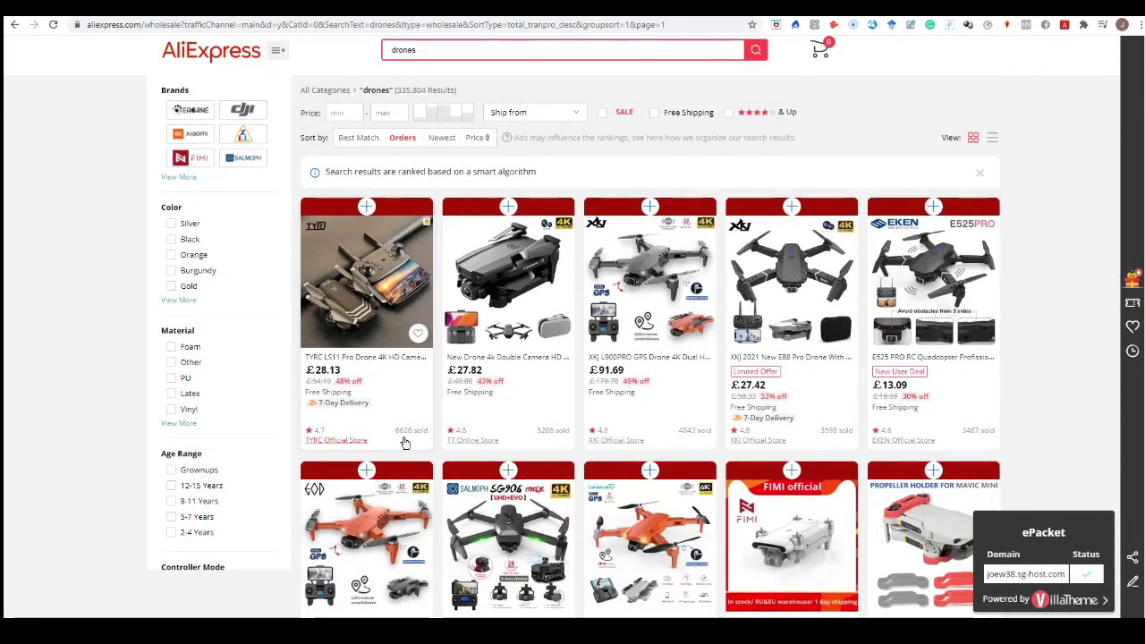
scroll(404, 441, up, 1)
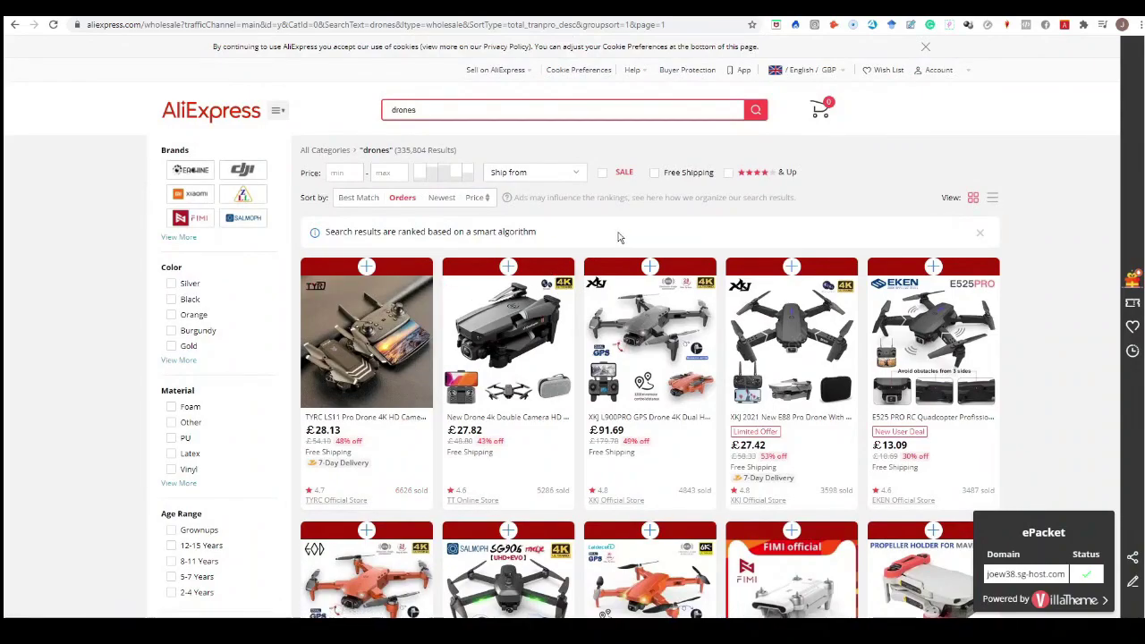
click(729, 174)
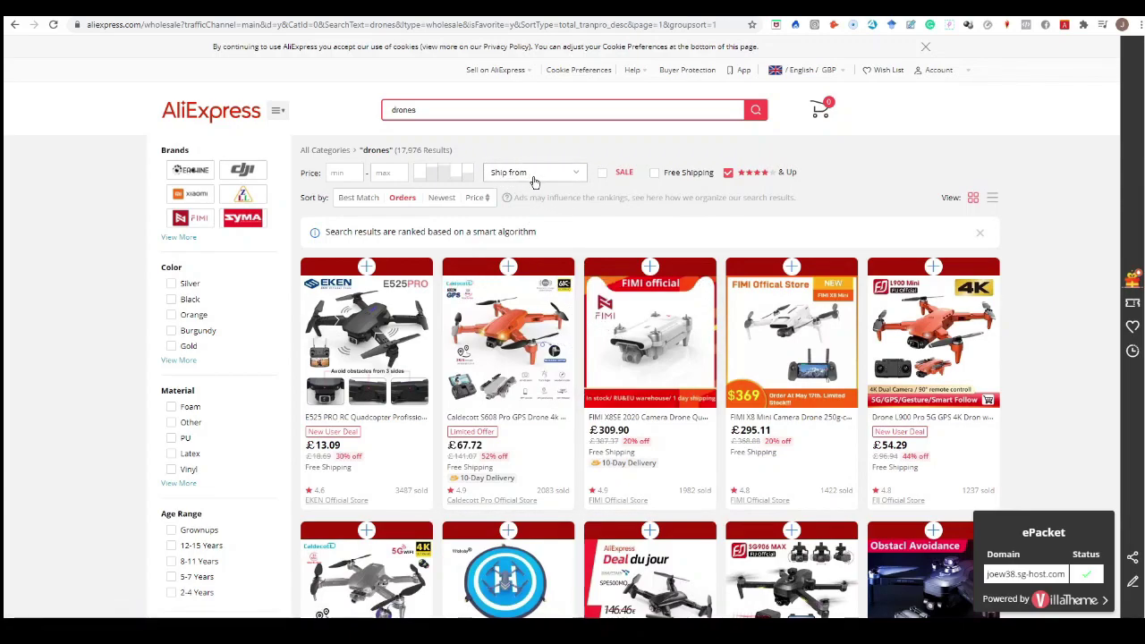
Step: Add all five drones in the first row of the AliExpress results to the import list
scroll(543, 198, down, 1)
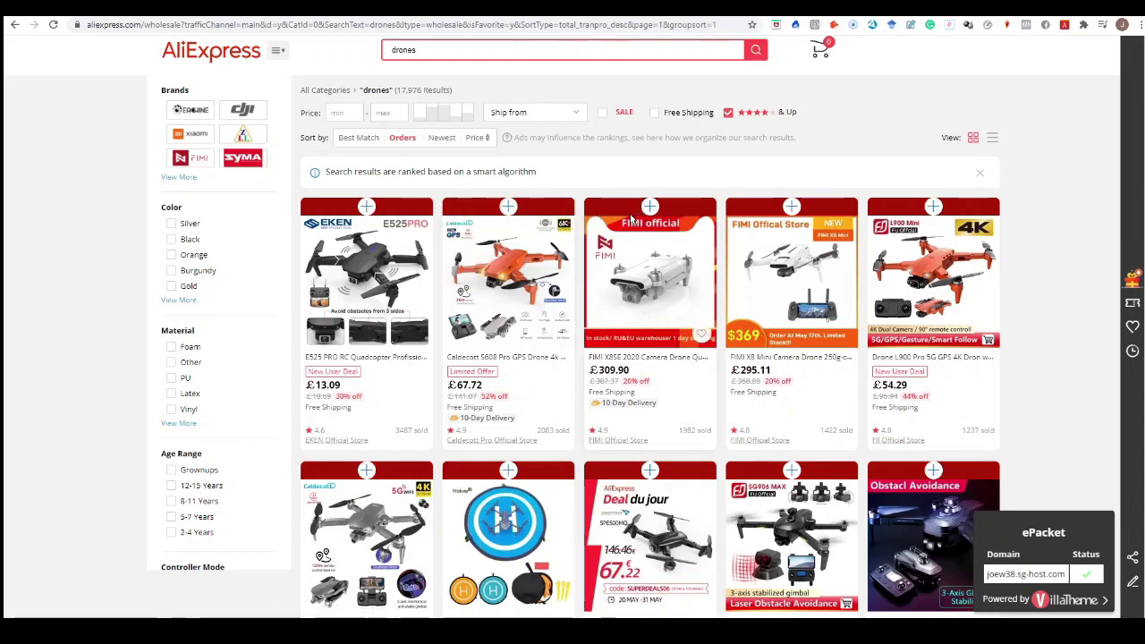
scroll(633, 218, down, 3)
scroll(483, 295, up, 2)
scroll(474, 283, up, 2)
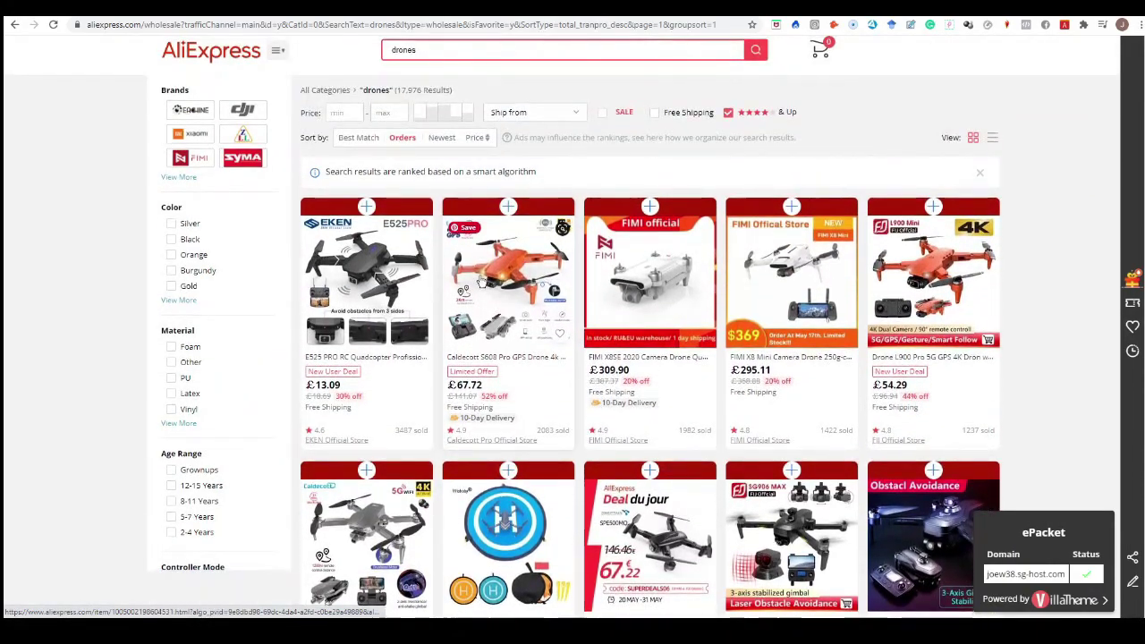
click(368, 209)
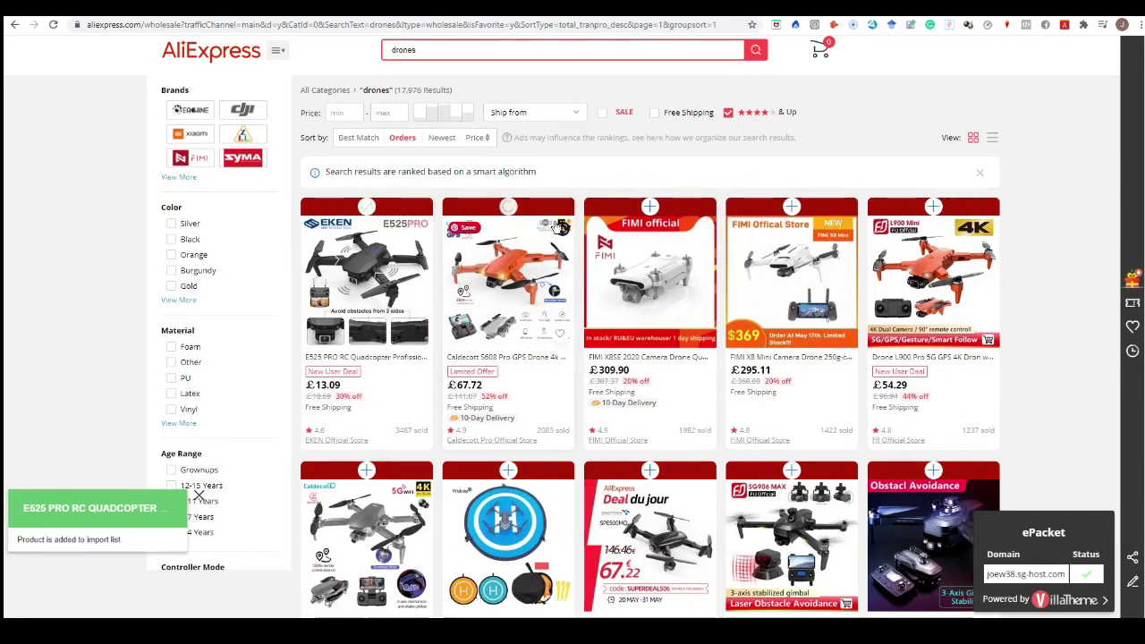
click(508, 208)
click(649, 207)
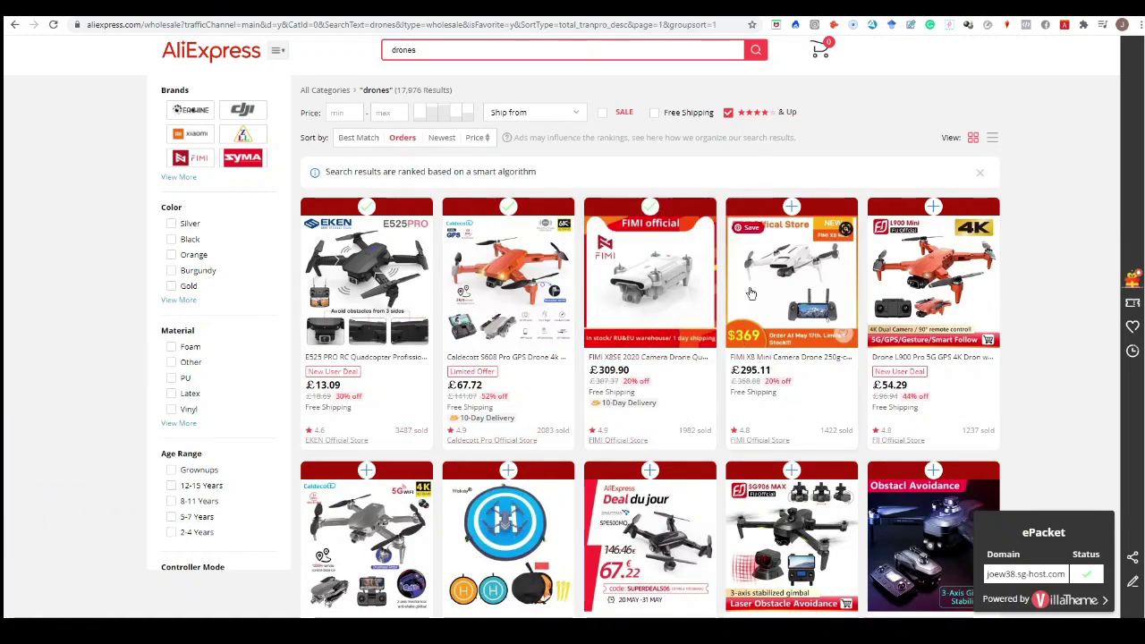
click(791, 208)
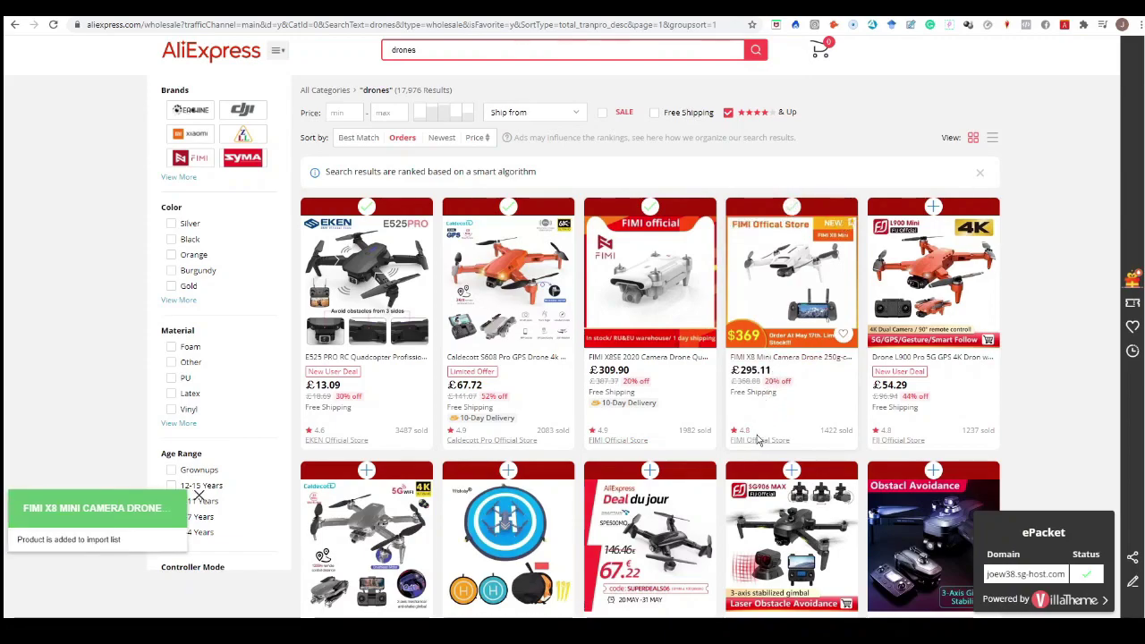
click(933, 207)
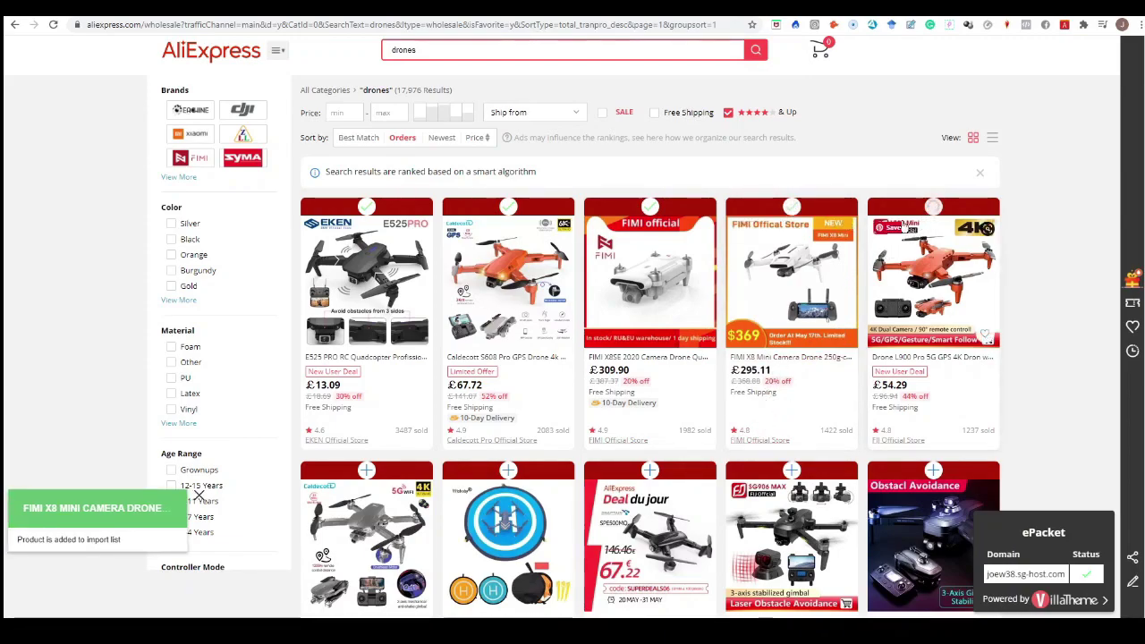
Step: Add all five products in the second results row, from the L106pro 2 to the 3-axis gimbal camera drone, to the import list
scroll(462, 352, down, 2)
scroll(462, 351, down, 1)
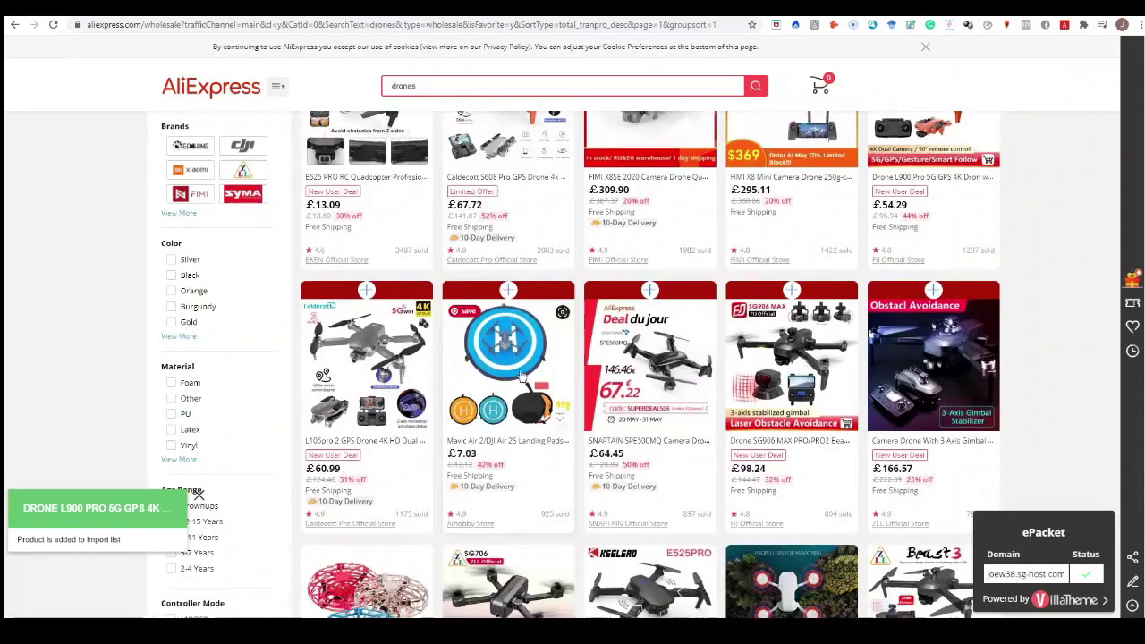
click(367, 291)
click(508, 290)
click(649, 289)
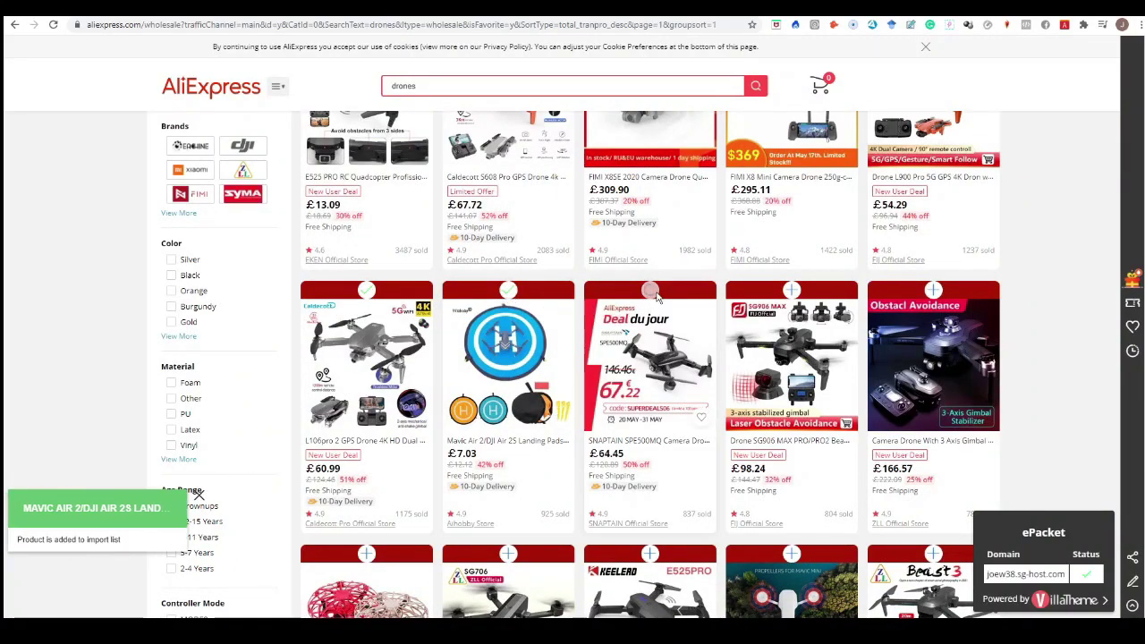
click(792, 291)
click(932, 292)
Step: Add the third row's ZLL SG706, KEELEAD E525 PRO, 8PCS propeller blades and ZLL SG906 MAX PRO 2 to the import list
scroll(626, 349, down, 1)
scroll(626, 349, down, 2)
click(508, 313)
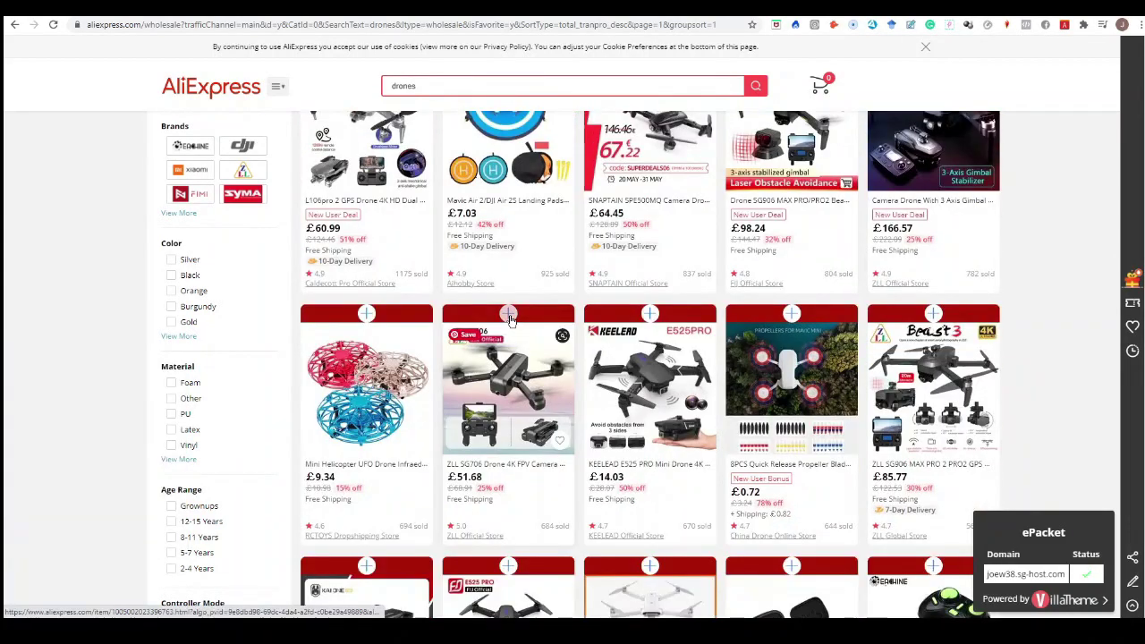
click(653, 315)
click(791, 313)
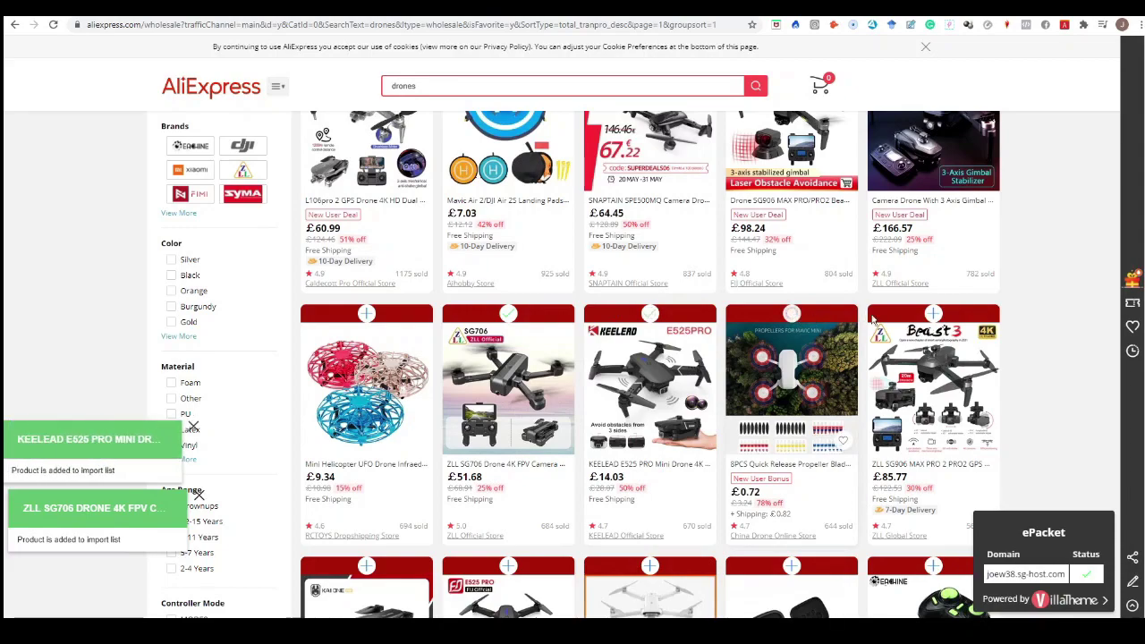
click(933, 313)
scroll(557, 384, up, 3)
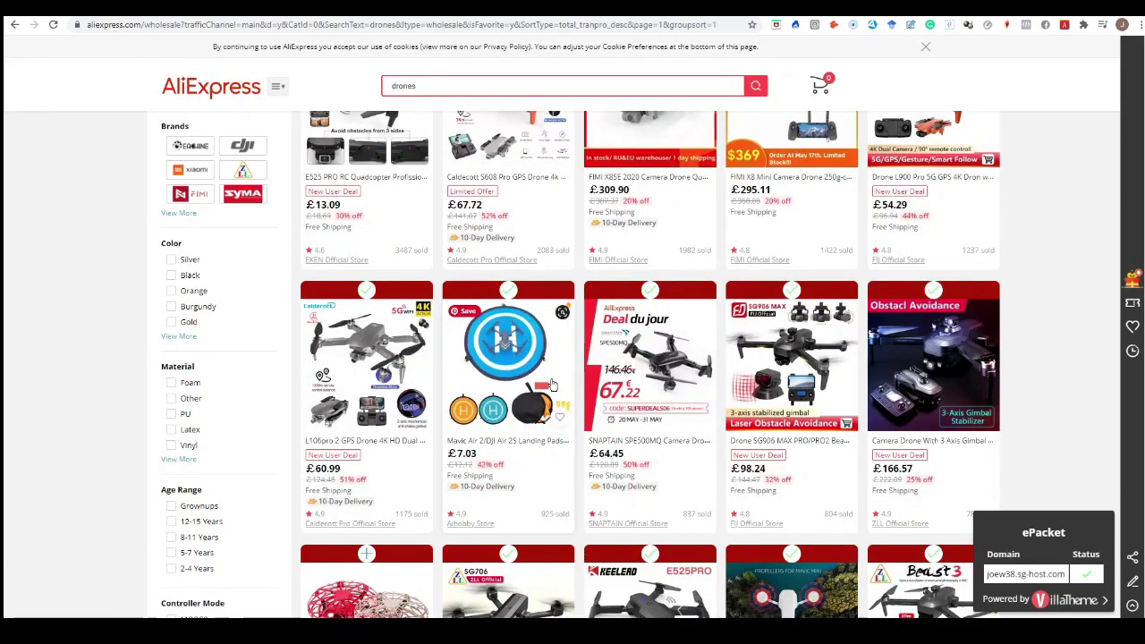
scroll(551, 385, up, 2)
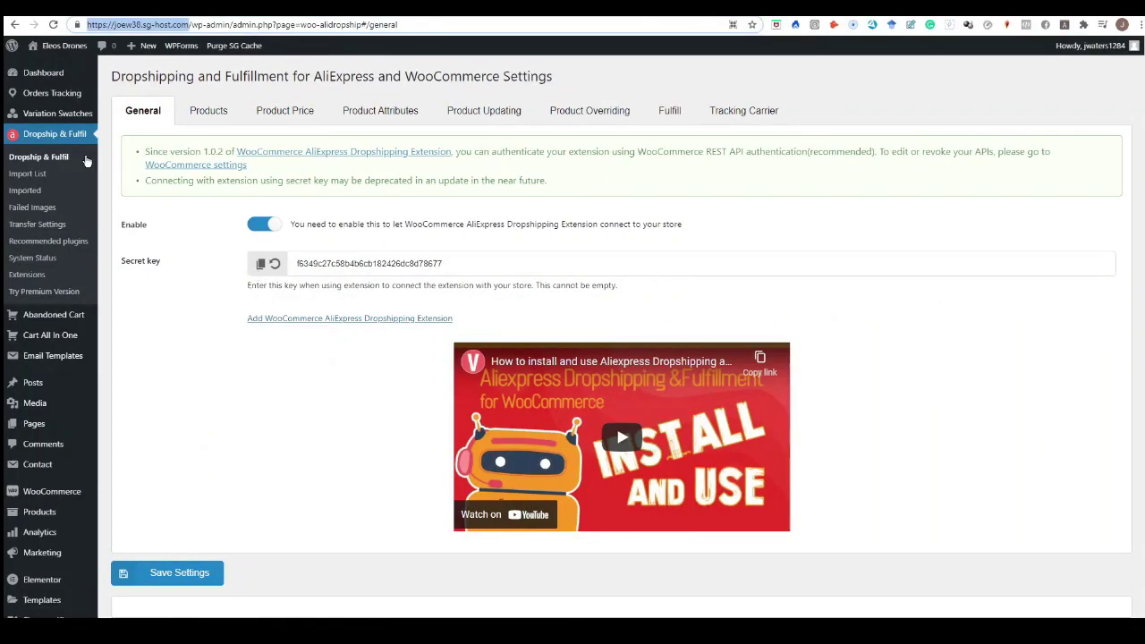
Step: Switch to the WordPress admin and look through the products queued in the dropshipping plugin's import list
click(51, 139)
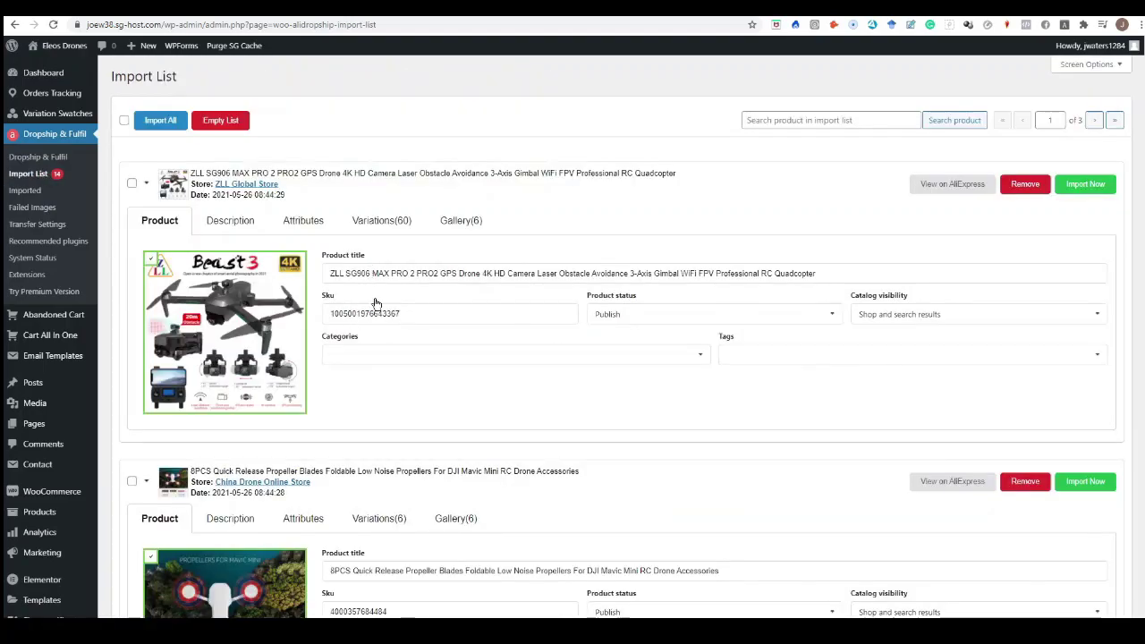
scroll(387, 293, down, 6)
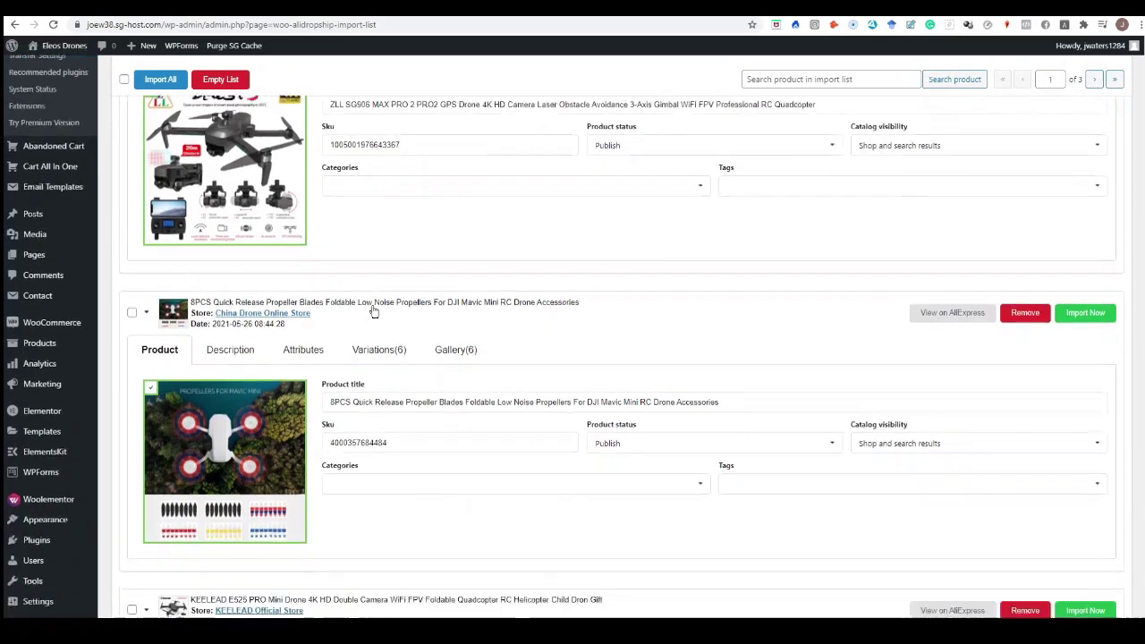
scroll(357, 318, up, 6)
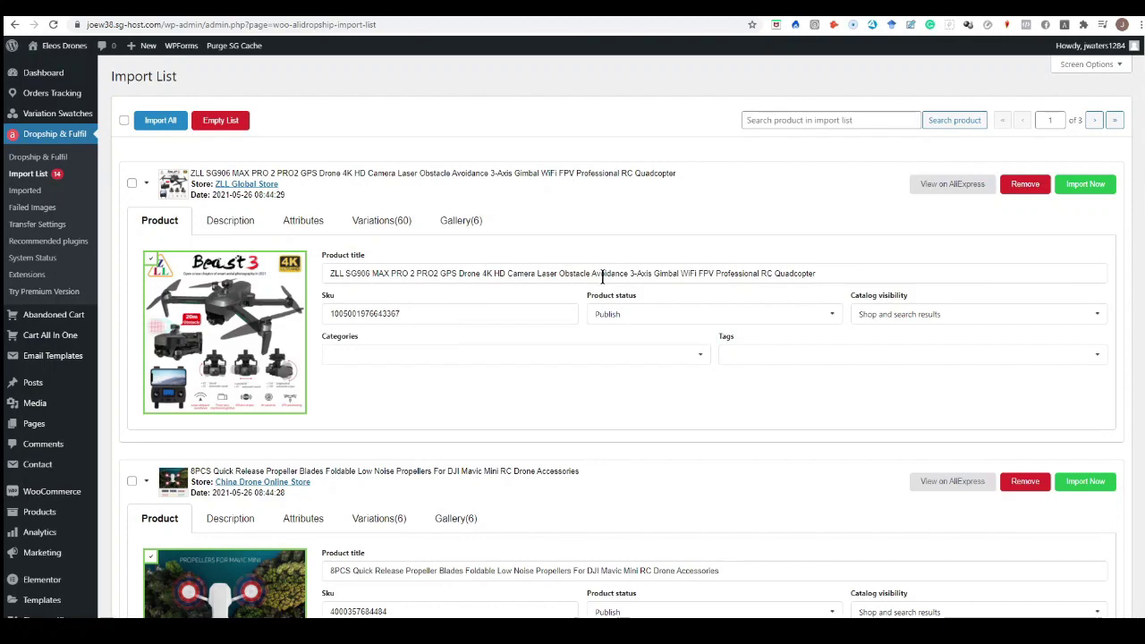
Step: Shorten the first queued product's title to "ZLL SG906 MAX PRO 2 PRO2 GPS Drone 4K"
drag(826, 272, 526, 273)
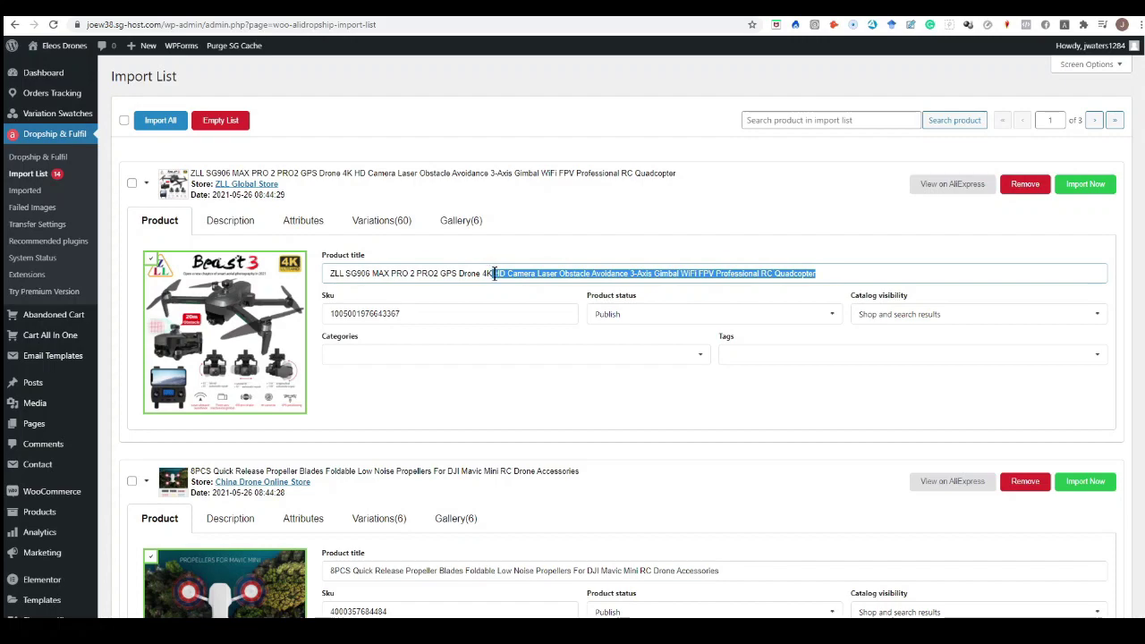
key(BackSpace)
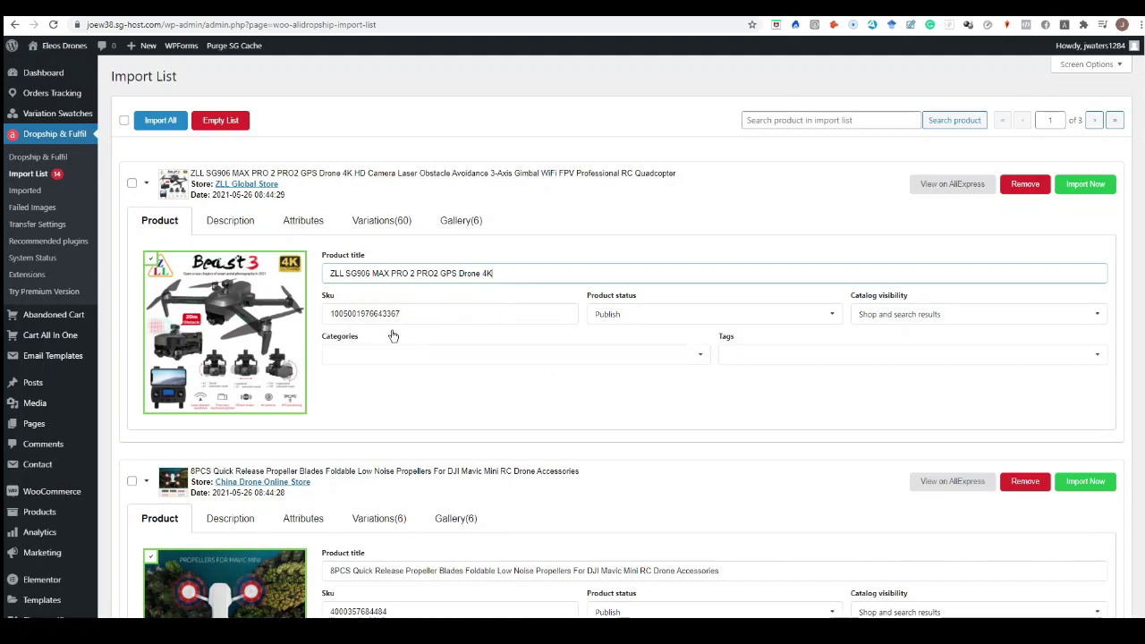
scroll(396, 358, down, 2)
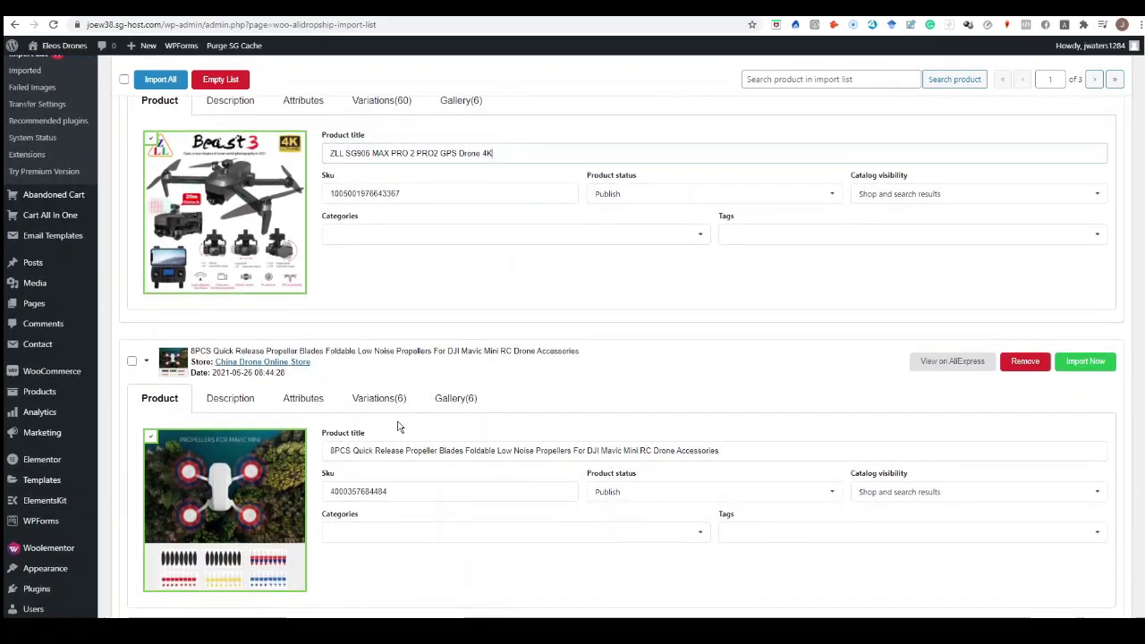
scroll(401, 428, up, 1)
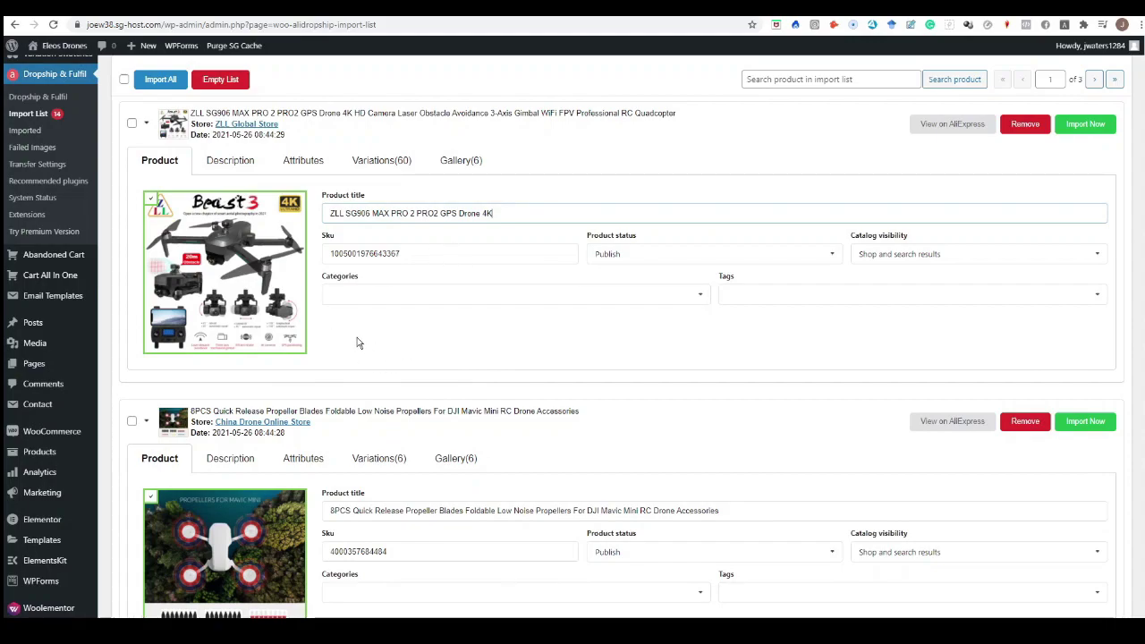
scroll(370, 347, up, 1)
Step: Create the WooCommerce product categories Drones and Accessories
scroll(77, 327, down, 4)
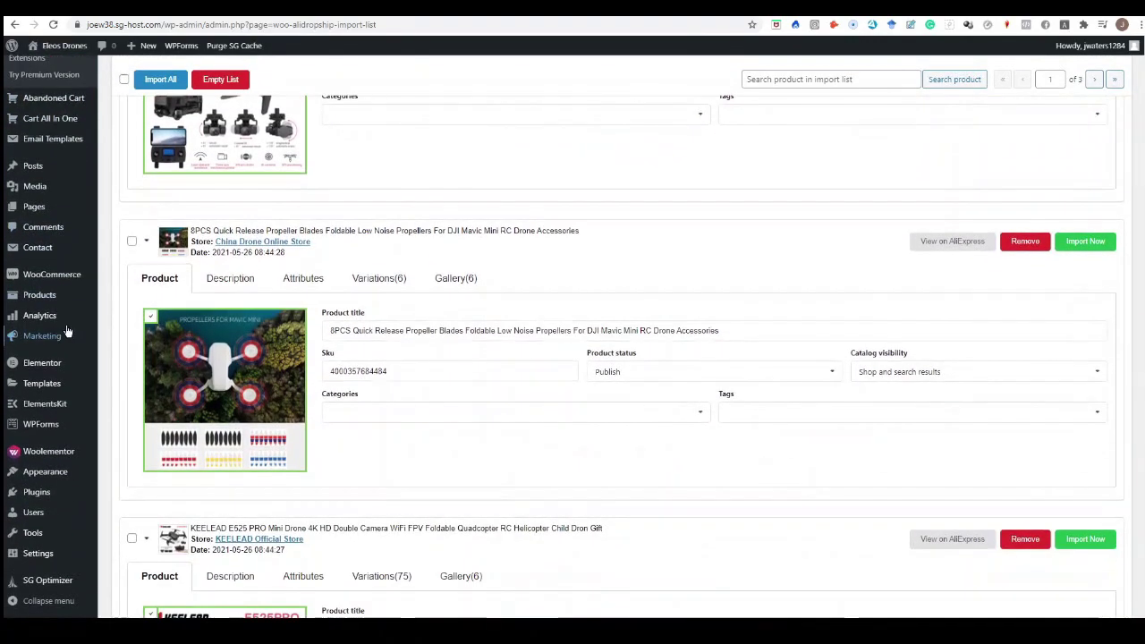
mouse_move(39, 300)
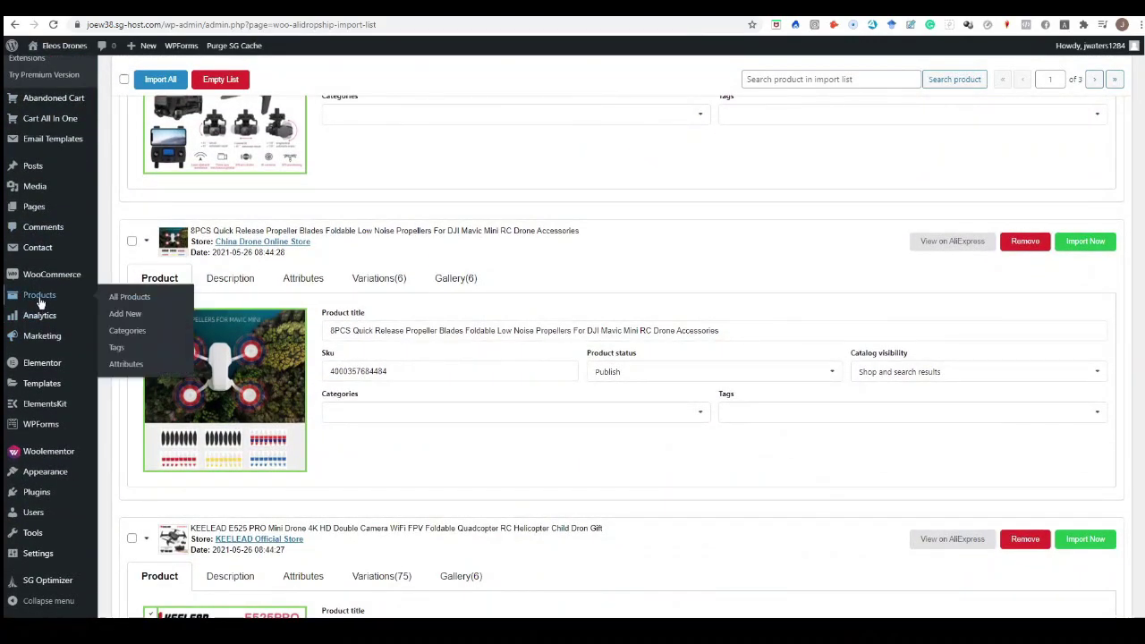
click(128, 333)
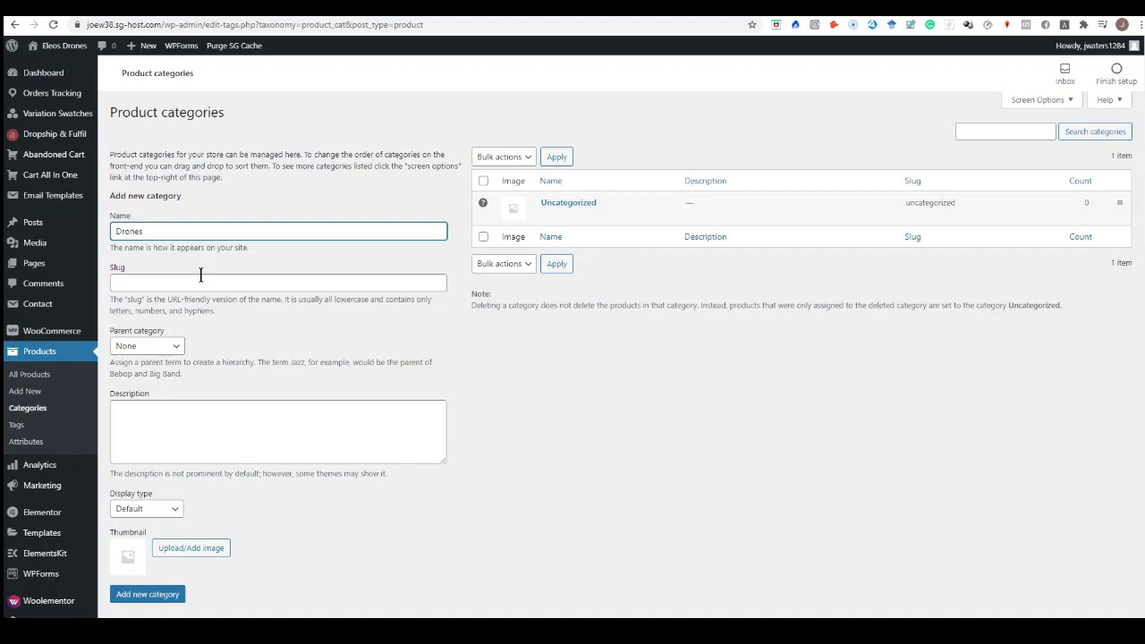
key(Return)
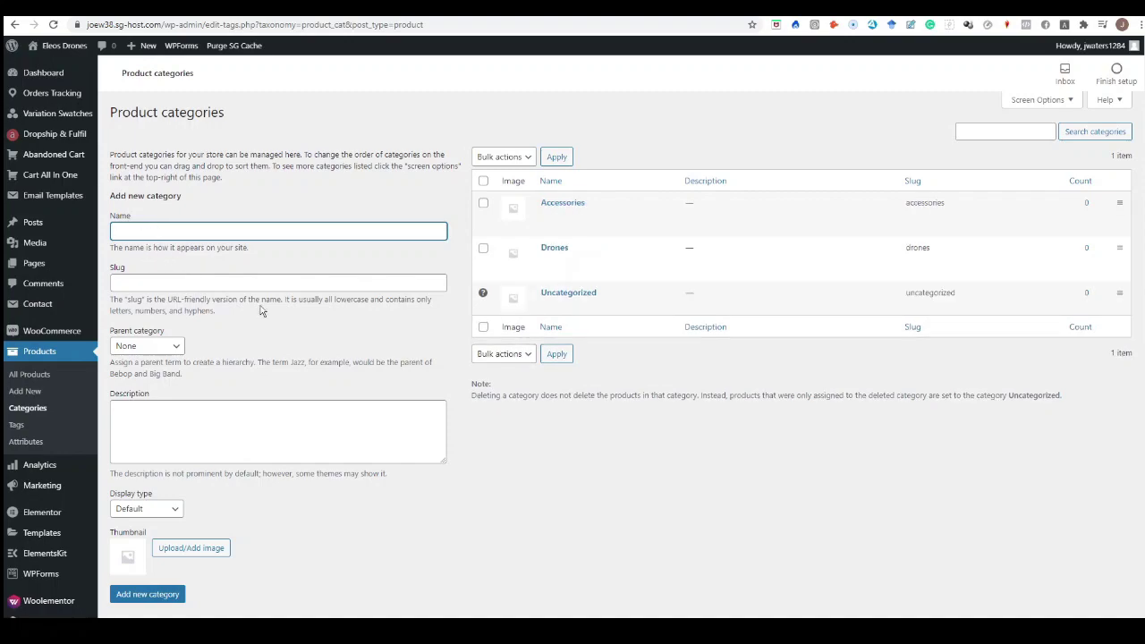
Step: Back in the import list, retitle the first product "ZLL SG906 MAX PRO 2 PRO2 GPS Drone 4K" and assign it the Drones category
mouse_move(39, 136)
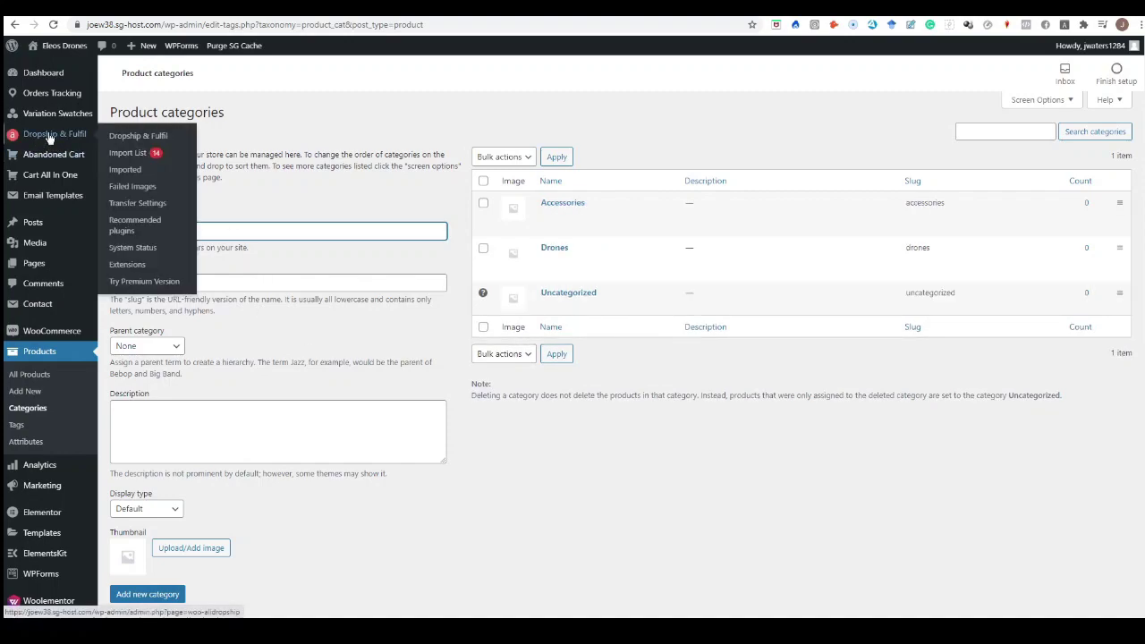
click(127, 154)
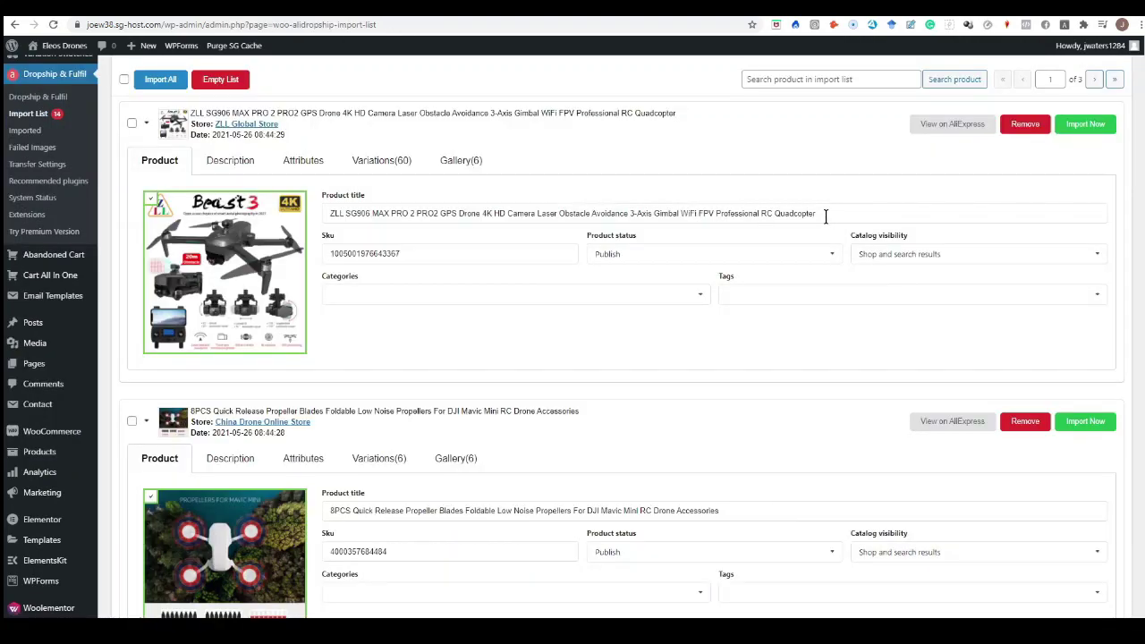
drag(818, 214, 519, 218)
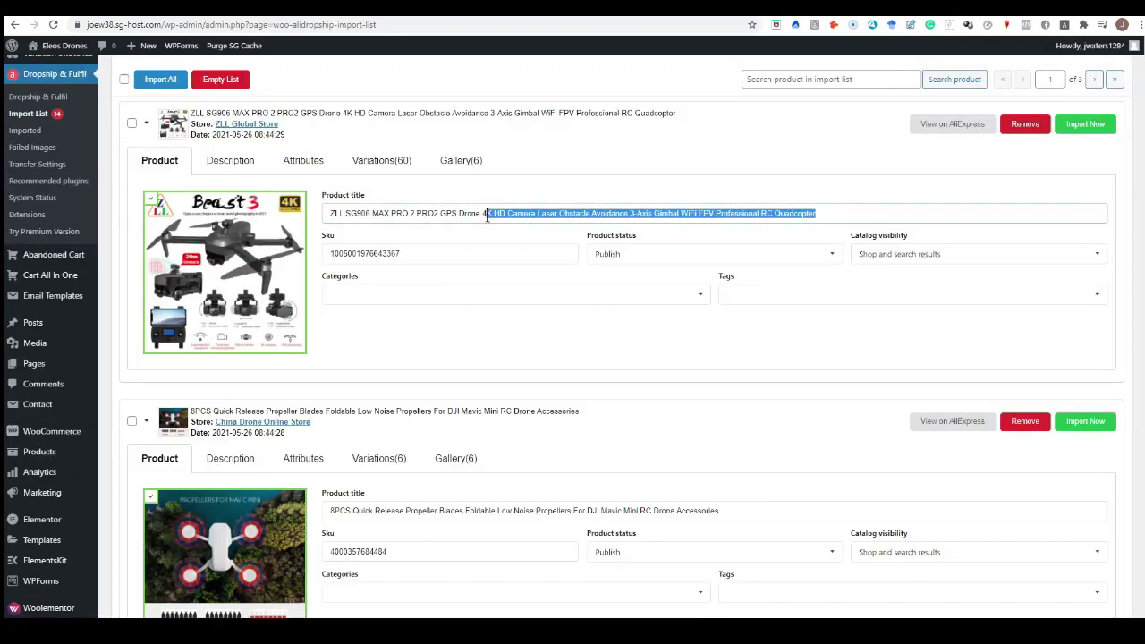
key(BackSpace)
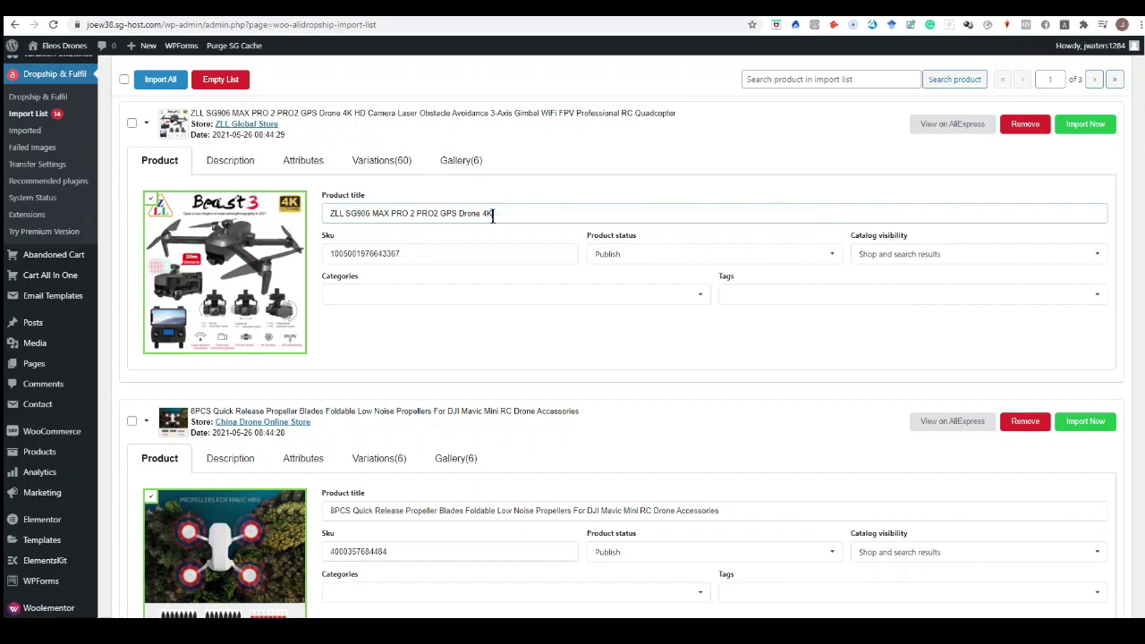
click(434, 295)
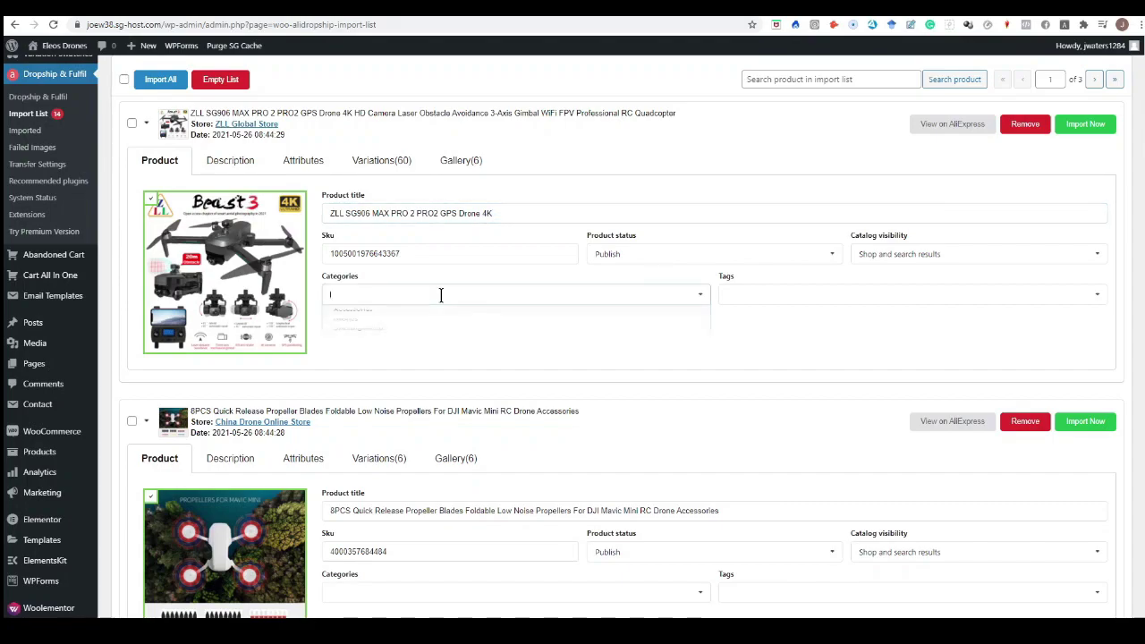
click(355, 341)
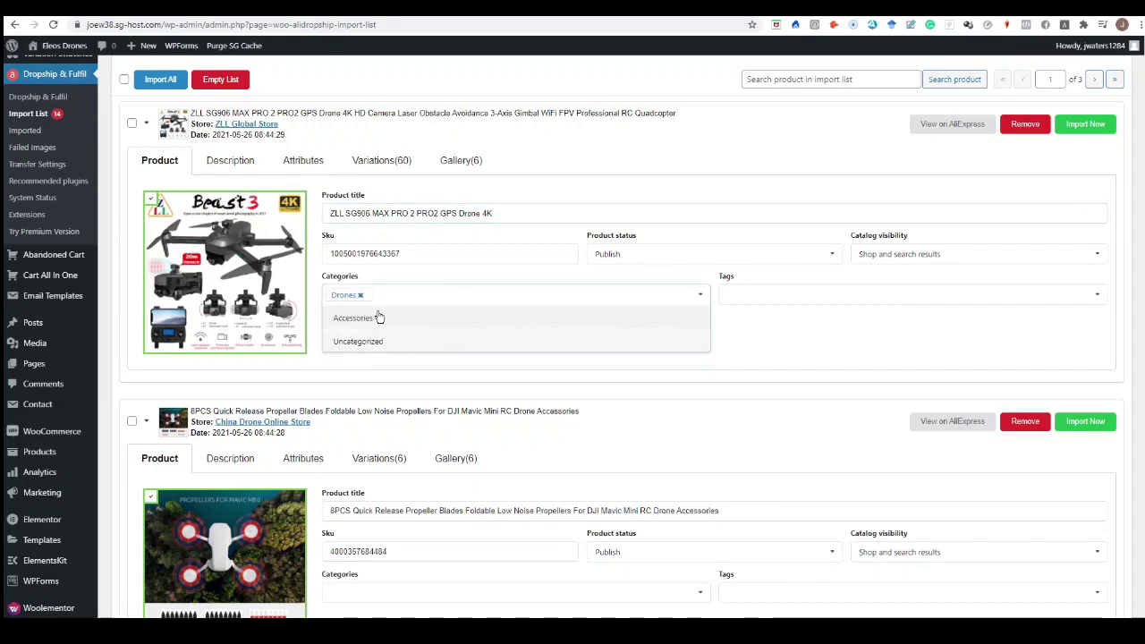
click(429, 234)
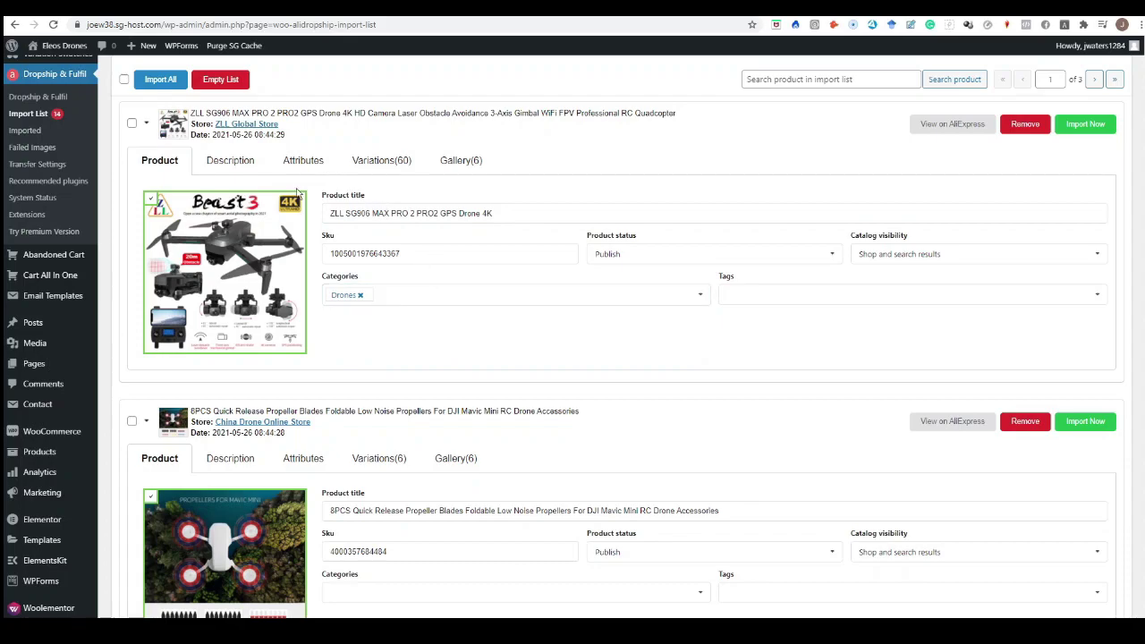
Step: Delete the bold heading and all promotional images below the specification list in the ZLL SG906 drone's description
click(233, 162)
scroll(342, 357, down, 1)
scroll(343, 356, down, 5)
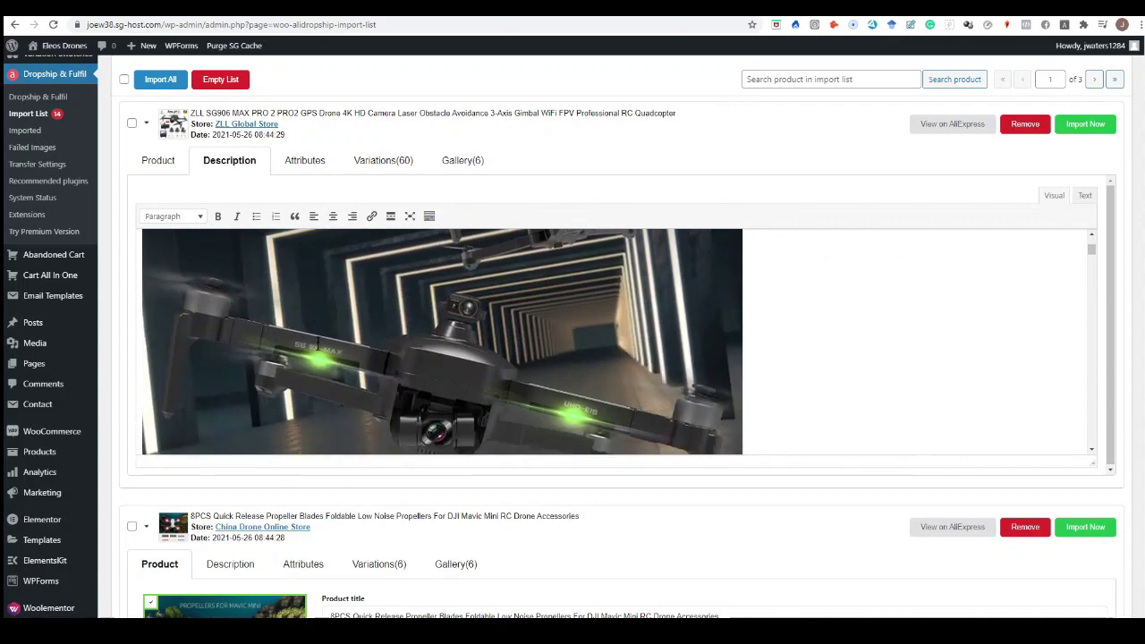
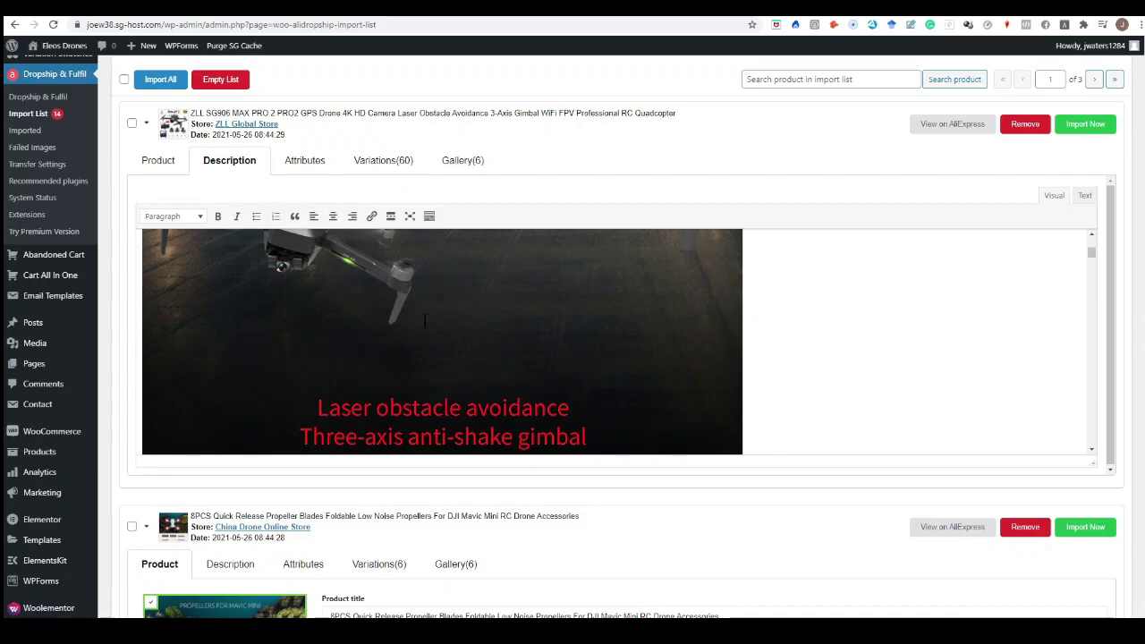
scroll(420, 327, up, 5)
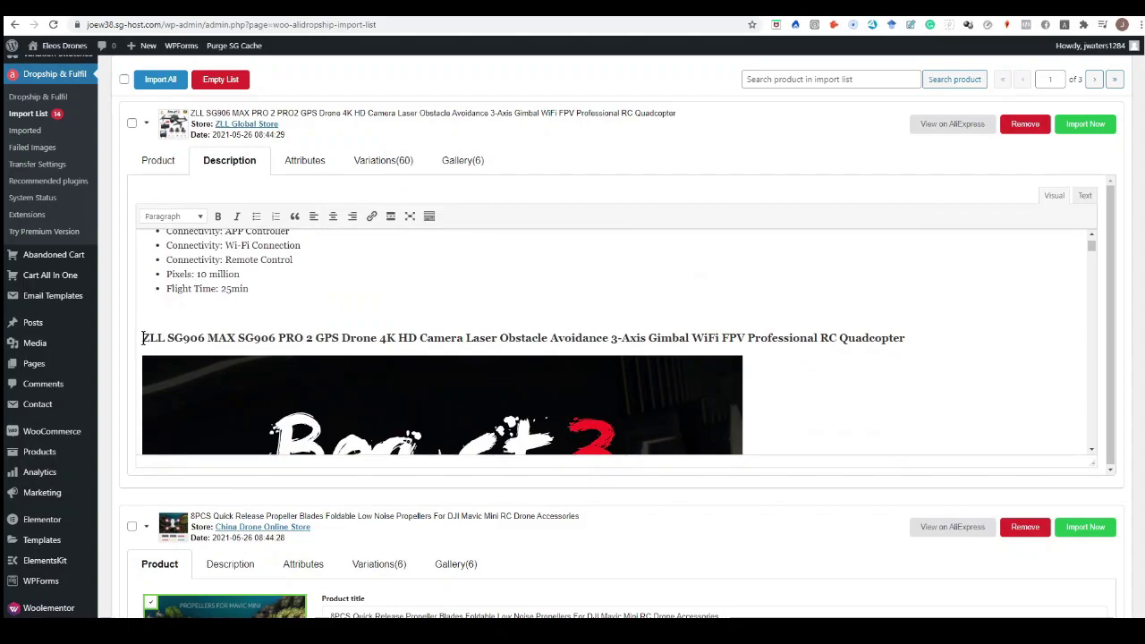
drag(143, 337, 565, 496)
drag(572, 504, 650, 397)
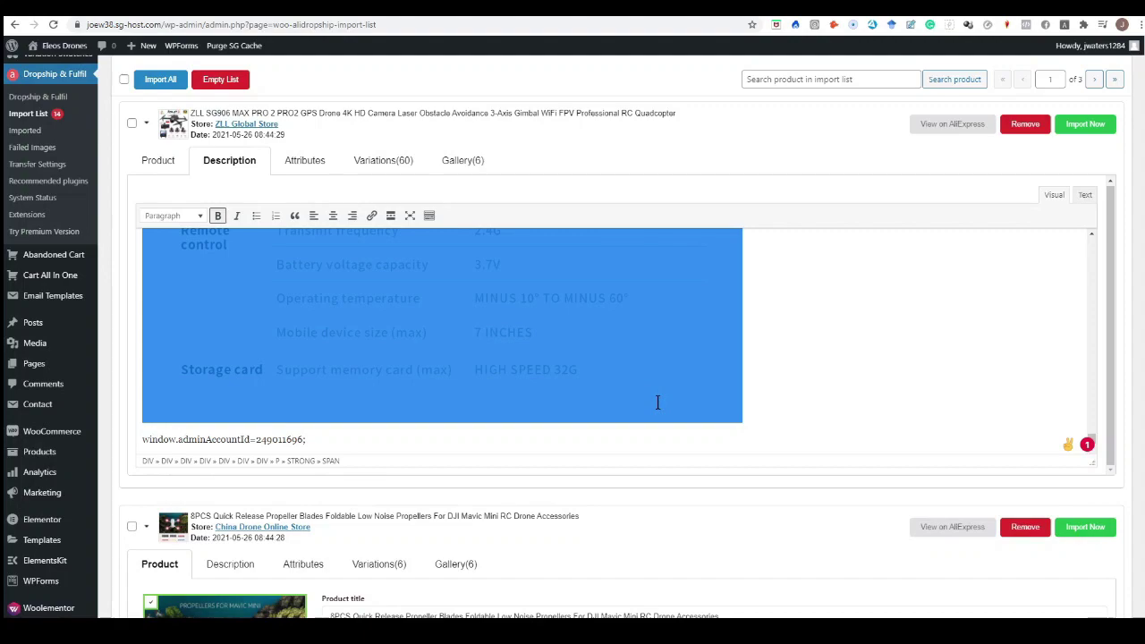
key(Delete)
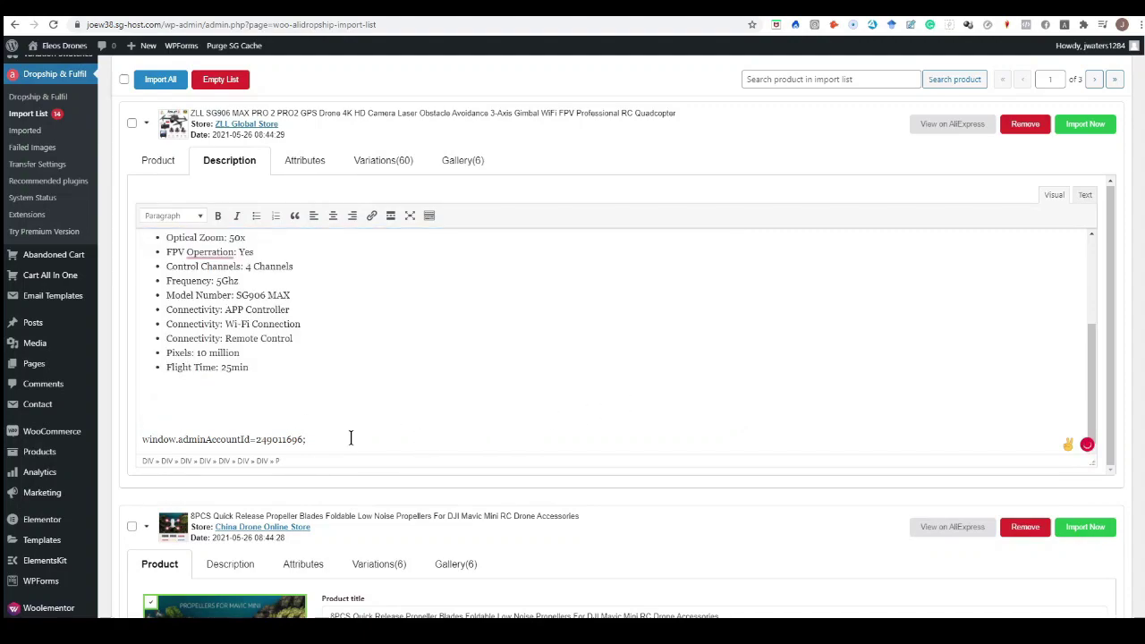
Step: Delete the leftover admin account ID script line below the specification list in the ZLL SG906 drone's description
drag(352, 439, 134, 431)
key(Delete)
key(BackSpace)
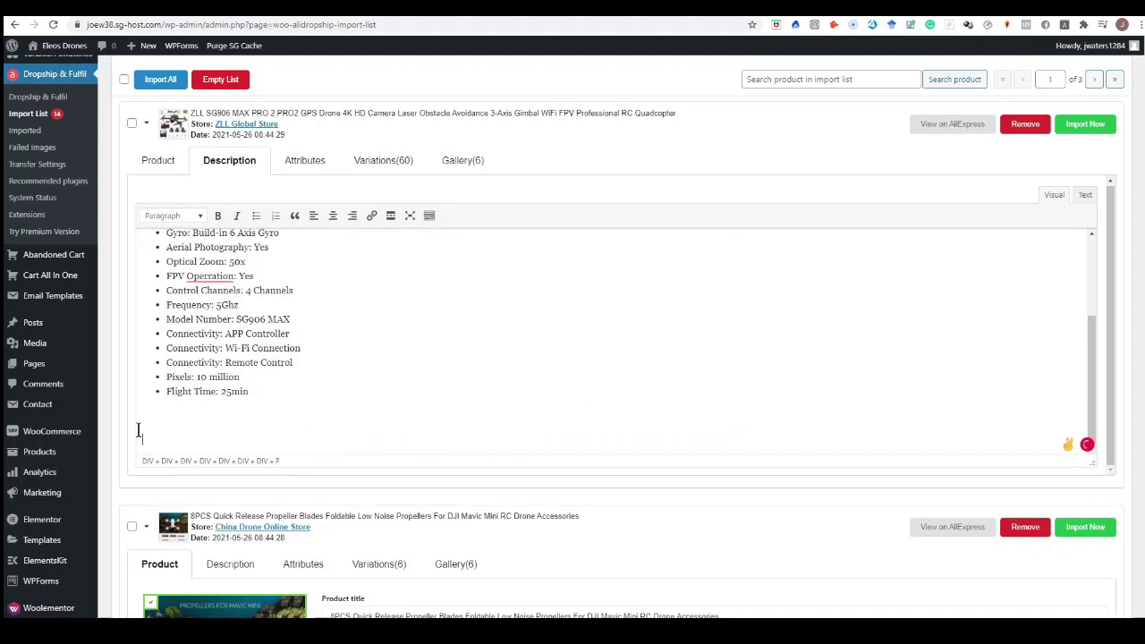
scroll(318, 273, up, 3)
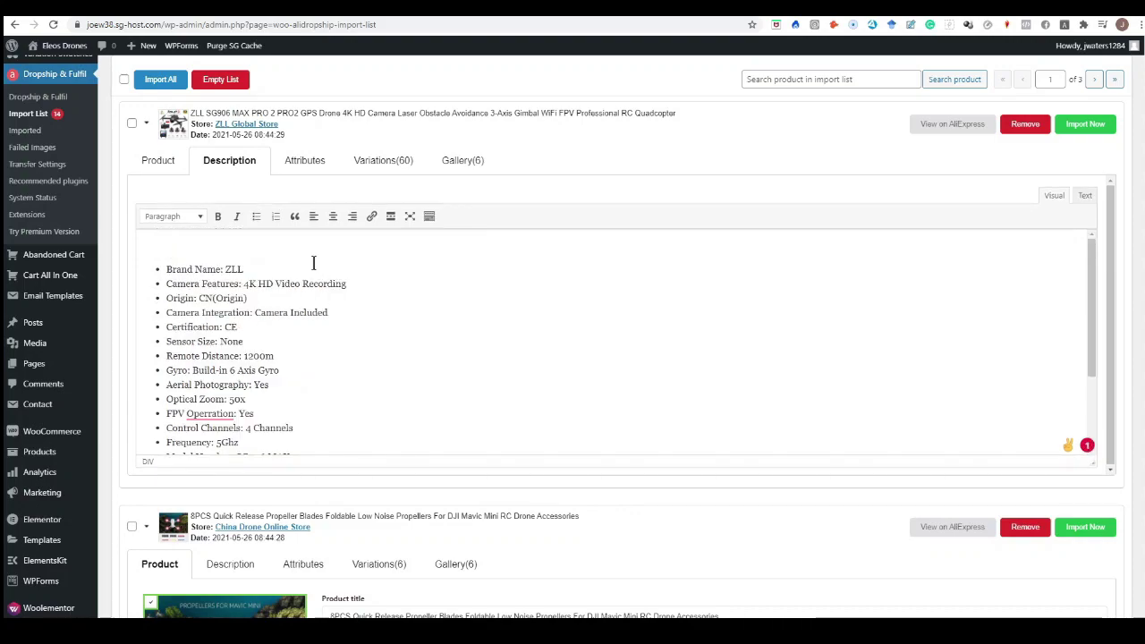
Step: Examine the ZLL SG906 drone's attributes and its full list of variations
click(304, 162)
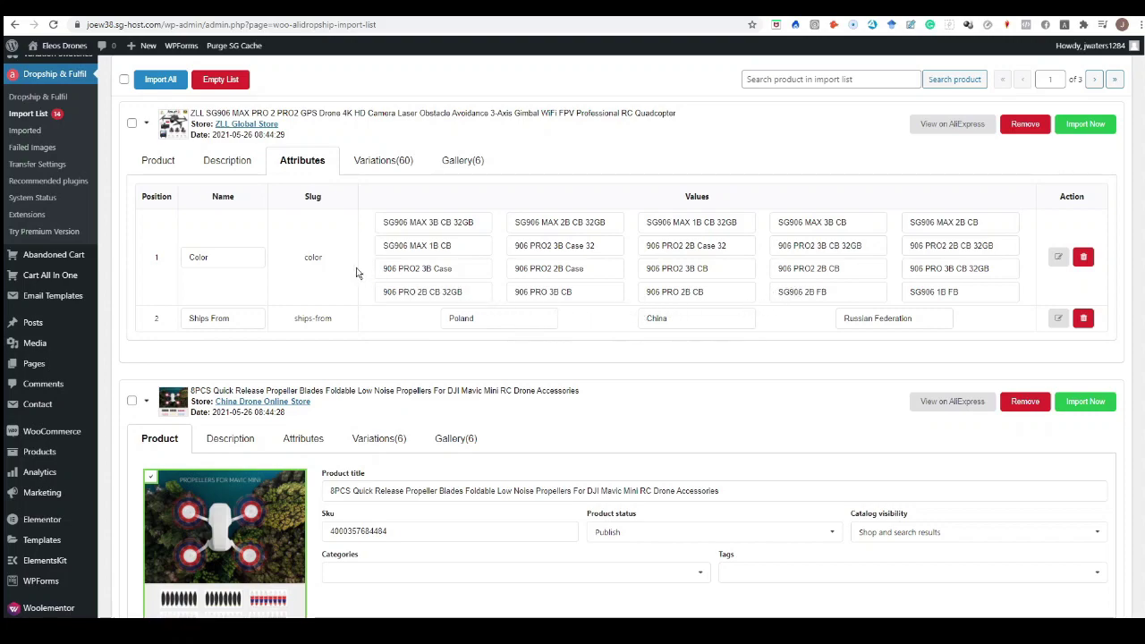
click(381, 165)
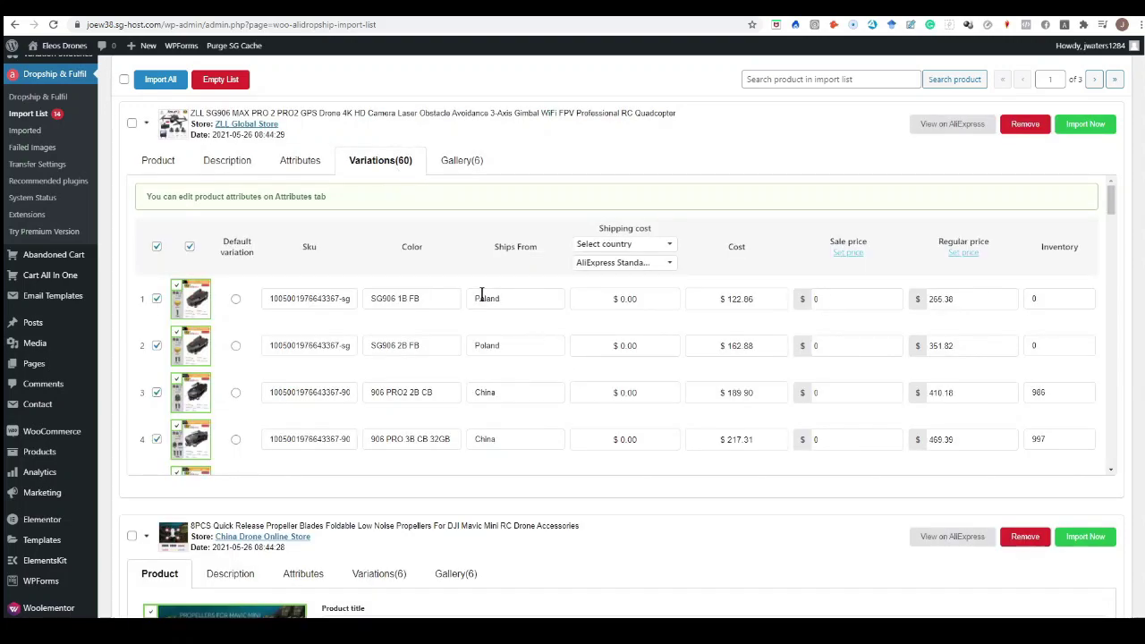
scroll(493, 299, down, 6)
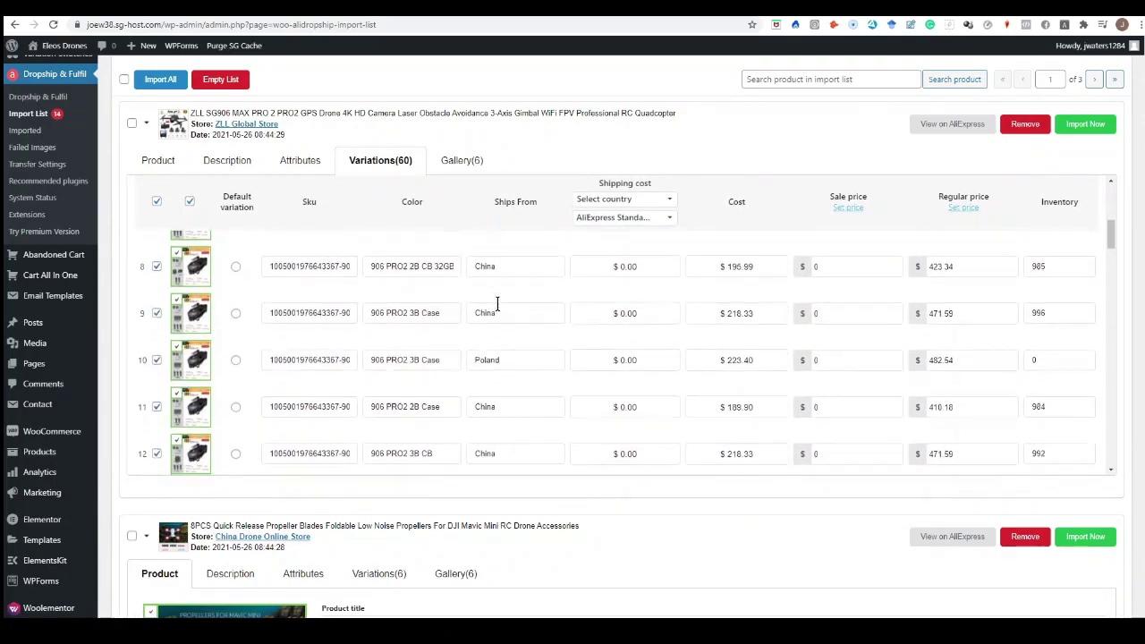
scroll(497, 311, down, 5)
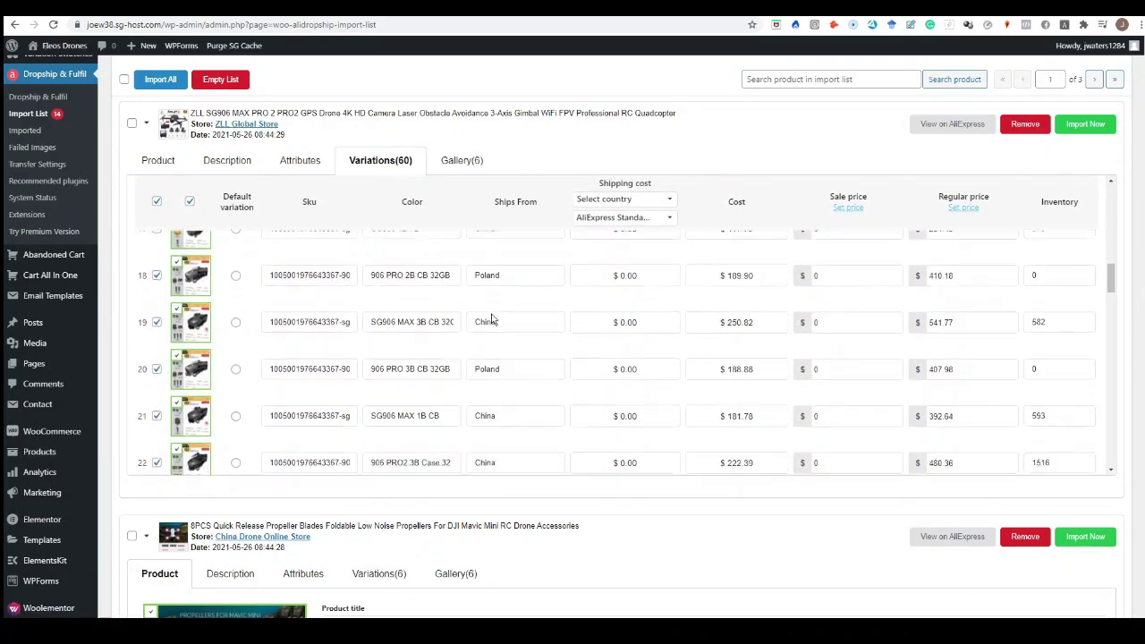
scroll(490, 320, up, 10)
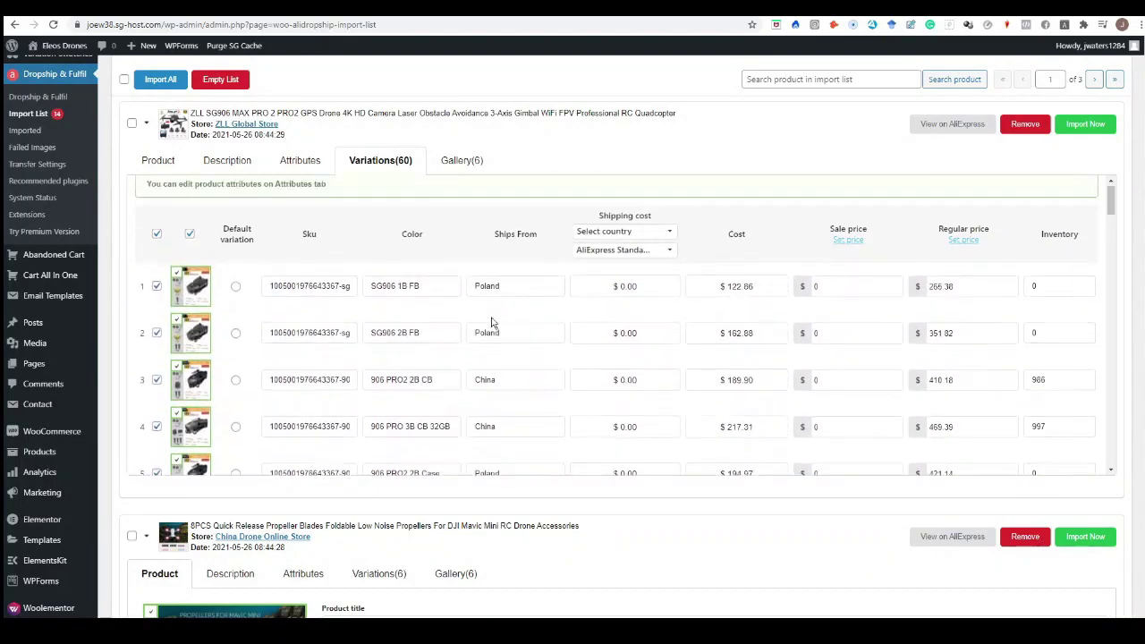
Step: Filter the drone's variations to those shipping from Poland, look through them, and clear the filter
click(522, 305)
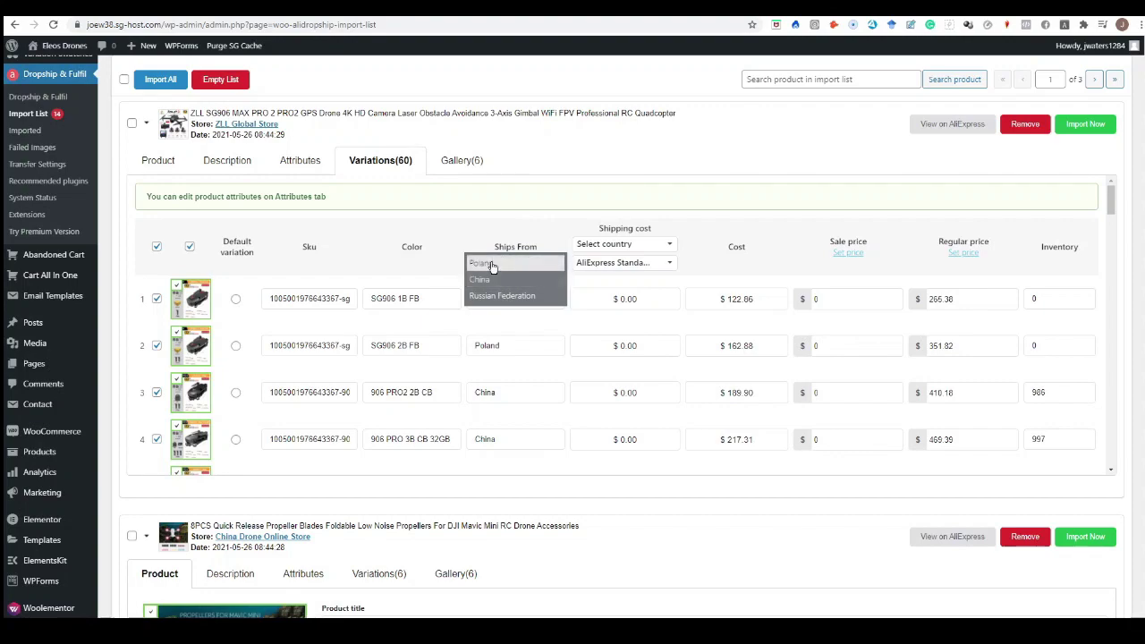
click(493, 266)
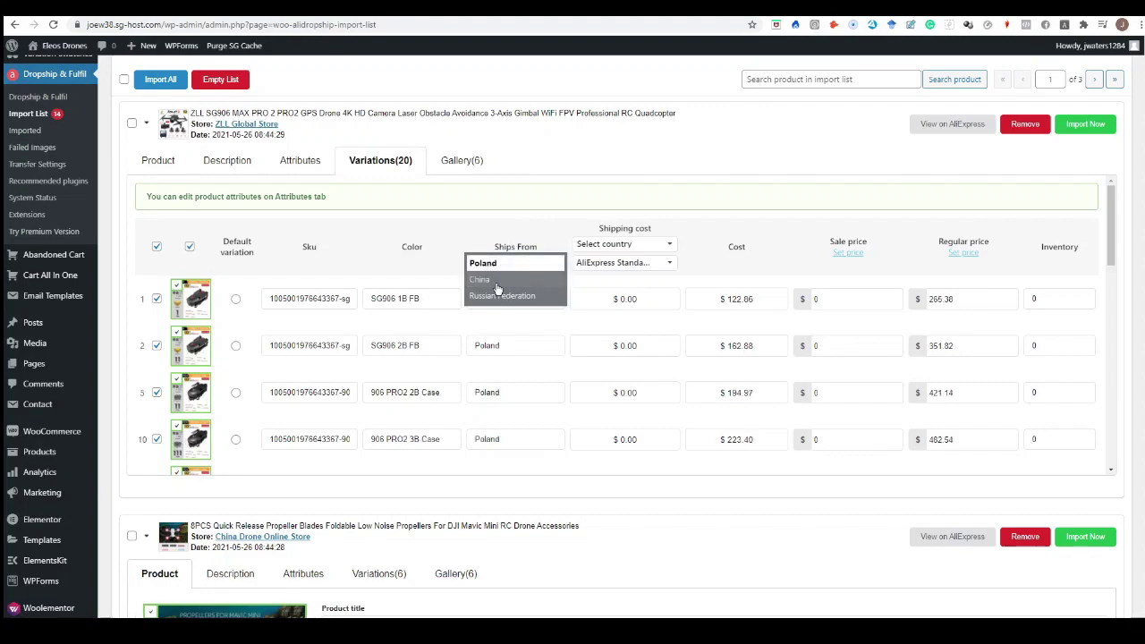
scroll(490, 362, down, 8)
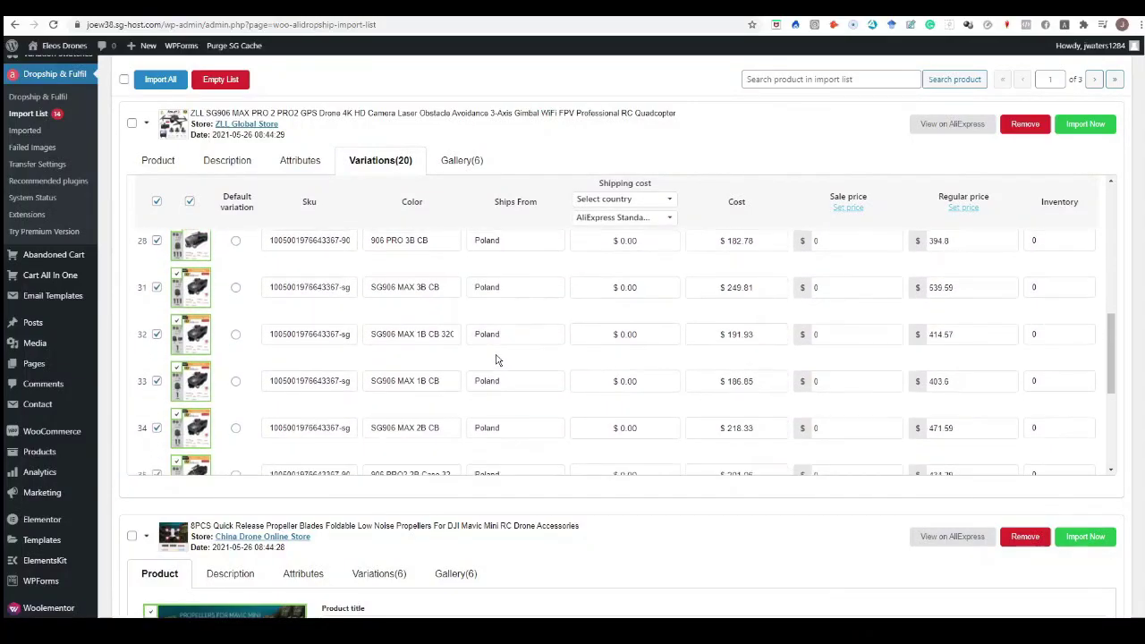
scroll(497, 359, up, 6)
click(514, 201)
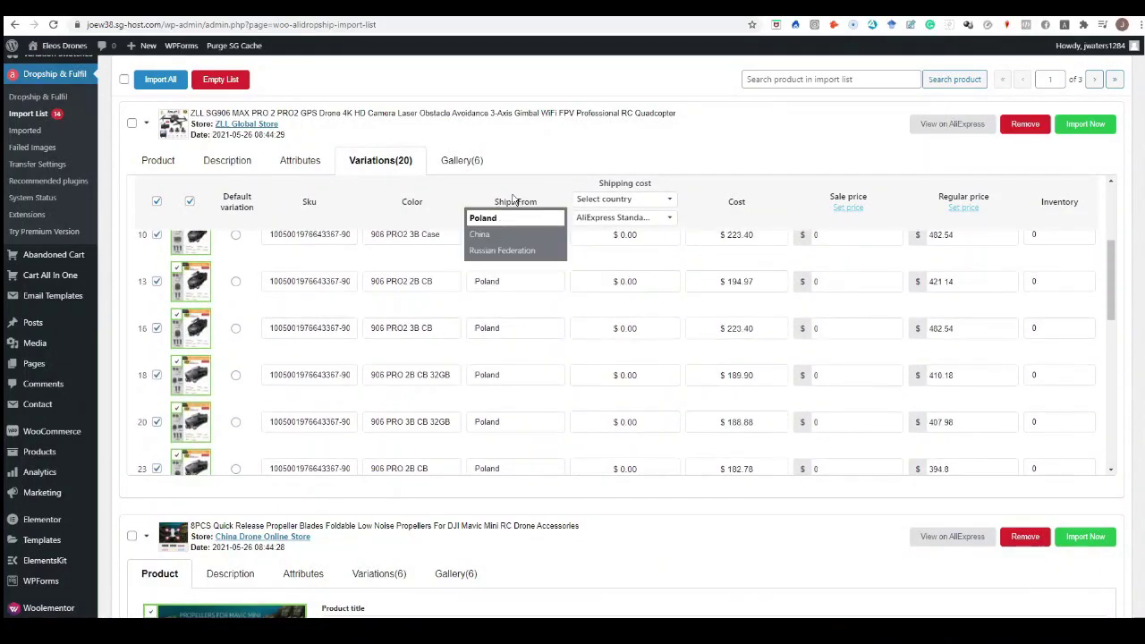
click(501, 222)
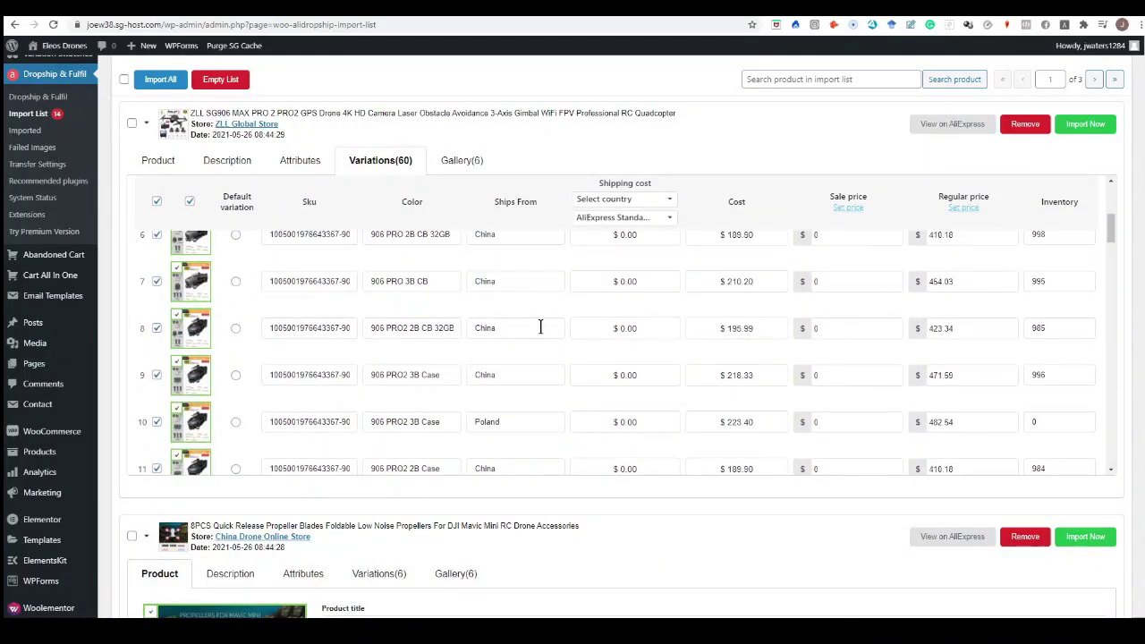
Step: Choose AliExpress Standard Shipping as the shipping method for the drone's variations, leaving the country unselected
click(653, 199)
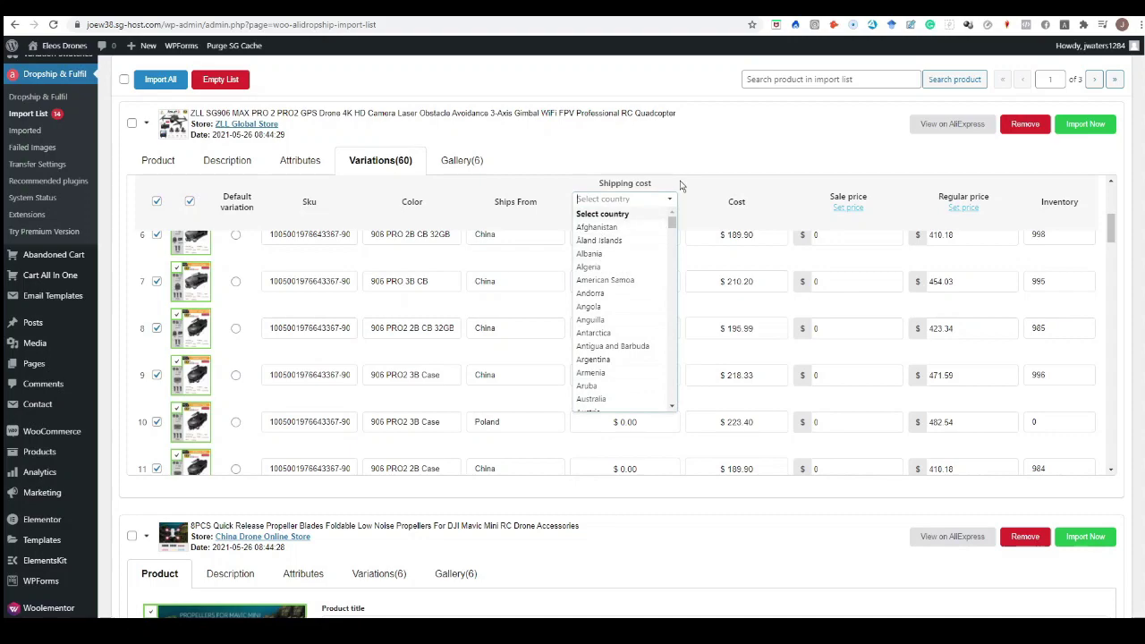
click(684, 184)
click(661, 224)
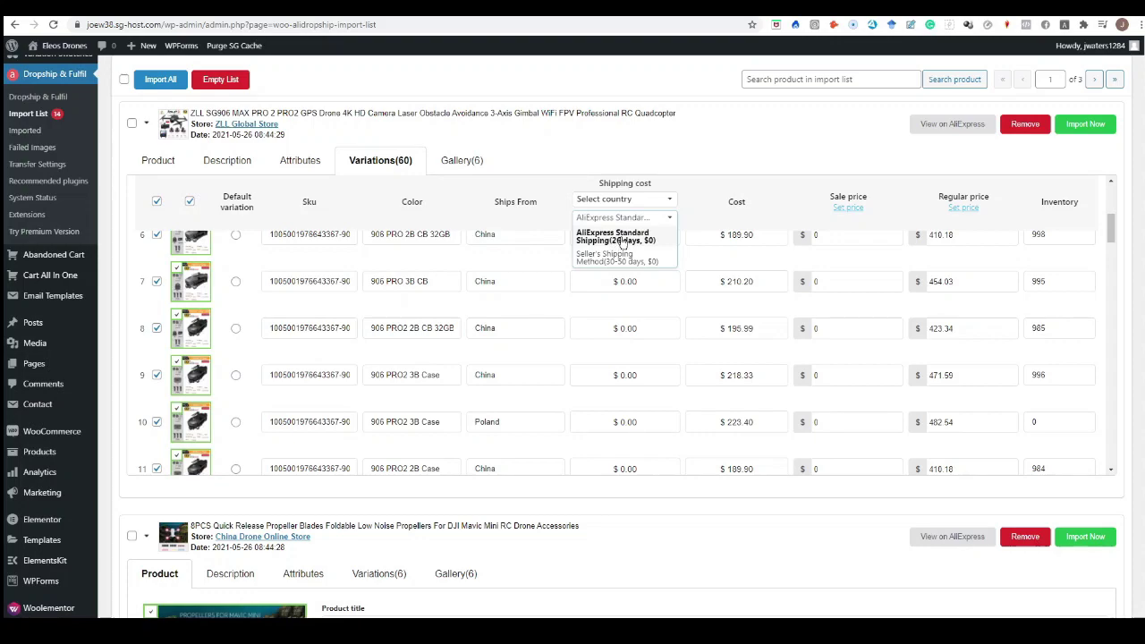
click(617, 237)
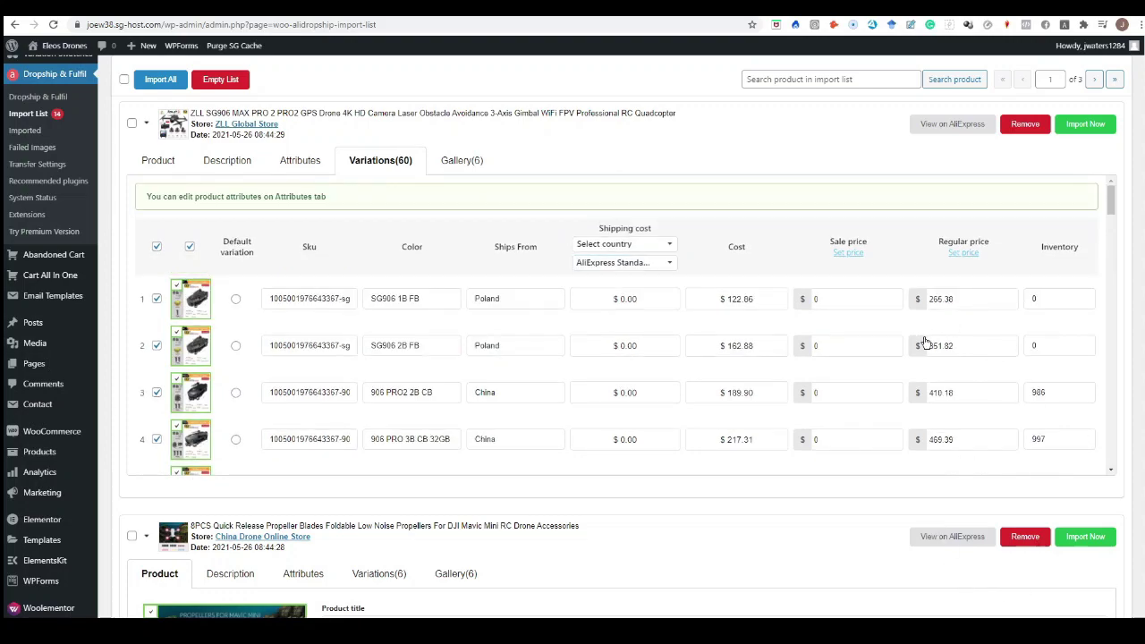
Step: Review the cost, regular price and inventory of the drone's variations
scroll(935, 353, down, 2)
scroll(876, 331, up, 2)
scroll(884, 338, up, 1)
scroll(1033, 324, down, 2)
scroll(1042, 317, up, 2)
scroll(1047, 337, down, 4)
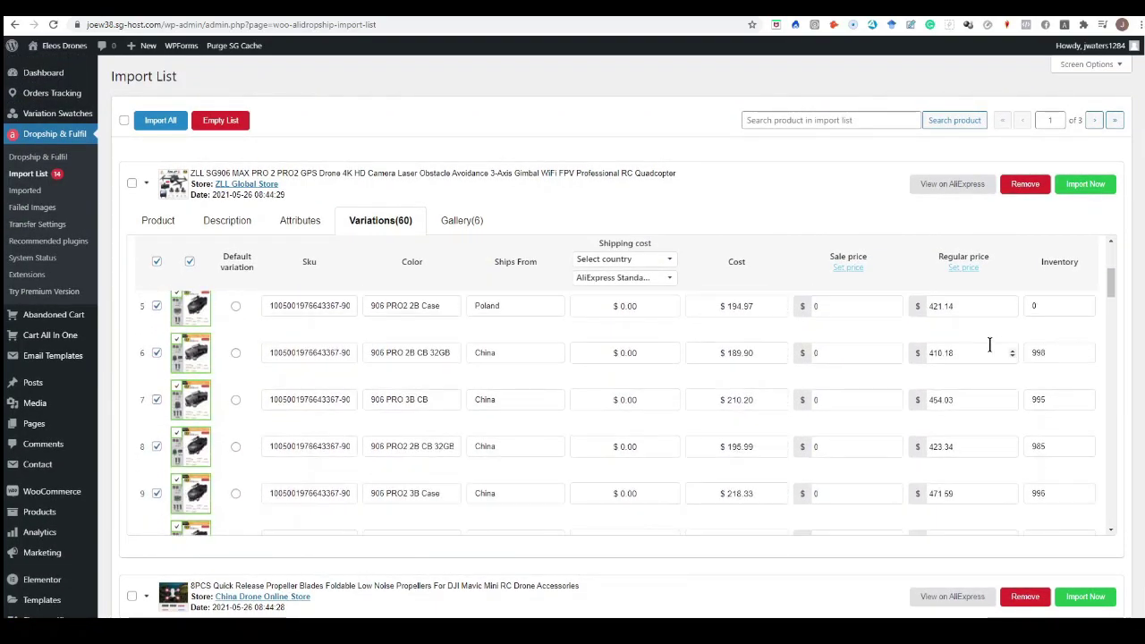
Step: Add the plain front-view image of the black drone to the product gallery and move it to the first position
click(459, 221)
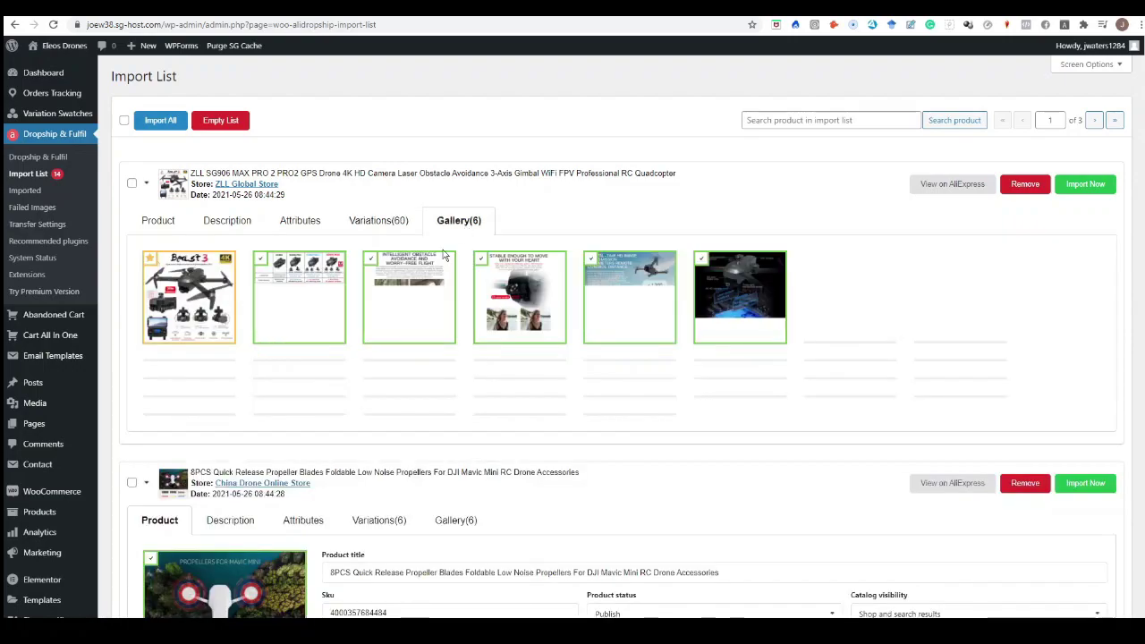
scroll(577, 342, down, 2)
scroll(578, 342, down, 2)
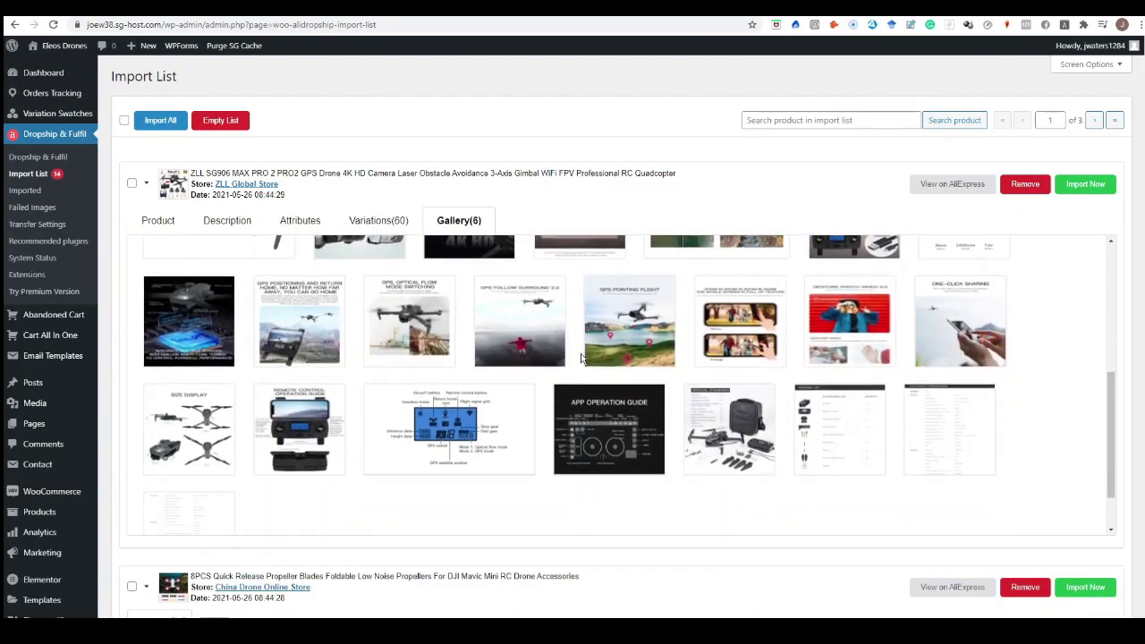
scroll(546, 339, up, 3)
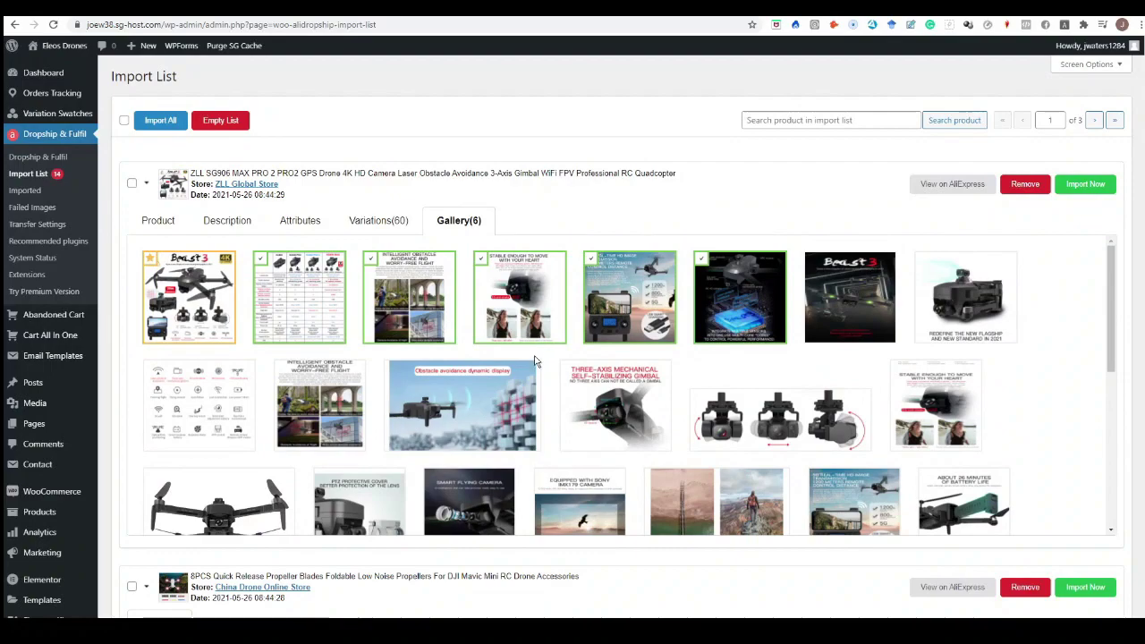
scroll(491, 367, down, 1)
scroll(447, 369, up, 1)
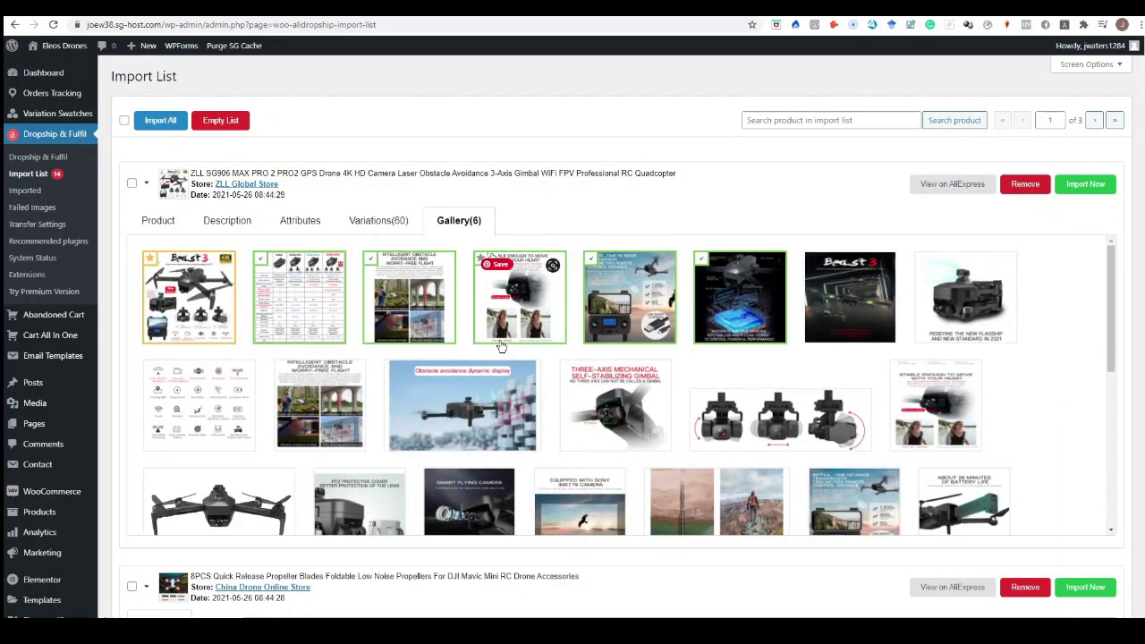
scroll(631, 388, down, 2)
scroll(632, 389, down, 1)
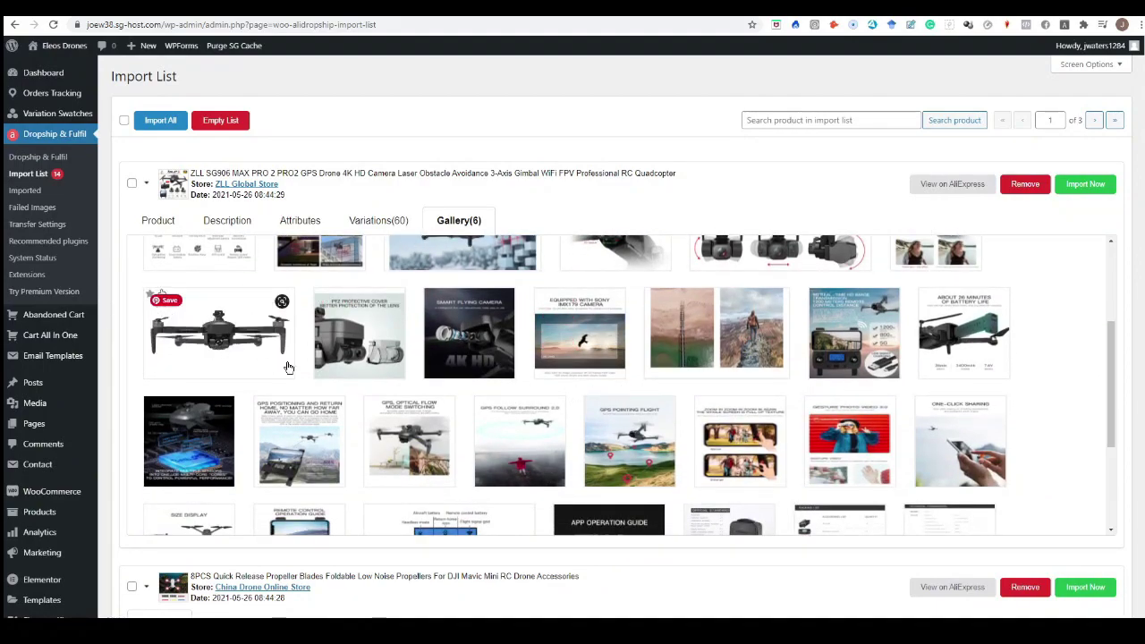
click(240, 340)
scroll(243, 420, up, 2)
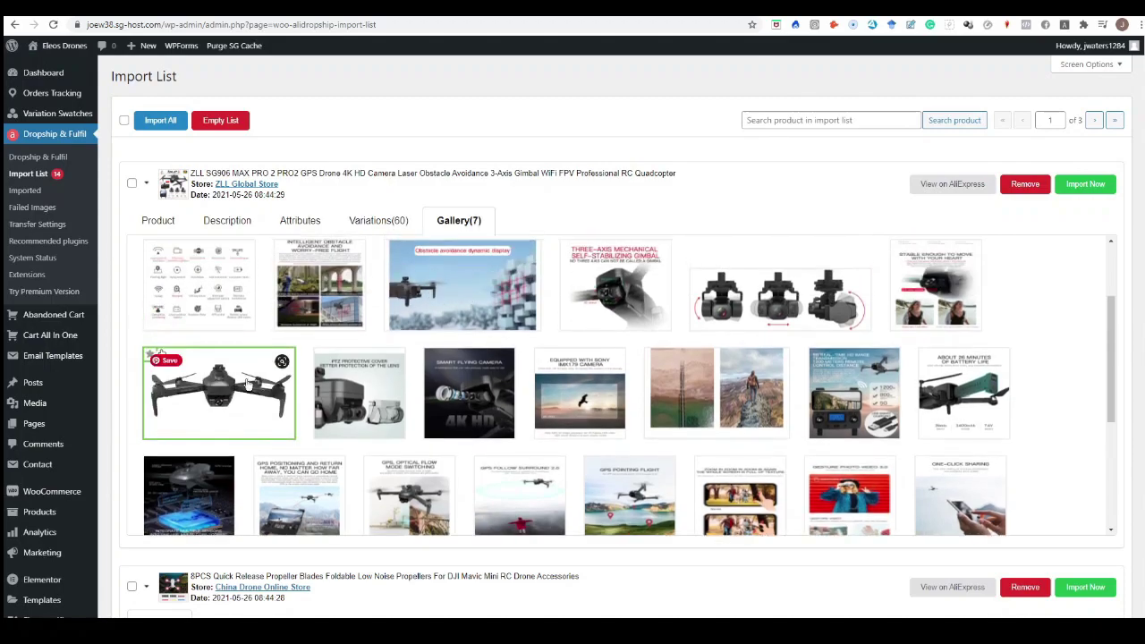
drag(246, 508, 210, 300)
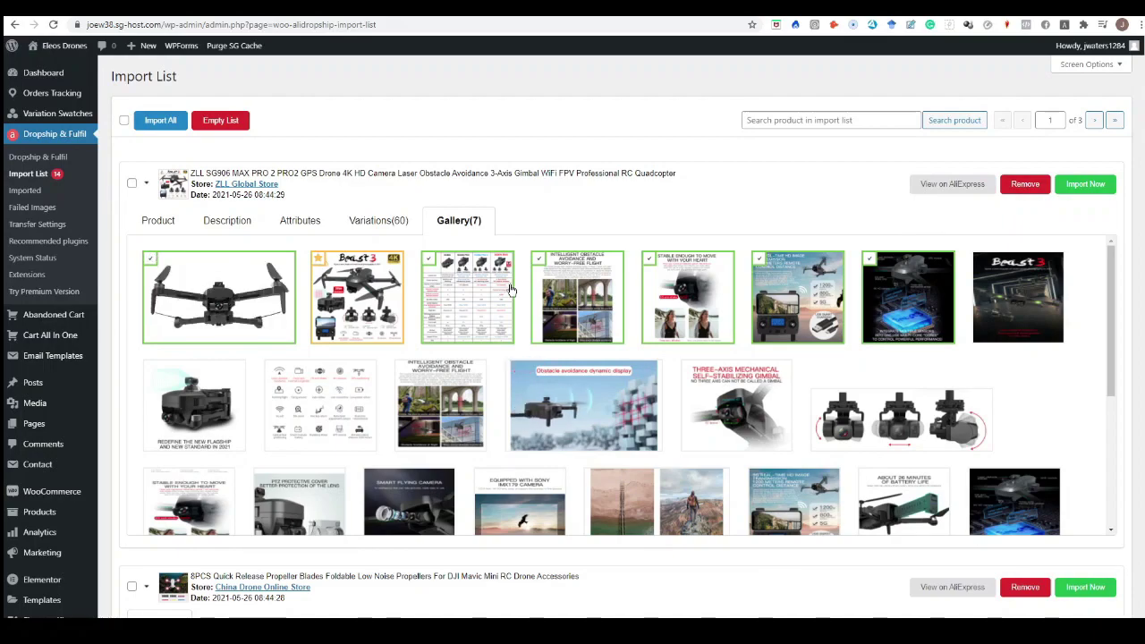
Step: Import the ZLL SG906 MAX drone from the import list into the store
click(1085, 184)
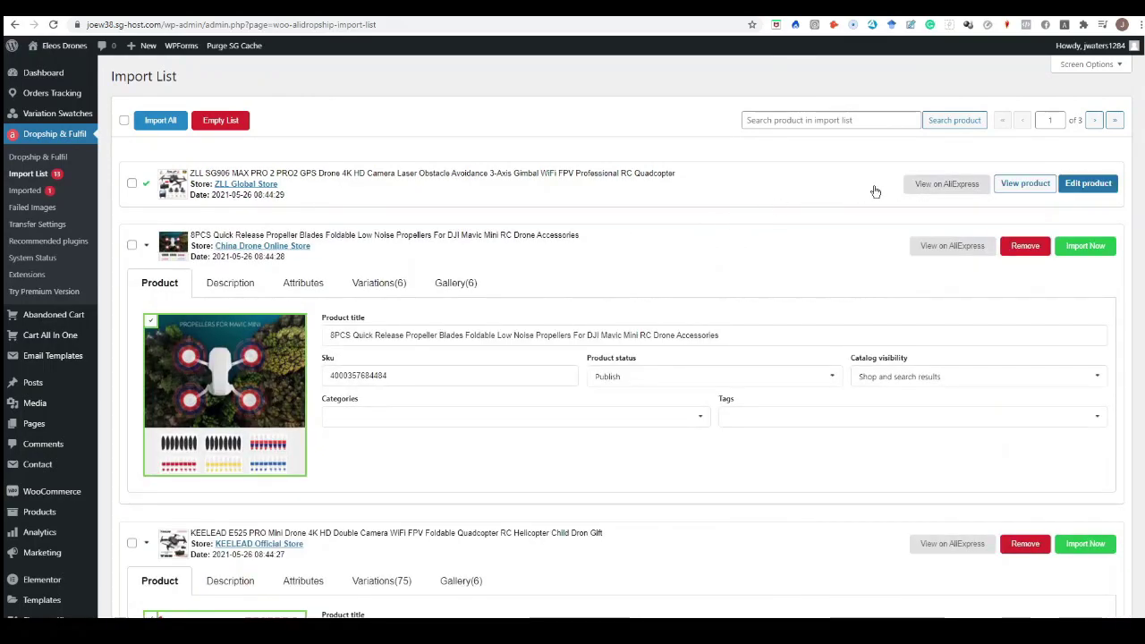
scroll(500, 255, down, 2)
scroll(453, 257, up, 2)
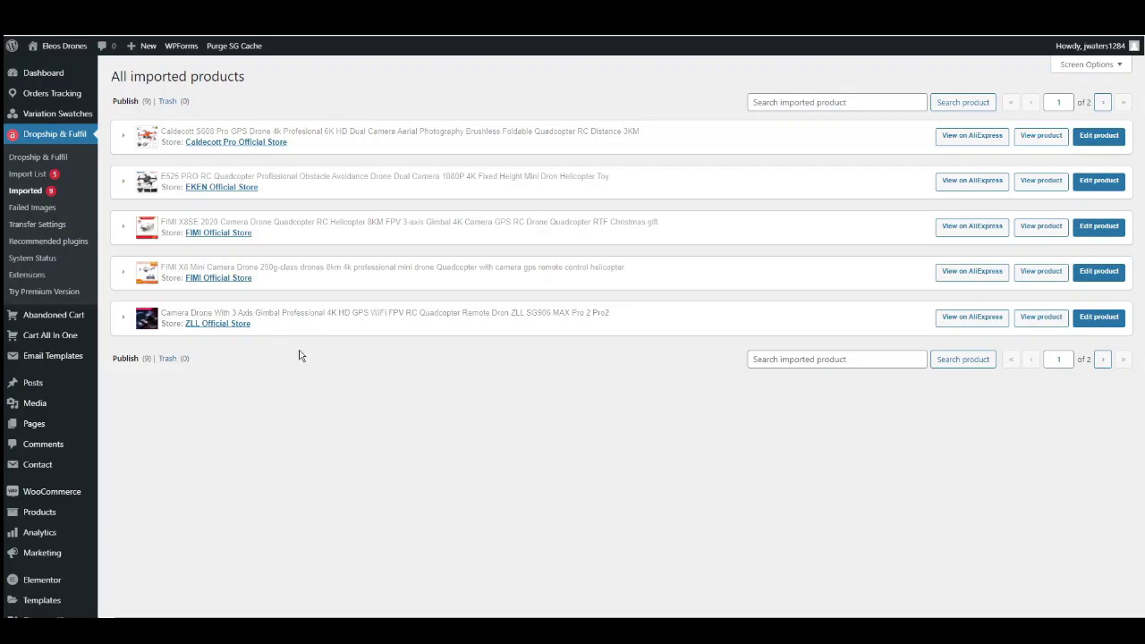
Step: Open the Drone Shop page for editing with Elementor and look over its product listing
click(36, 424)
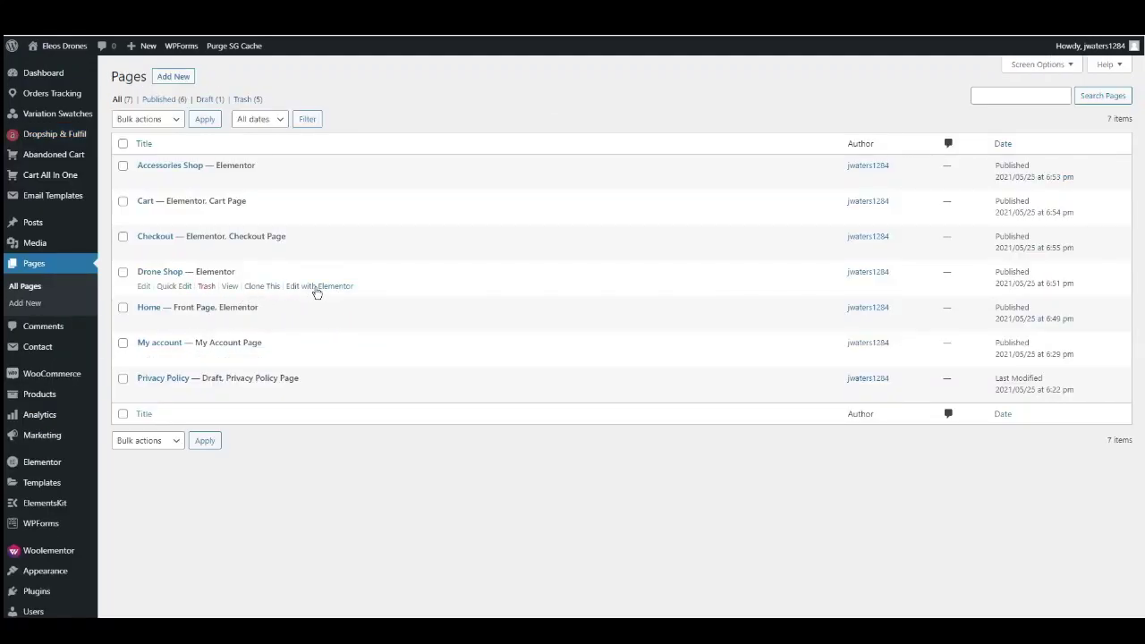
click(313, 287)
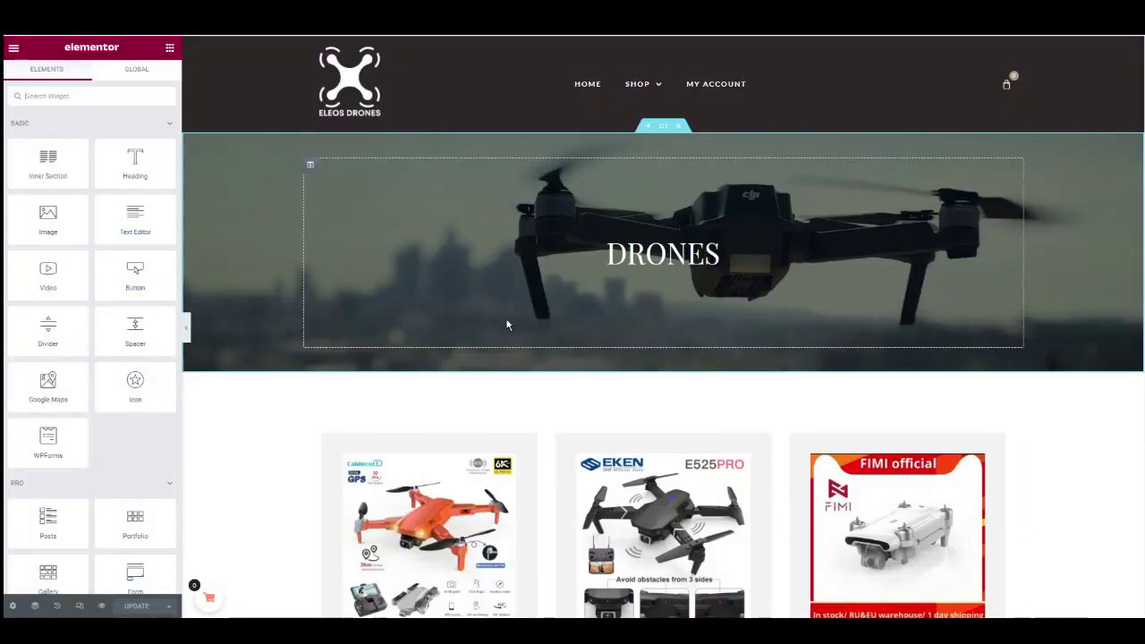
scroll(506, 322, down, 6)
scroll(595, 311, down, 3)
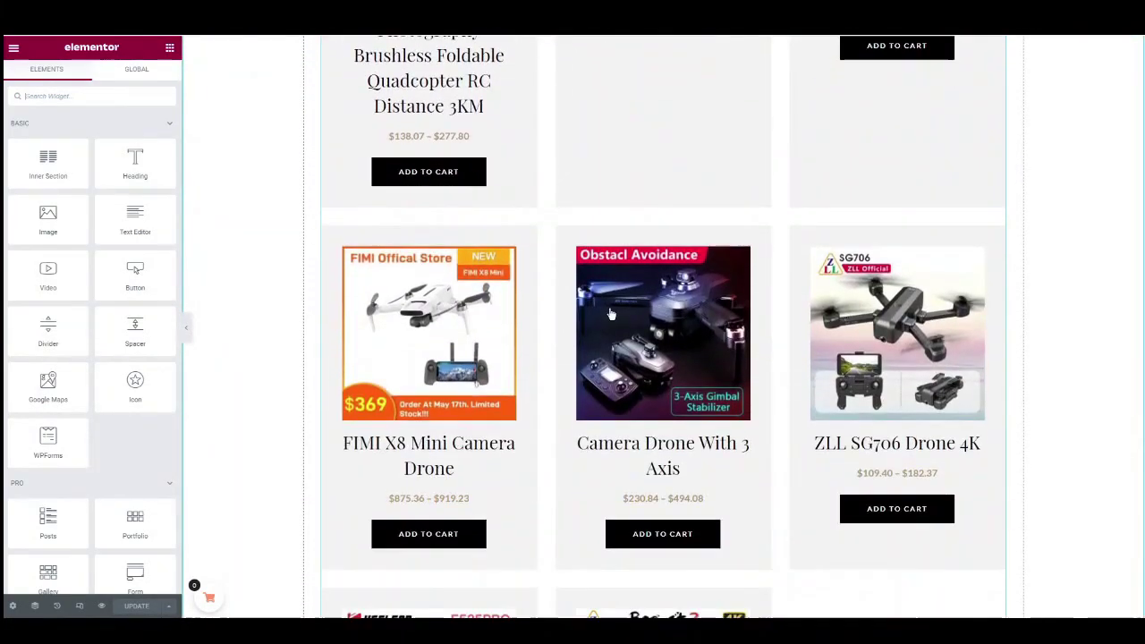
scroll(597, 317, up, 6)
Step: Select the products grid on the Drone Shop page and examine its query and content settings
click(483, 357)
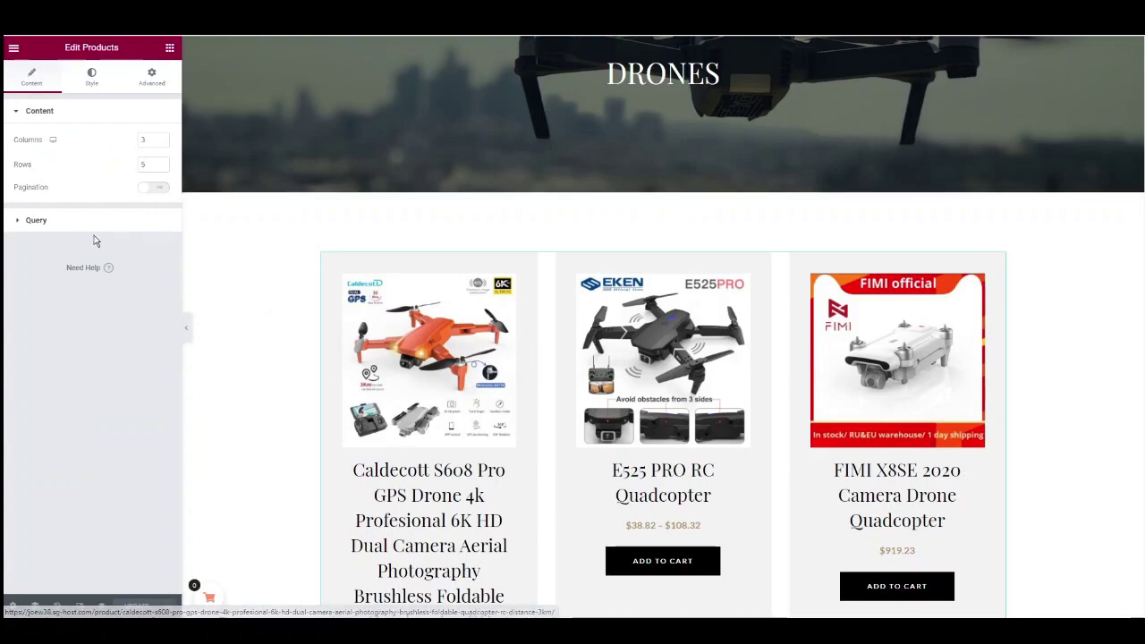
click(48, 223)
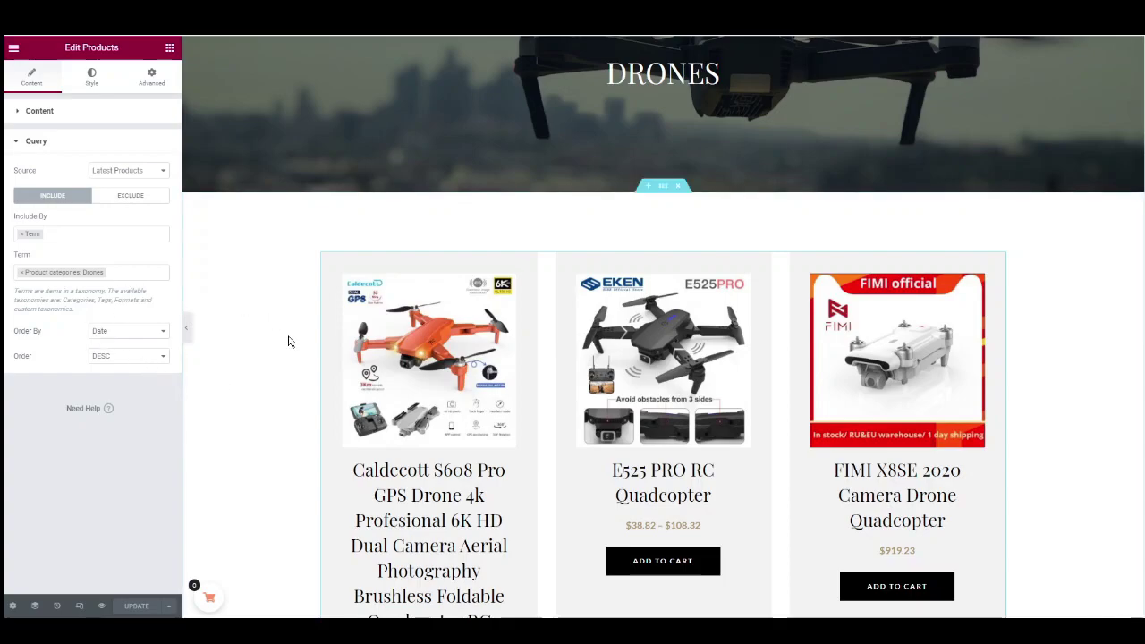
click(39, 111)
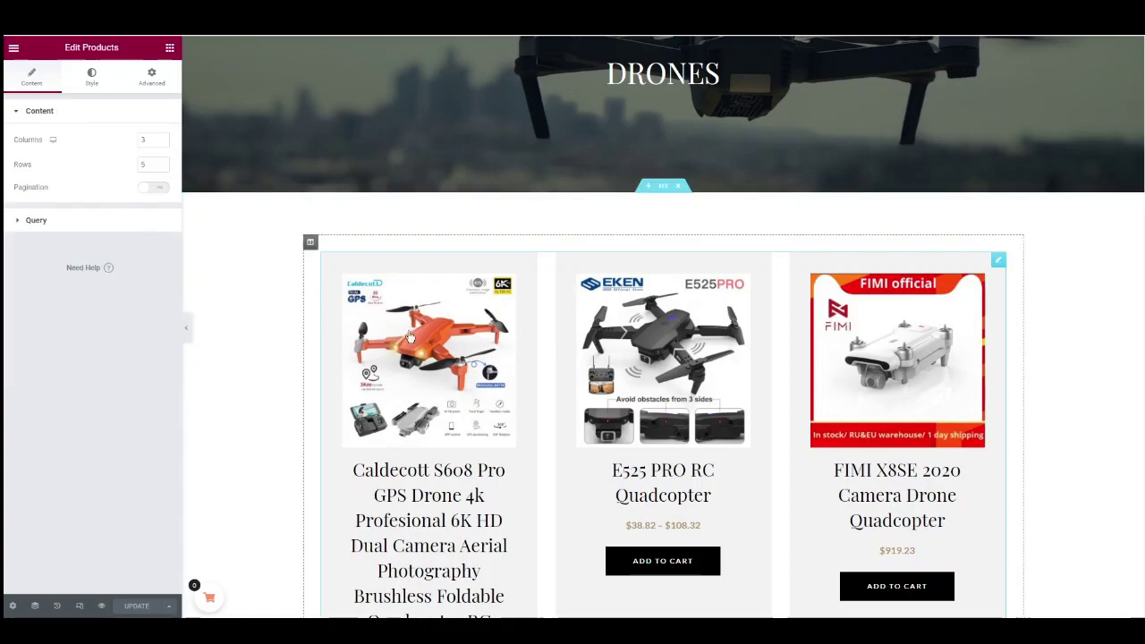
Step: Try the products grid with four columns and a different row count, and restore it to three columns and five rows
scroll(352, 286, down, 1)
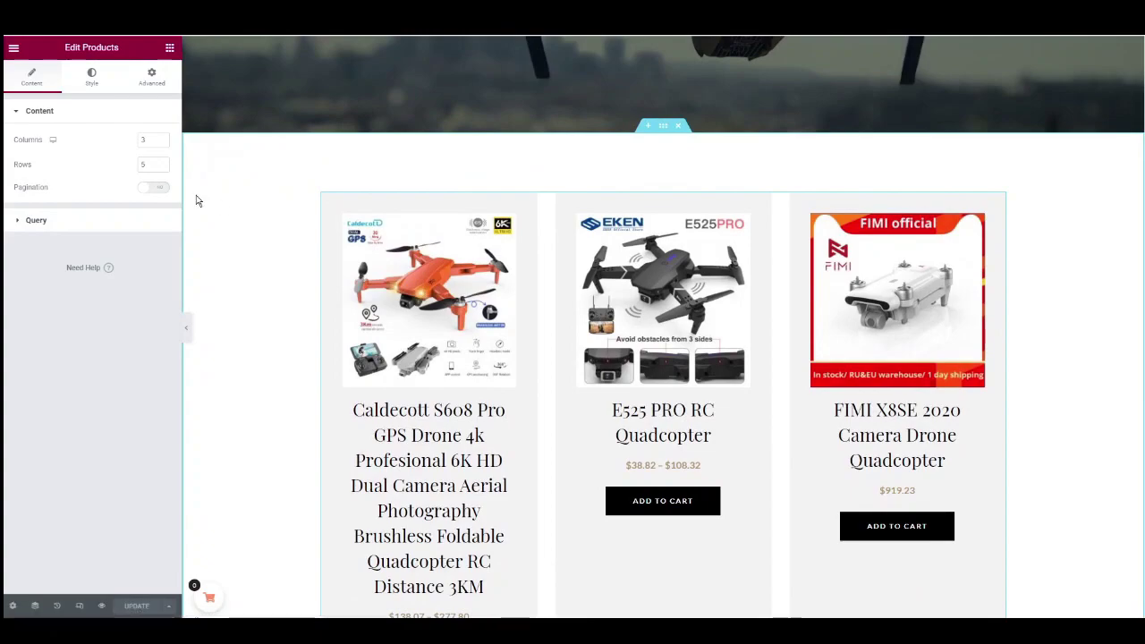
click(162, 139)
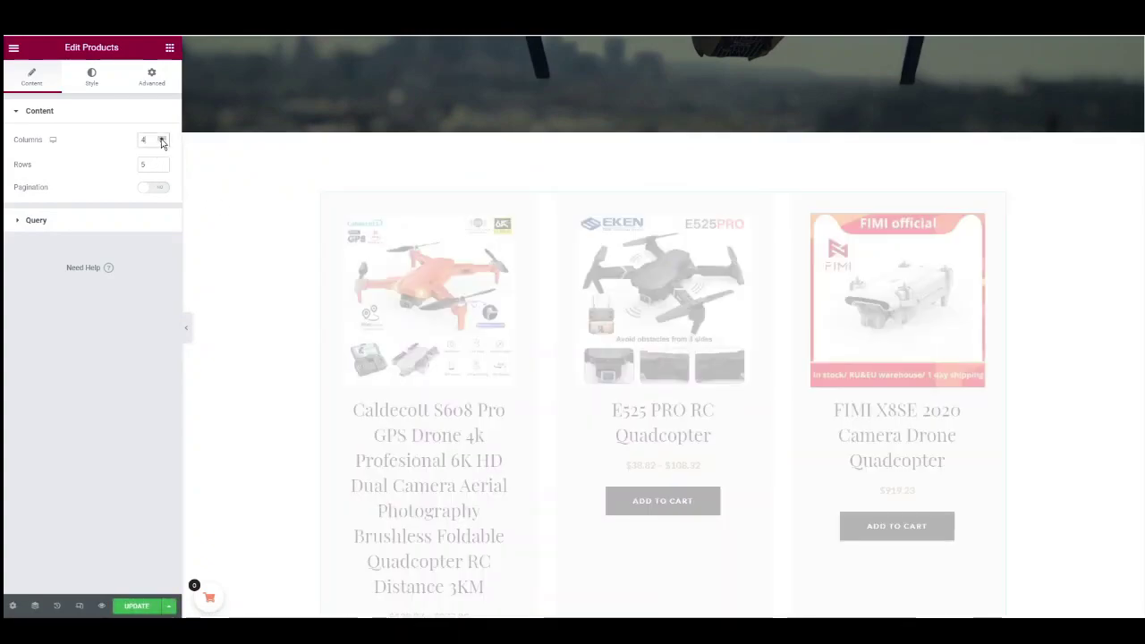
click(164, 163)
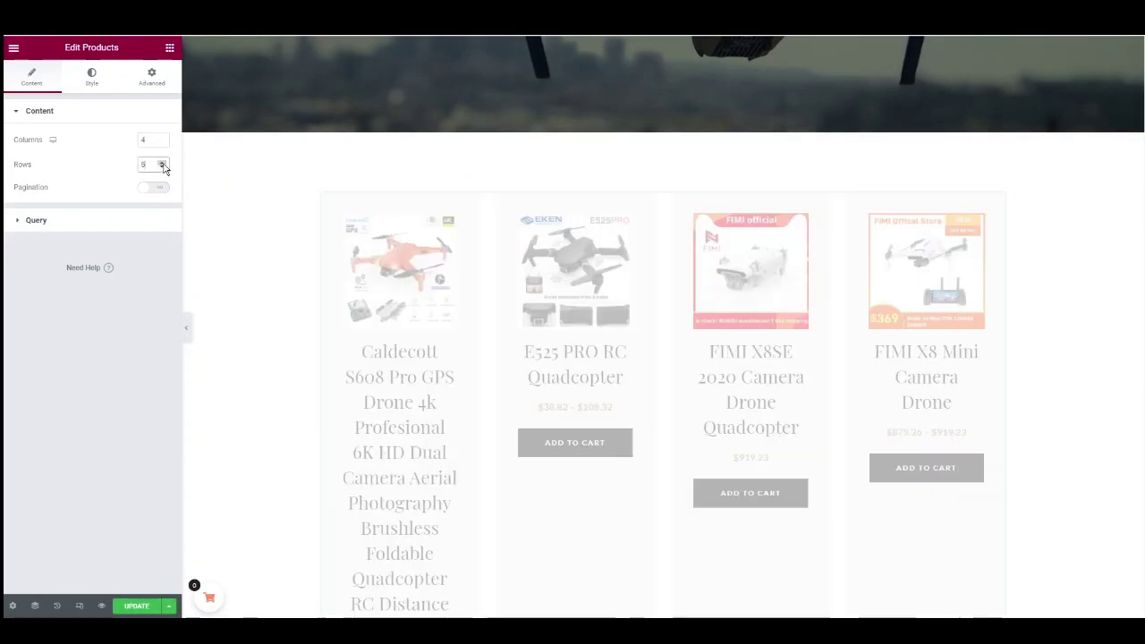
click(164, 168)
click(162, 143)
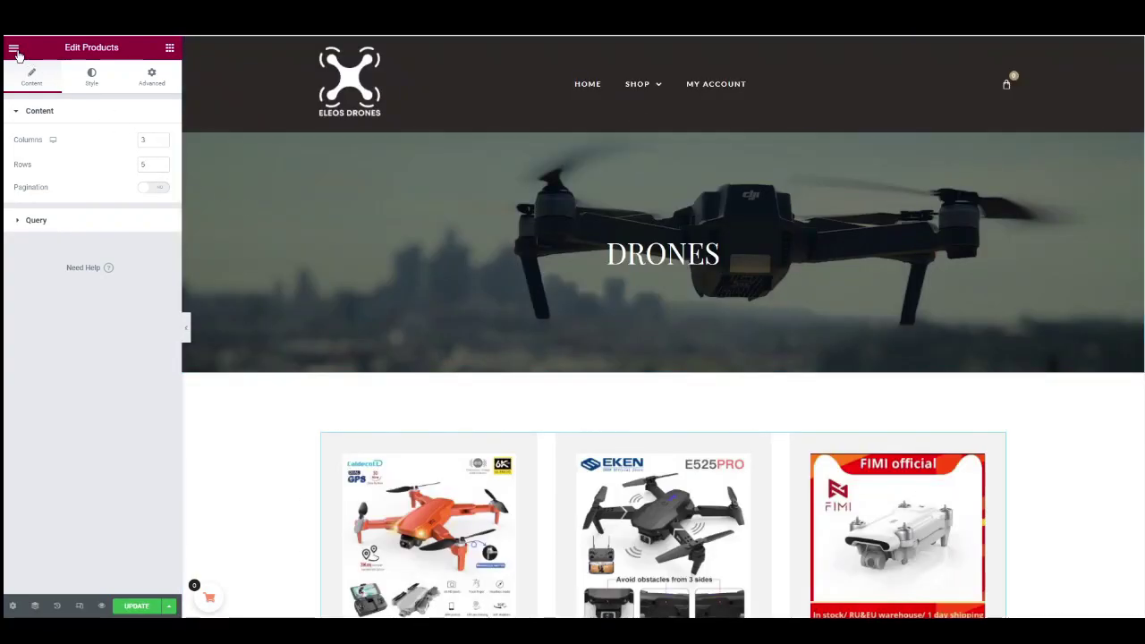
Step: Save the Drone Shop page with its pending changes and exit the Elementor editor to the WordPress dashboard
click(13, 48)
click(81, 258)
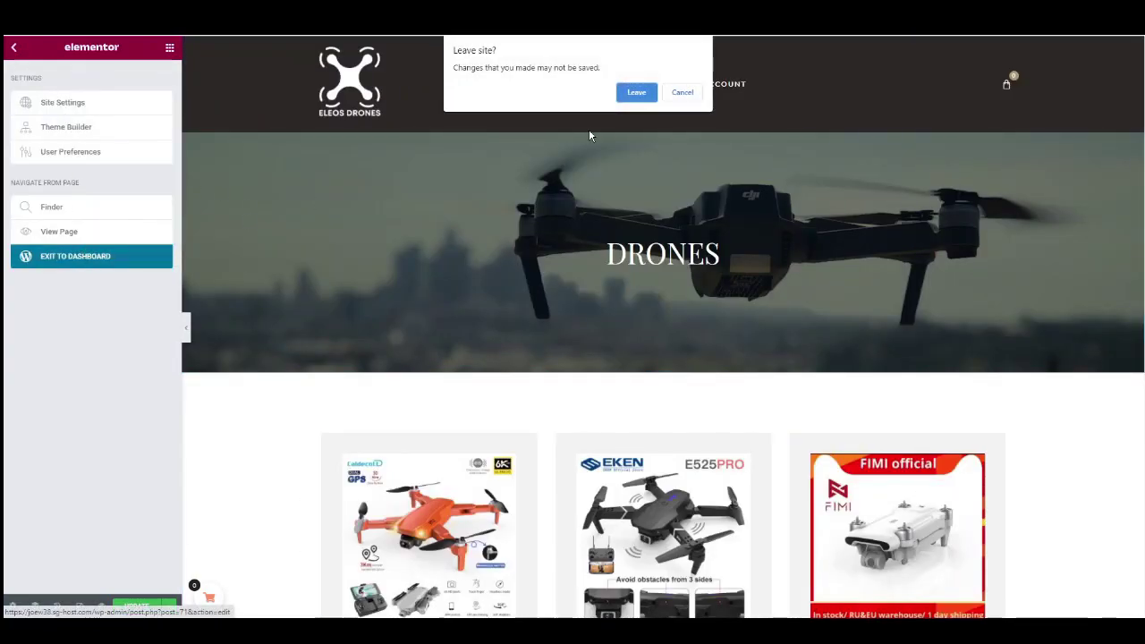
click(680, 93)
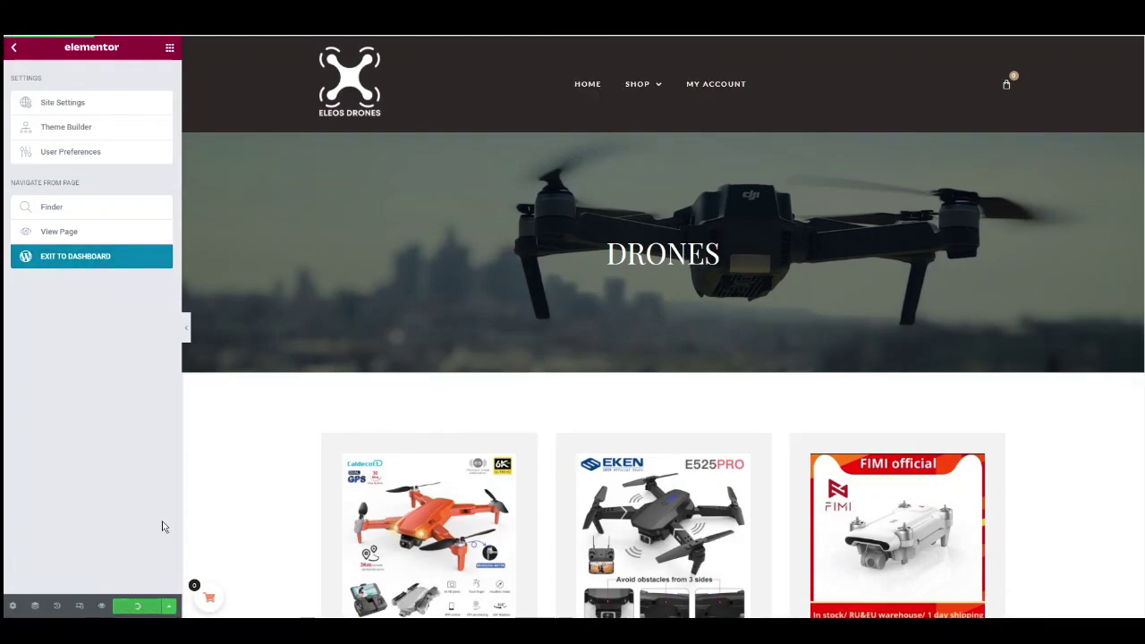
click(75, 257)
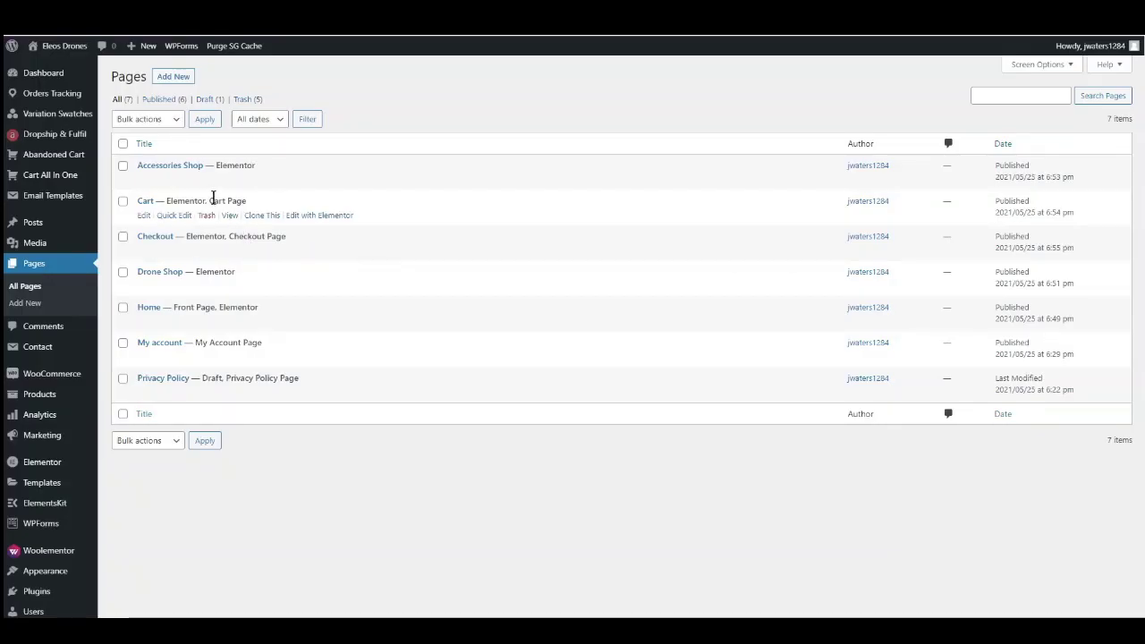
Step: Open the Accessories Shop page with Elementor and examine the content and query settings of its products grid
click(320, 181)
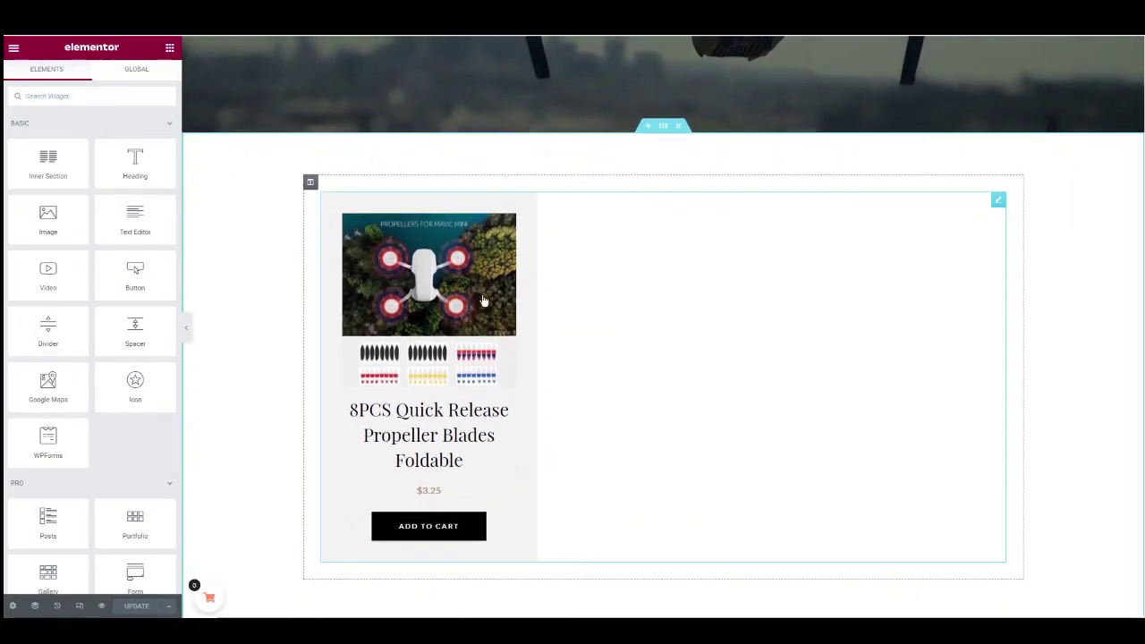
scroll(484, 409, down, 1)
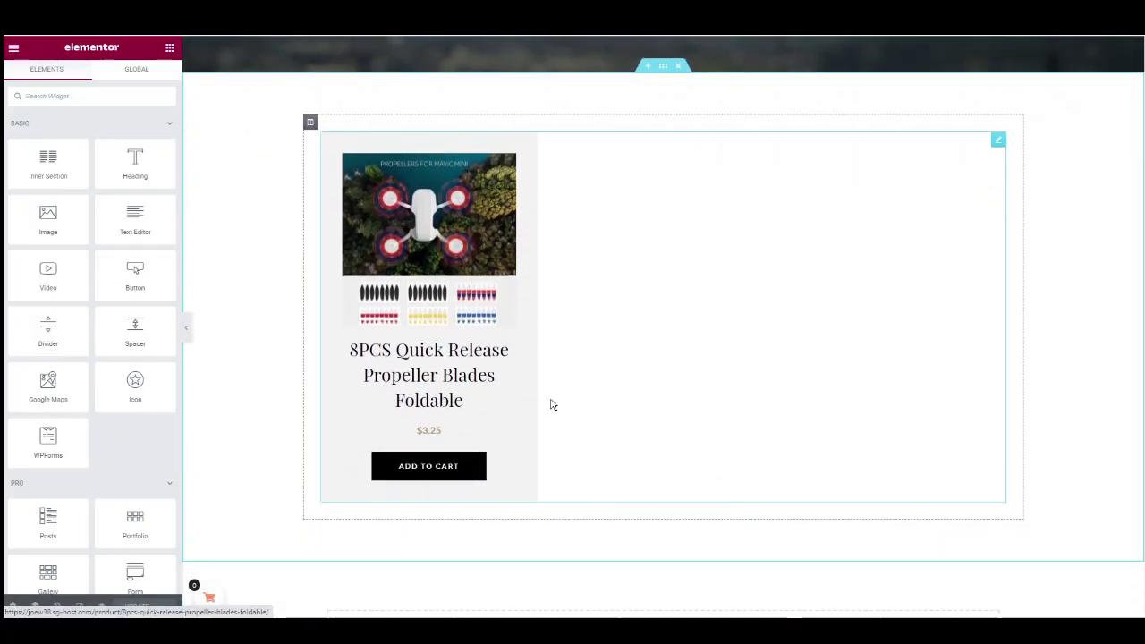
click(426, 264)
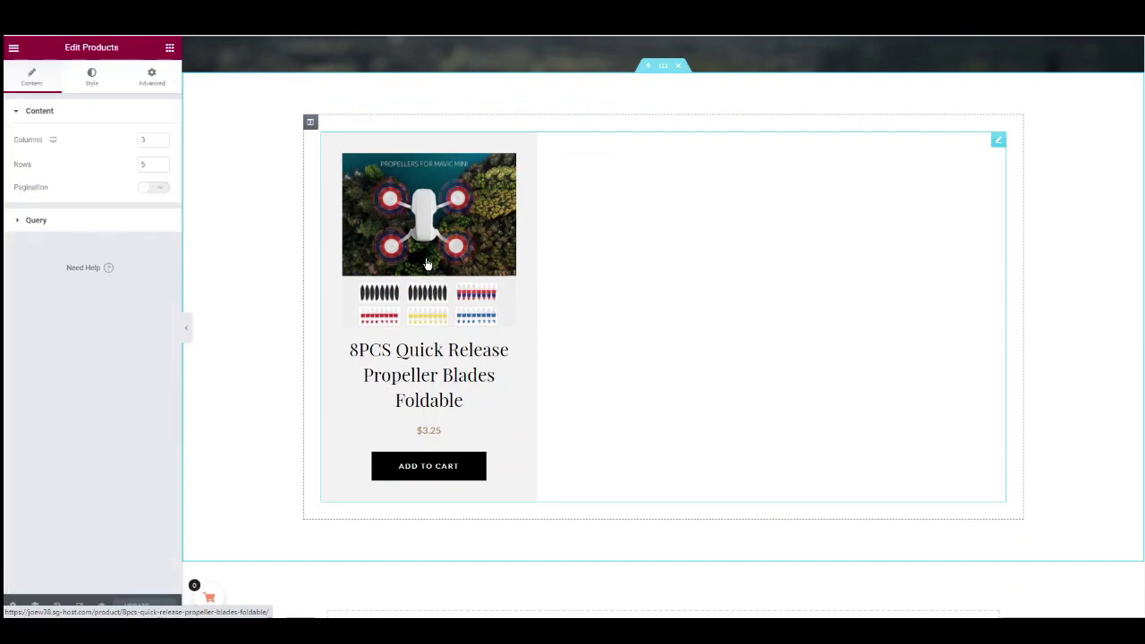
click(36, 220)
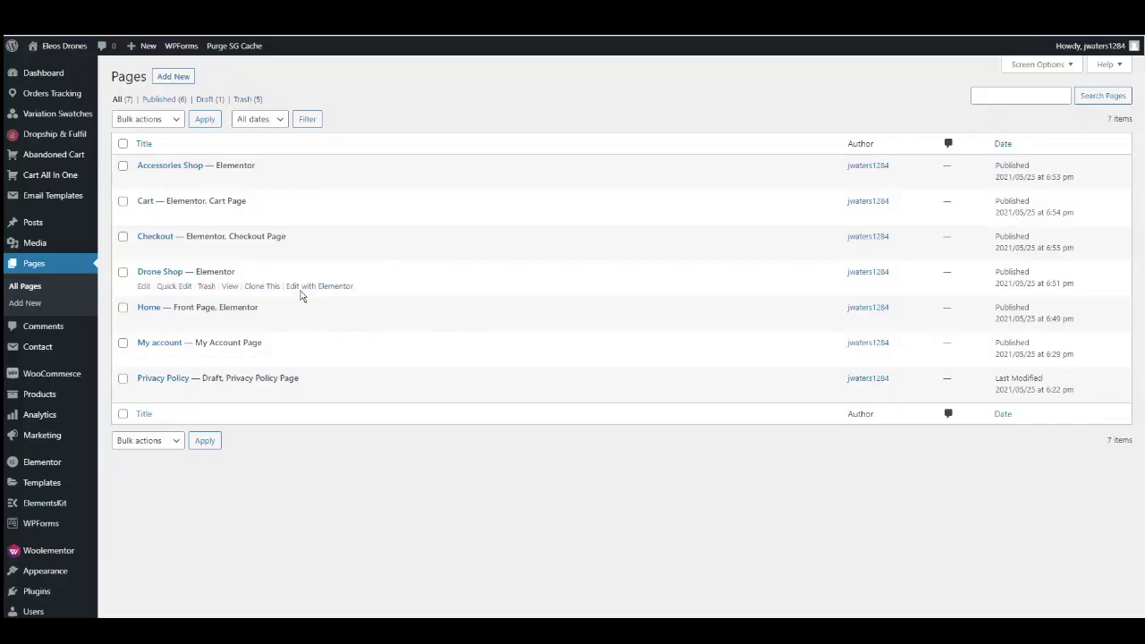
Step: Visit the live Eleos Drones site and look over the home page down to the Latest Drones section
mouse_move(64, 53)
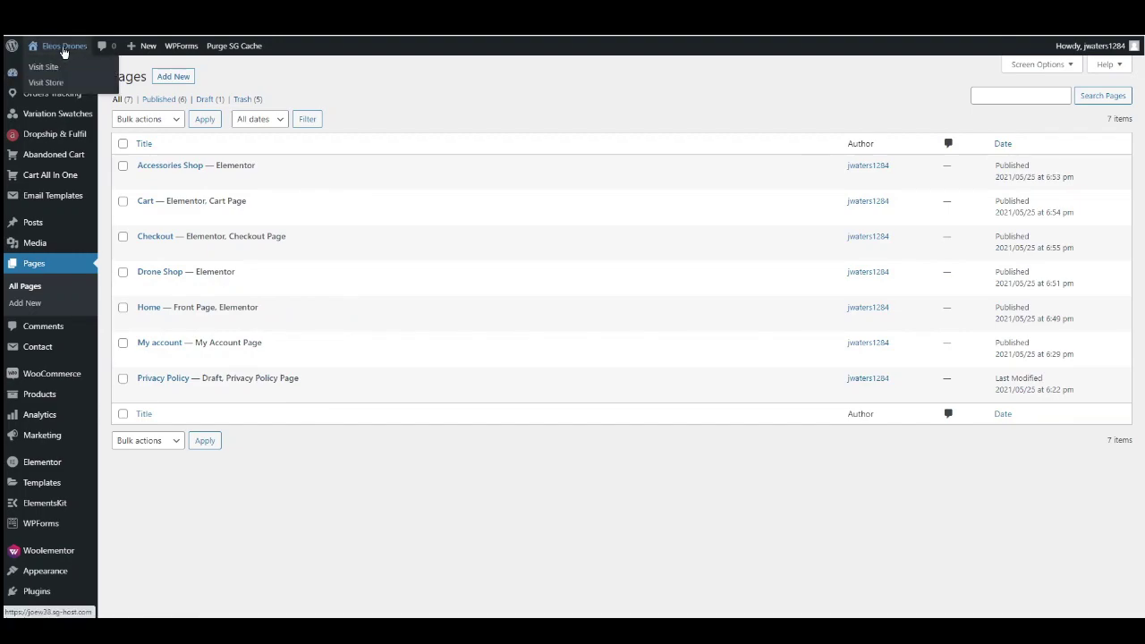
click(64, 53)
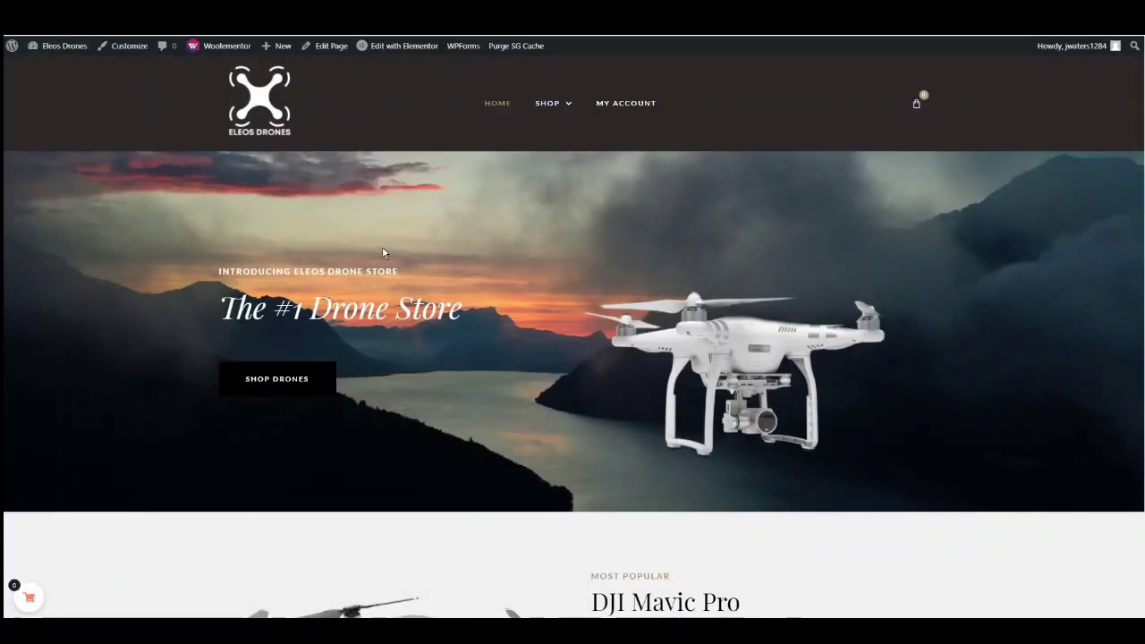
scroll(382, 251, down, 3)
scroll(382, 253, down, 5)
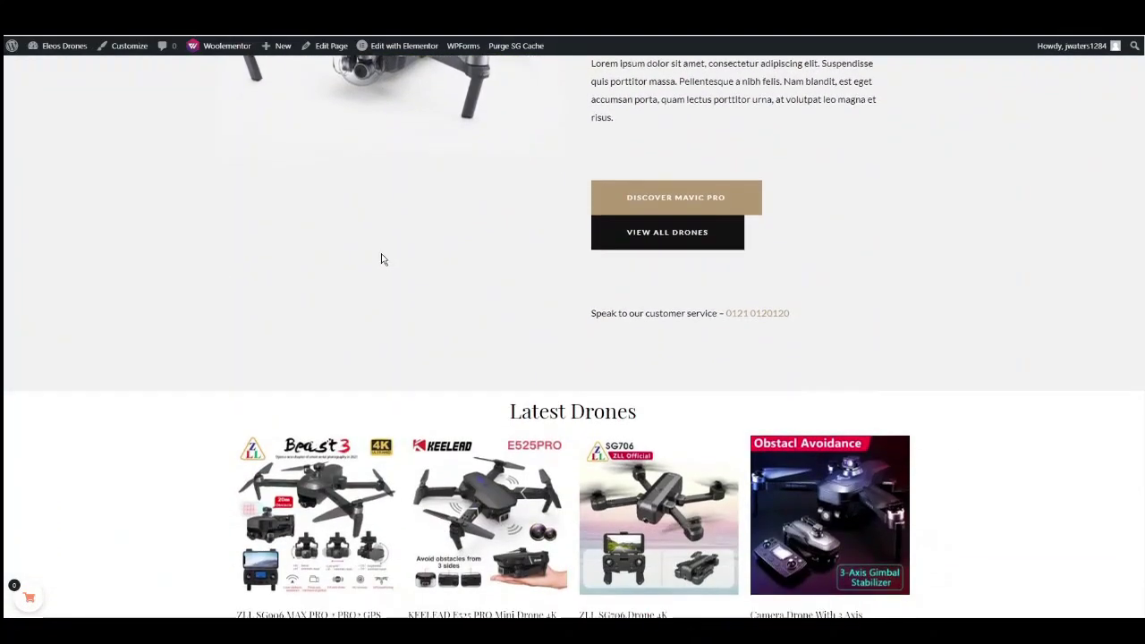
scroll(466, 369, up, 4)
scroll(460, 362, up, 4)
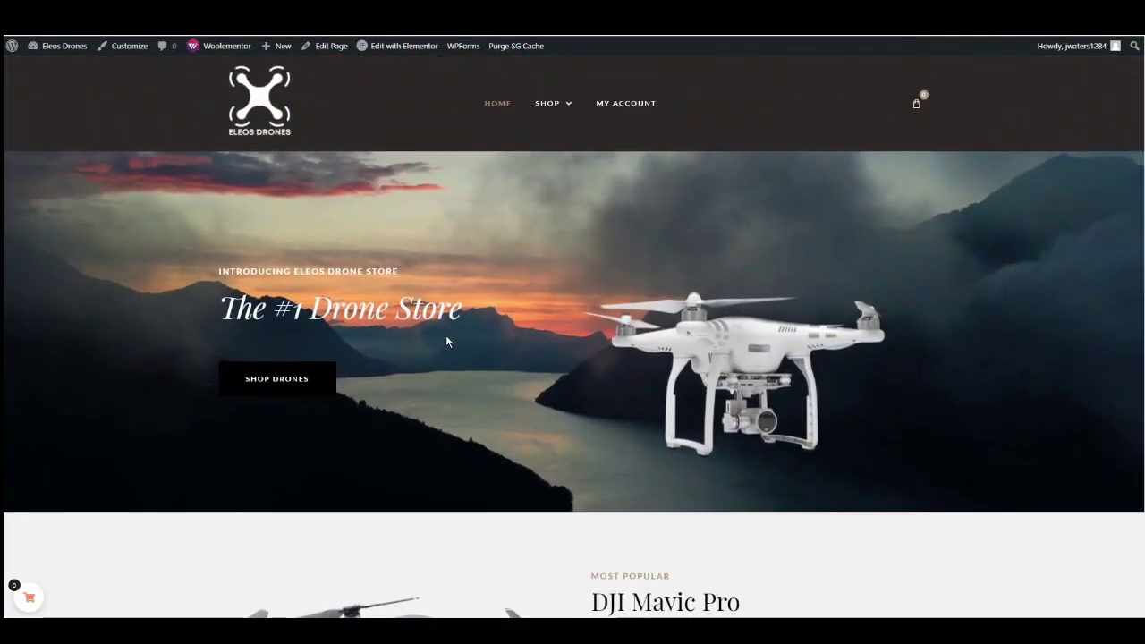
Step: Open the Drone Shop page on the live site and look through its drone product listing
mouse_move(555, 111)
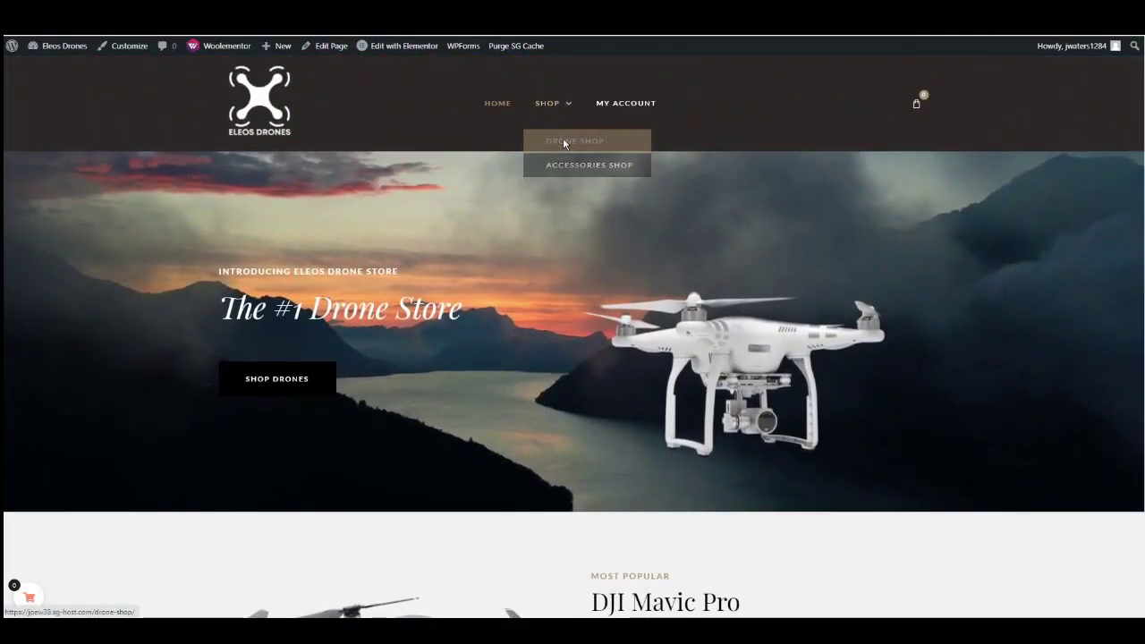
click(563, 139)
scroll(468, 228, down, 7)
scroll(465, 231, down, 5)
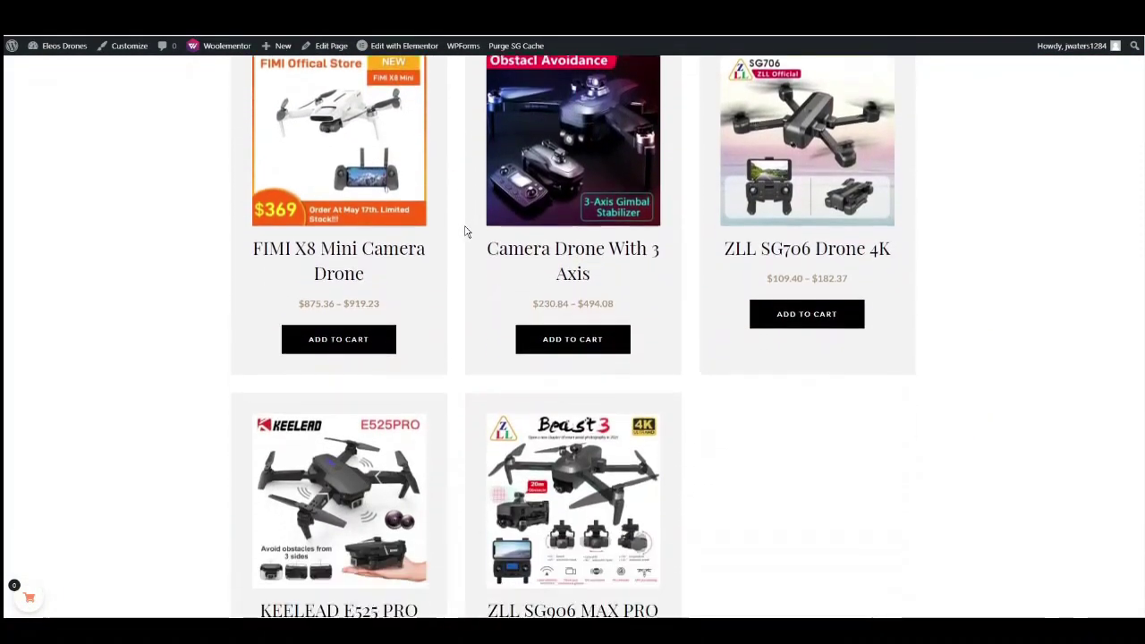
scroll(465, 234, up, 8)
scroll(467, 237, up, 3)
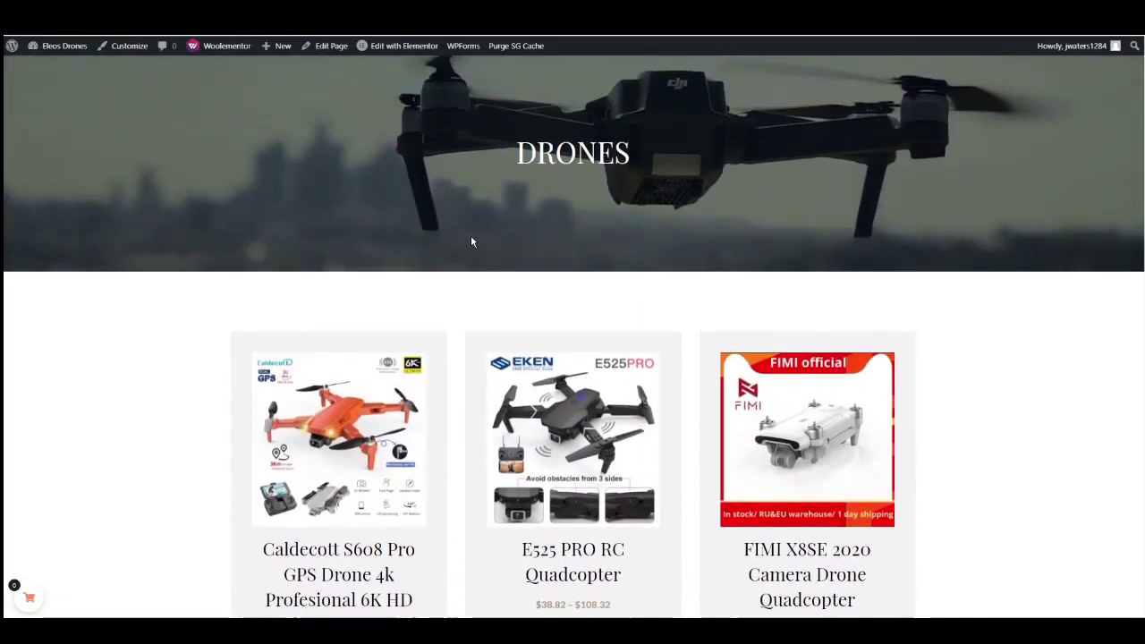
scroll(467, 242, down, 1)
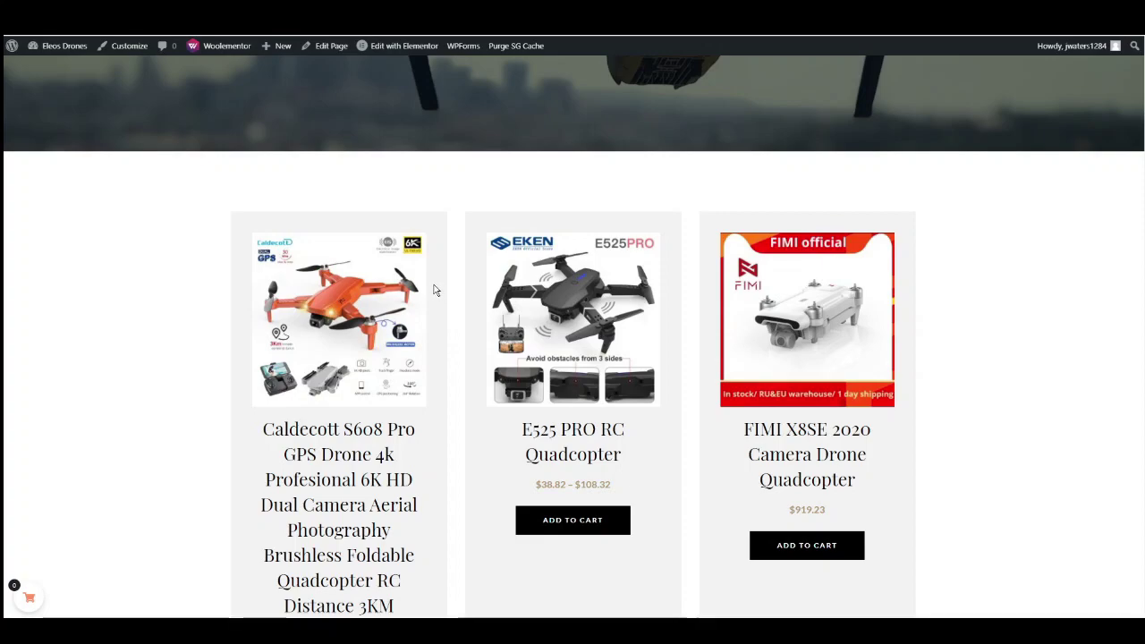
Step: Return to the WordPress dashboard, open WooCommerce, skip the store details setup and decline usage tracking
click(75, 62)
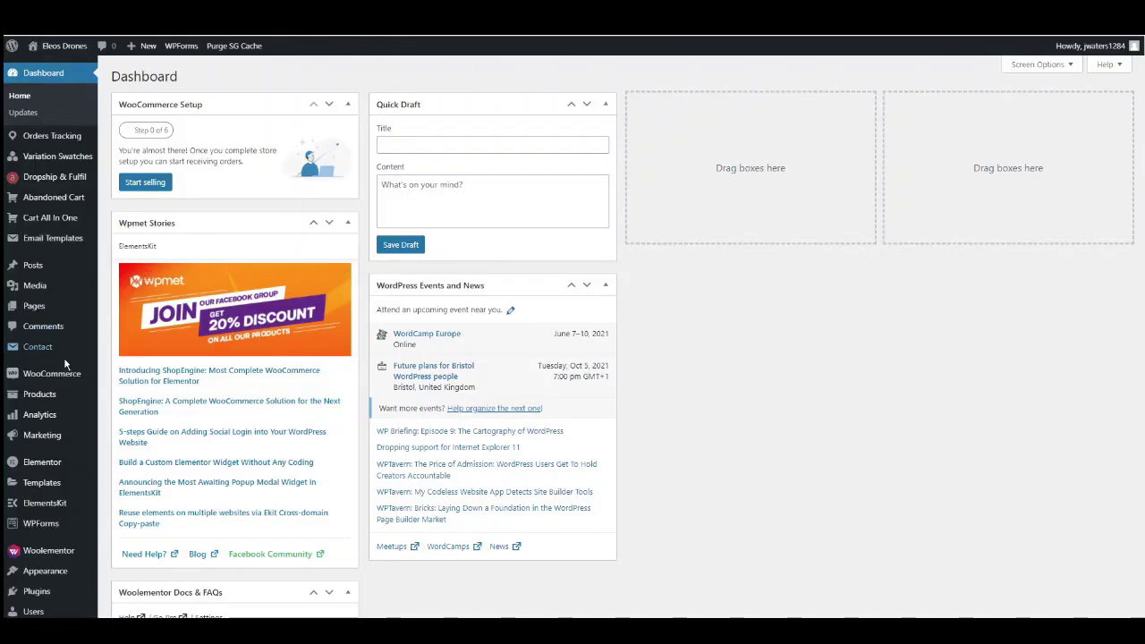
mouse_move(50, 378)
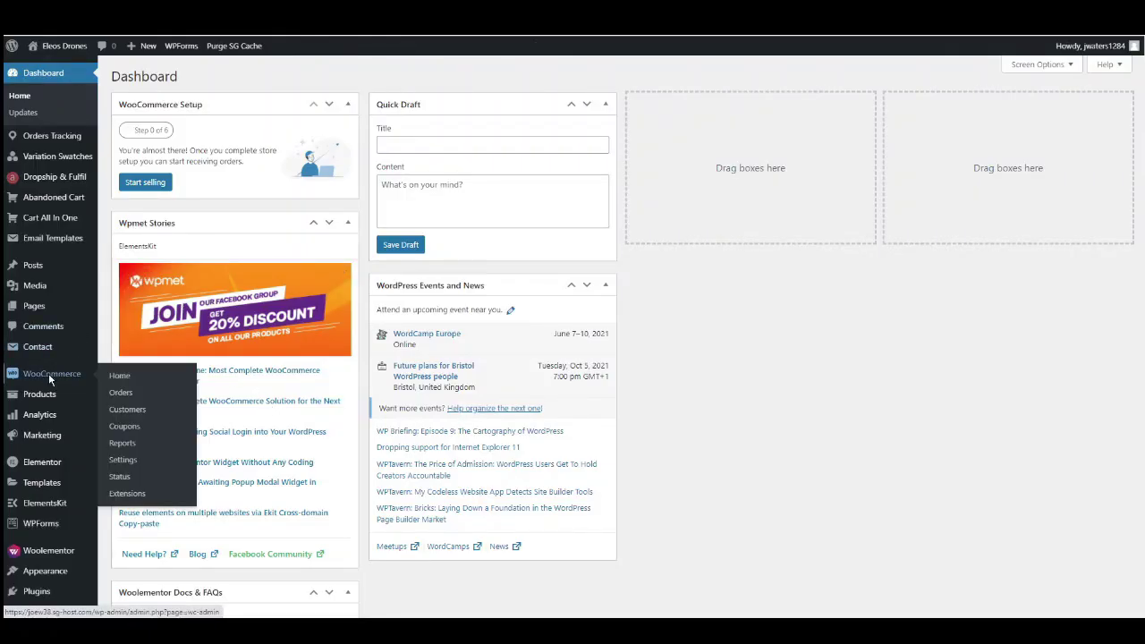
click(48, 373)
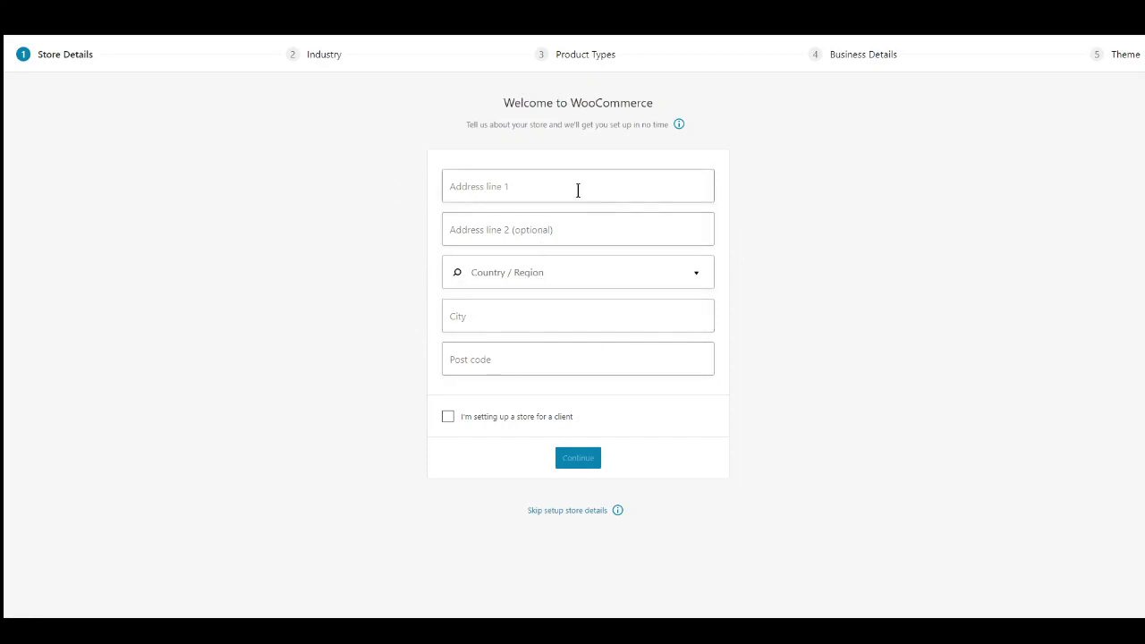
click(565, 511)
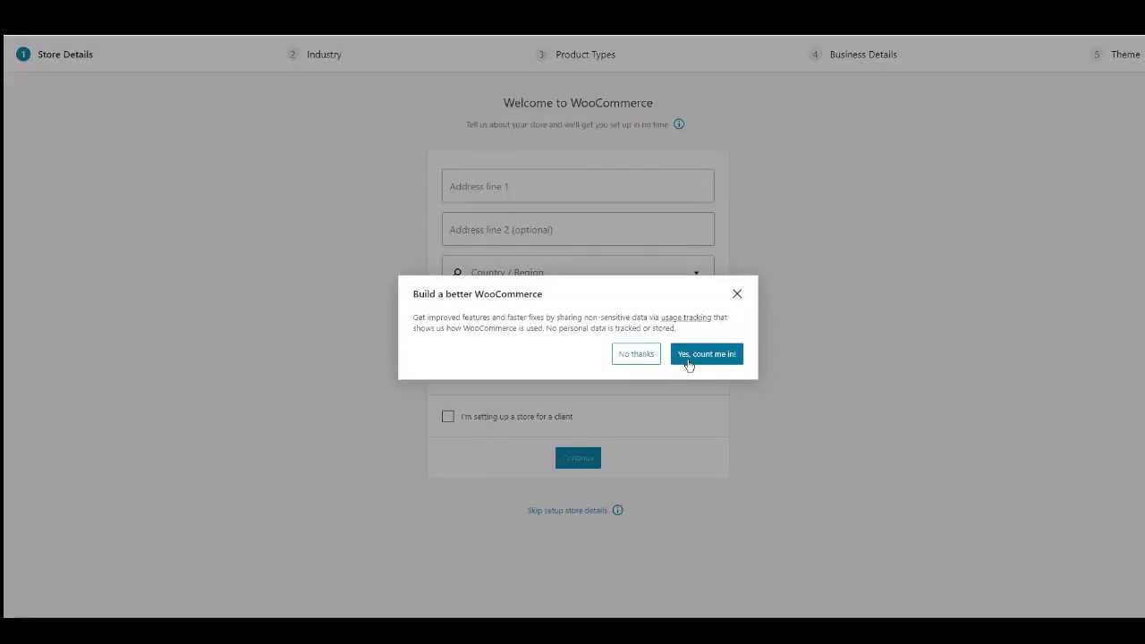
click(638, 354)
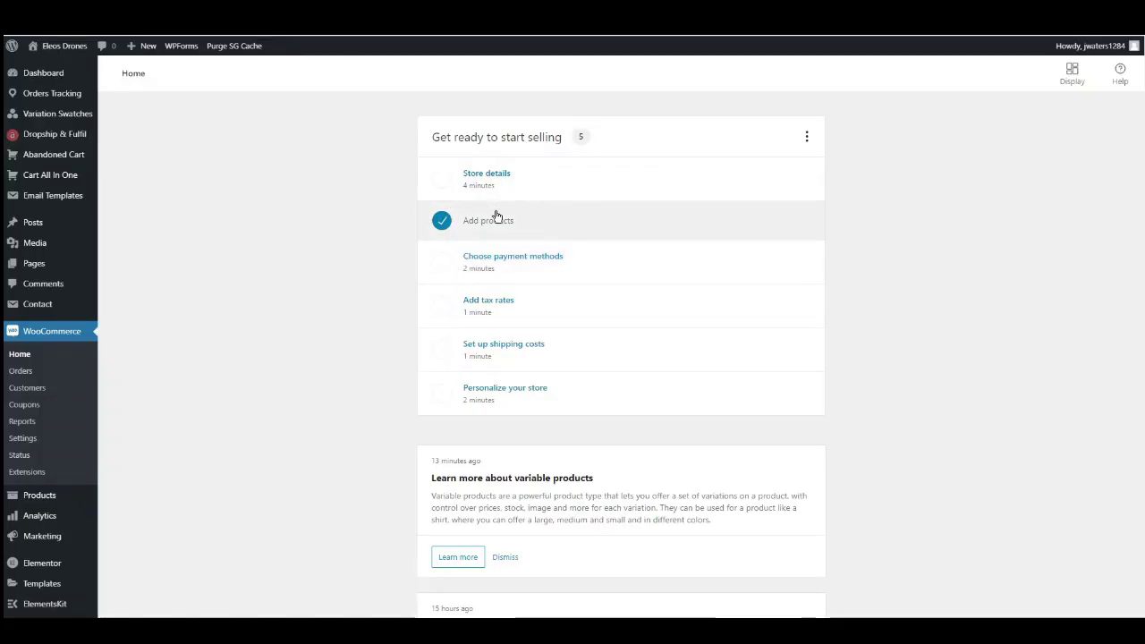